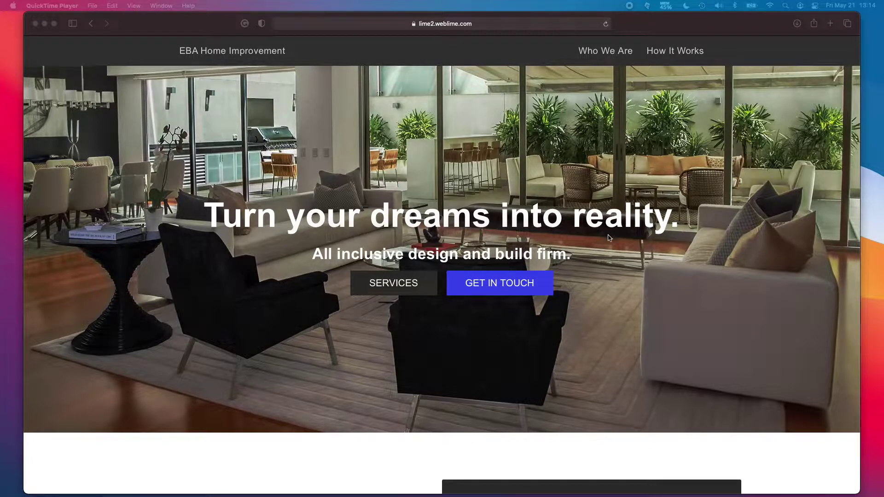
Look through the finished EBA Home Improvement homepage from the hero banner down to the Get In Touch form.
scroll(608, 236, "down", 5)
scroll(609, 257, "down", 1)
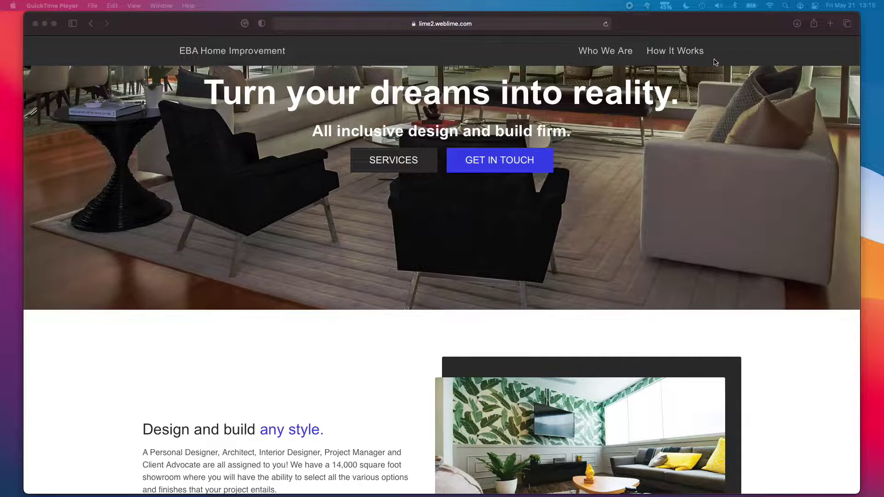
scroll(548, 225, "down", 2)
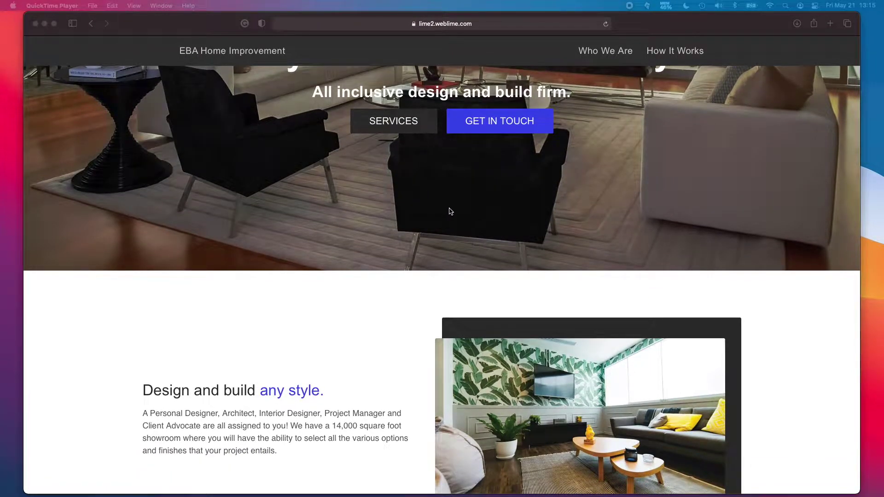
scroll(527, 215, "down", 8)
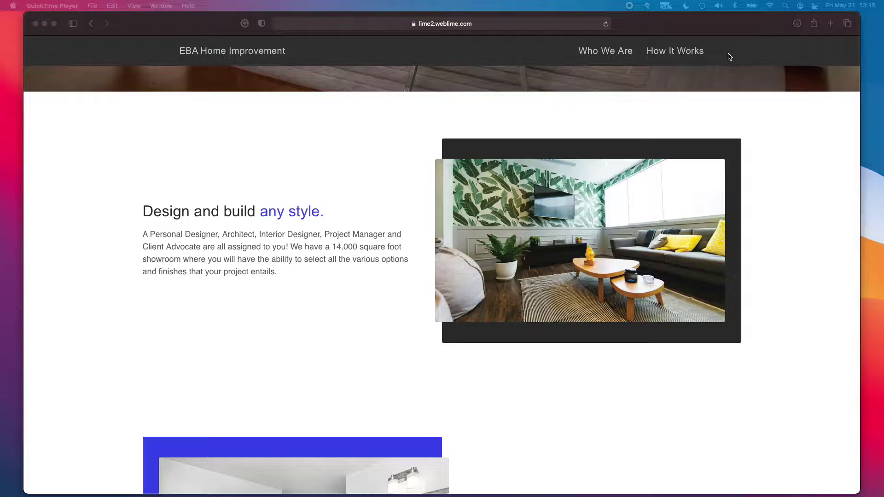
scroll(676, 109, "up", 5)
scroll(699, 109, "up", 3)
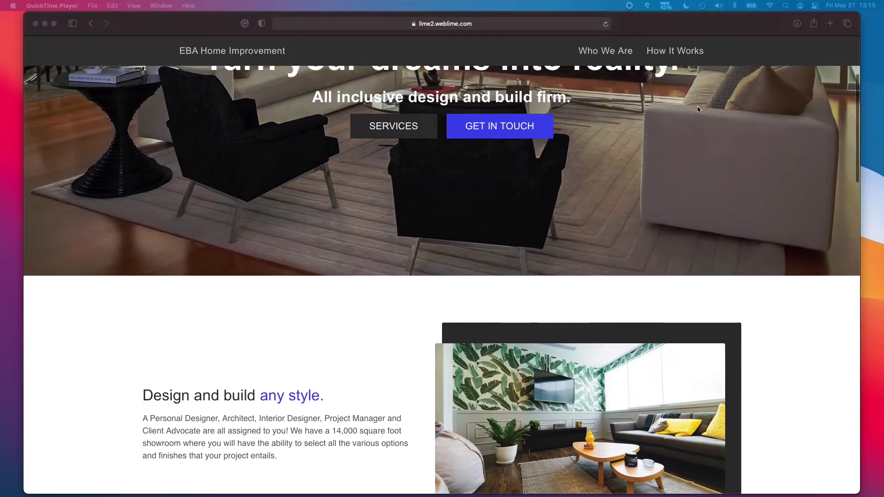
scroll(495, 233, "down", 10)
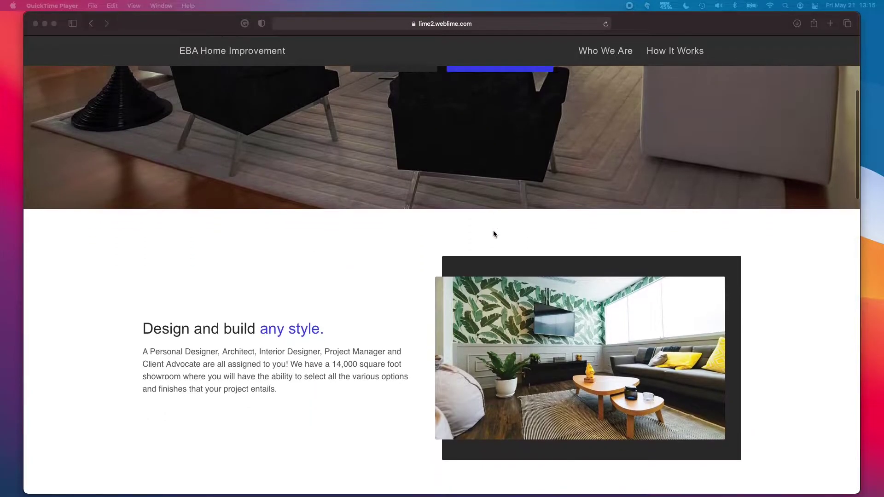
scroll(494, 236, "down", 6)
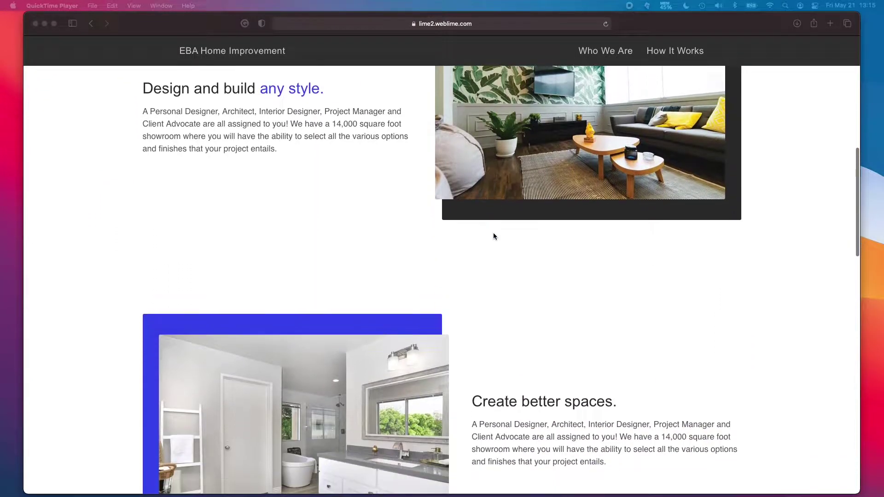
scroll(493, 237, "down", 6)
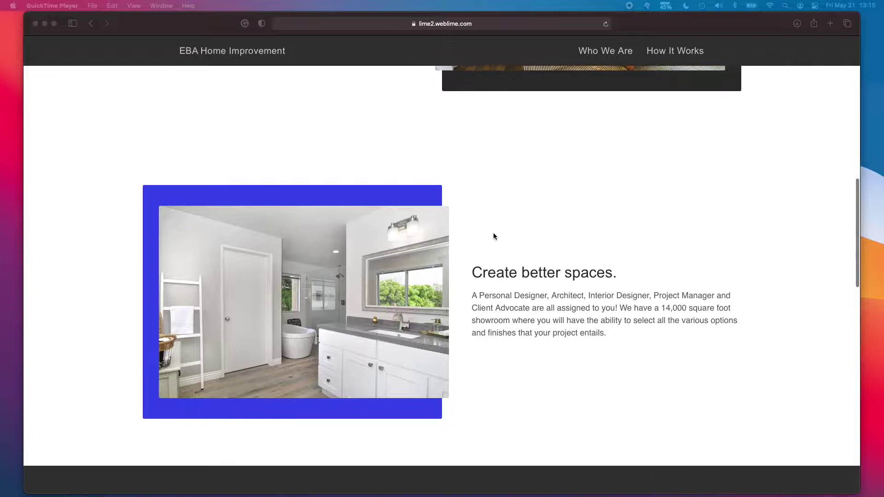
scroll(493, 237, "down", 6)
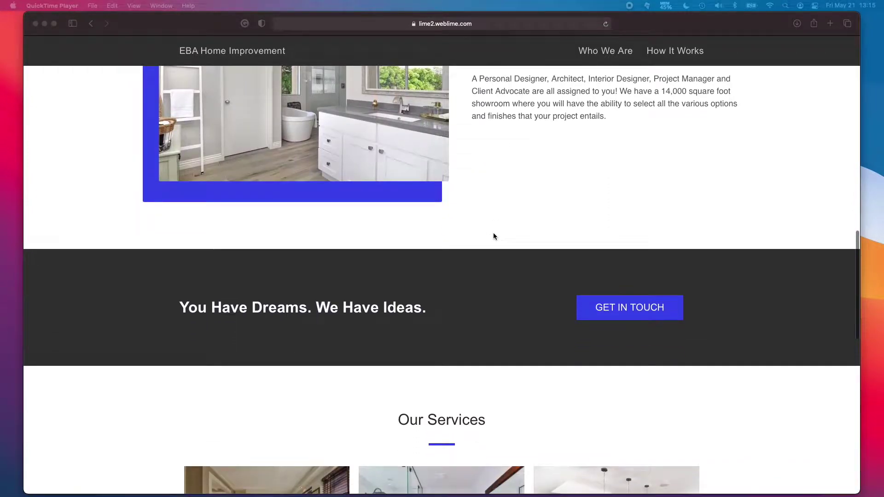
scroll(493, 236, "down", 3)
scroll(493, 238, "down", 3)
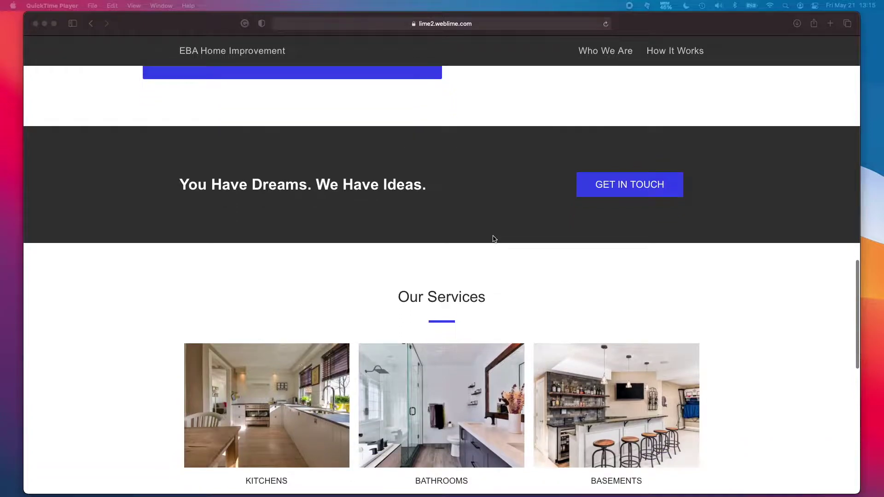
scroll(494, 239, "down", 12)
scroll(493, 239, "down", 4)
scroll(493, 239, "down", 2)
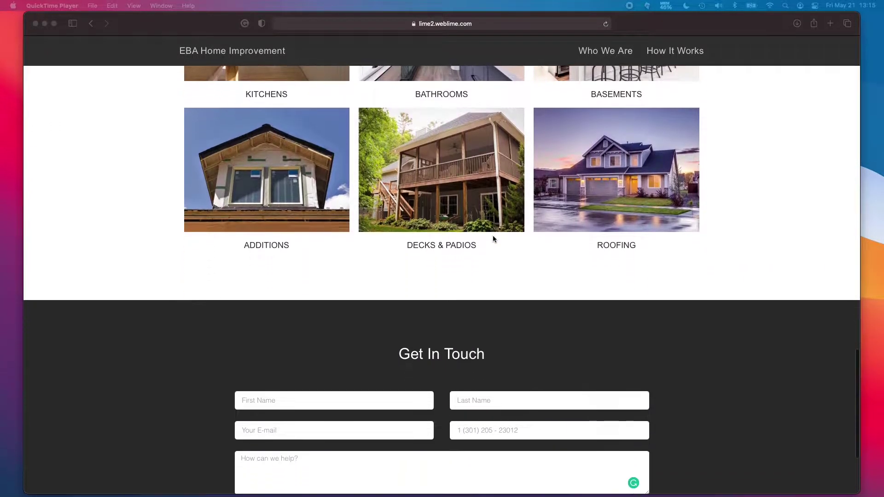
scroll(493, 239, "down", 2)
scroll(493, 238, "down", 4)
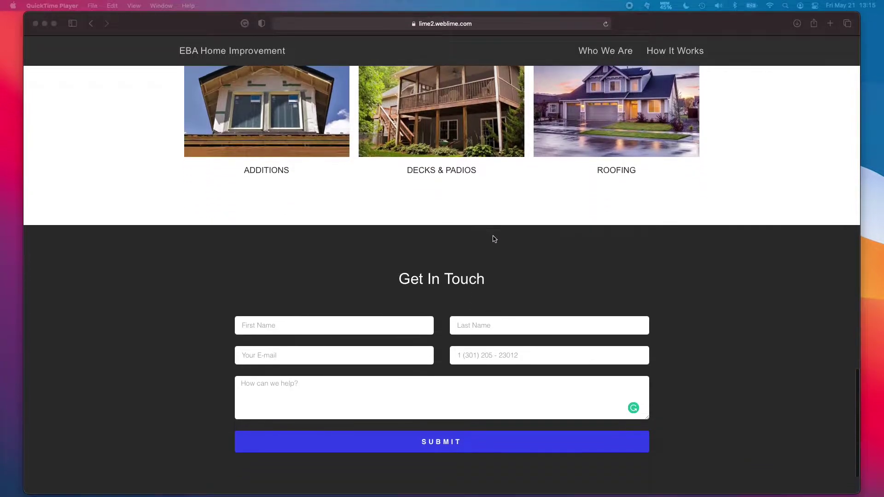
Examine the captions of the six service tiles and the fields of the Get In Touch contact form.
left_click(302, 272)
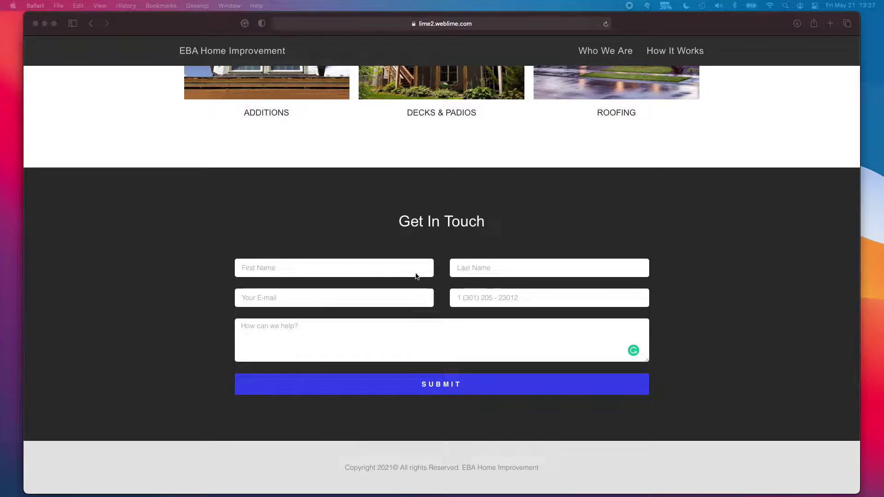
left_click(456, 303)
scroll(444, 307, "up", 5)
left_click(276, 198)
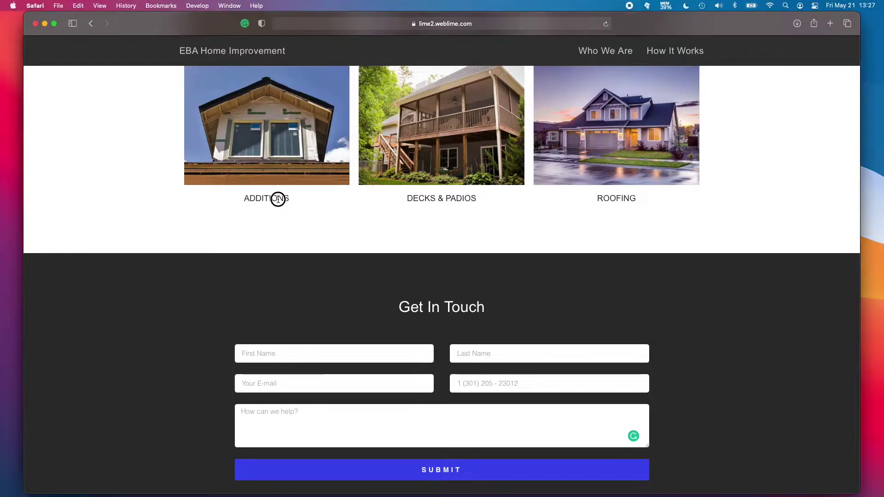
left_click_drag(244, 198, 296, 199)
left_click_drag(420, 198, 499, 201)
left_click_drag(588, 199, 623, 199)
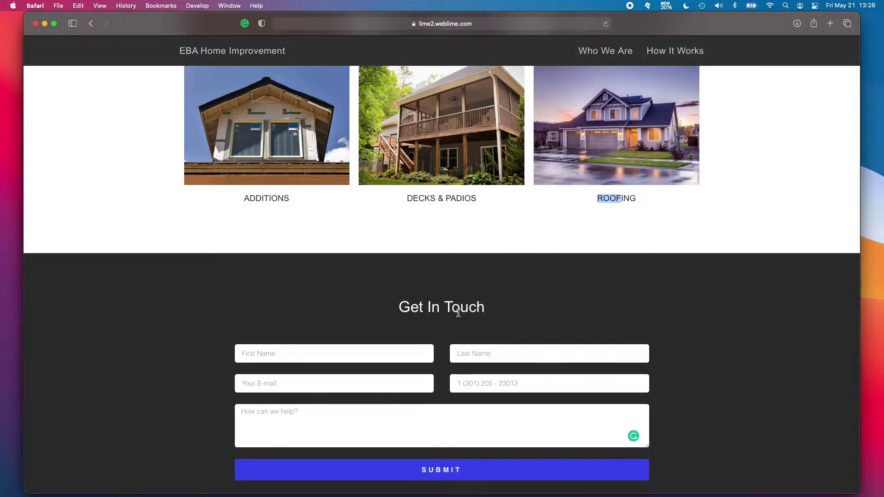
scroll(458, 312, "down", 3)
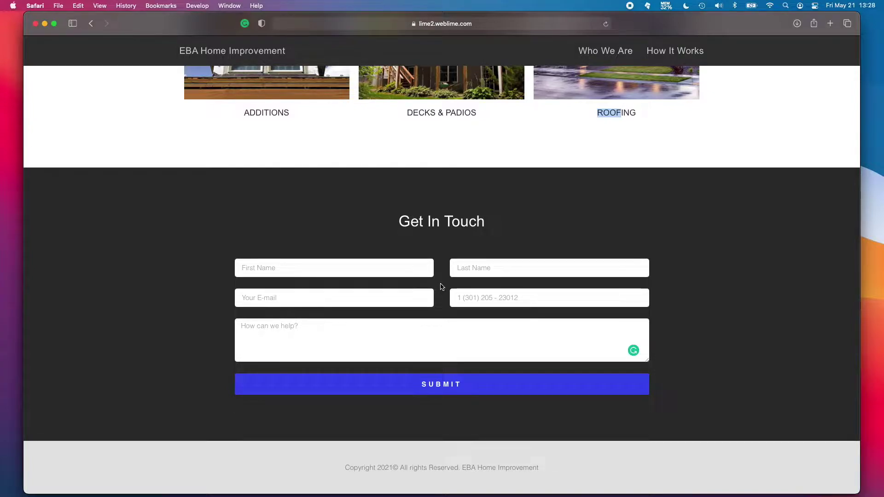
scroll(441, 287, "up", 10)
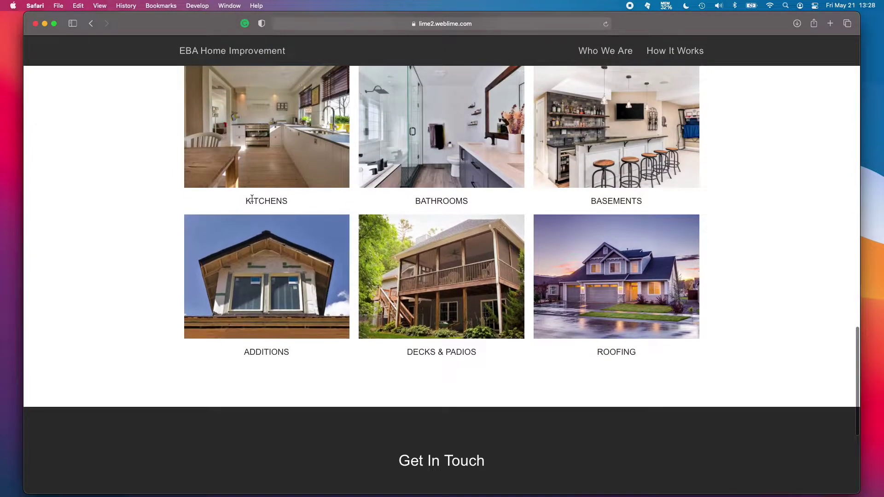
double_click(252, 199)
left_click_drag(588, 201, 630, 208)
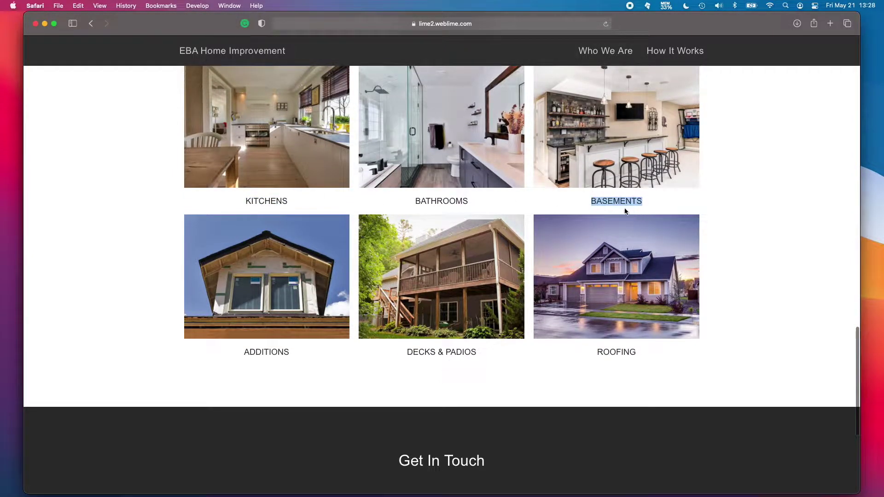
scroll(455, 261, "down", 9)
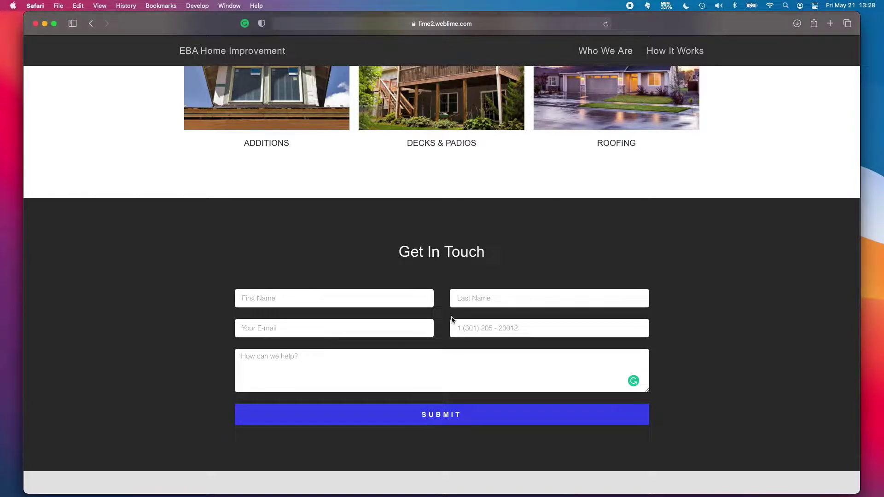
scroll(396, 304, "up", 1)
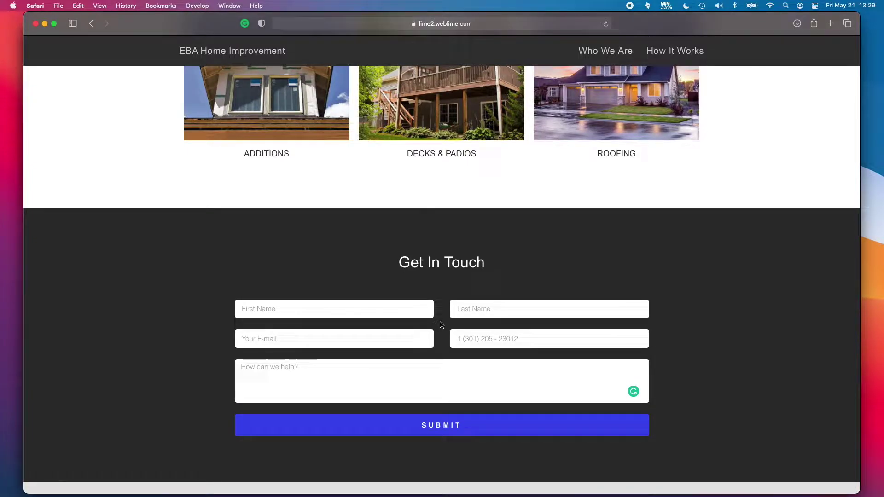
scroll(404, 310, "up", 2)
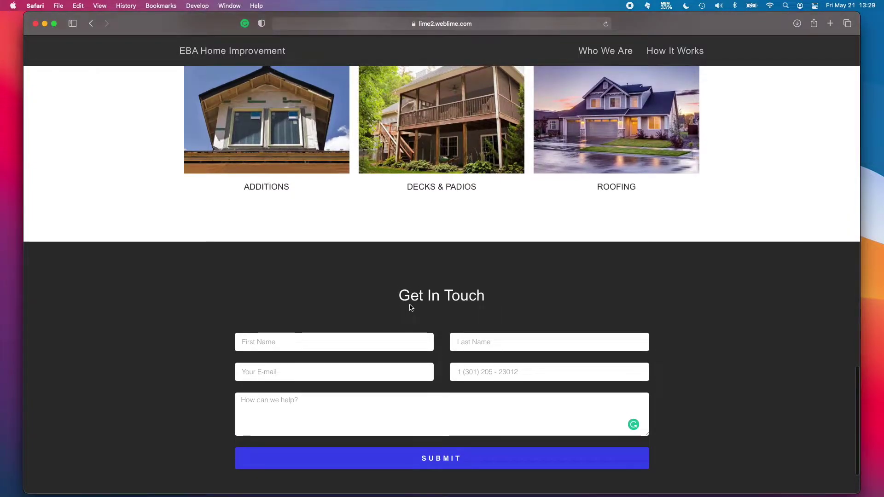
scroll(410, 308, "up", 3)
left_click_drag(258, 138, 291, 137)
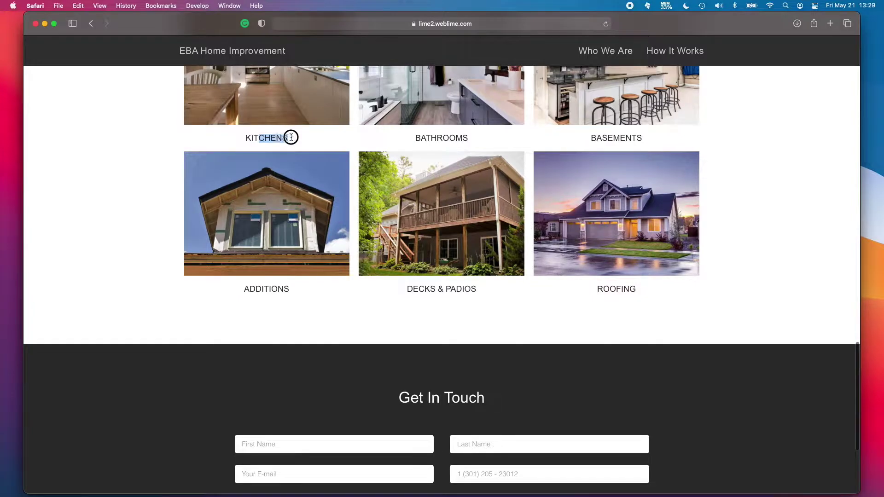
left_click_drag(415, 138, 457, 139)
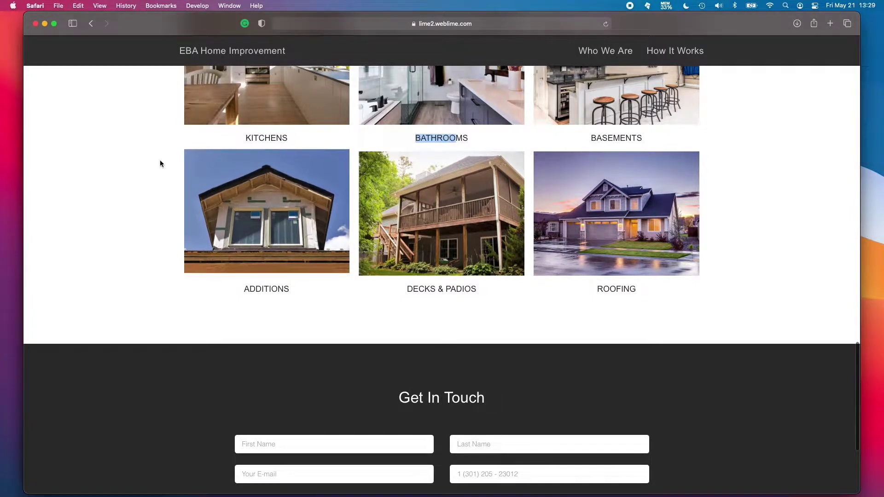
scroll(144, 181, "down", 2)
scroll(274, 217, "down", 3)
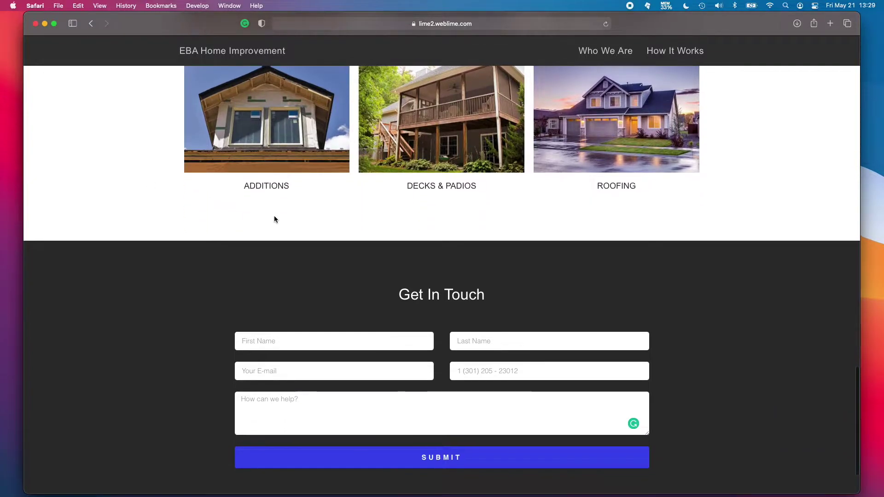
scroll(317, 227, "down", 1)
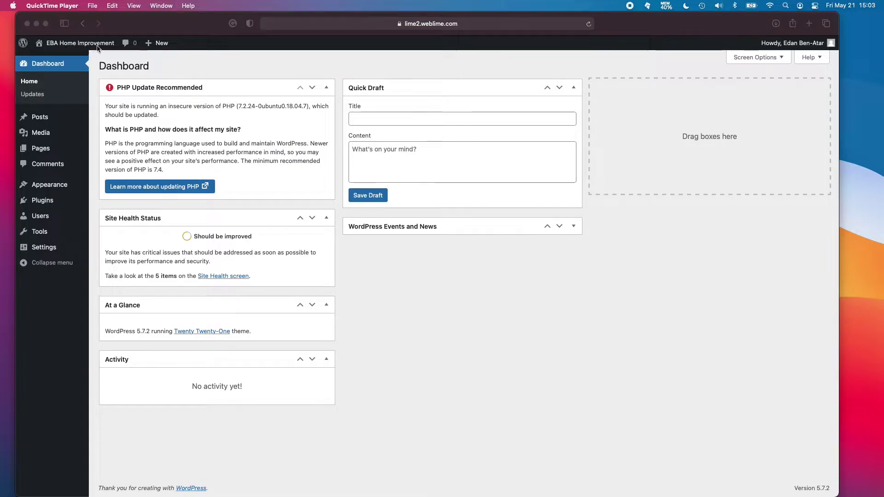
Check the site's lists of all posts and all pages in the WordPress dashboard.
left_click(286, 78)
mouse_move(65, 133)
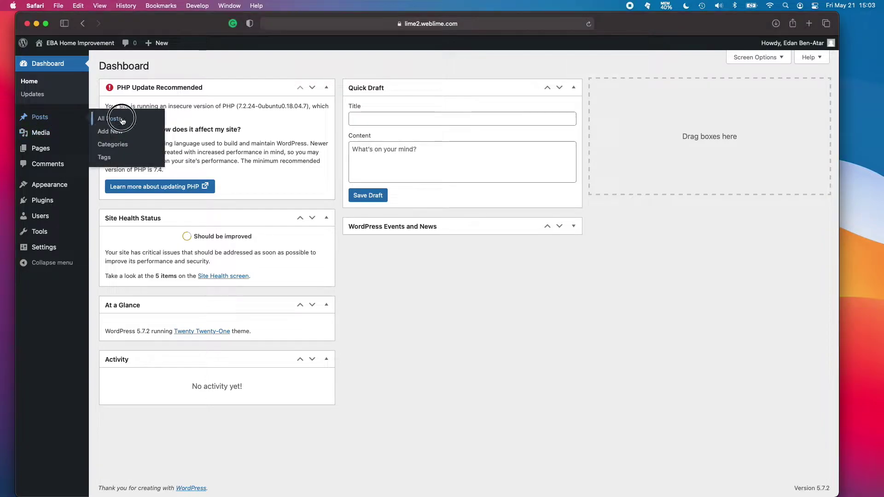
left_click(111, 118)
mouse_move(42, 184)
left_click(107, 175)
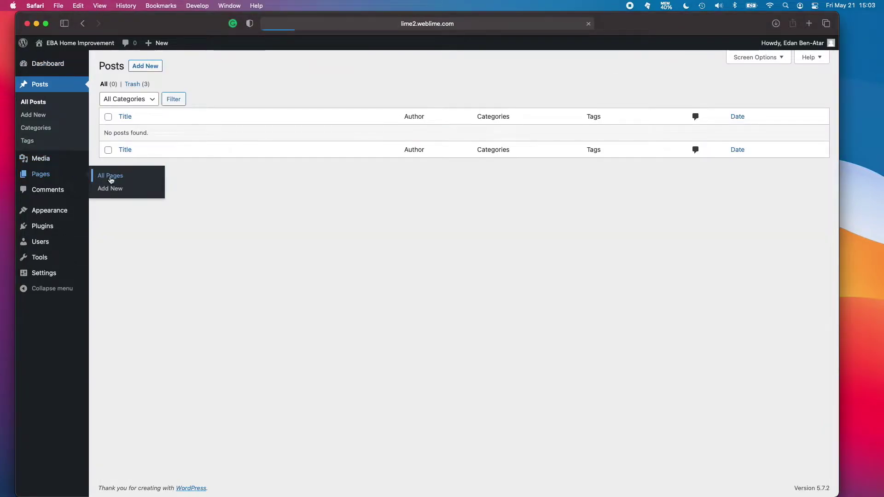
Search the new themes for "hello", then install and activate the Hello Elementor theme.
mouse_move(69, 192)
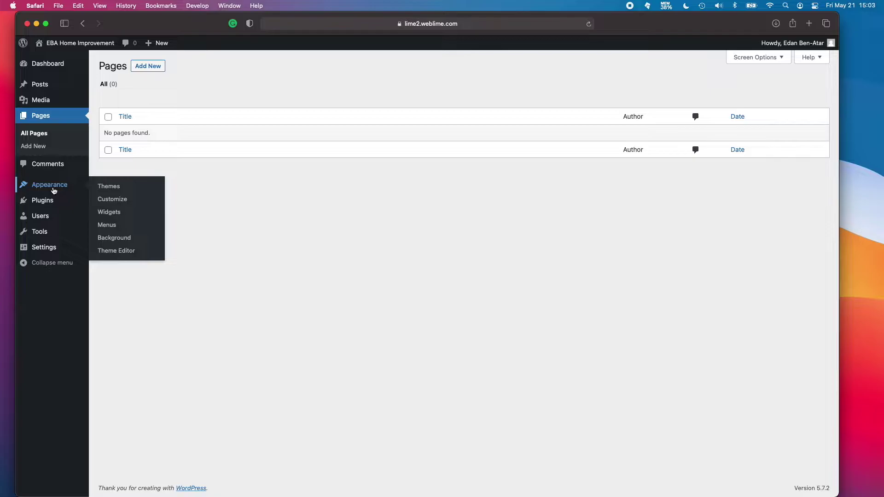
left_click(116, 189)
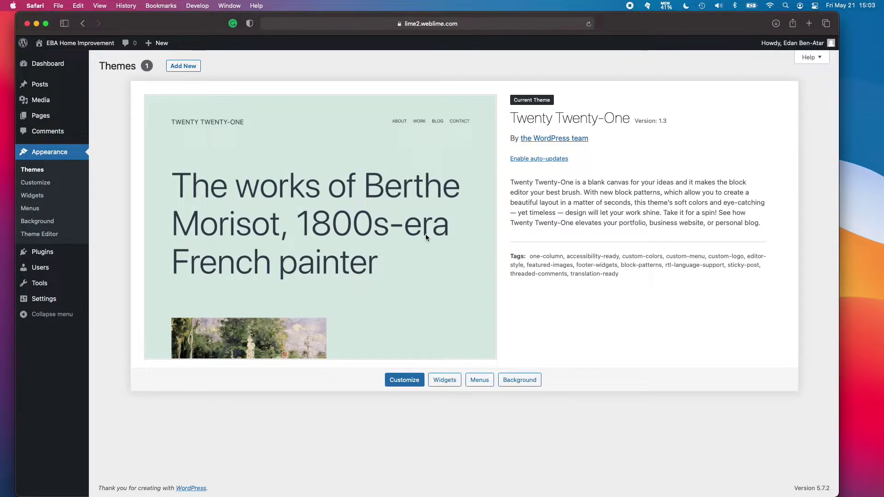
left_click(188, 67)
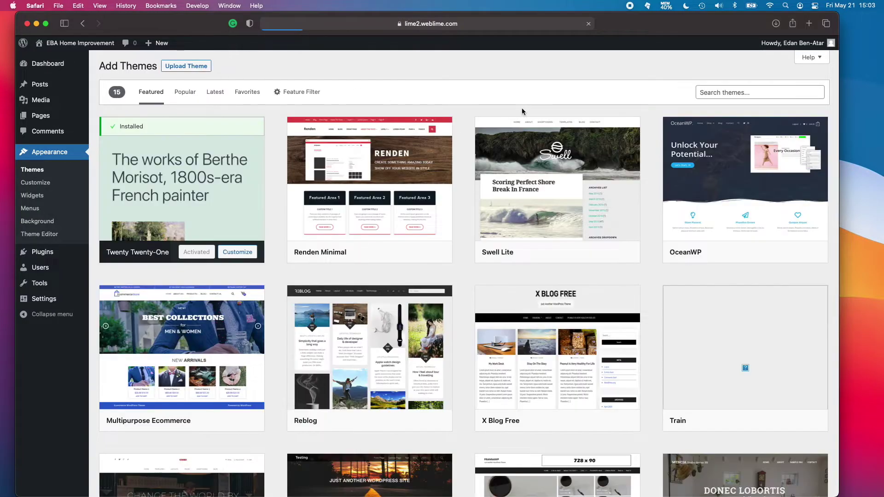
left_click(742, 91)
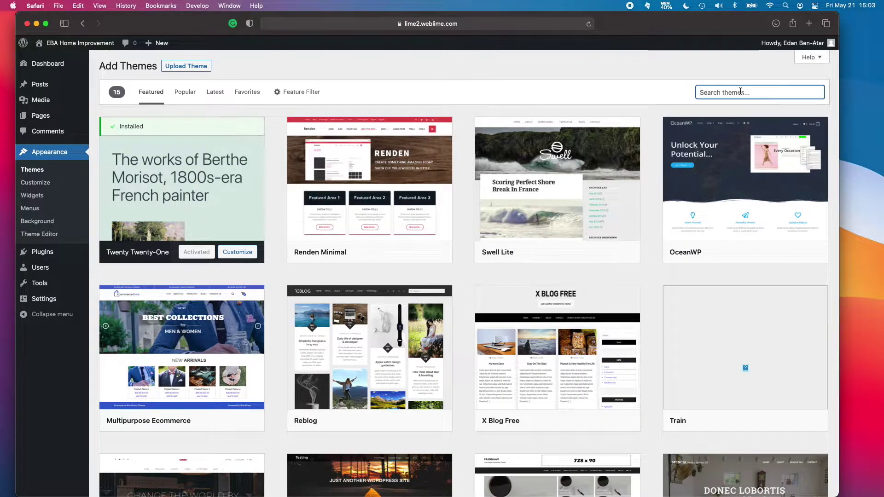
type("hello")
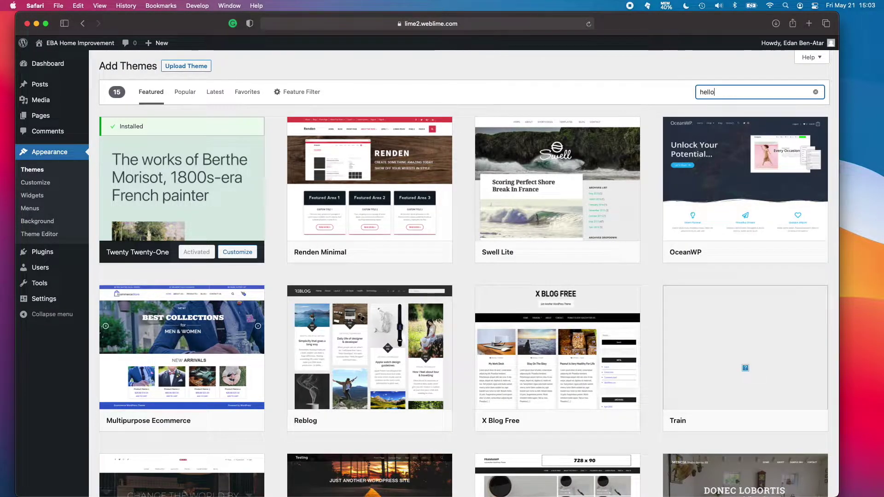
left_click(400, 252)
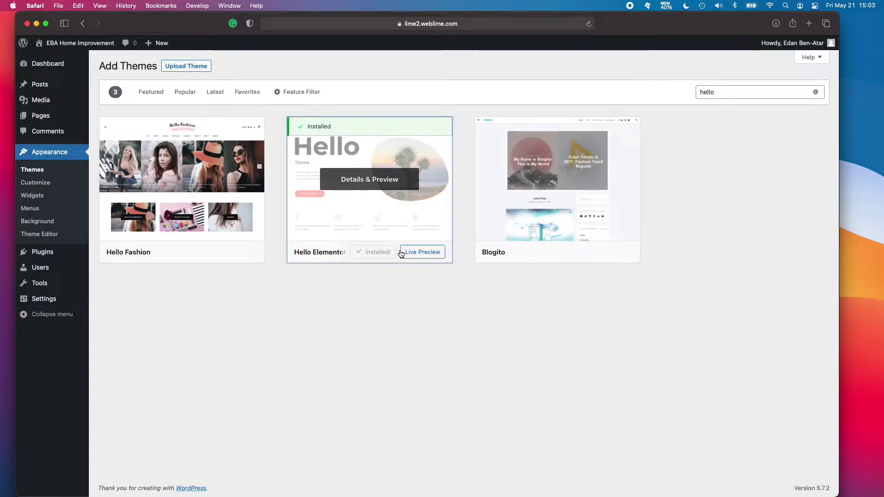
left_click(382, 252)
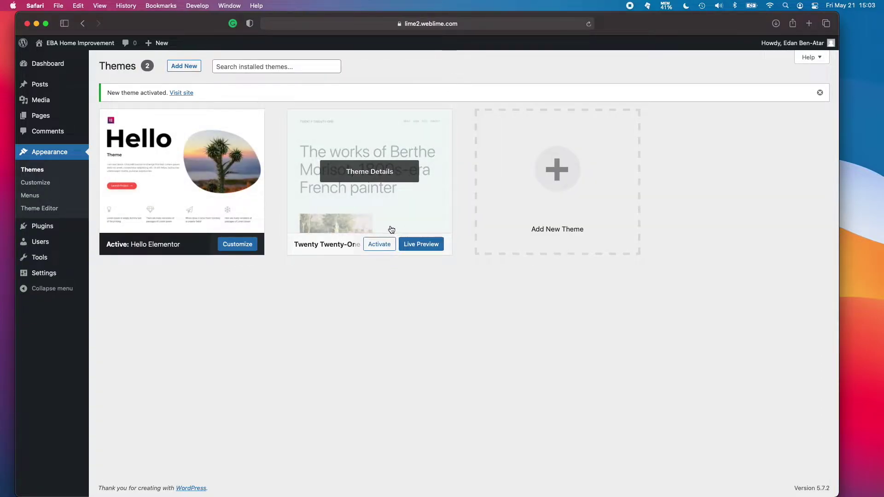
Delete the Twenty Twenty-One theme from the installed themes and confirm the deletion.
left_click(381, 215)
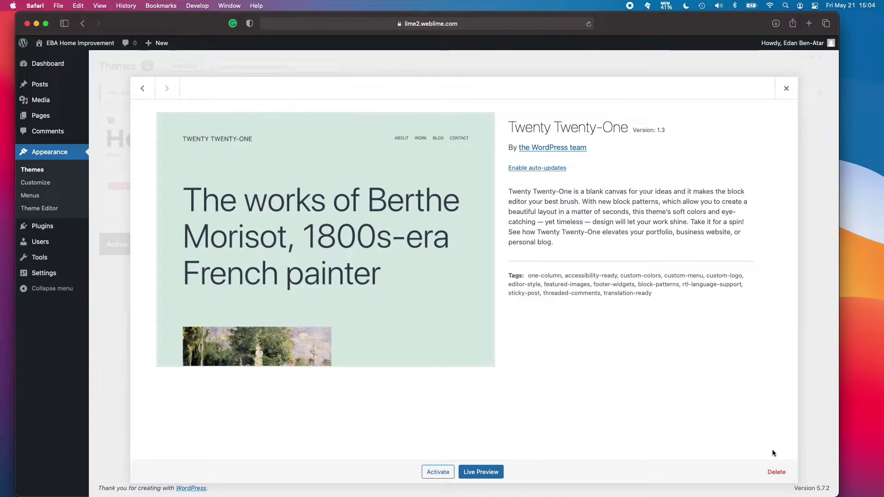
left_click(777, 472)
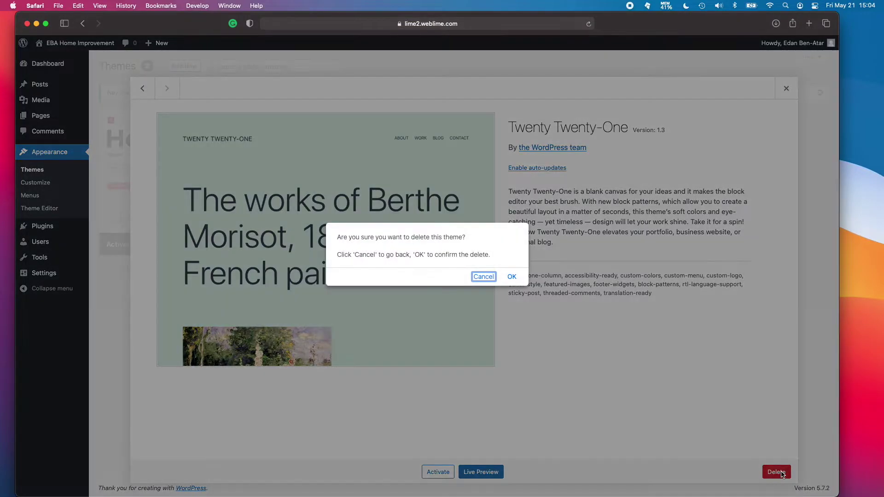
left_click(513, 277)
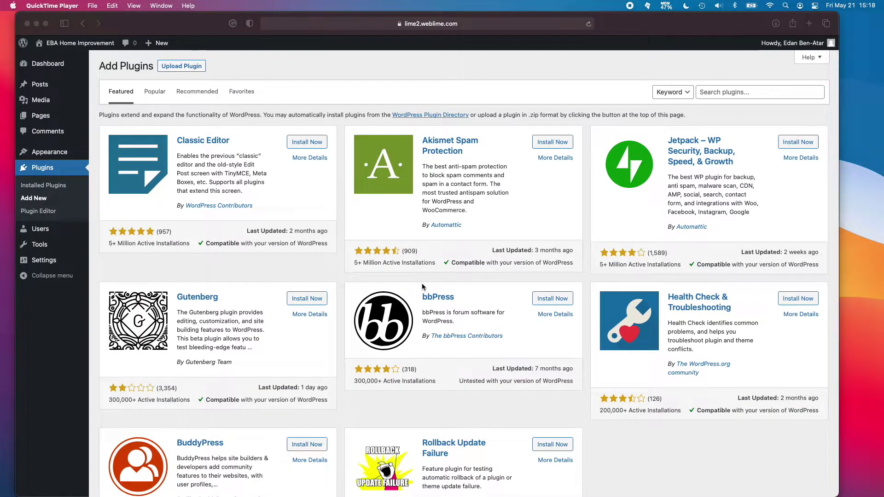
Search the plugin directory for "elementor" and install the Elementor Website Builder plugin.
scroll(488, 265, "down", 5)
scroll(541, 262, "up", 5)
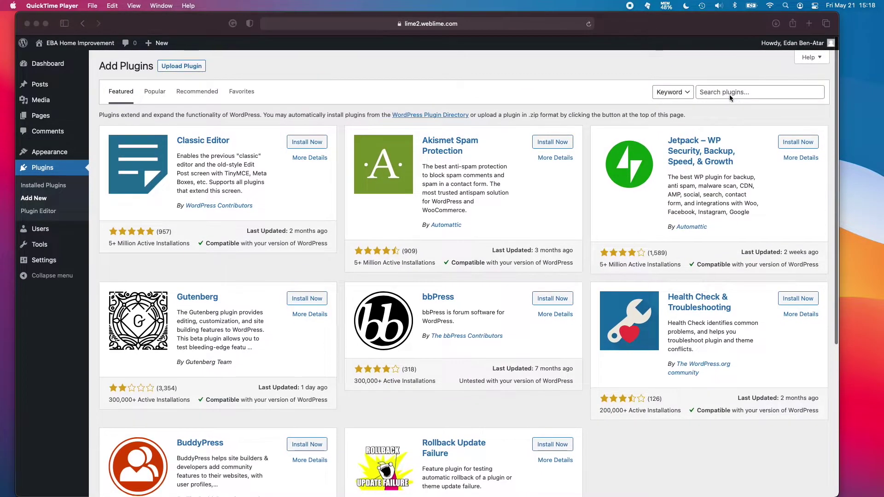
left_click(730, 93)
type("elementor")
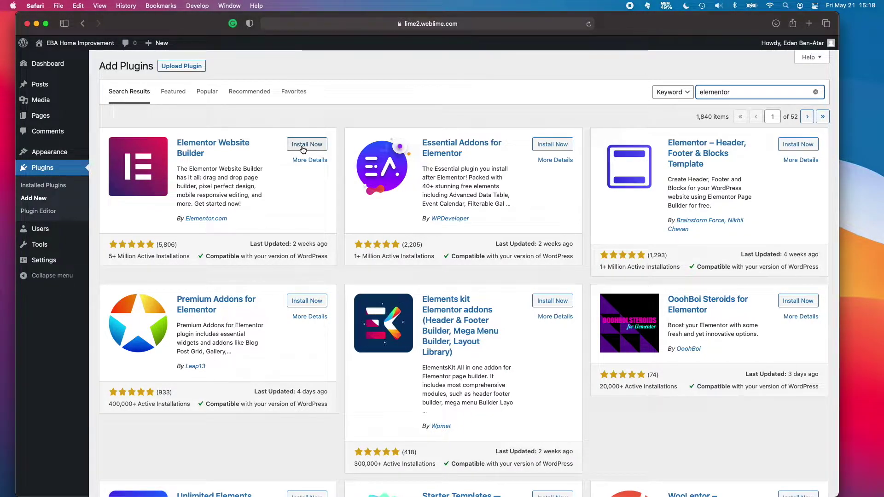
left_click(304, 146)
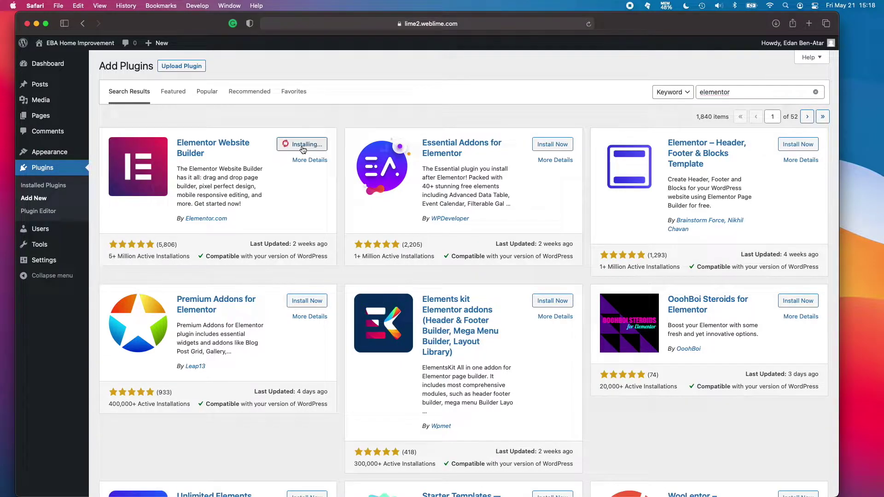
Replace the plugin search with "autoptimize" and install the Autoptimize plugin.
left_click(741, 94)
key("alt+BackSpace")
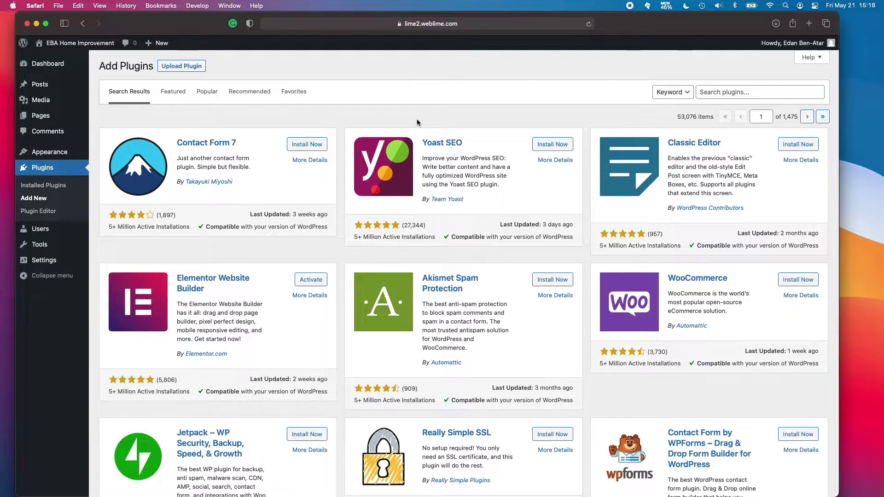
left_click(732, 92)
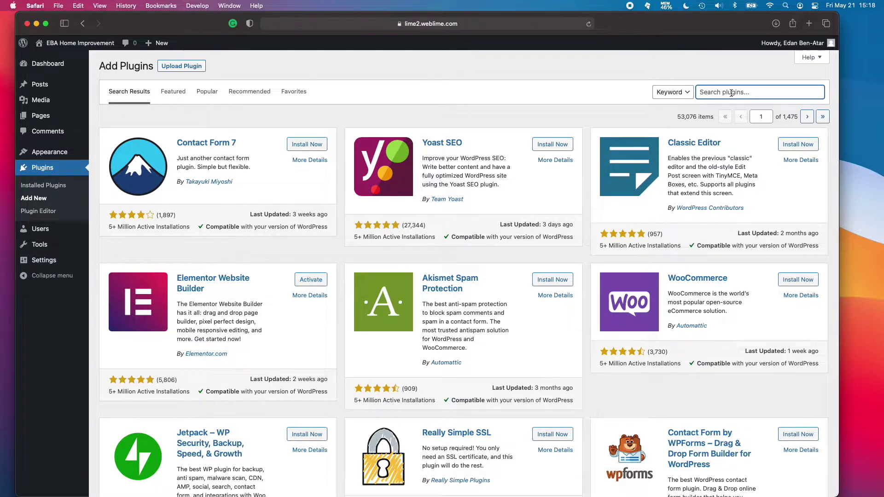
type("autoptimize")
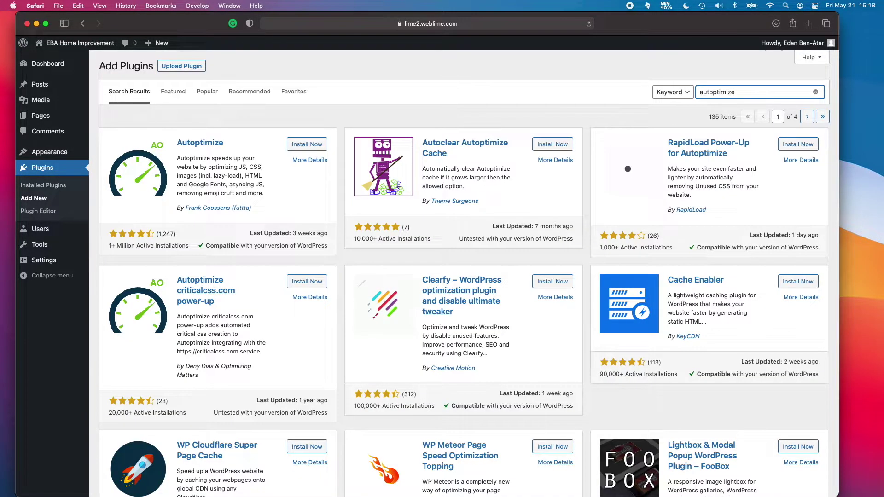
left_click(306, 144)
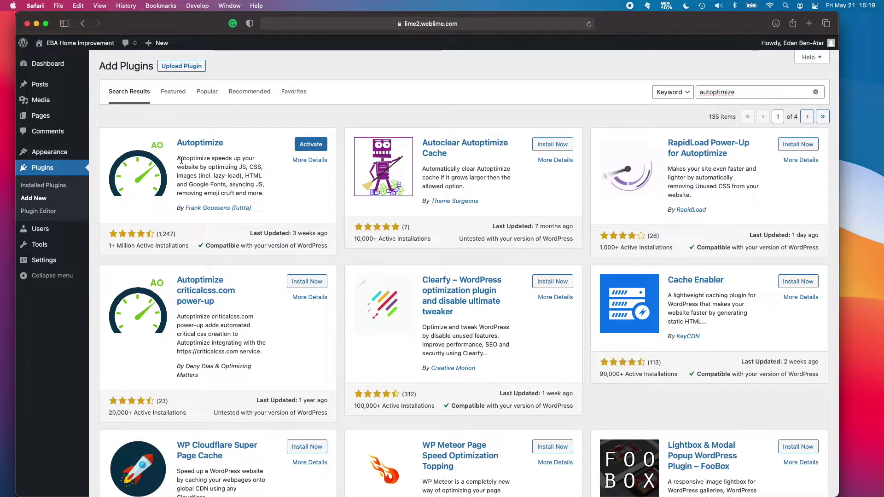
left_click_drag(180, 158, 233, 168)
left_click(213, 174)
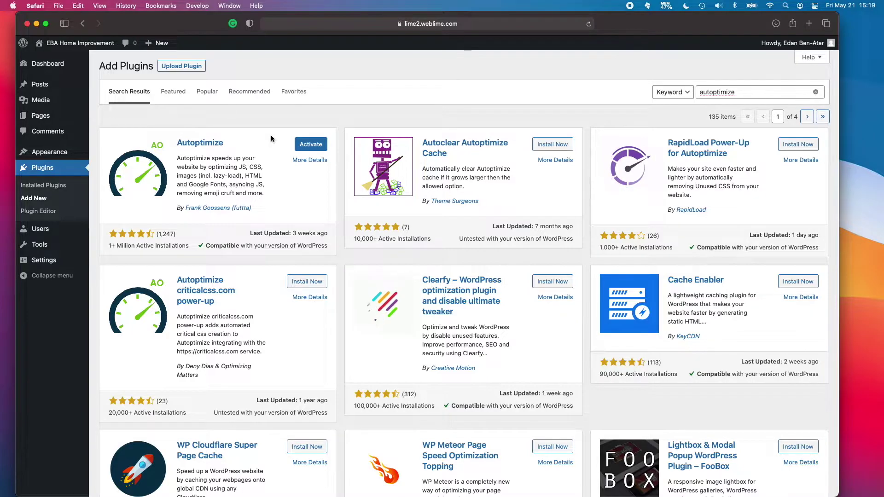
Activate the Autoptimize plugin and the Elementor plugin.
left_click(306, 146)
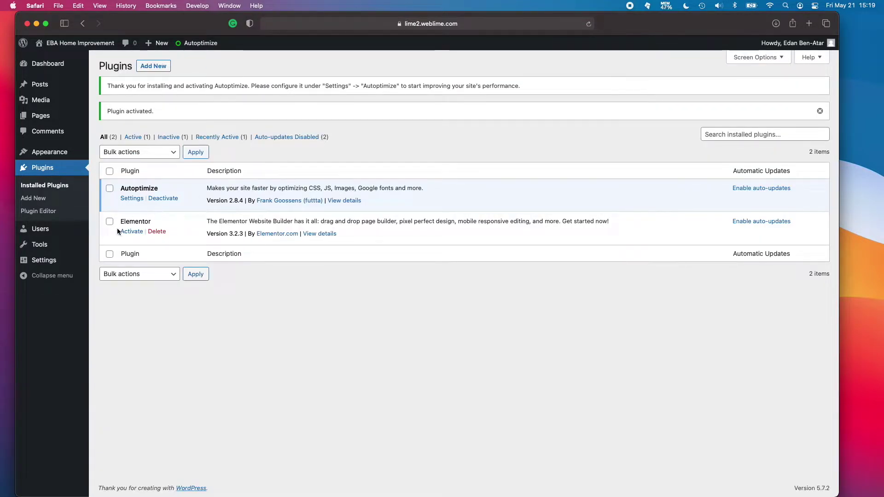
left_click(129, 232)
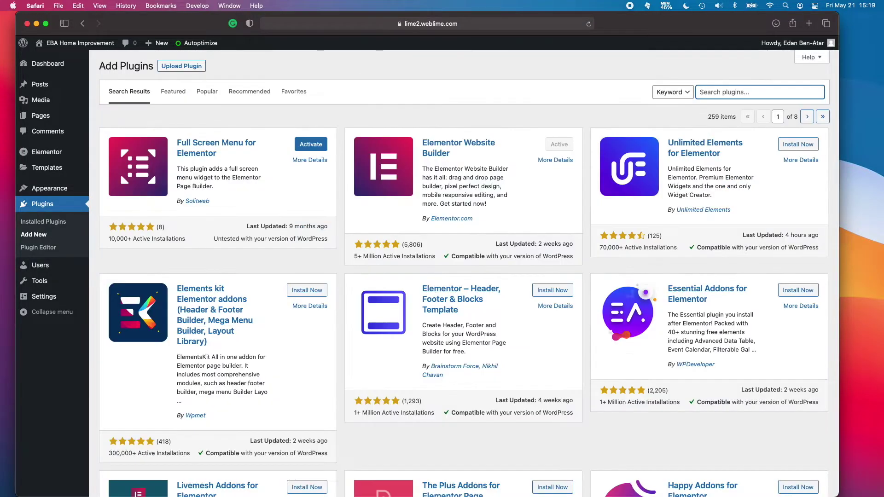
Search the plugin directory for "sticky header effects for elementor", install Sticky Header Effects for Elementor, and clear the search.
type("sticky h")
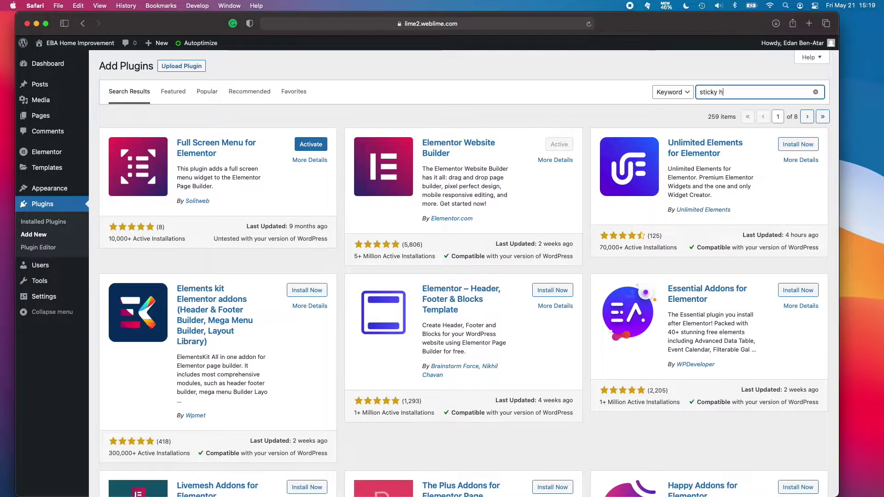
type("eader effects for elem")
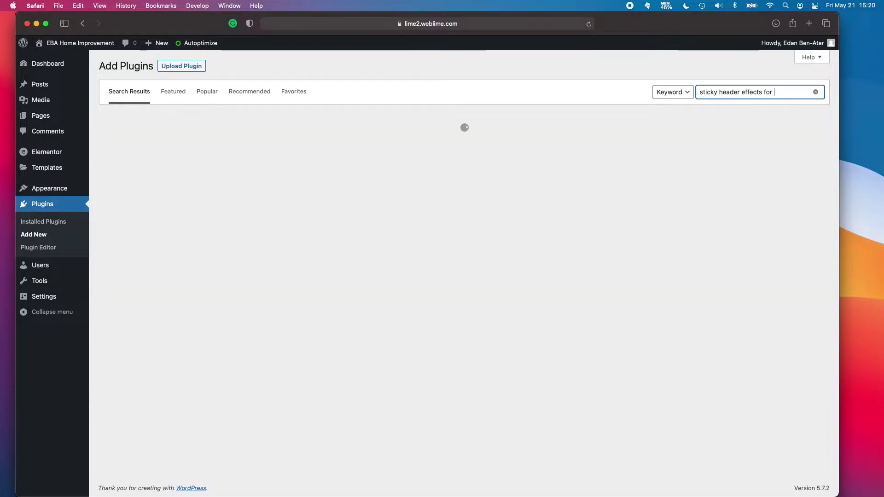
type("entor")
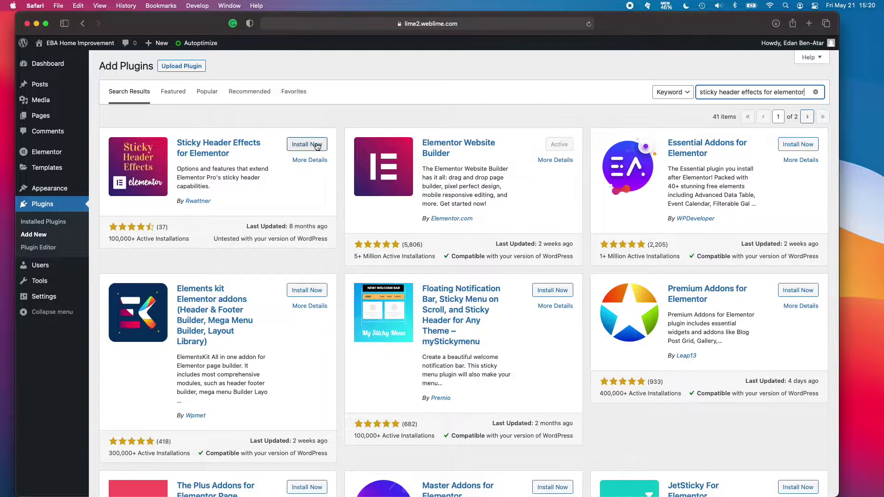
left_click(312, 146)
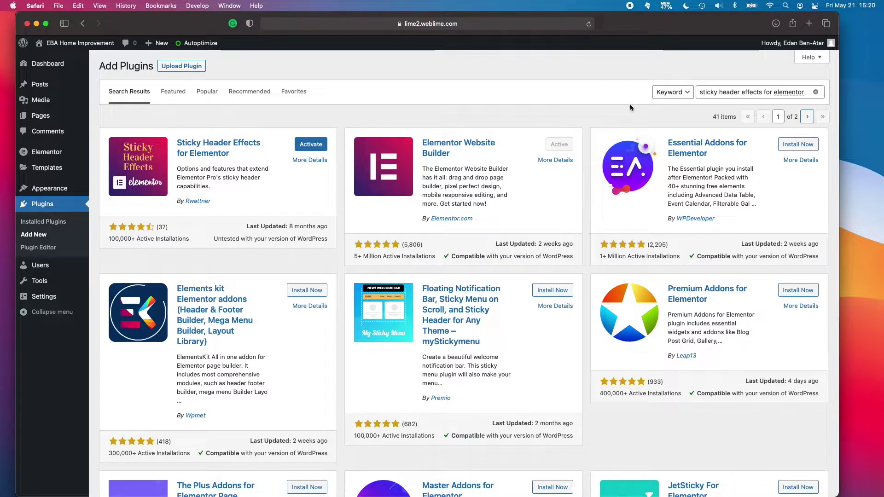
left_click(815, 92)
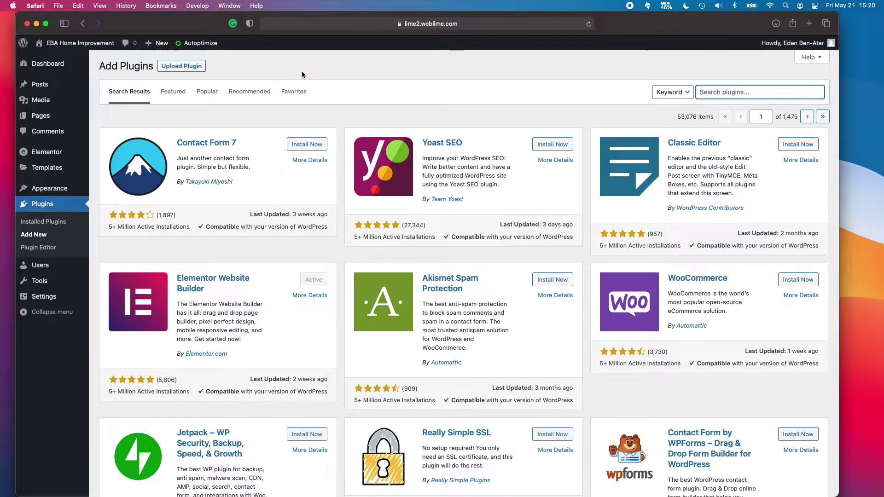
Select all installed plugins and activate them with a single bulk action.
left_click(47, 223)
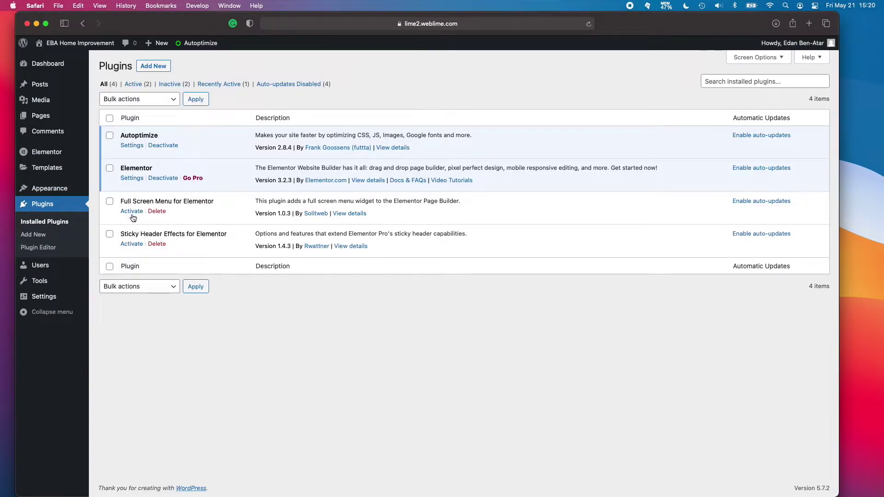
left_click(118, 106)
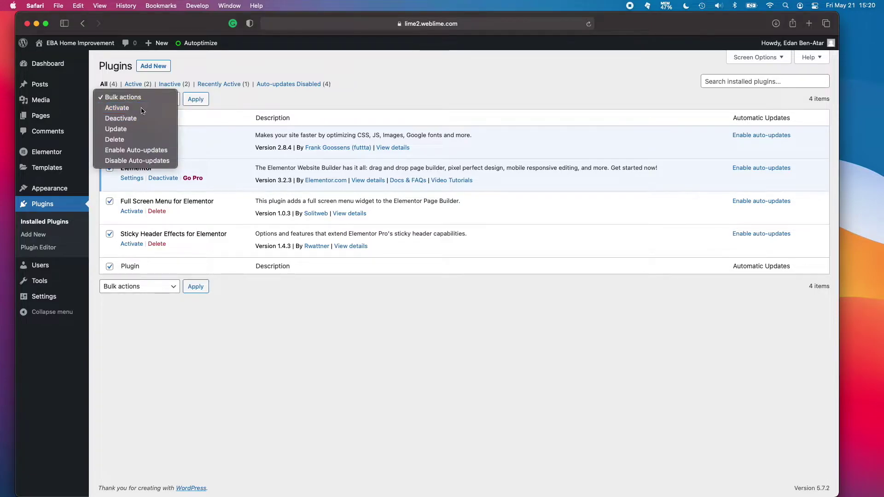
left_click(126, 109)
left_click(196, 99)
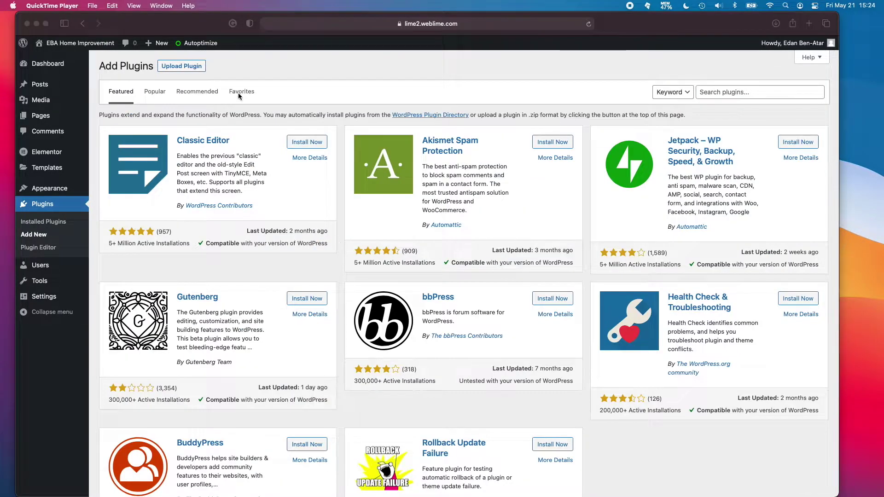
Upload elementor-pro.zip as a new plugin, then install and activate Elementor Pro.
left_click(237, 70)
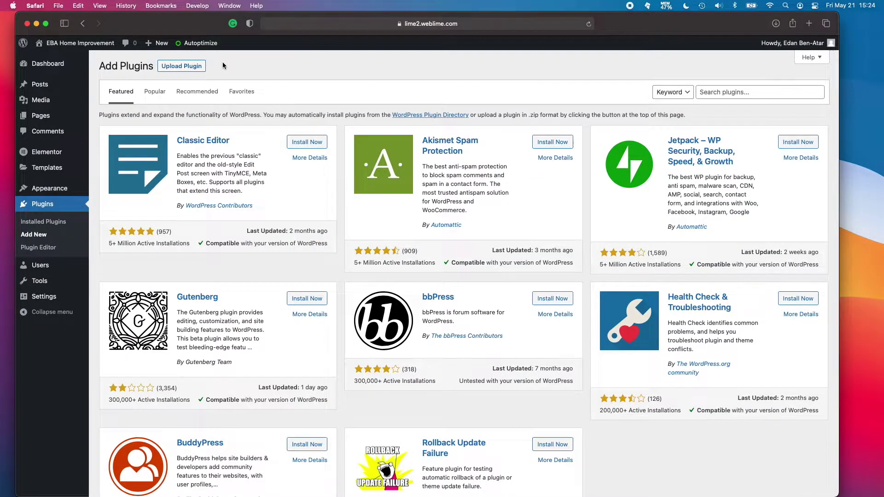
left_click(195, 65)
left_click(398, 152)
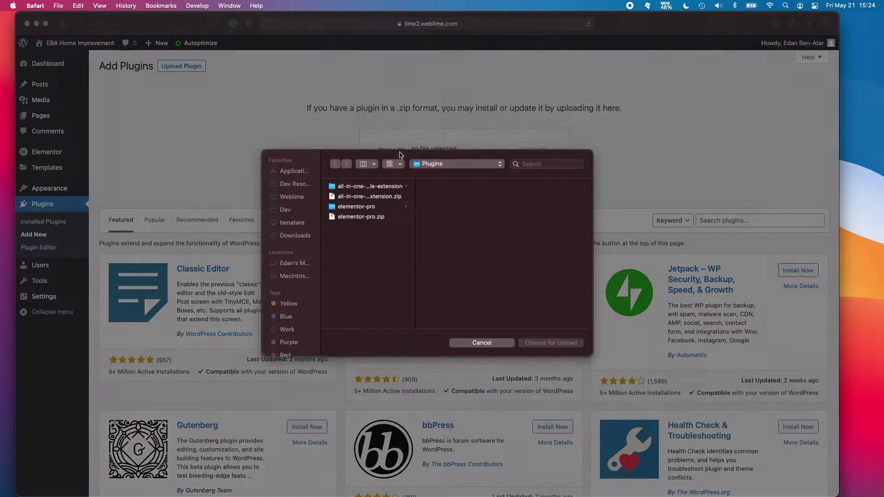
left_click(380, 218)
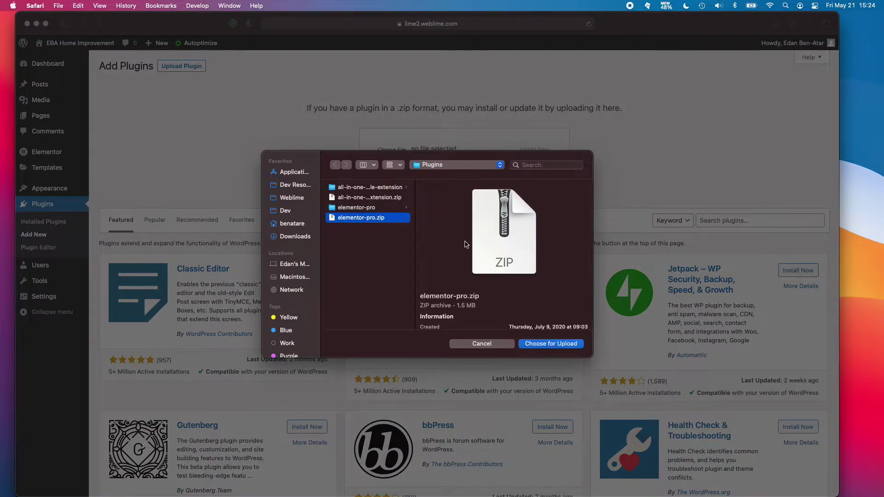
left_click(559, 347)
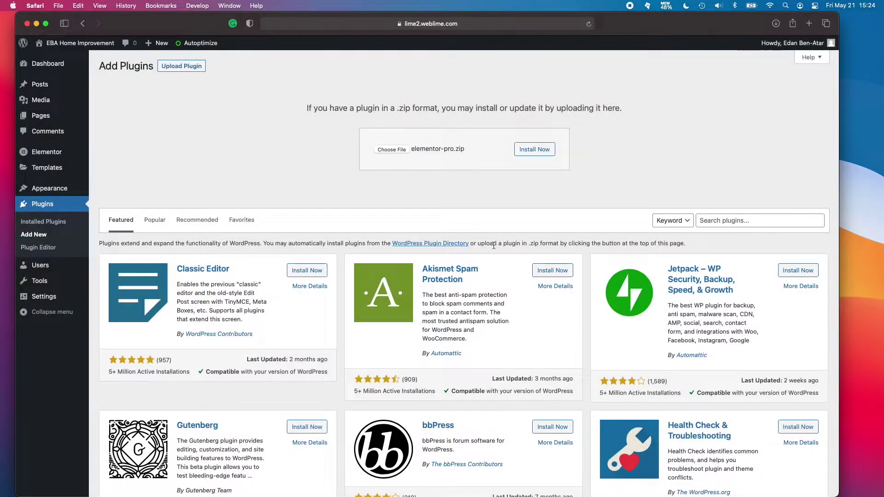
left_click(533, 154)
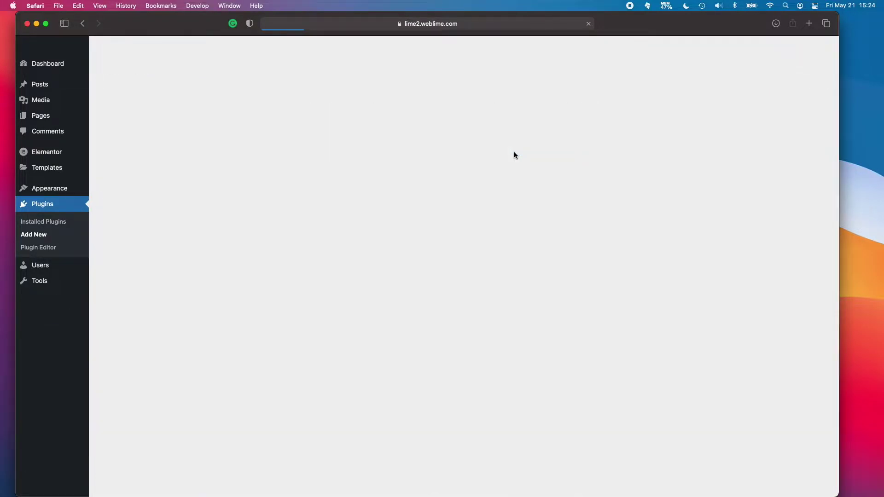
left_click(126, 132)
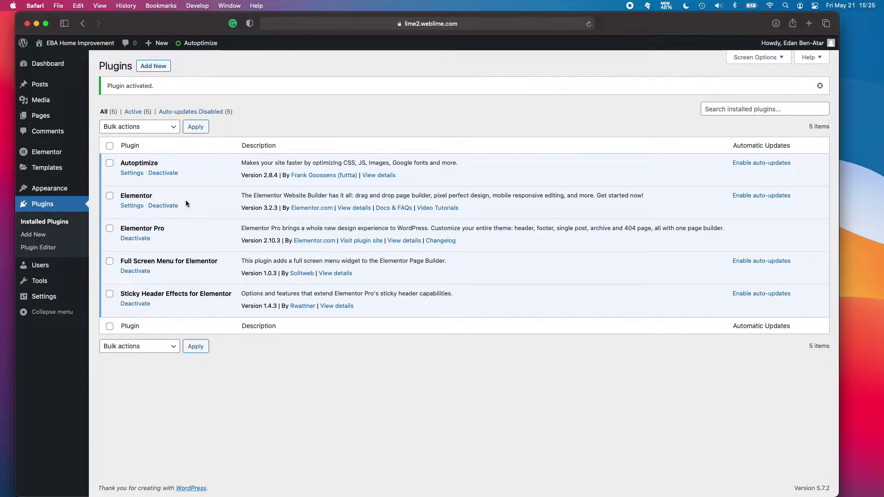
Check the Elementor and Elementor Pro entries in the list of installed plugins.
left_click_drag(151, 197, 122, 195)
left_click_drag(120, 229, 166, 228)
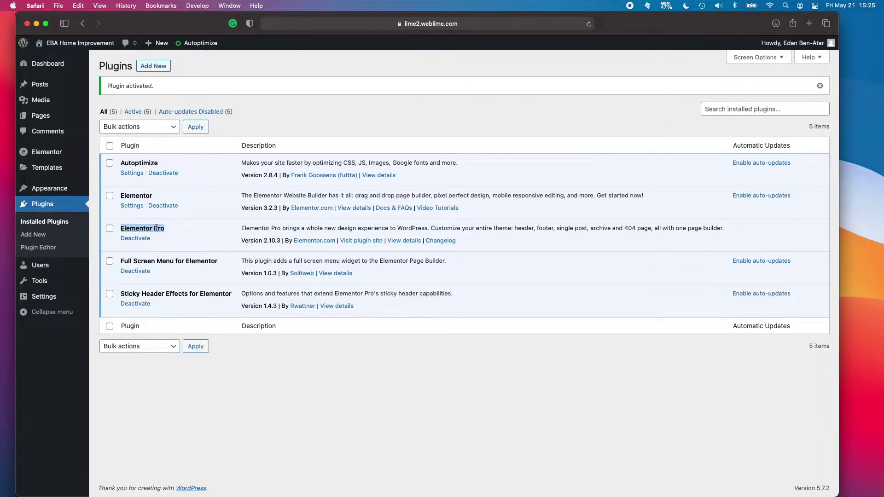
left_click(149, 228)
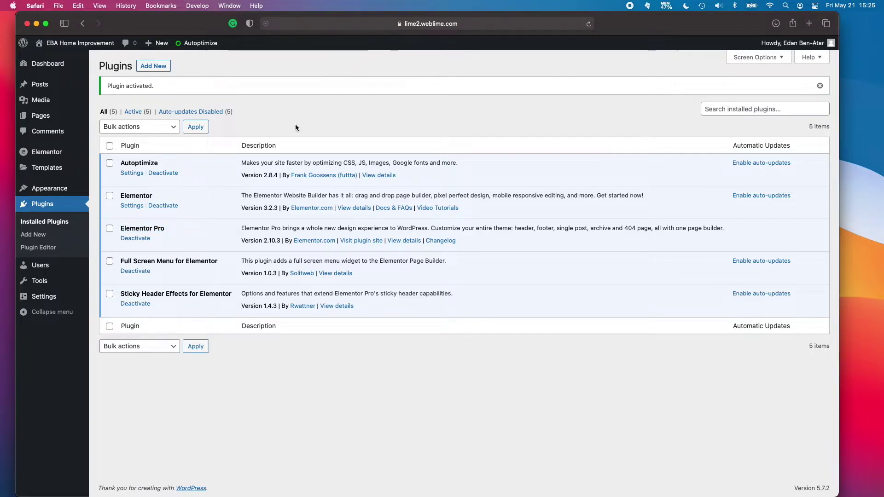
left_click_drag(121, 229, 165, 229)
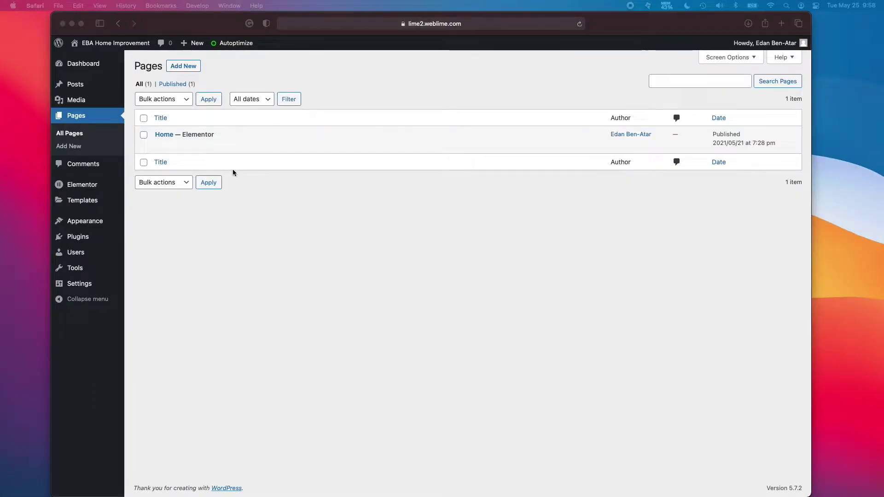
left_click(239, 170)
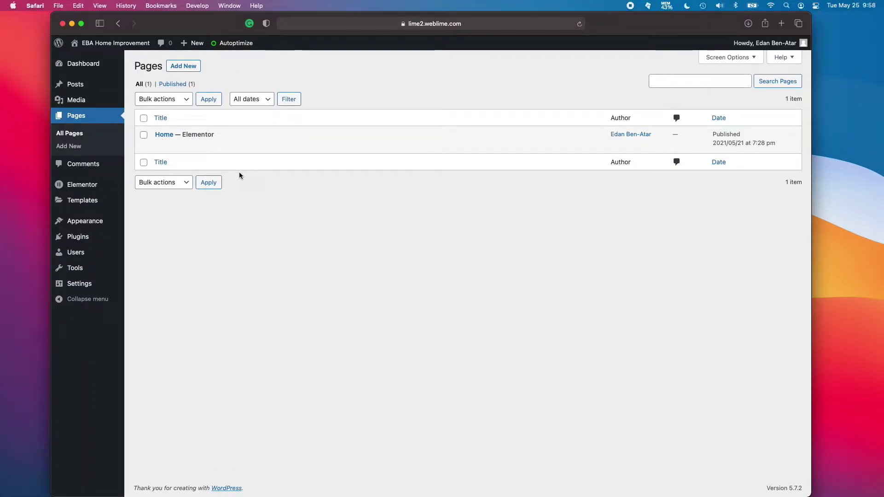
left_click(181, 145)
key("super+a")
type("any")
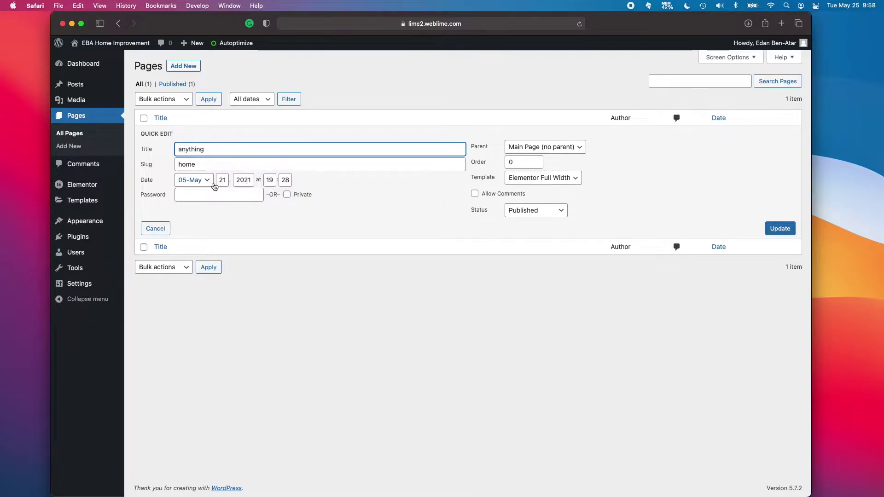
left_click(161, 229)
left_click(219, 171)
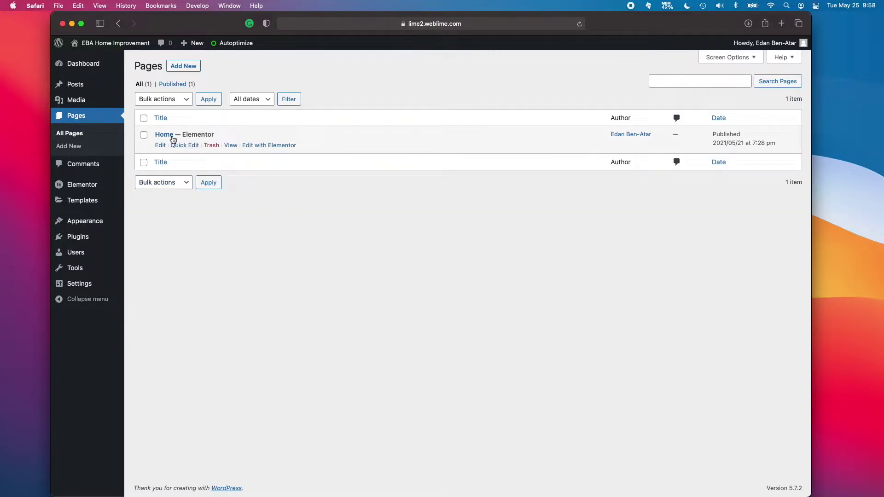
Check the Home page's publishing status in its quick-edit settings and close them without saving.
left_click(180, 145)
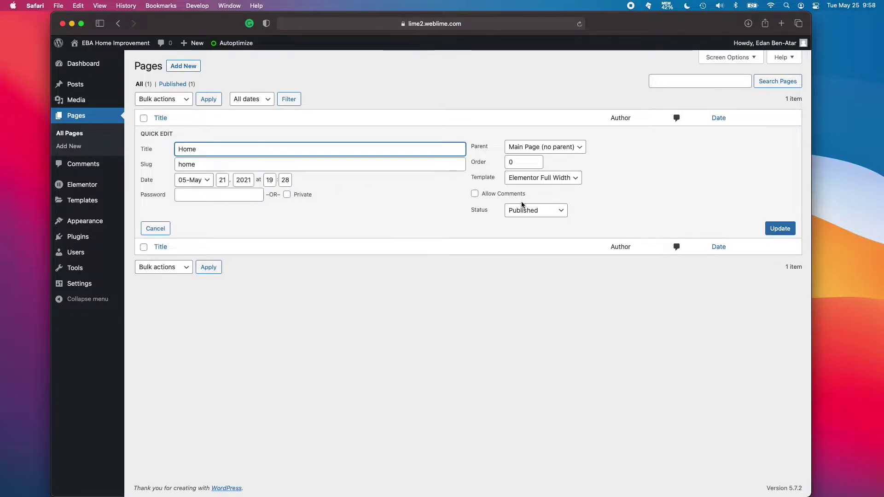
left_click(553, 213)
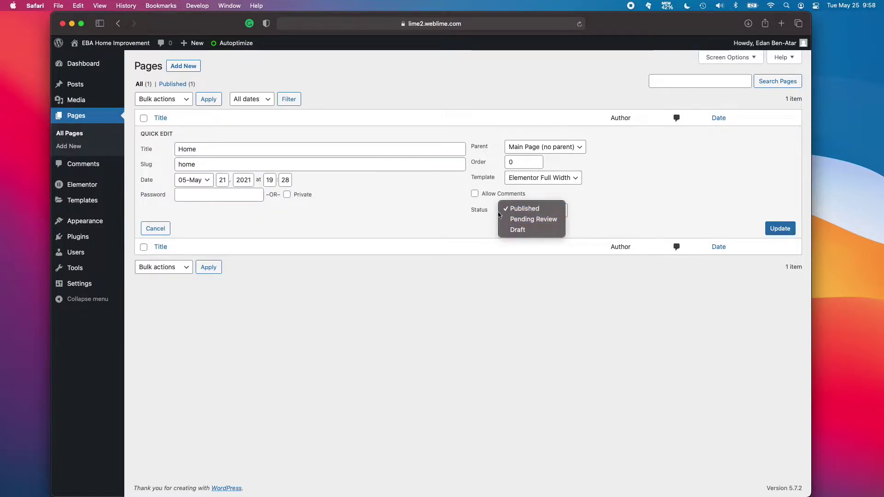
left_click(451, 214)
left_click(162, 229)
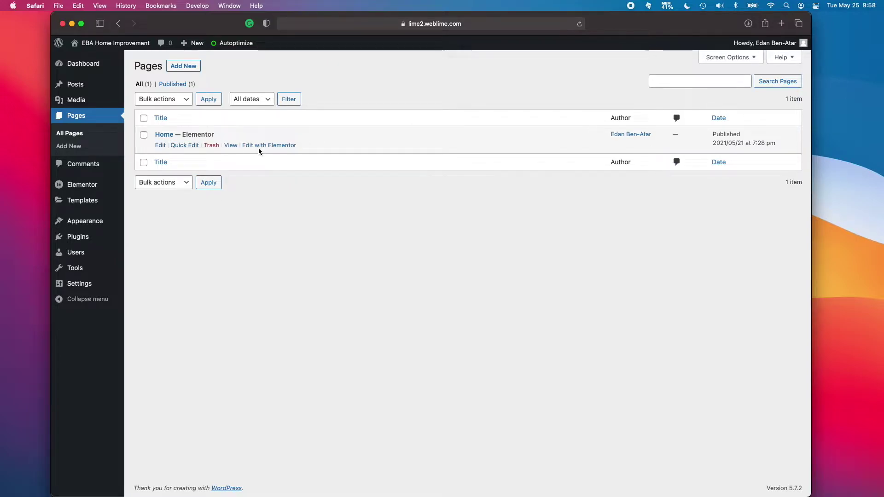
Open the Home page for editing with Elementor.
left_click(164, 134)
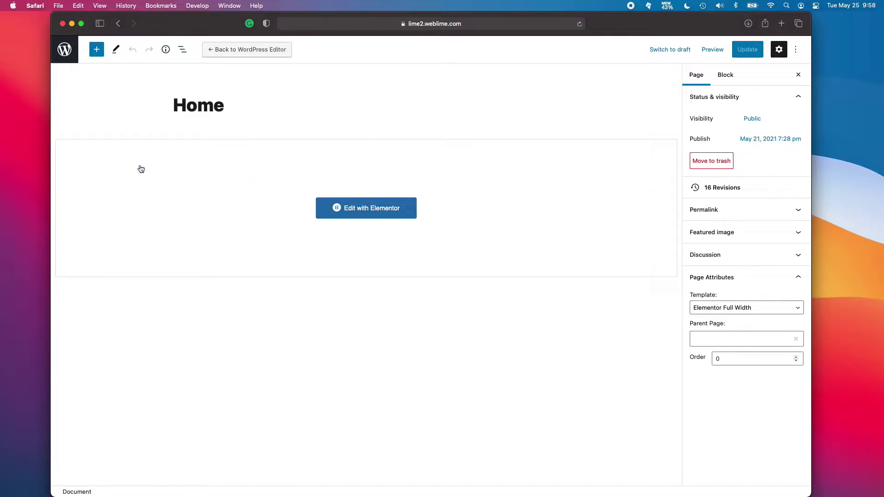
scroll(198, 88, "left", 5)
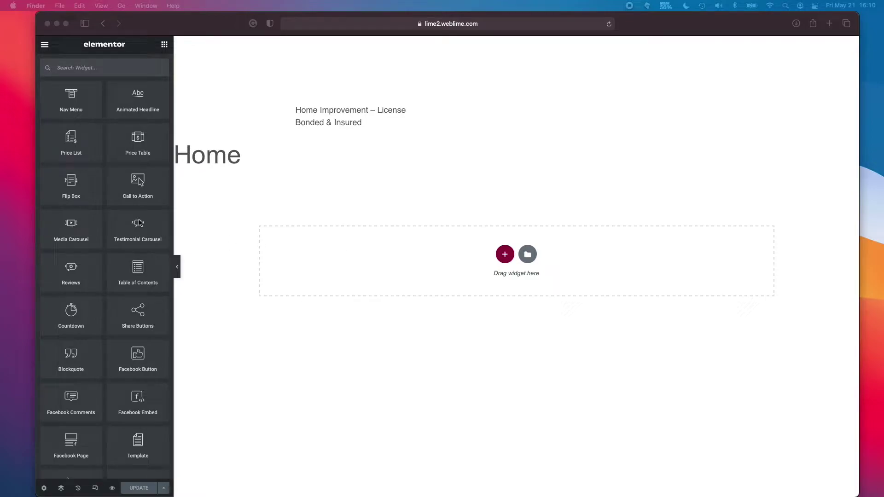
left_click(479, 243)
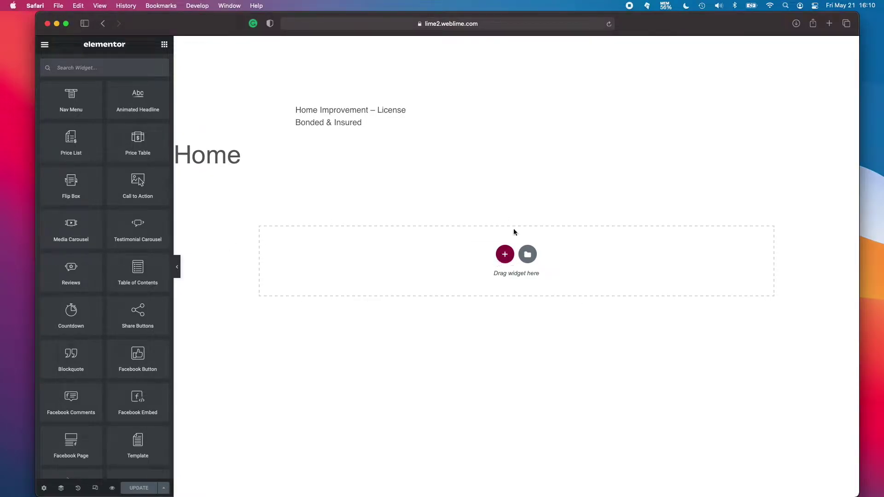
Look through the available section structures, dismiss them, and browse the widget list.
left_click(505, 254)
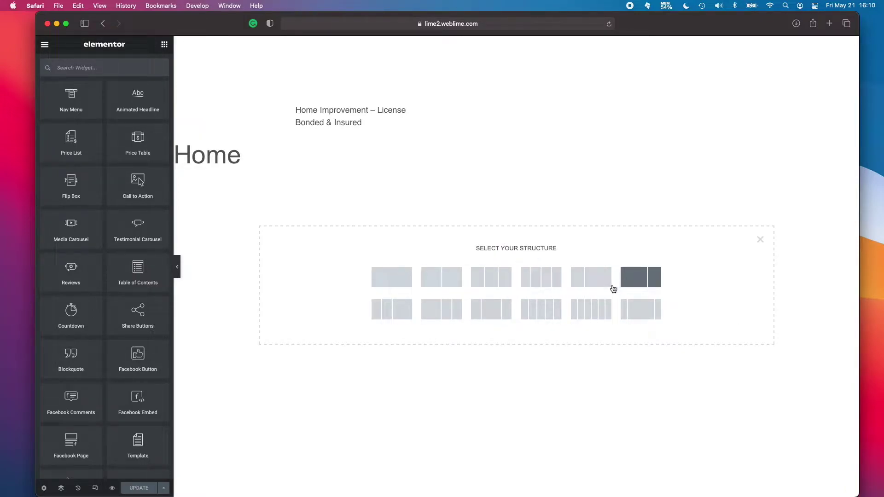
left_click(760, 240)
scroll(137, 251, "down", 5)
scroll(137, 252, "down", 5)
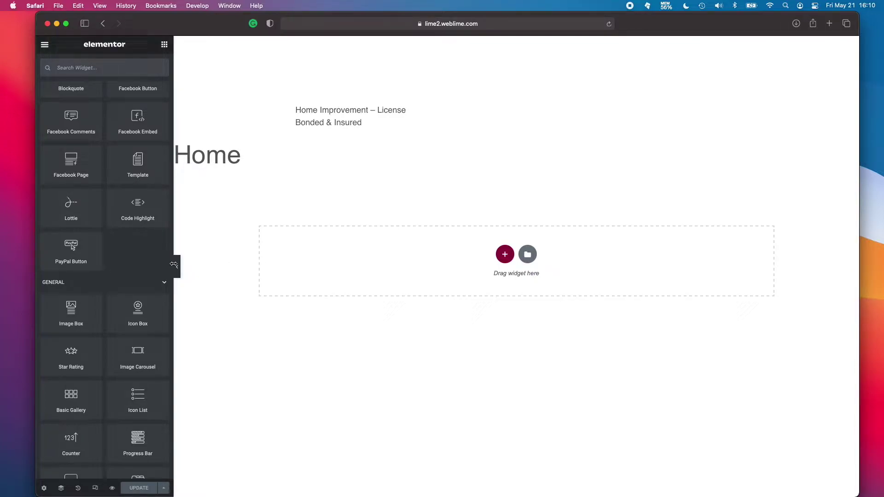
Set the Home page's layout to Elementor Full Width in its page settings and update the page.
left_click(45, 489)
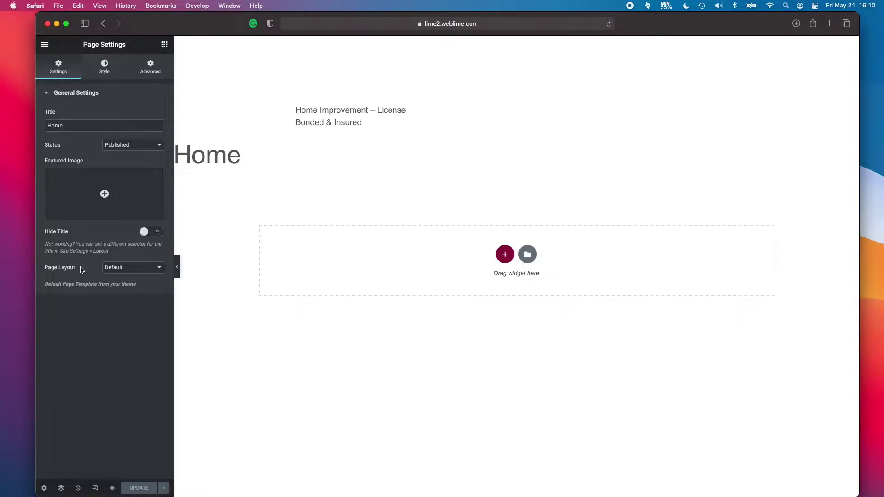
left_click(122, 271)
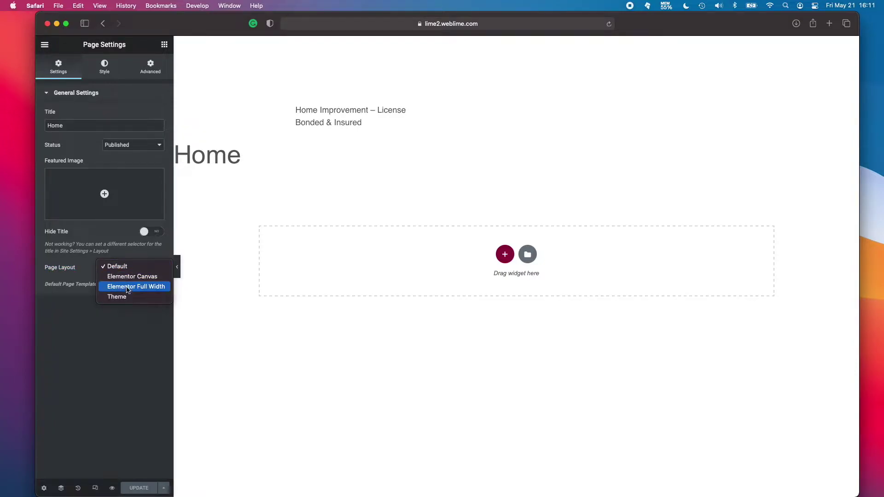
left_click(126, 287)
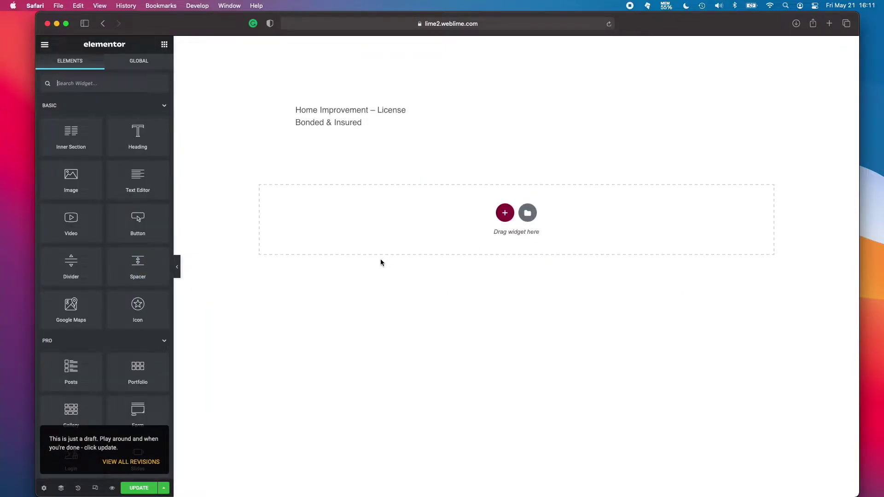
left_click(44, 488)
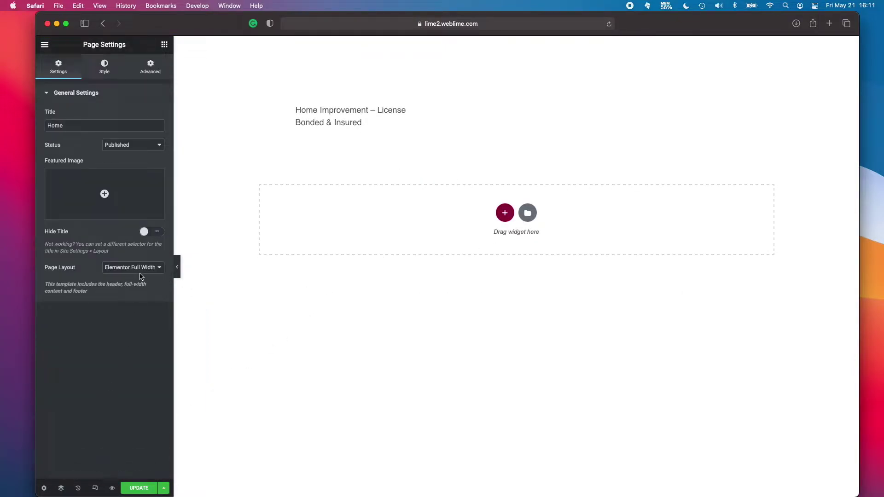
left_click(141, 271)
left_click(134, 326)
left_click(138, 489)
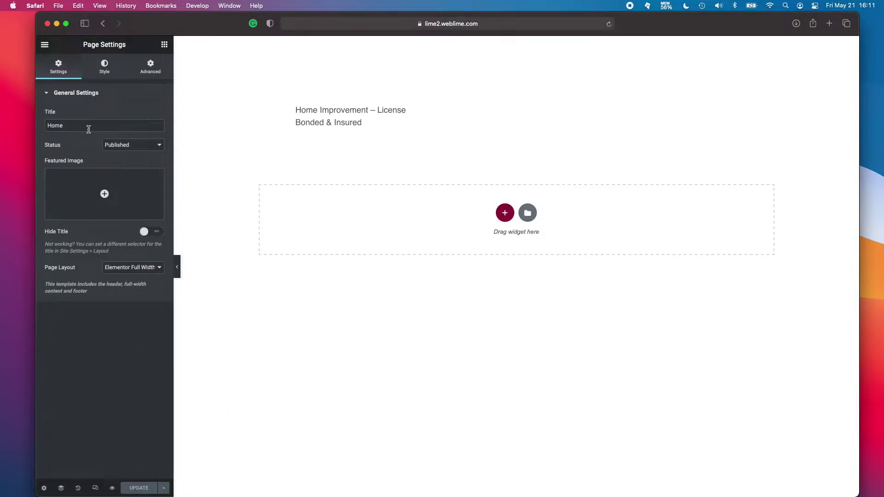
Return to the widget elements and add a new single-column section to the page.
left_click(45, 45)
left_click(46, 46)
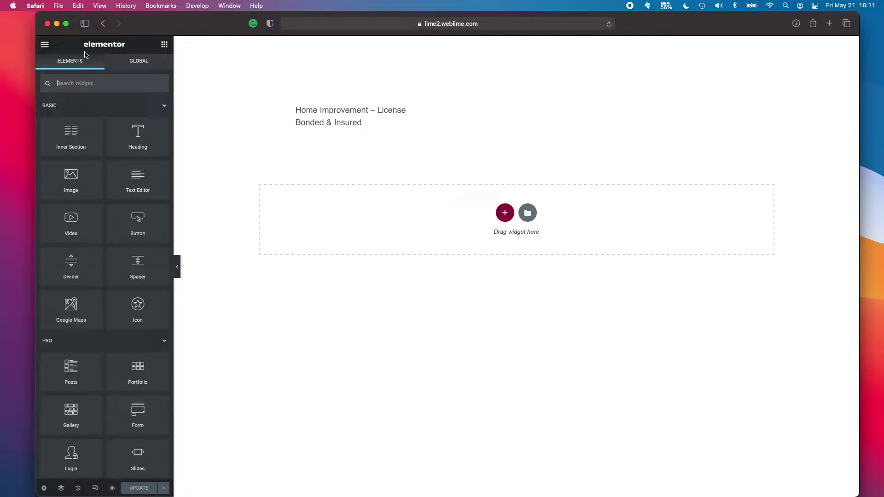
left_click(505, 214)
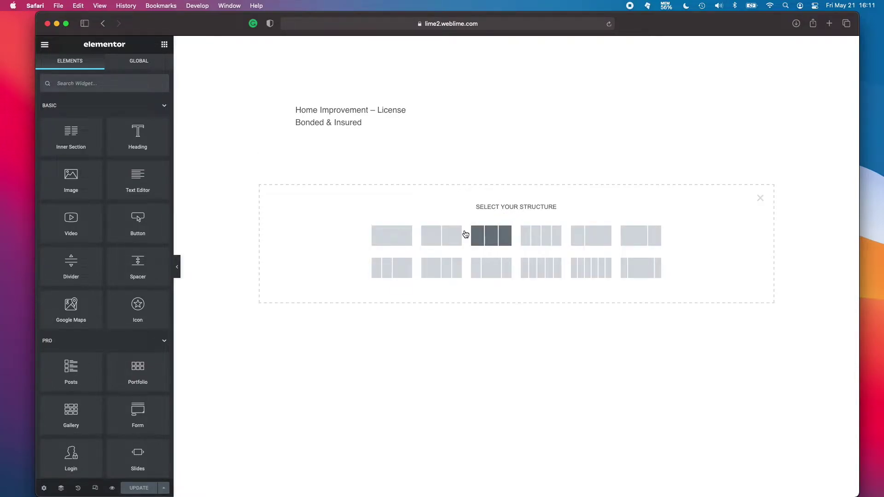
left_click(398, 241)
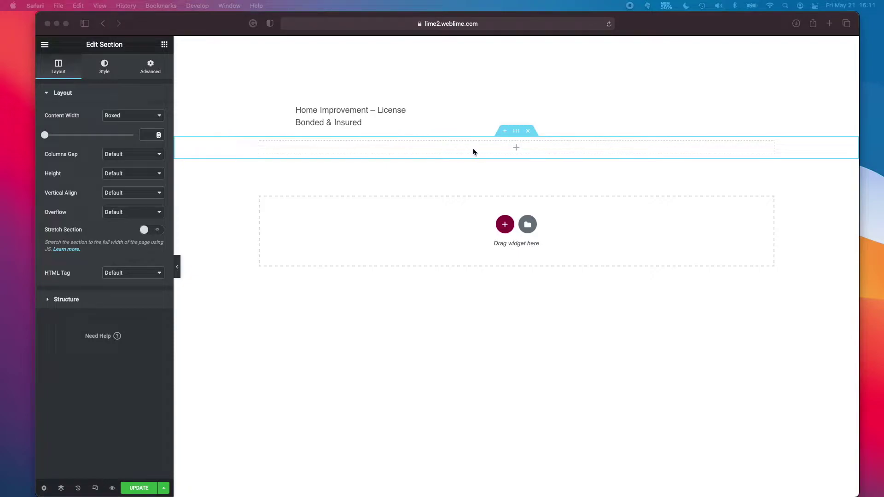
Set the new section's boxed content width to 1300 and its minimum height to 80 VH.
left_click(516, 134)
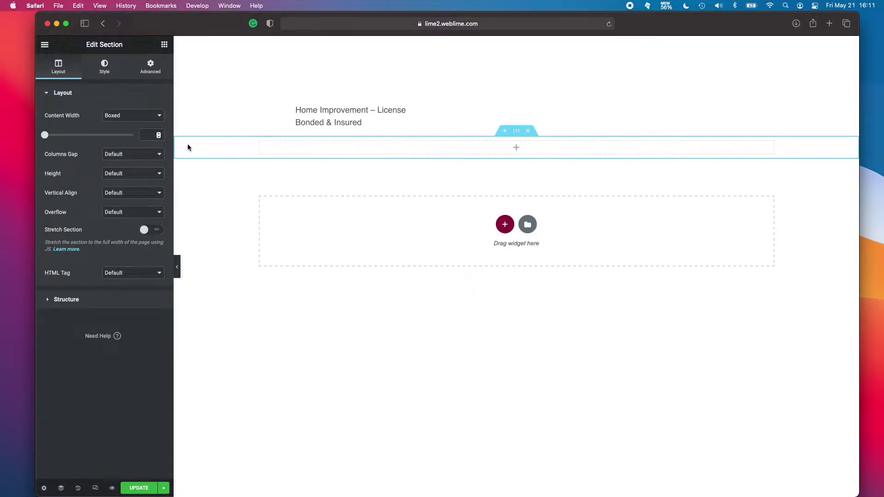
left_click(144, 135)
type("1300")
left_click(132, 180)
key("Escape")
left_click(151, 191)
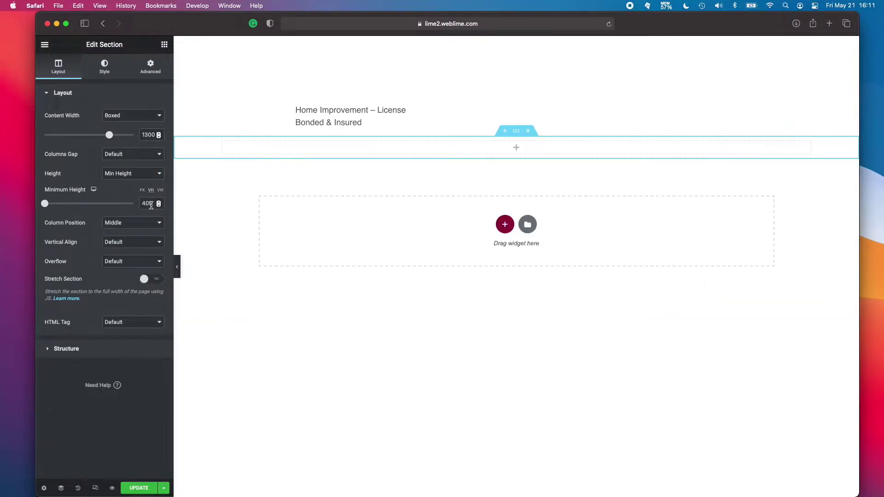
double_click(148, 205)
type("80")
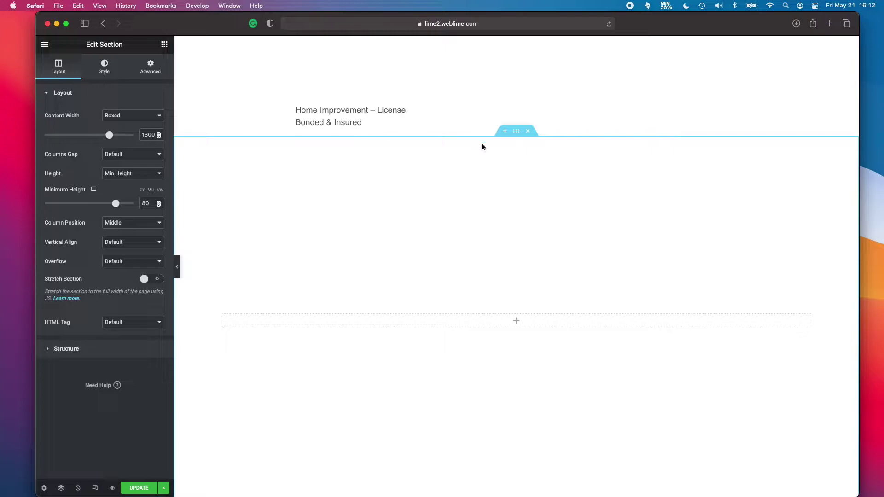
Give the section a classic background using arc1.jpg from the media library.
left_click(100, 68)
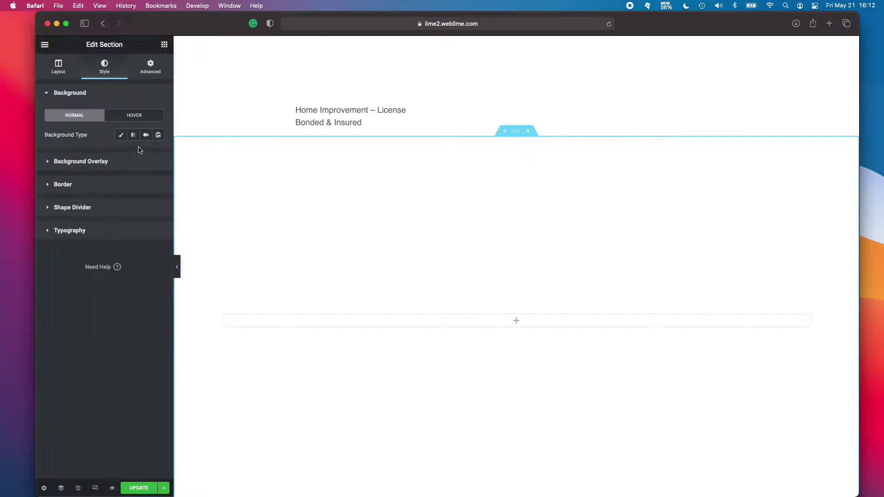
left_click(120, 135)
mouse_move(107, 213)
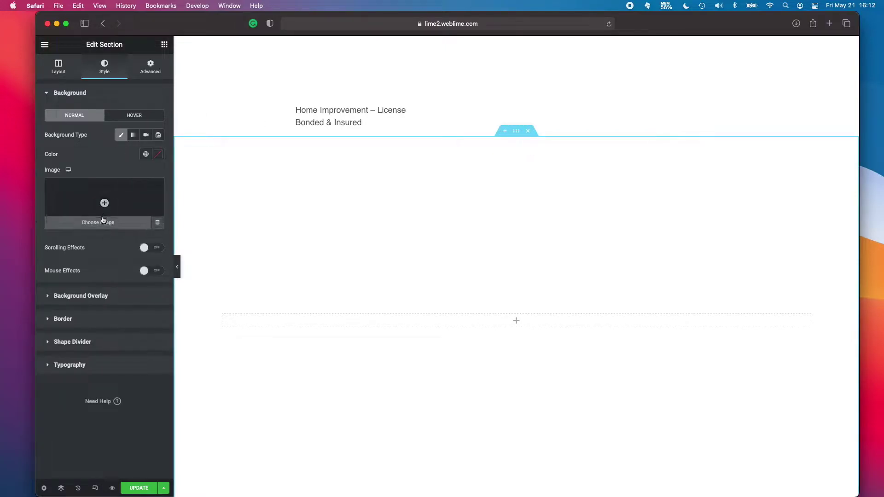
left_click(99, 223)
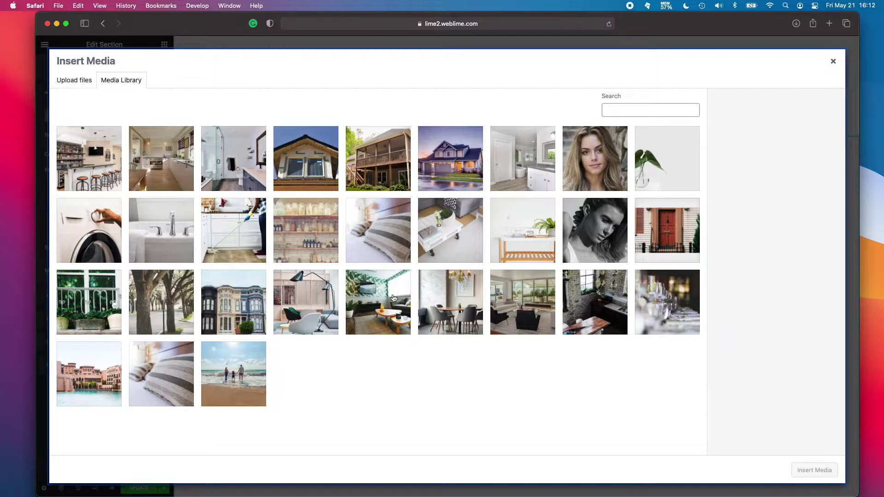
left_click(515, 310)
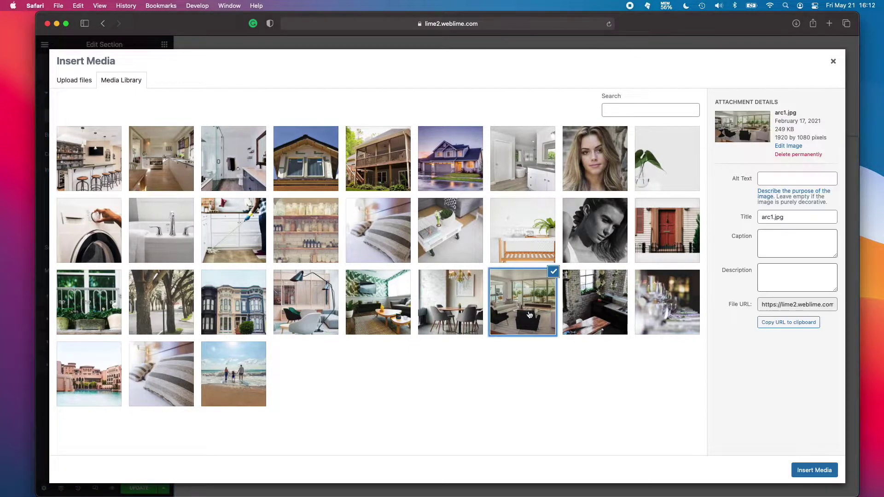
left_click(814, 470)
Examine how the background image fills the section on the page.
scroll(550, 343, "down", 3)
scroll(526, 329, "up", 2)
scroll(526, 329, "down", 2)
scroll(526, 328, "up", 3)
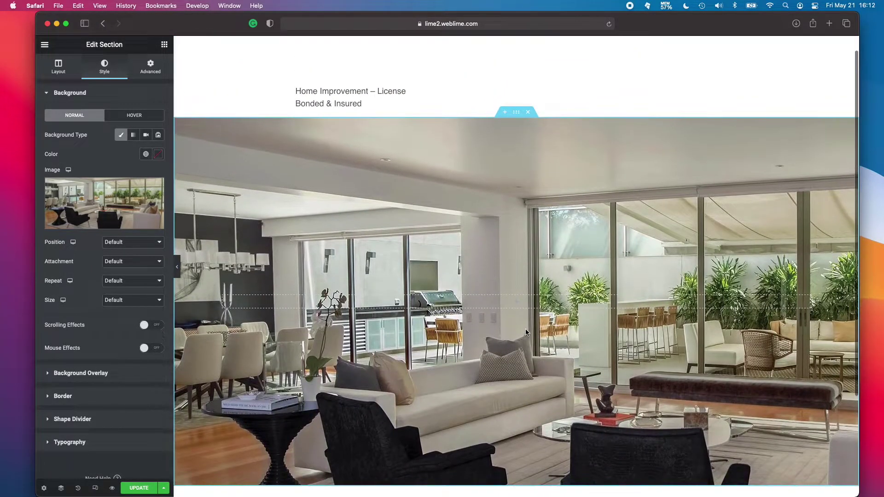
scroll(526, 329, "up", 1)
scroll(526, 329, "down", 1)
scroll(526, 329, "down", 3)
scroll(523, 322, "up", 4)
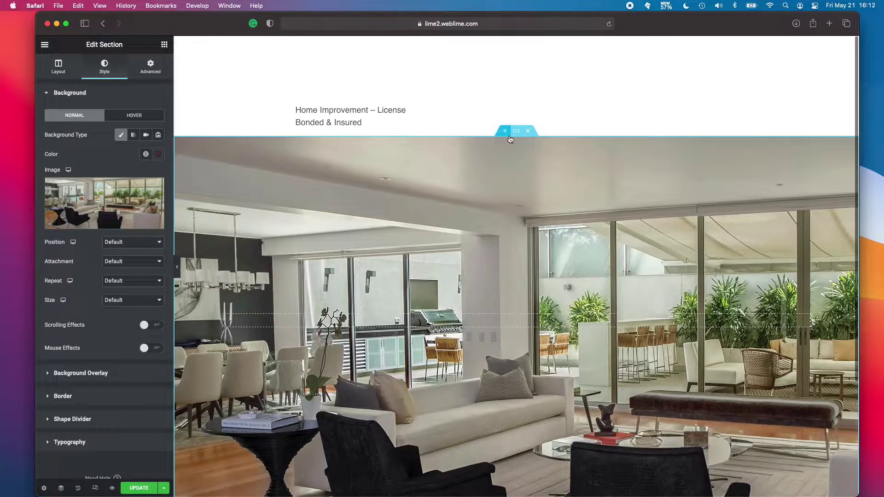
Add a two-column inner section inside the hero section and place a Button widget in its left column.
left_click(165, 44)
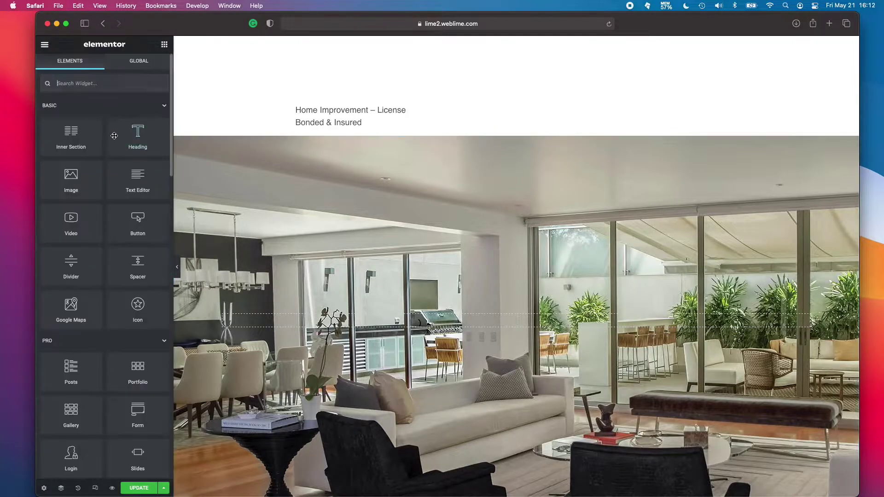
left_click_drag(71, 134, 498, 321)
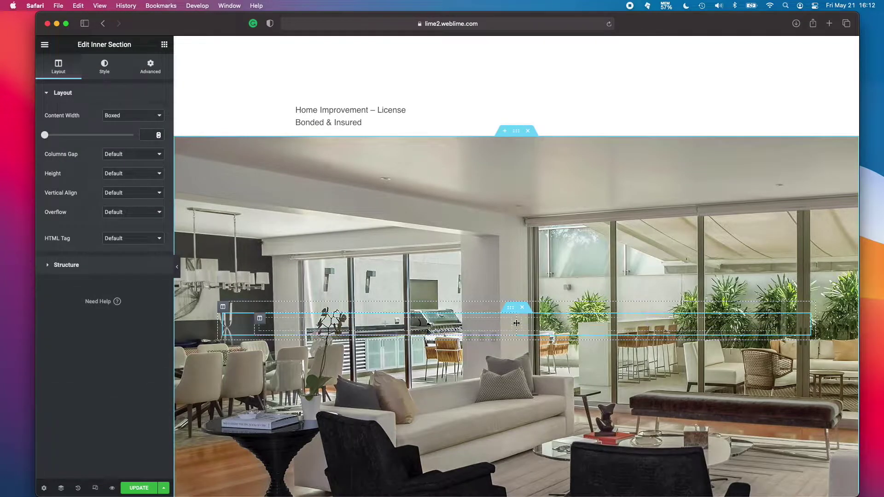
left_click(164, 46)
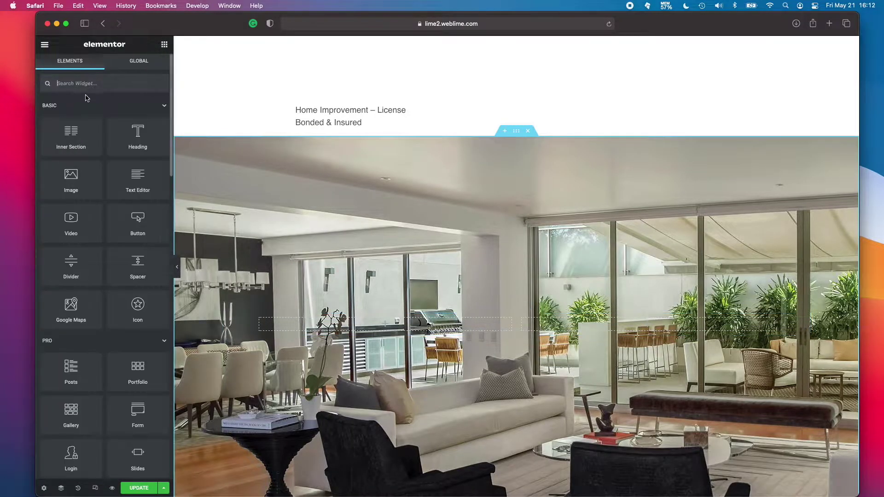
type("button")
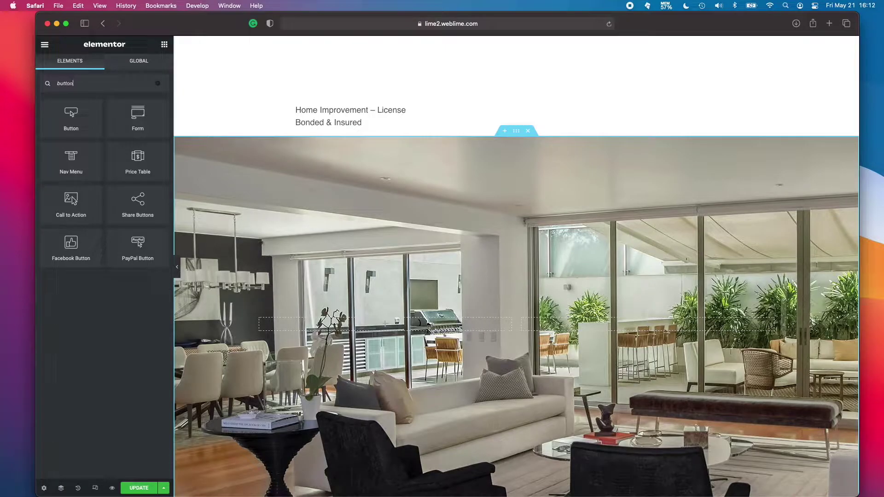
left_click_drag(80, 108, 413, 325)
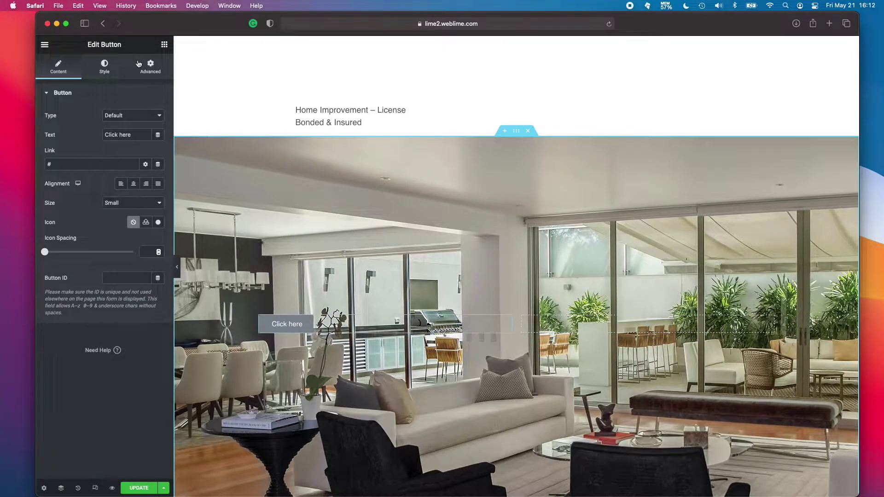
Place a second Button widget in the inner section's right column and align the left column's button to the right.
left_click(164, 44)
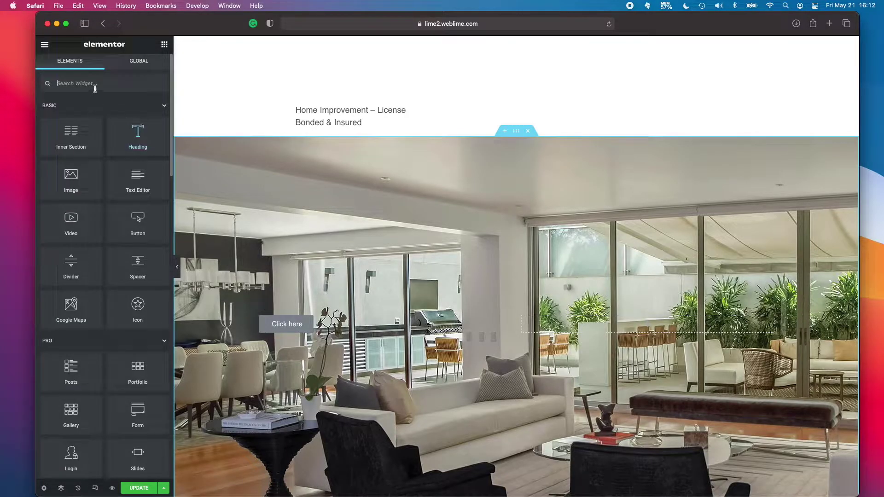
type("button")
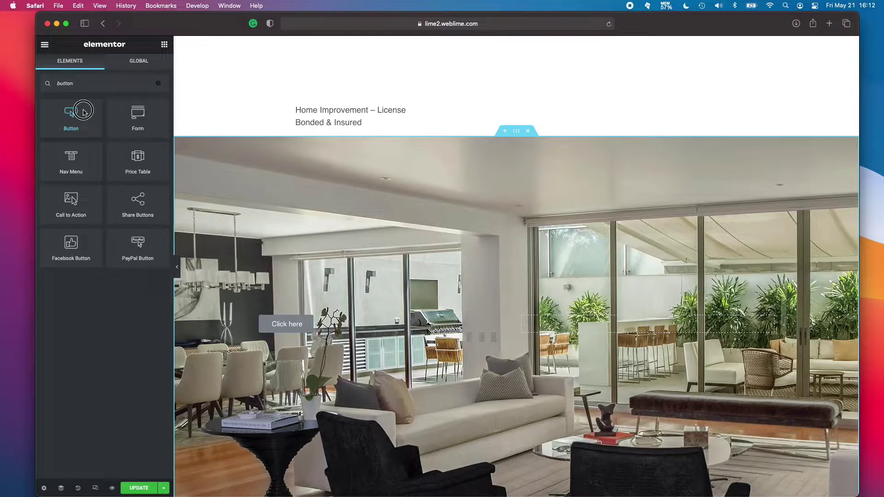
left_click_drag(71, 115, 552, 330)
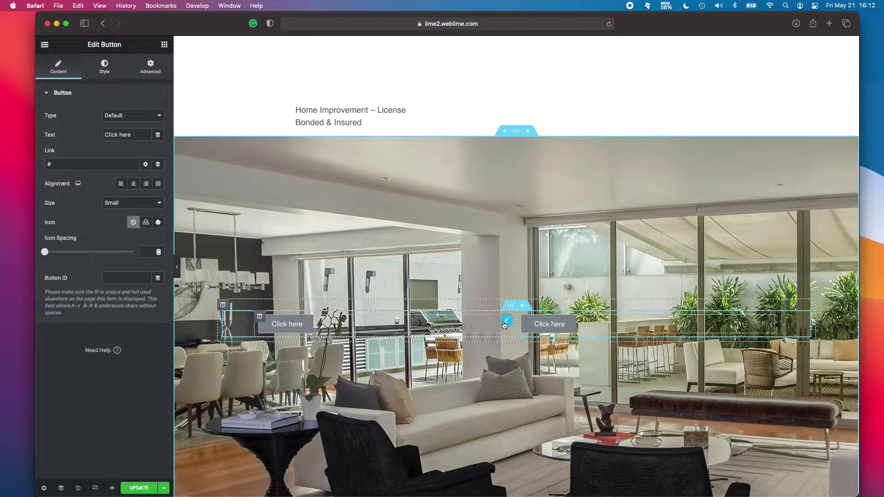
left_click(146, 183)
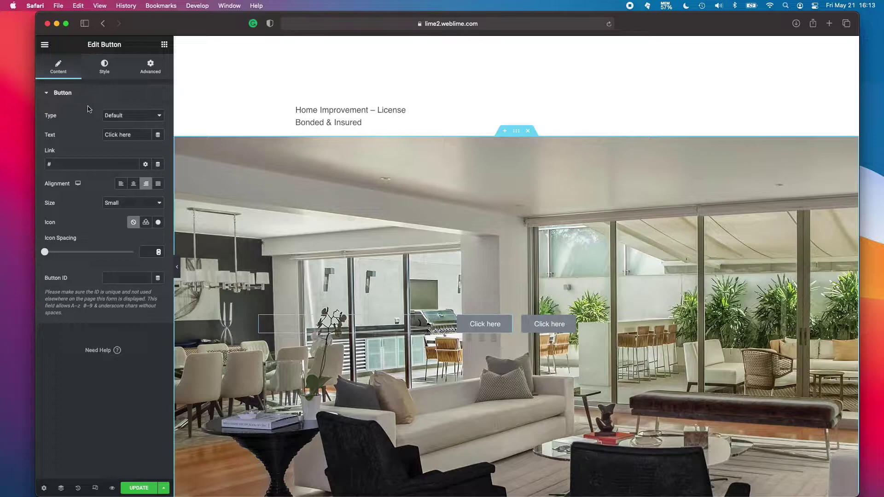
left_click(45, 44)
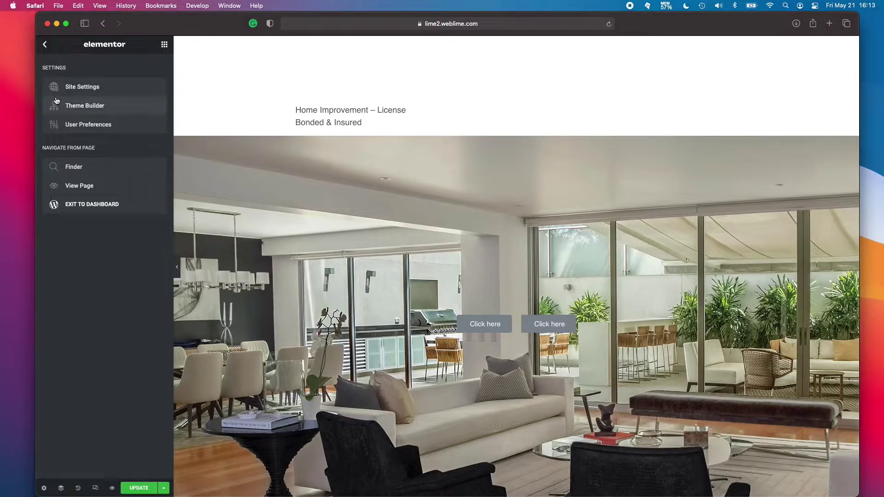
left_click(45, 46)
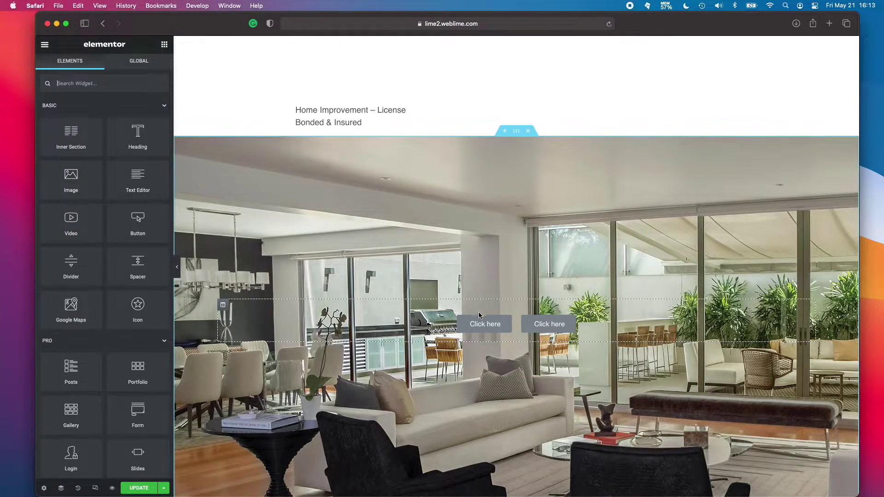
Set the hero section's background image to No-repeat with the size Cover.
scroll(525, 328, "down", 3)
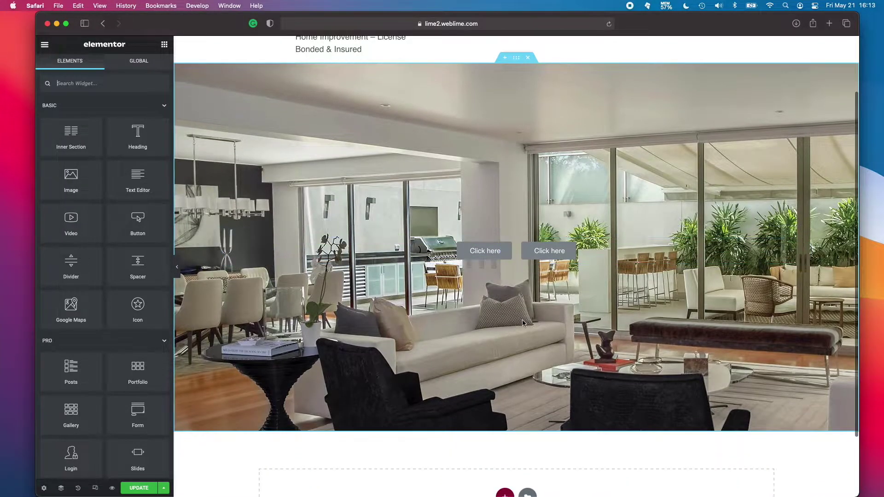
scroll(521, 305, "down", 2)
scroll(488, 286, "up", 3)
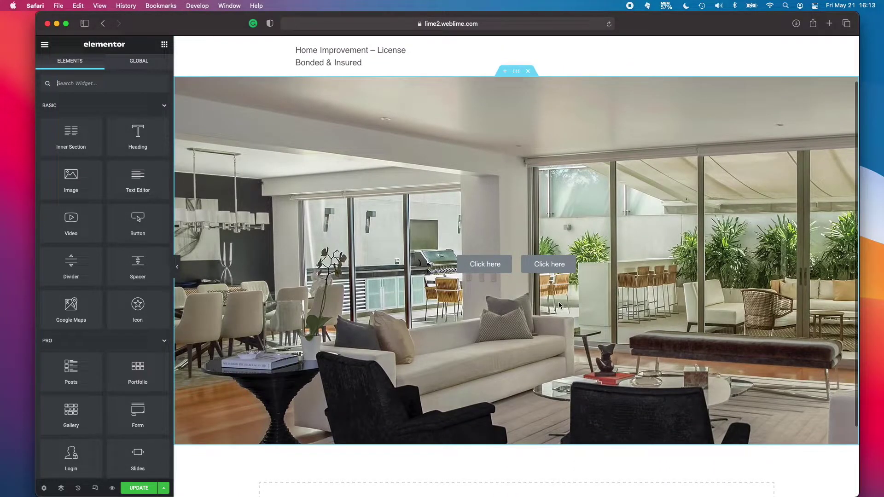
left_click(514, 73)
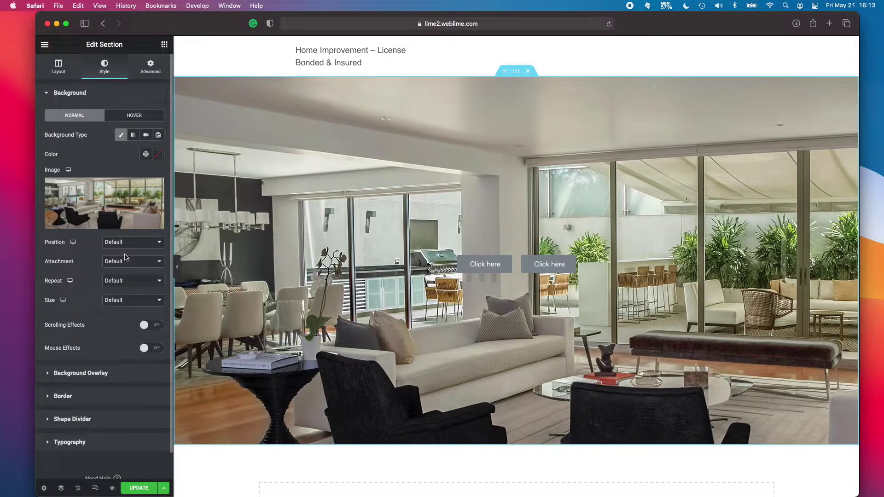
left_click(133, 284)
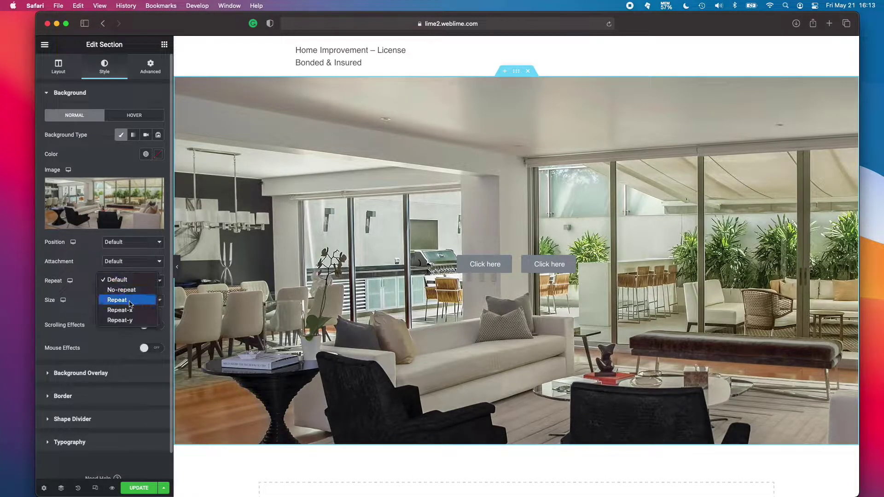
left_click(134, 289)
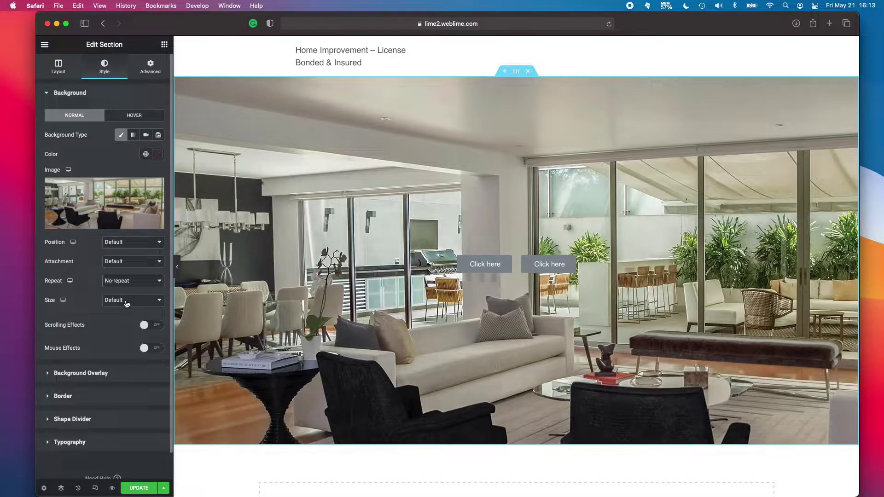
left_click(126, 303)
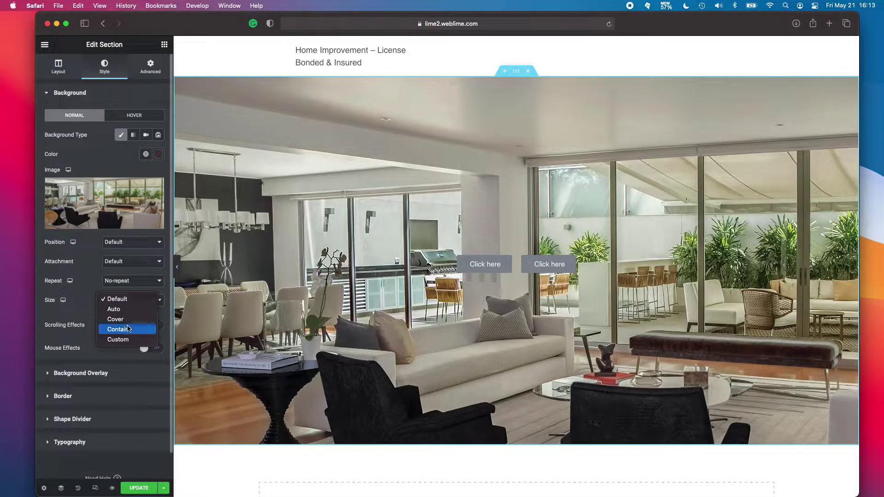
left_click(128, 319)
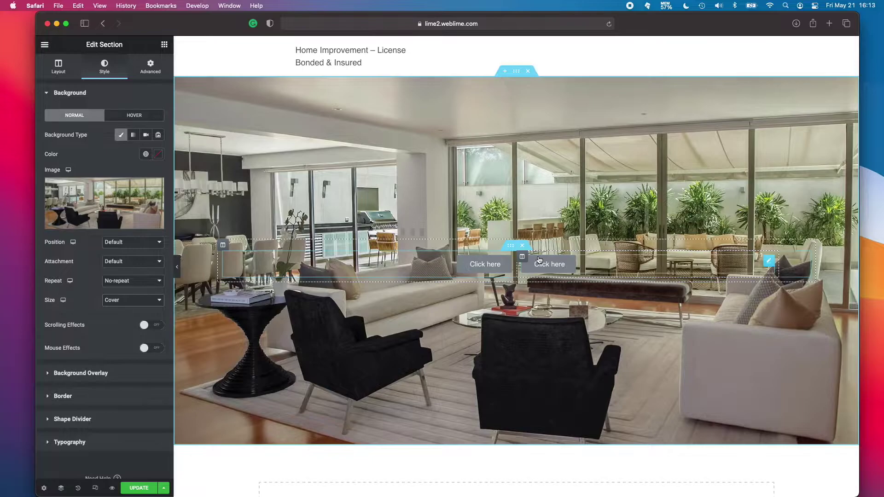
Change the text of the left button in the hero's inner section to SERVICES.
left_click(550, 265)
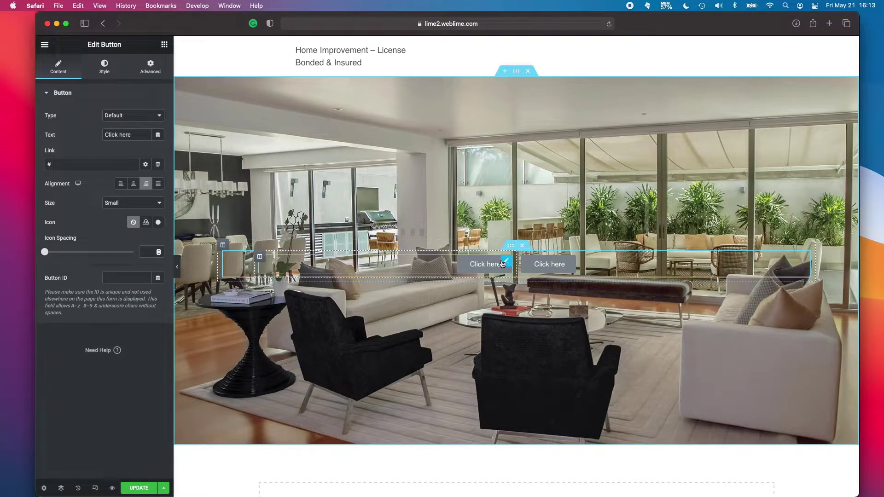
left_click(127, 135)
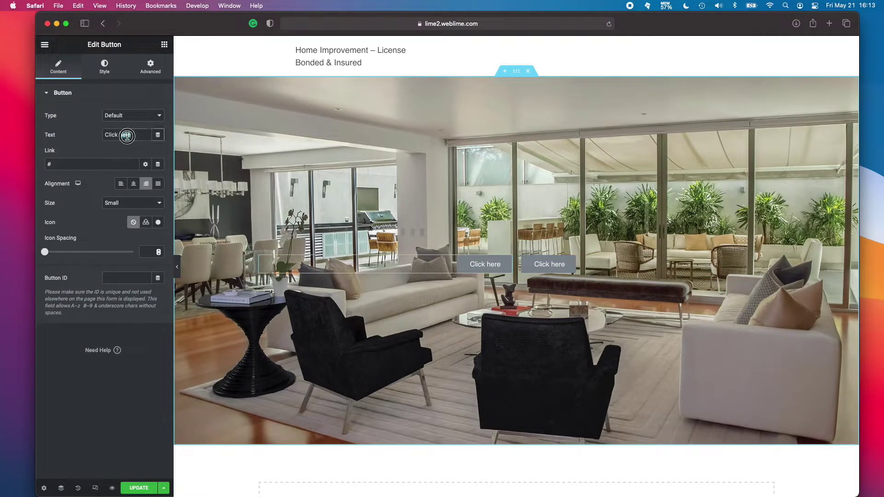
key("super+a")
type("SERVICES")
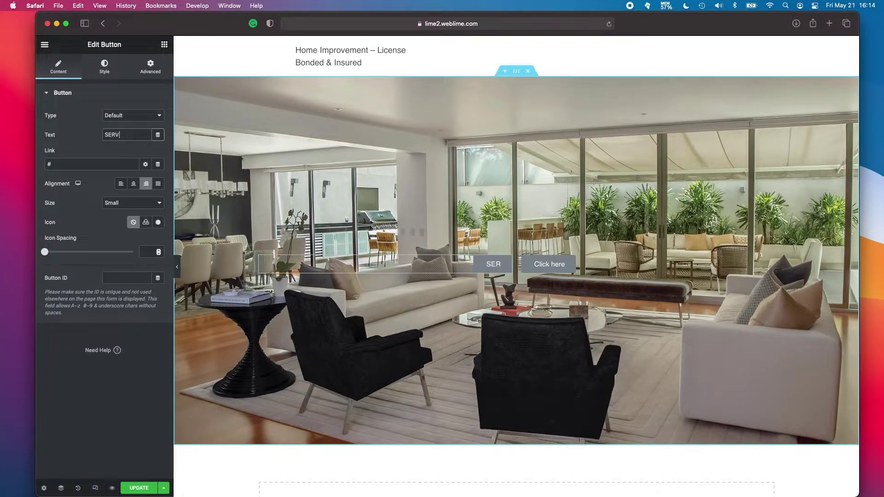
Change the text of the right button in the hero's inner section to GET IN TOUCH.
left_click(599, 265)
left_click(140, 137)
key("super+a")
type("GET QUO")
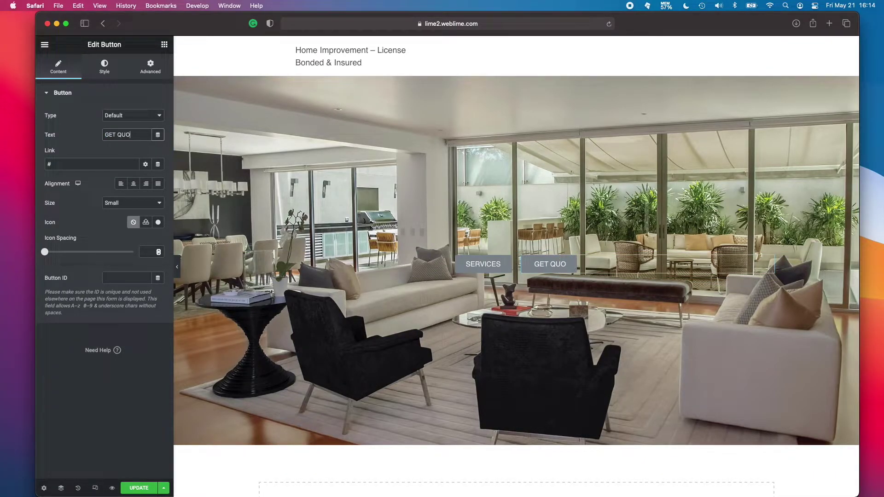
type("TE")
double_click(130, 136)
type("IN TOUCH")
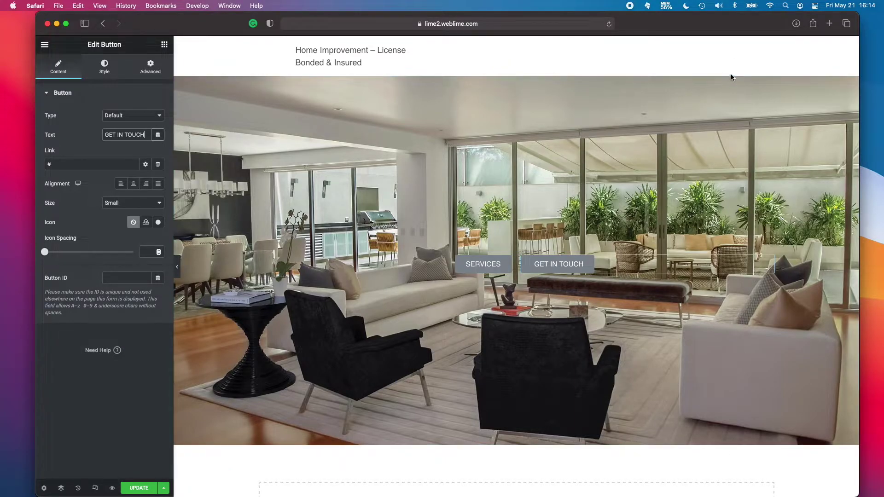
Add a Heading widget to the hero section directly above the inner section holding the two buttons.
scroll(606, 193, "up", 2)
scroll(606, 195, "down", 1)
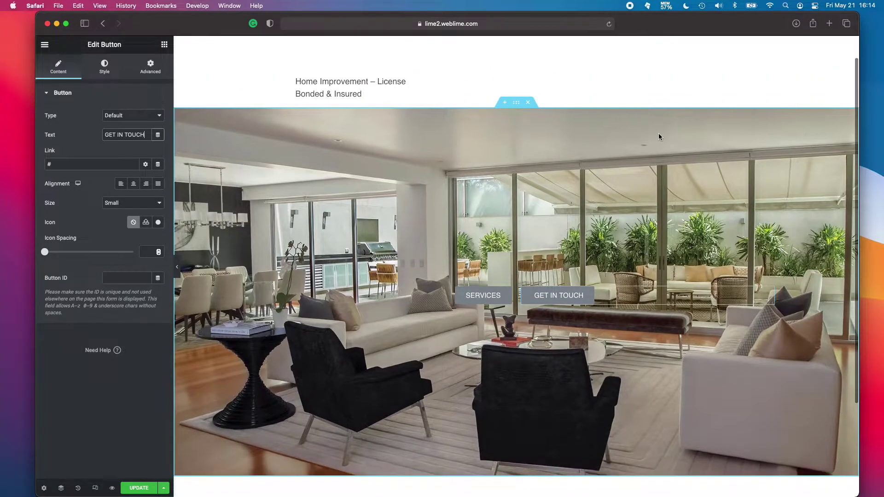
scroll(631, 178, "down", 1)
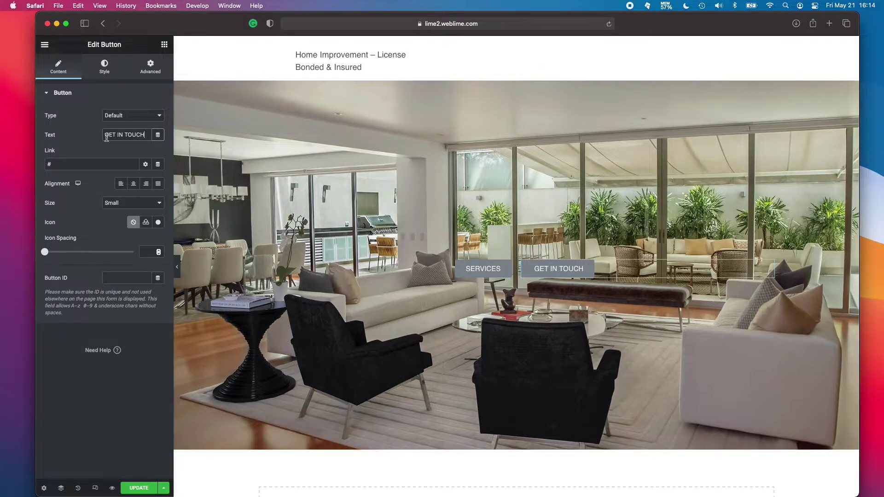
left_click(164, 44)
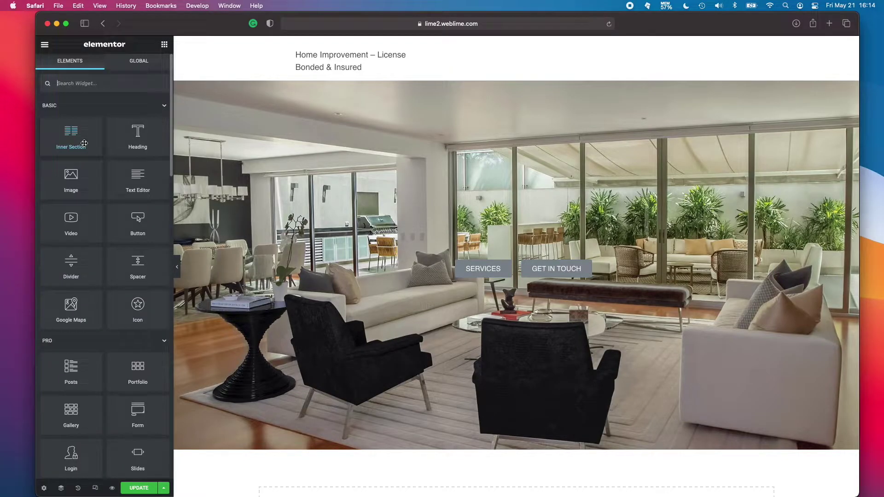
left_click_drag(137, 138, 510, 258)
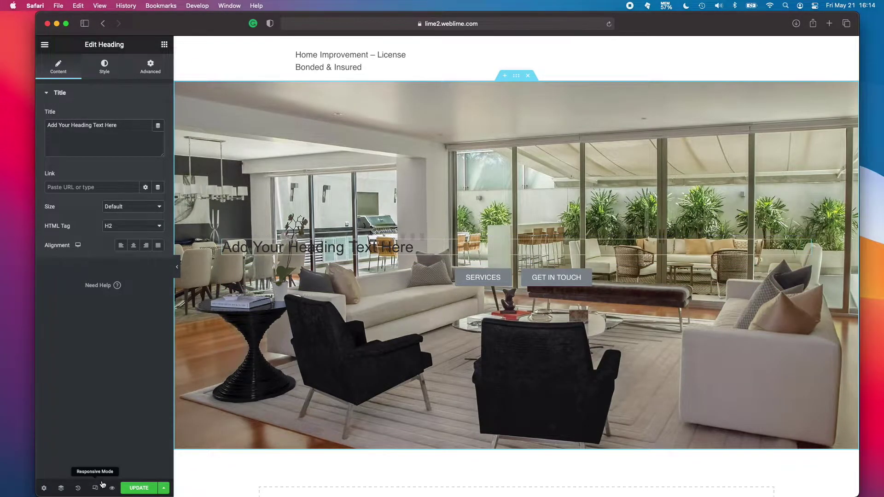
Open the Navigator and inspect the hero's outer column, its section and its inner section in the page structure.
left_click(62, 489)
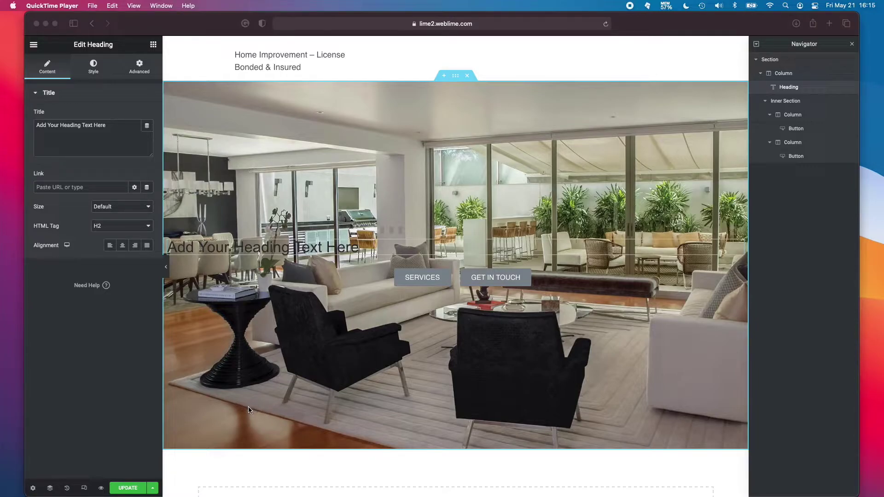
left_click(369, 353)
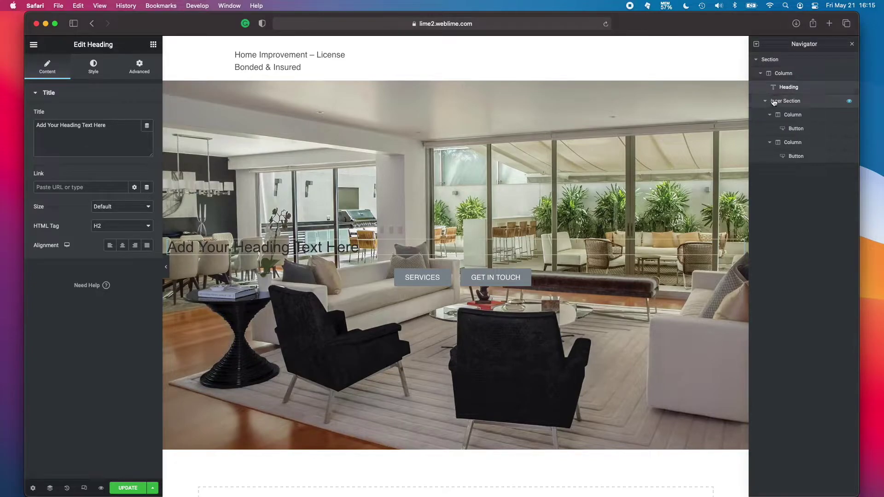
left_click(784, 74)
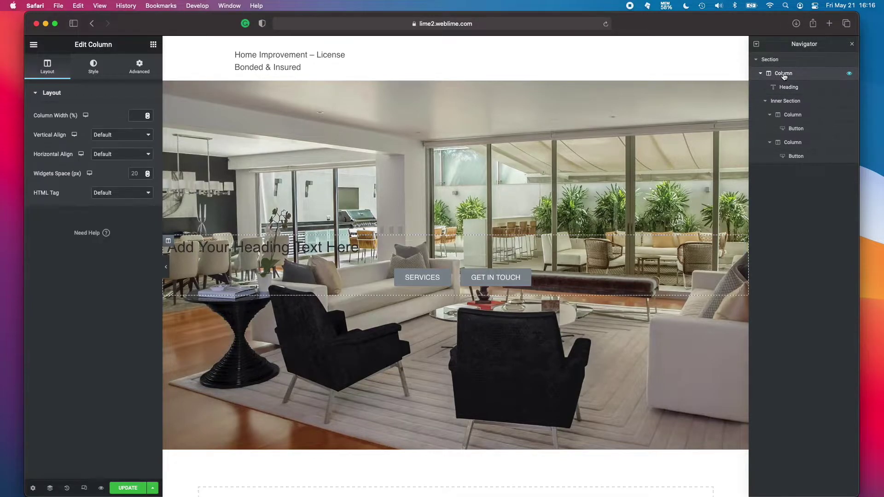
double_click(784, 75)
key("Escape")
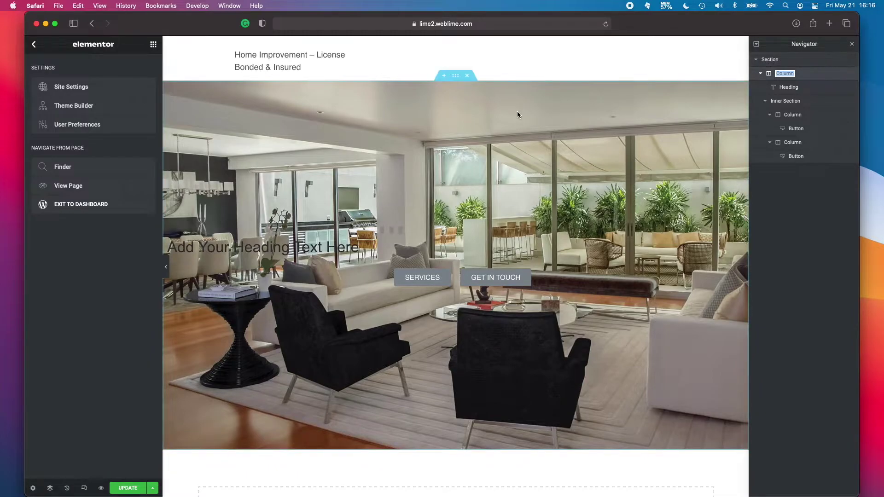
left_click(456, 81)
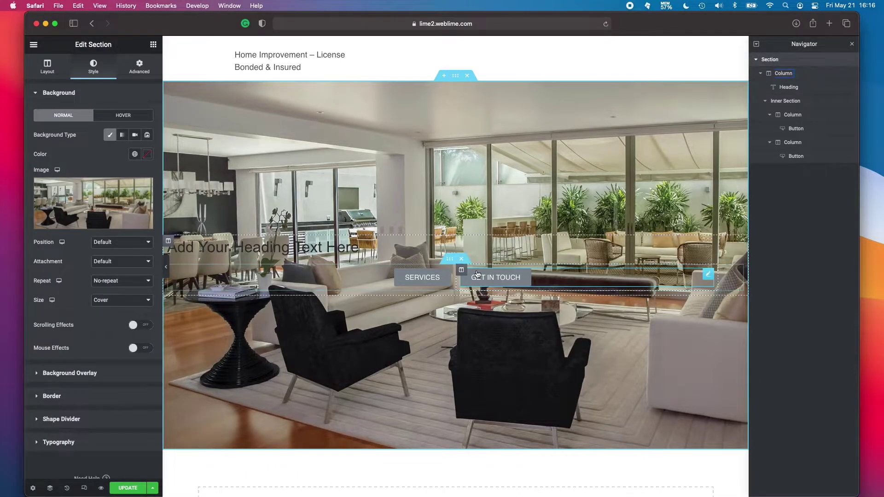
left_click(452, 262)
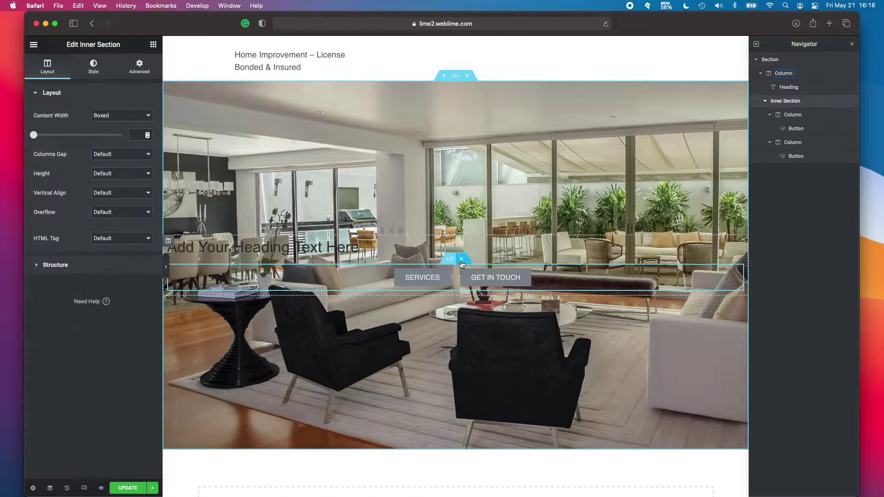
scroll(454, 83, "up", 2)
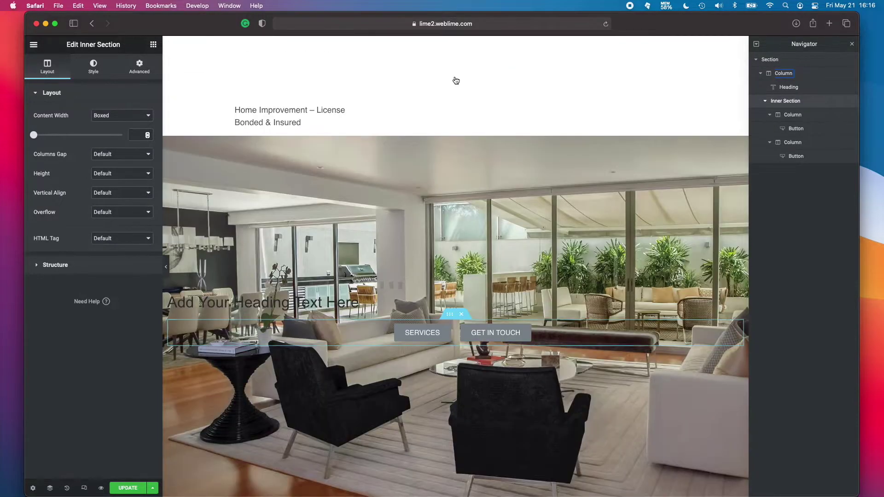
Rename the top-level section with the living-room background as Hero in the page structure.
left_click(458, 132)
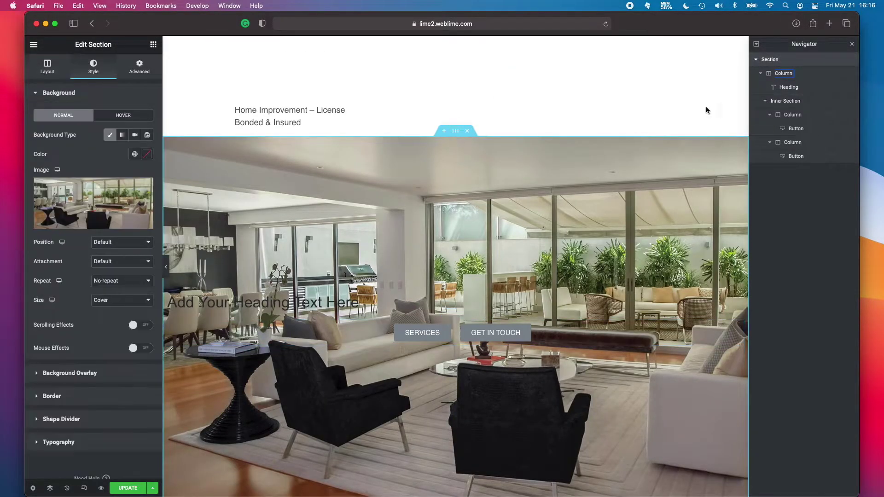
double_click(770, 60)
type("HERO")
key("Return")
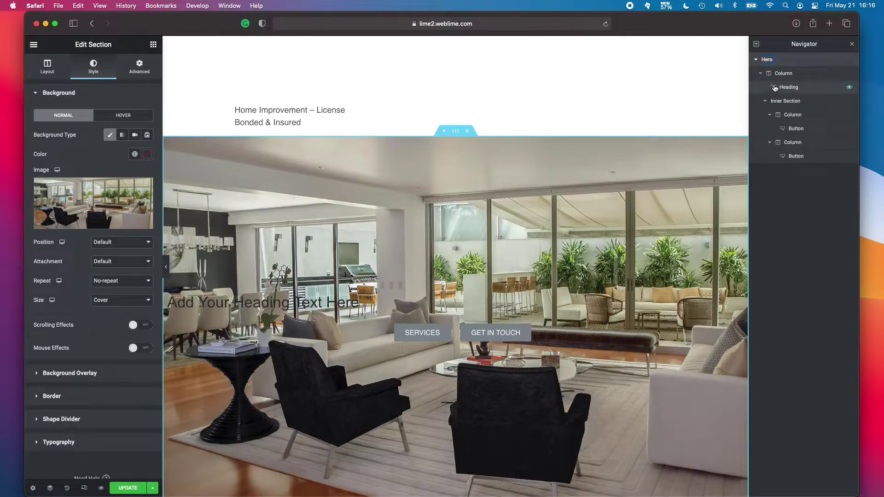
Collapse and re-expand the Hero section's tree to view its nested elements.
left_click(758, 61)
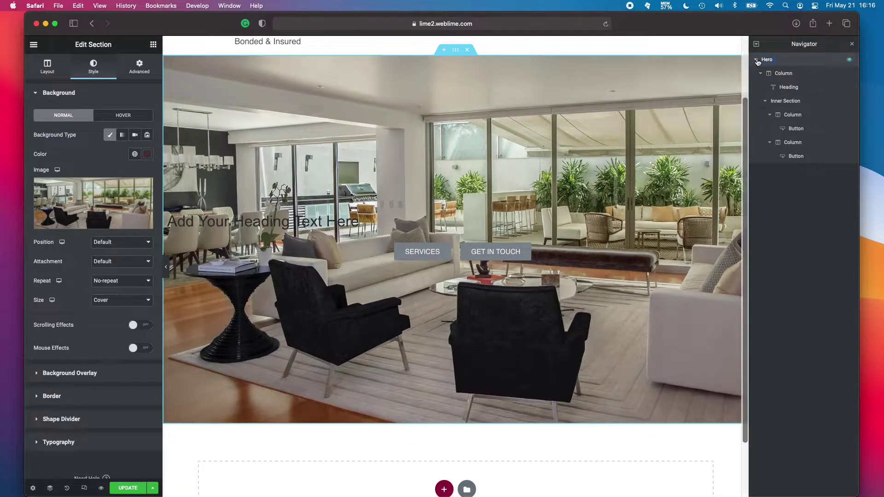
left_click(757, 60)
left_click(757, 60)
left_click(758, 60)
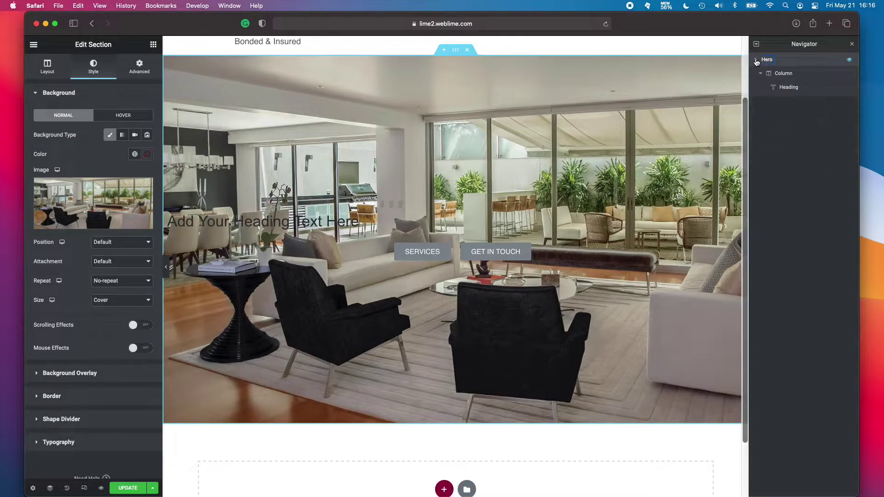
left_click(755, 60)
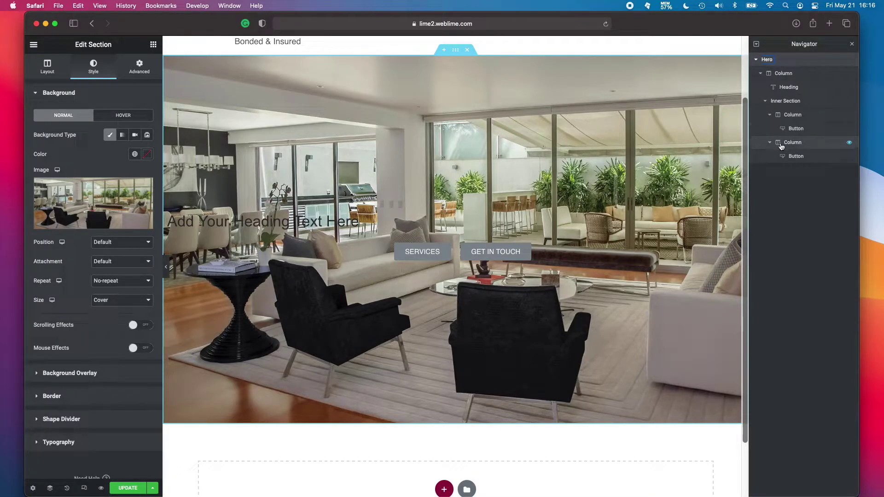
Rename the inner section's first column as Services and the button inside it as Services Button.
double_click(790, 116)
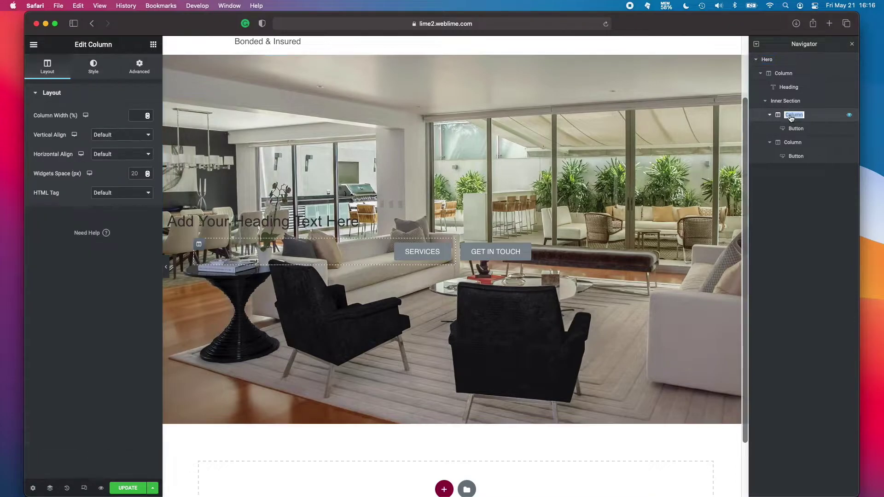
type("Services")
key("Return")
left_click(795, 133)
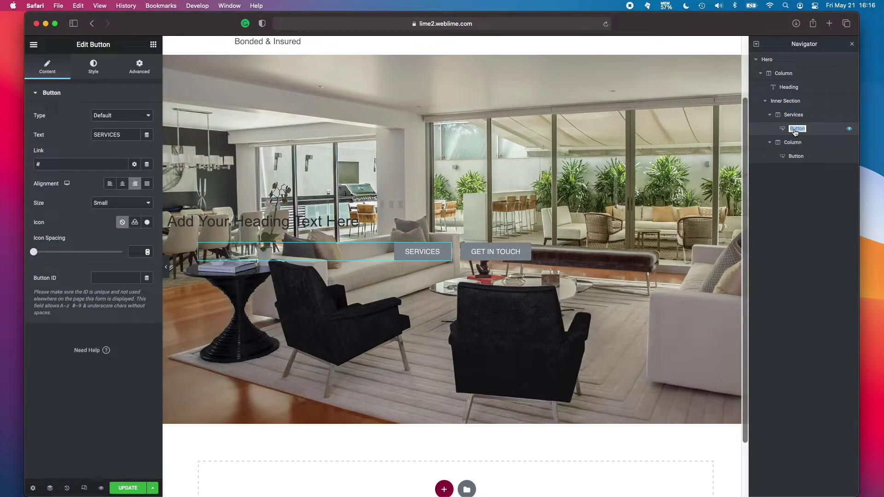
double_click(793, 129)
type("Services")
key("Return")
Rename the inner section's second column as Get In Touch and the button inside it as Get In touch Button.
double_click(793, 143)
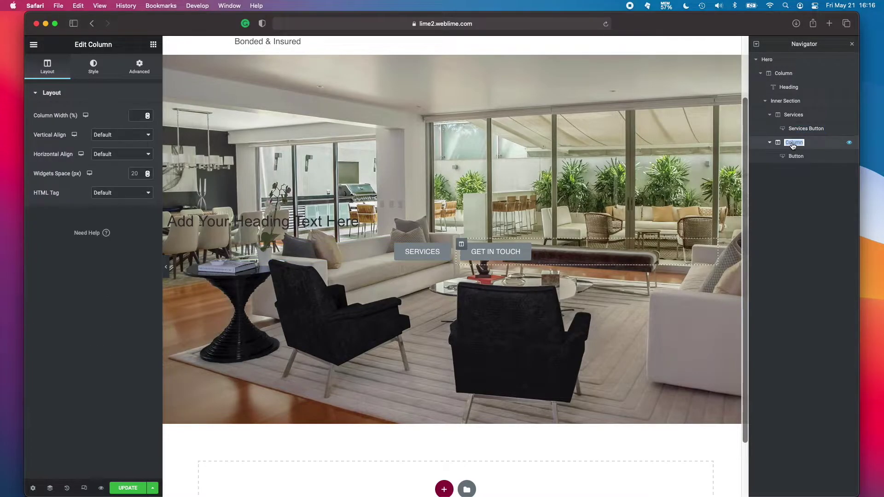
type("Get In Touch")
key("Return")
double_click(796, 157)
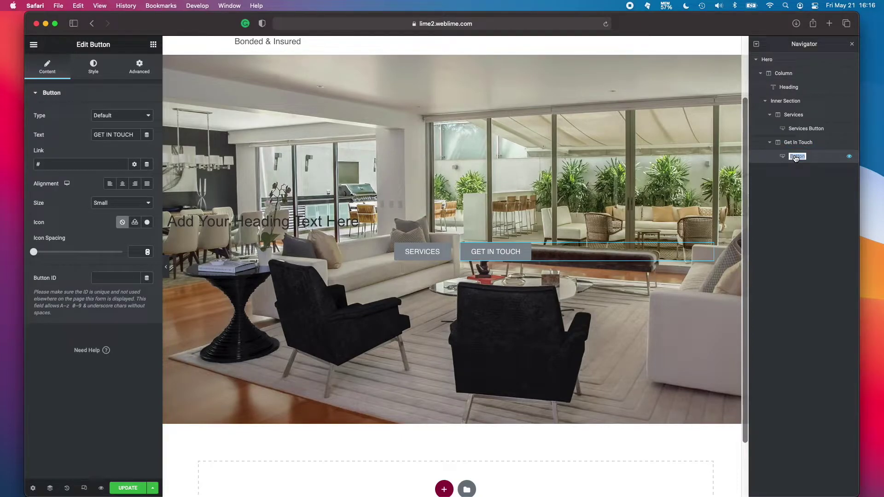
type("Get In touch")
key("Return")
double_click(809, 159)
type("But")
key("super+z")
key("Right")
type("Button")
key("Return")
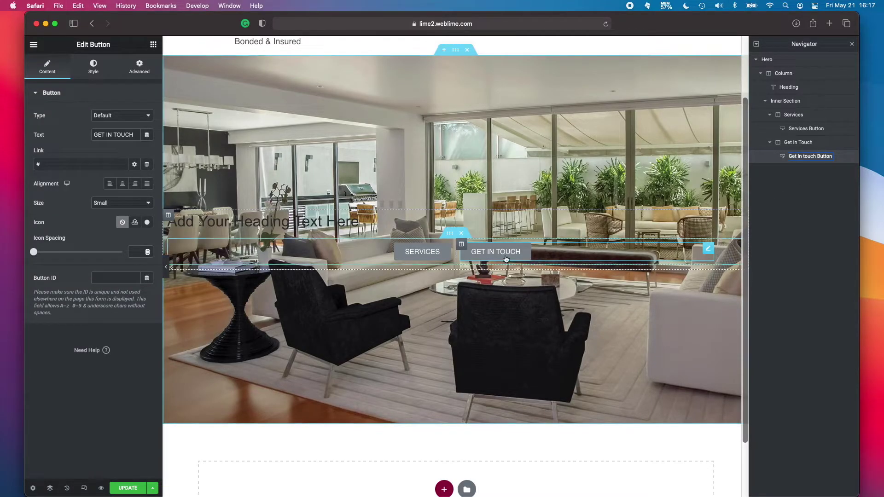
Open the Services button's style settings and review its background type and global colour options.
left_click(444, 252)
left_click(93, 66)
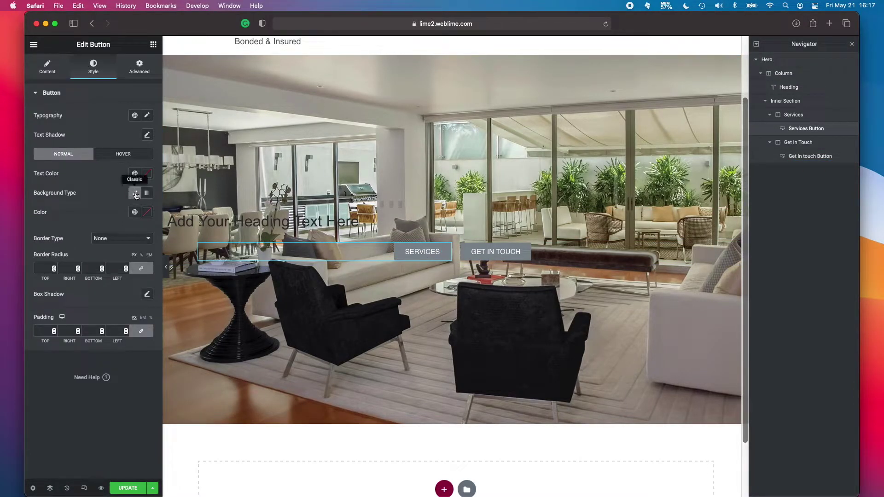
left_click(51, 80)
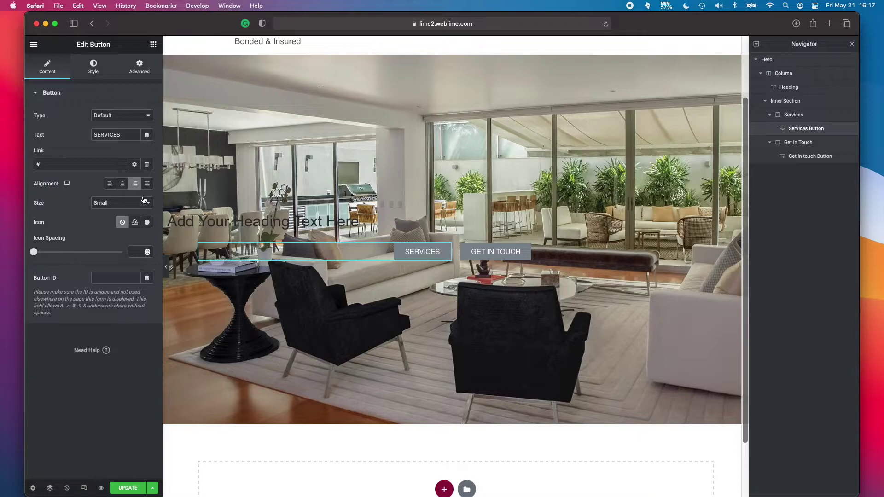
left_click(93, 69)
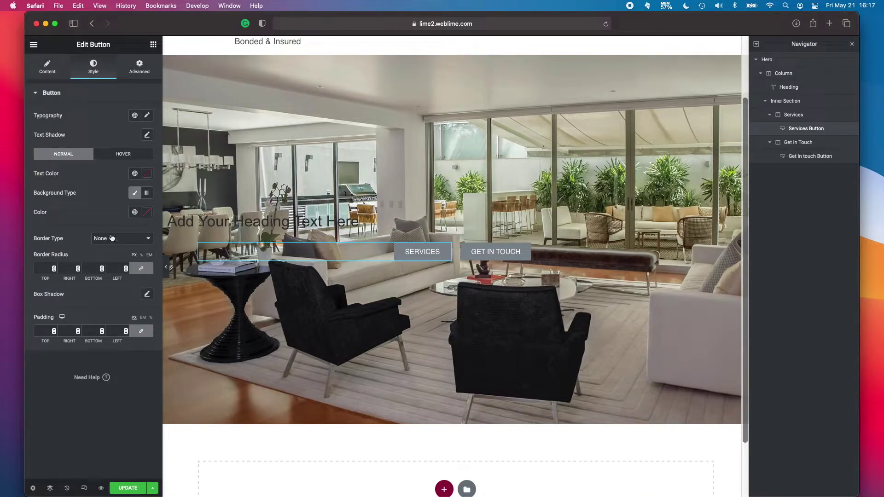
left_click(46, 72)
left_click(95, 69)
left_click(135, 194)
left_click(135, 195)
left_click(135, 212)
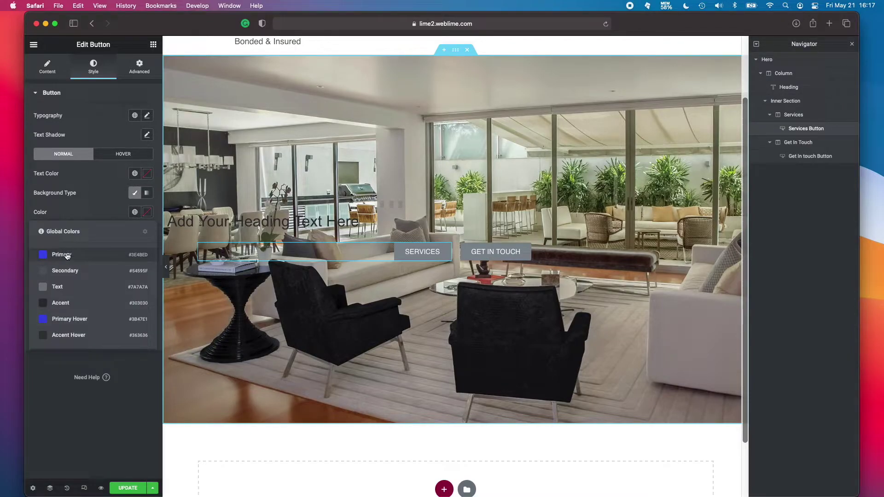
left_click(134, 213)
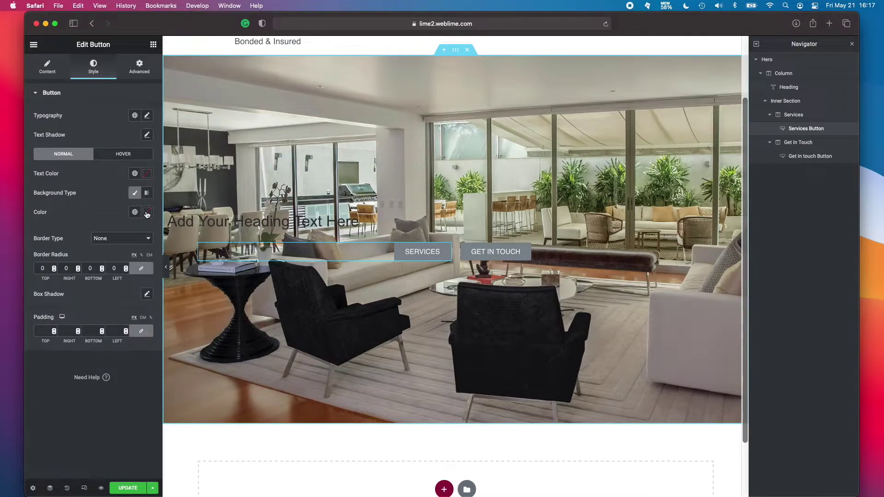
Try a custom dark reddish colour as the Services button's background.
left_click(147, 213)
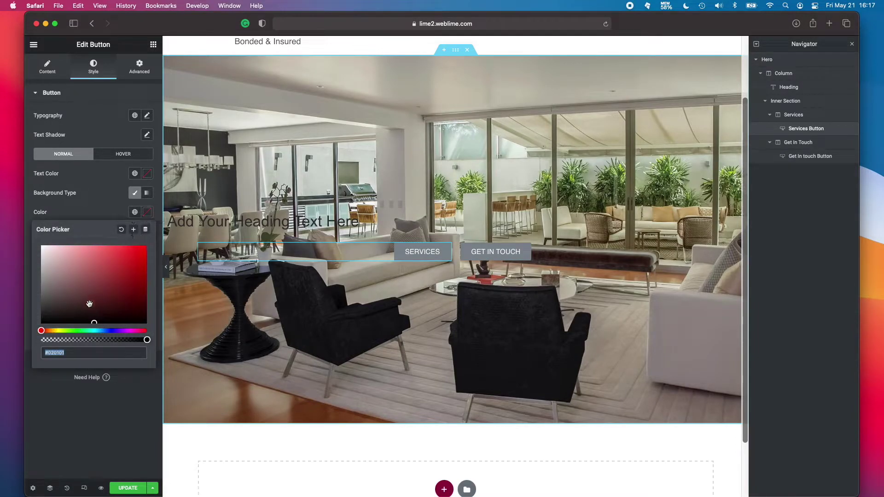
mouse_move(88, 297)
left_mouse_down()
mouse_move(124, 284)
mouse_move(97, 266)
mouse_move(58, 290)
left_mouse_up()
left_click(100, 204)
Apply the Primary global colour to the Services button's background, and unlink it into a custom colour of the same blue.
left_click(136, 217)
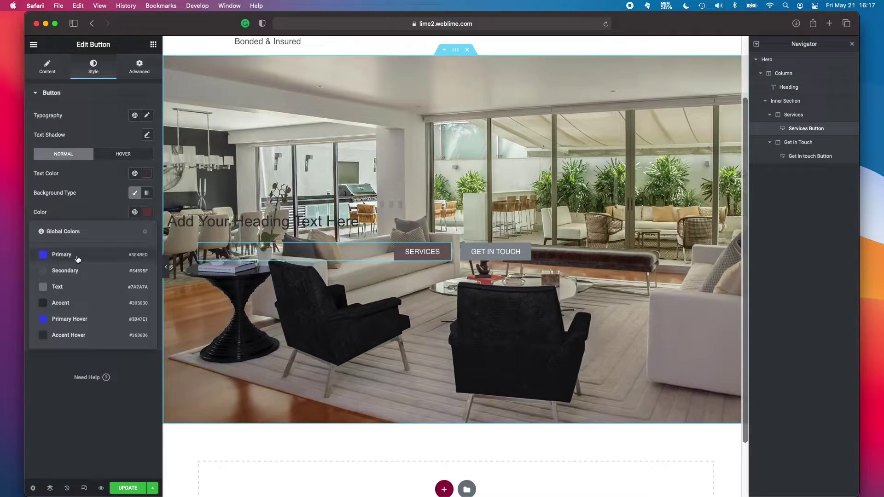
left_click(56, 257)
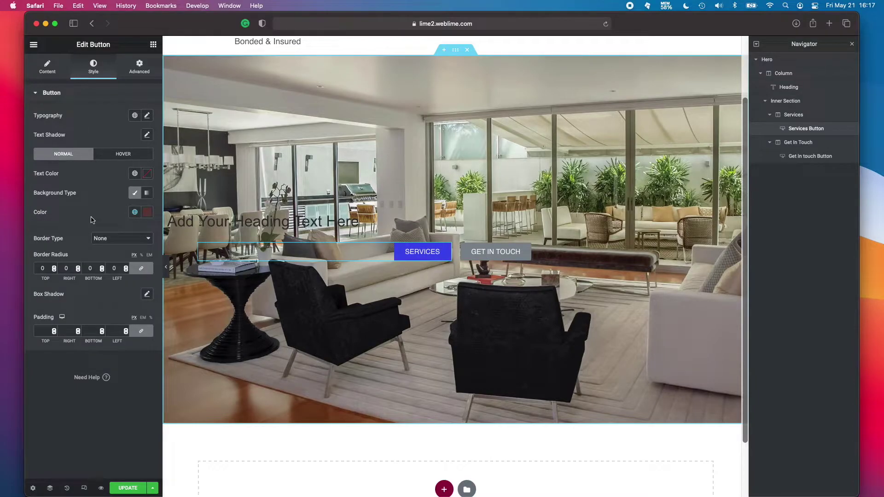
left_click(135, 212)
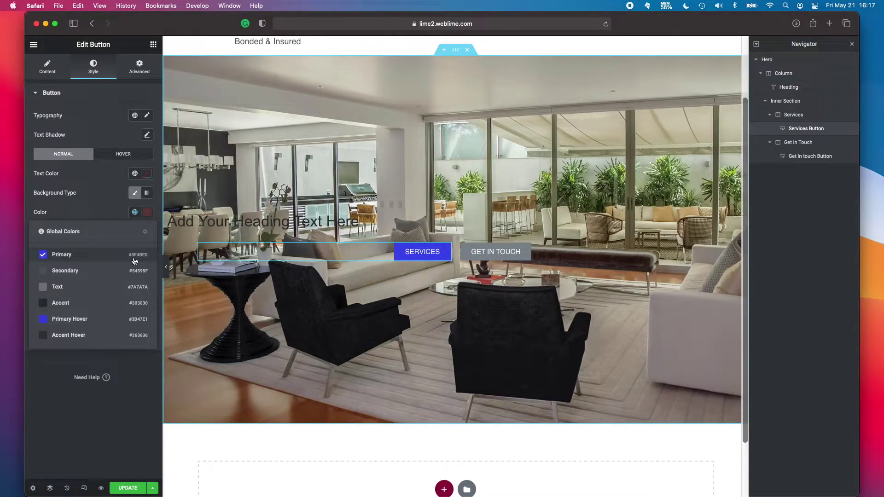
left_click(116, 212)
left_click(147, 214)
left_click(147, 214)
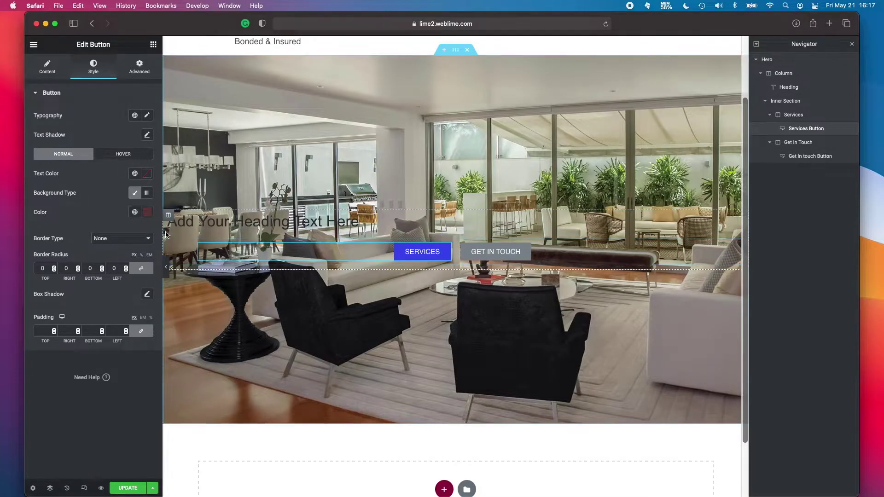
Copy the Services button and paste its style onto the Get In Touch button.
right_click(444, 255)
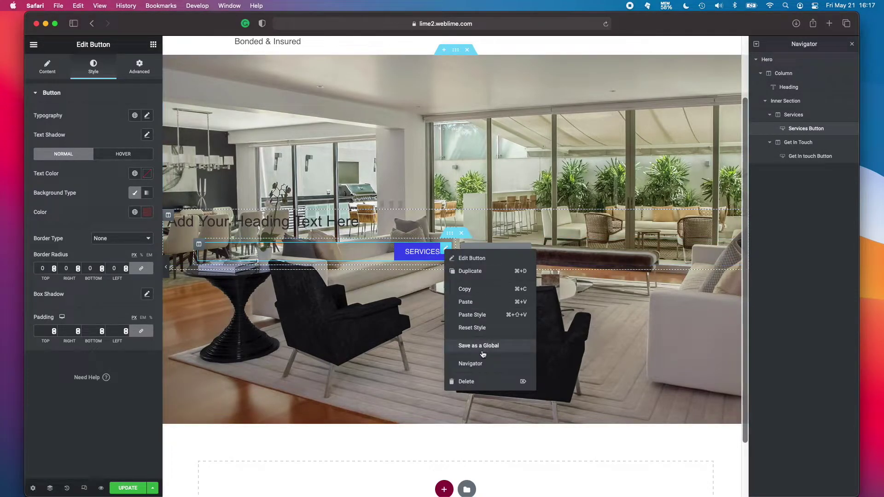
left_click(483, 295)
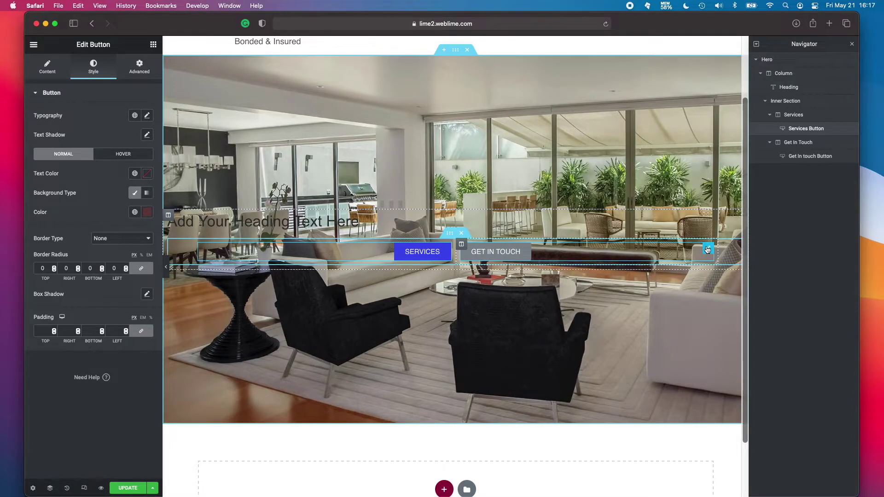
right_click(707, 250)
left_click(725, 308)
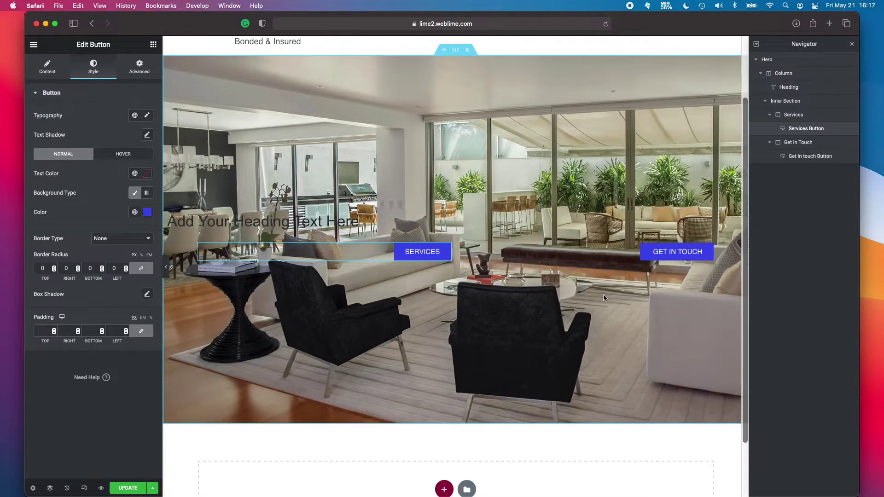
Align the Get In Touch button to the left of its column.
left_click(677, 252)
left_click(122, 183)
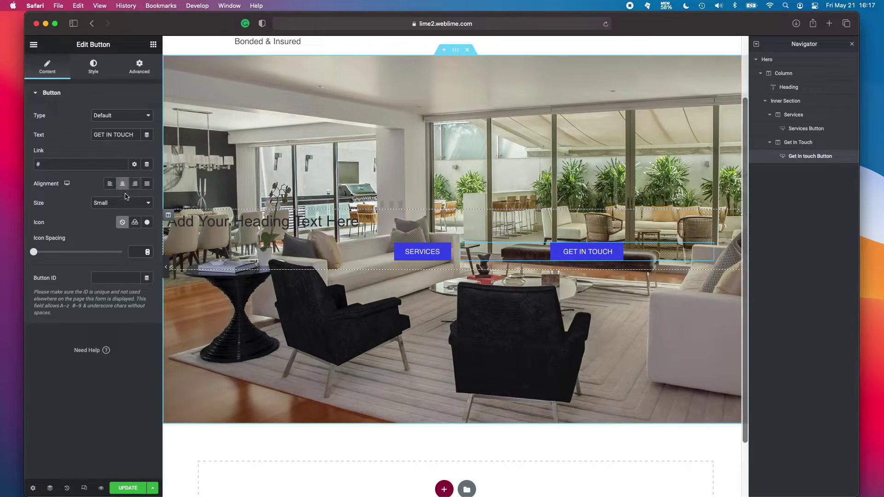
left_click(110, 183)
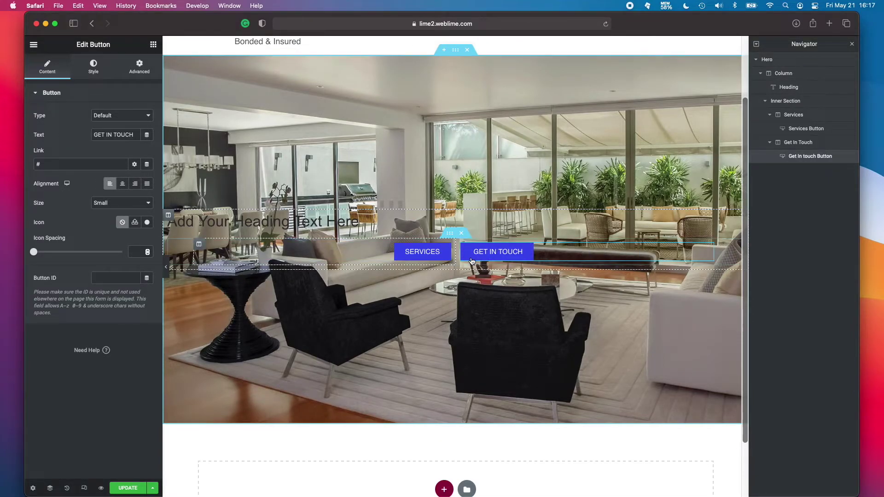
Try the Accent global colour as the Services button's background.
left_click(431, 256)
left_click(93, 67)
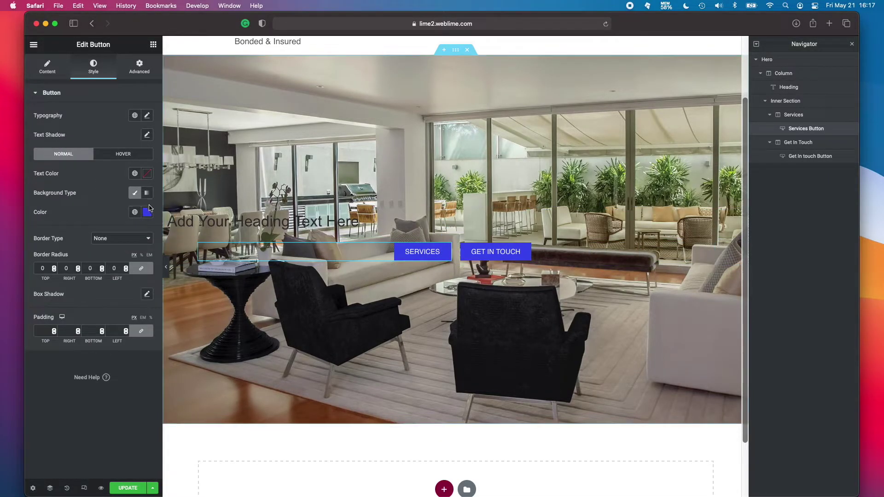
left_click(134, 212)
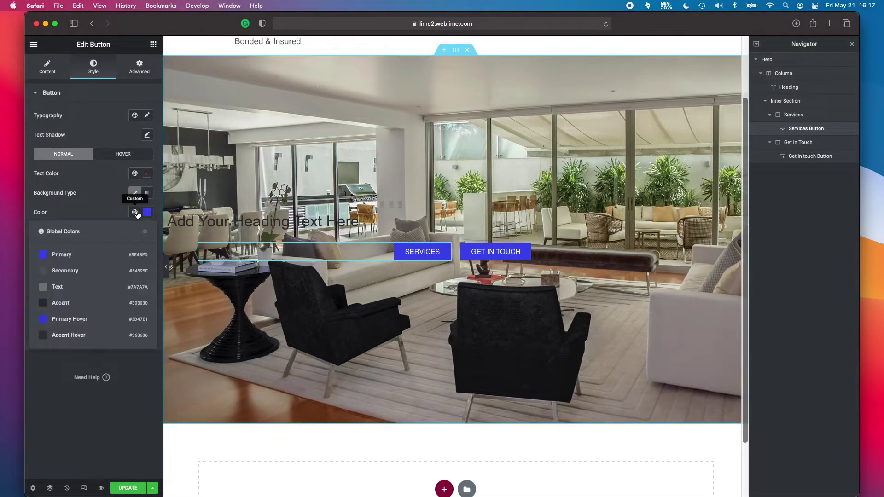
left_click(60, 303)
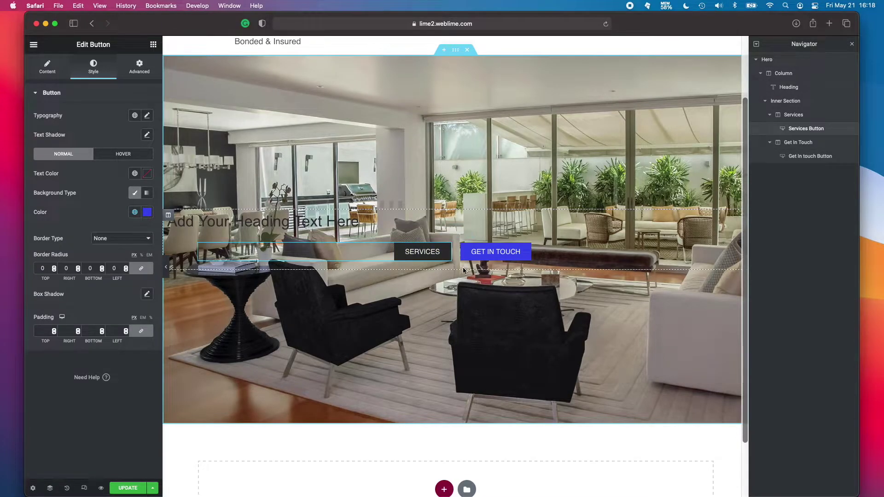
left_click_drag(455, 252, 461, 257)
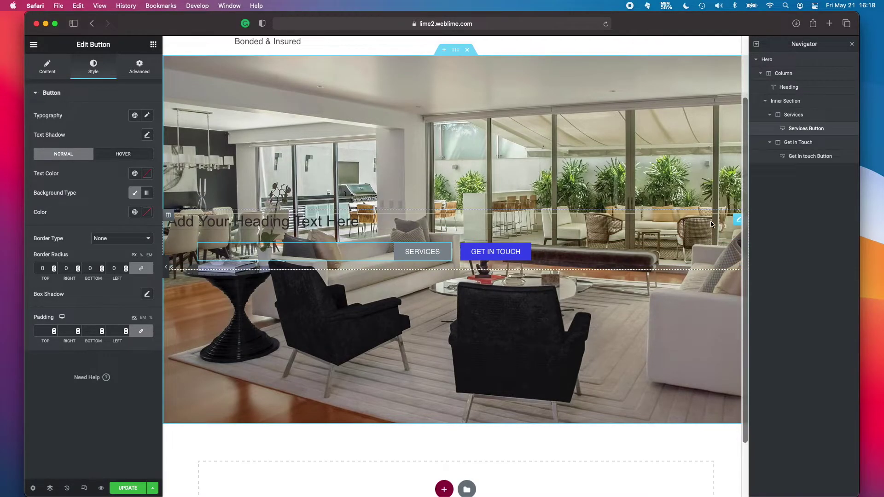
Change the hero heading's title to "Turn your dreams into reality.".
left_click(738, 220)
triple_click(121, 137)
type("turn your dreams ")
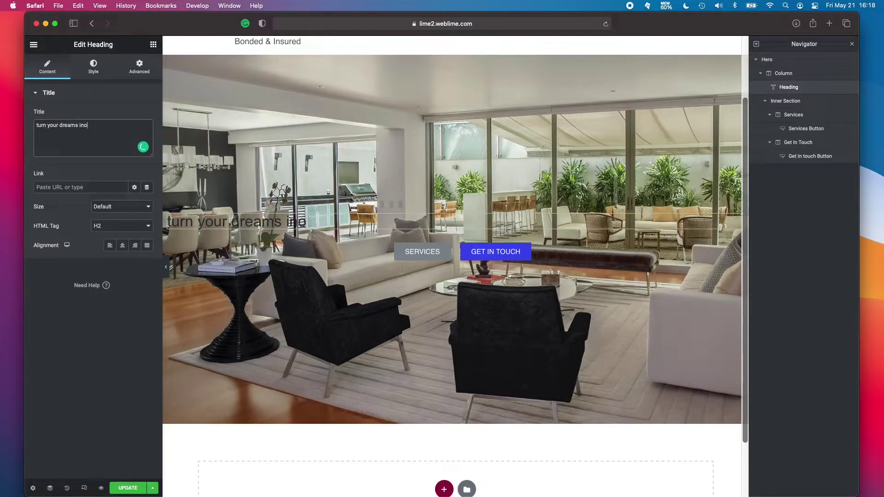
type("into reality")
key("Delete")
type("T")
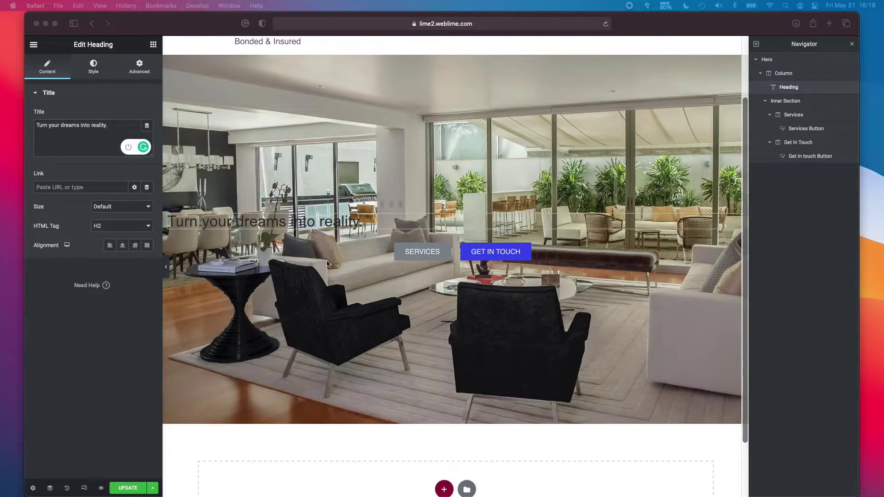
left_click(640, 230)
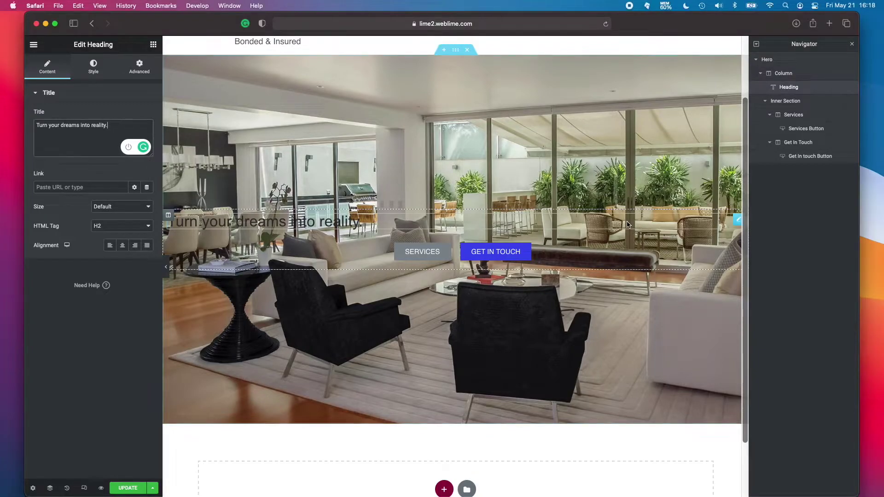
Set the hero heading's text colour to white.
left_click(92, 68)
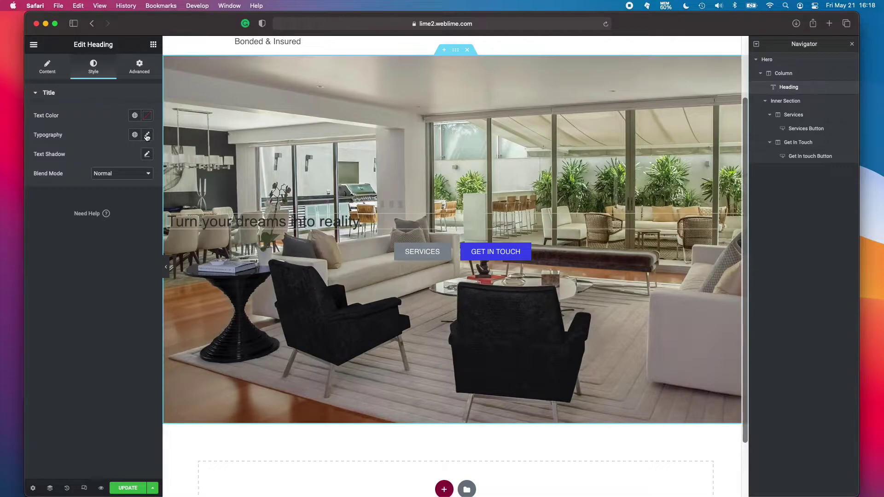
left_click(146, 119)
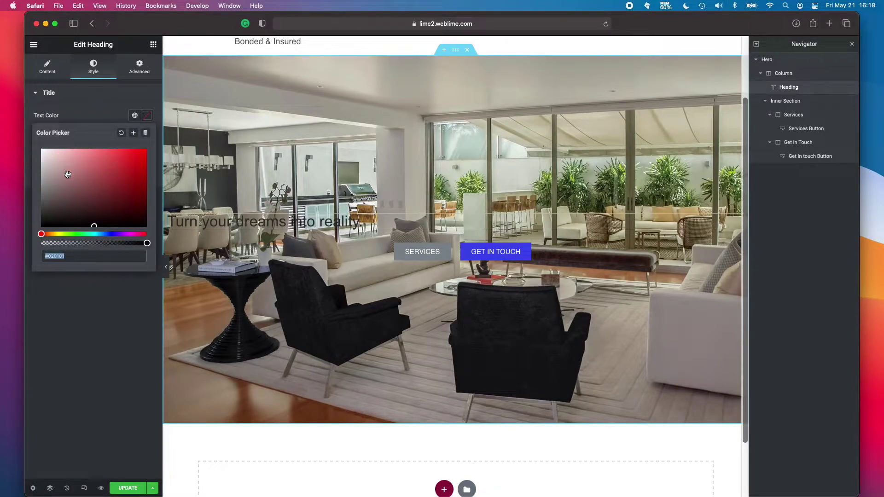
left_click_drag(68, 175, 20, 134)
left_click(123, 118)
Set the hero heading's typography to a size of 4 em and a weight of 600.
left_click(147, 135)
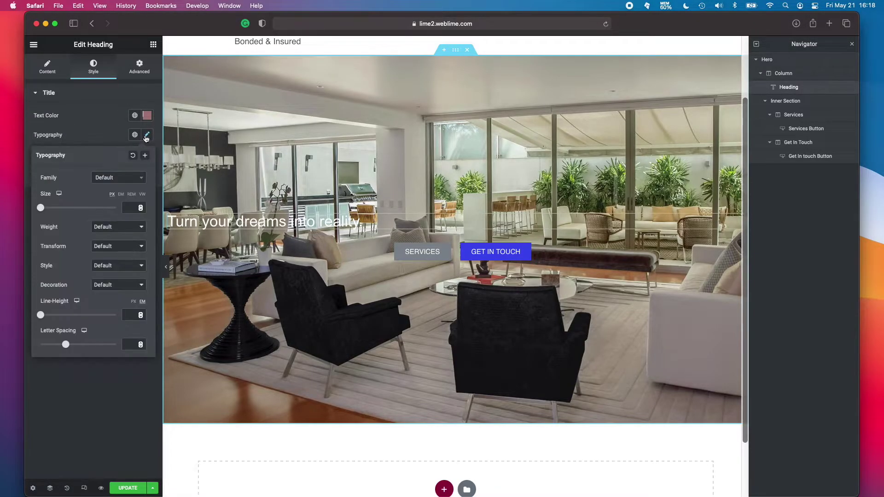
left_click(121, 195)
left_click(130, 208)
type("4")
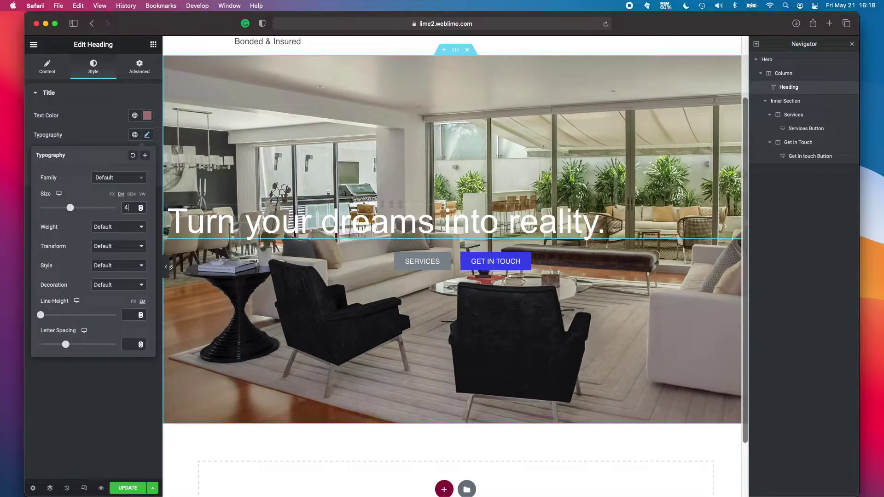
left_click(104, 232)
left_click(110, 179)
left_click(117, 227)
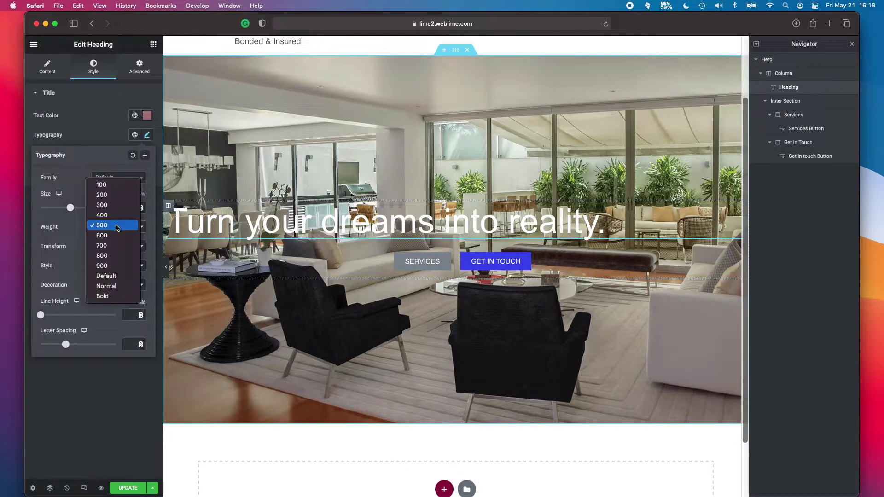
left_click(114, 236)
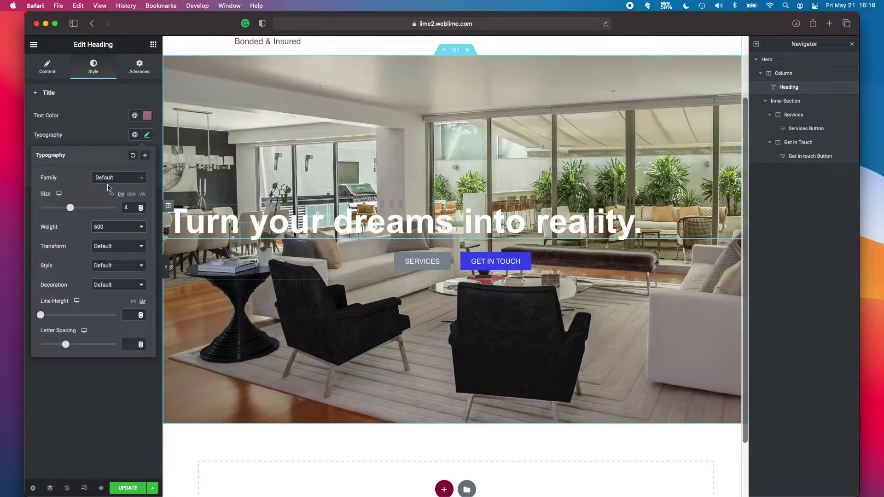
left_click(114, 138)
Centre the hero heading and update the page.
left_click(47, 67)
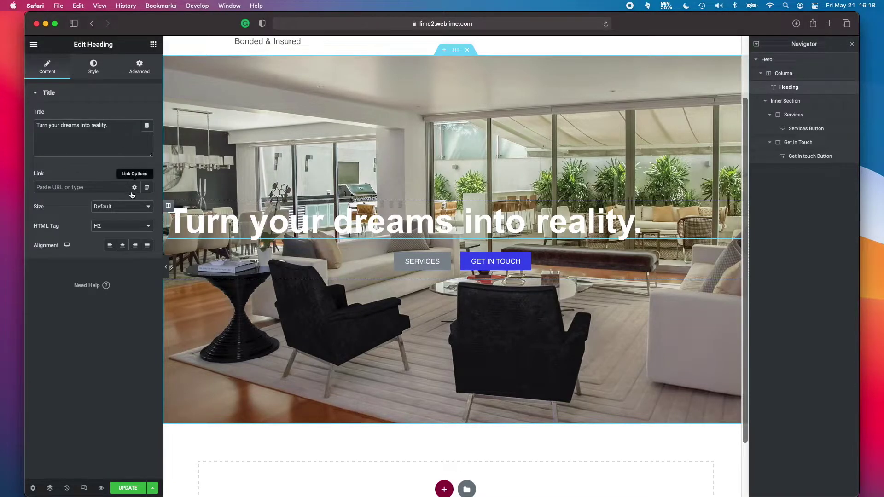
left_click(123, 245)
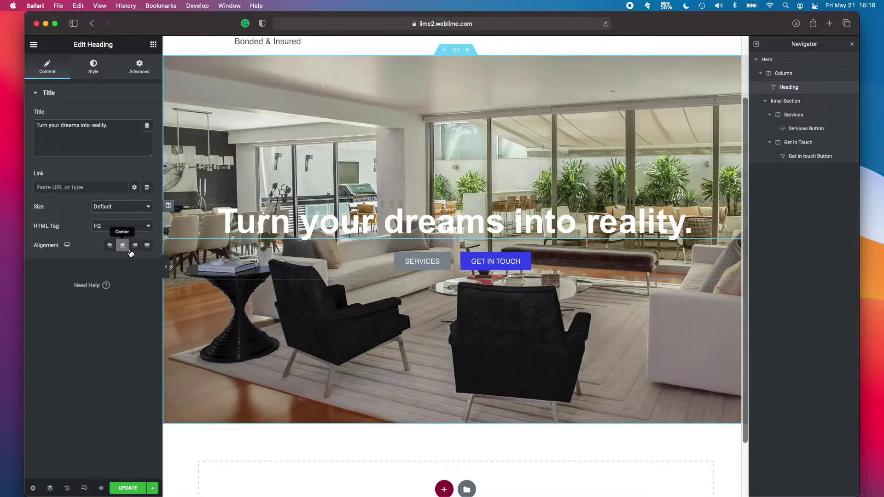
left_click(124, 488)
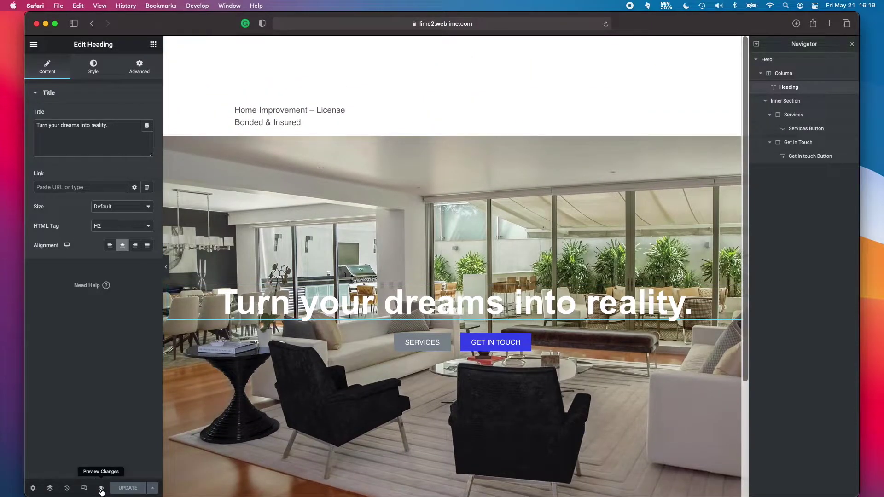
Preview the page and check how readable the hero heading is against the background photo.
left_click(101, 489)
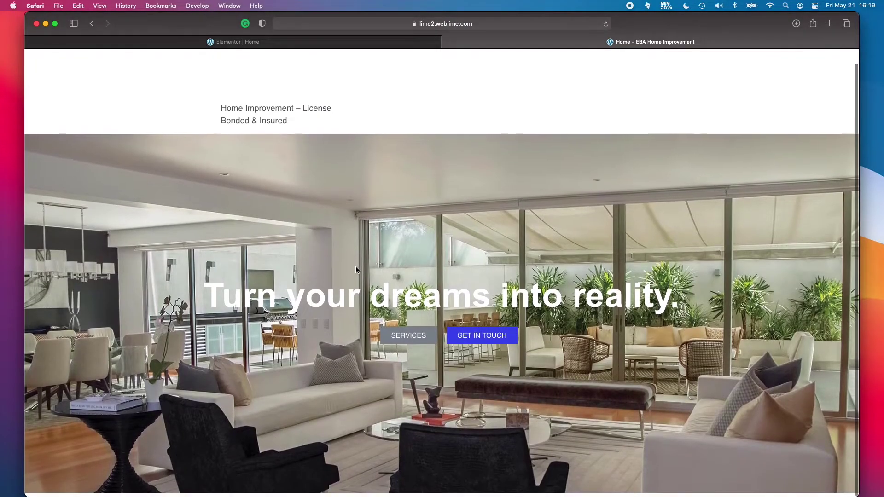
left_click_drag(210, 299, 628, 299)
left_click(628, 299)
left_click_drag(237, 299, 584, 297)
left_click(585, 297)
Return to the page editor and give the hero heading a text shadow with a more opaque black colour.
left_click(216, 42)
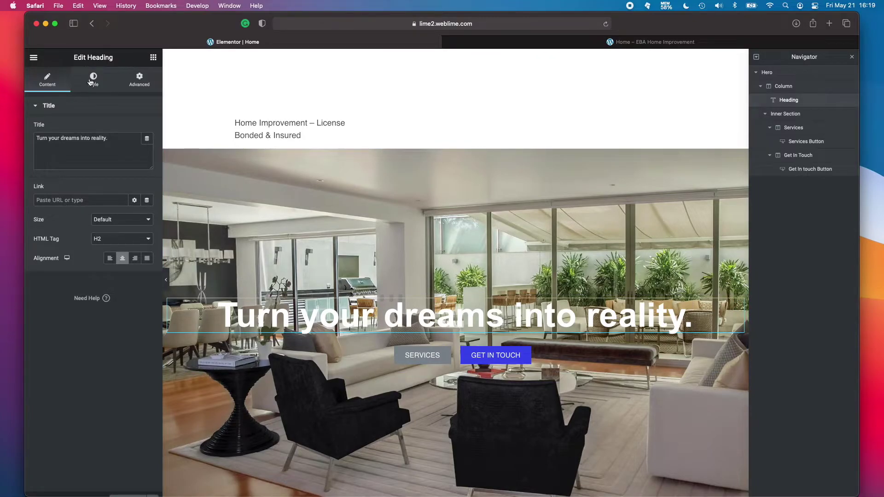
left_click(93, 79)
left_click(147, 167)
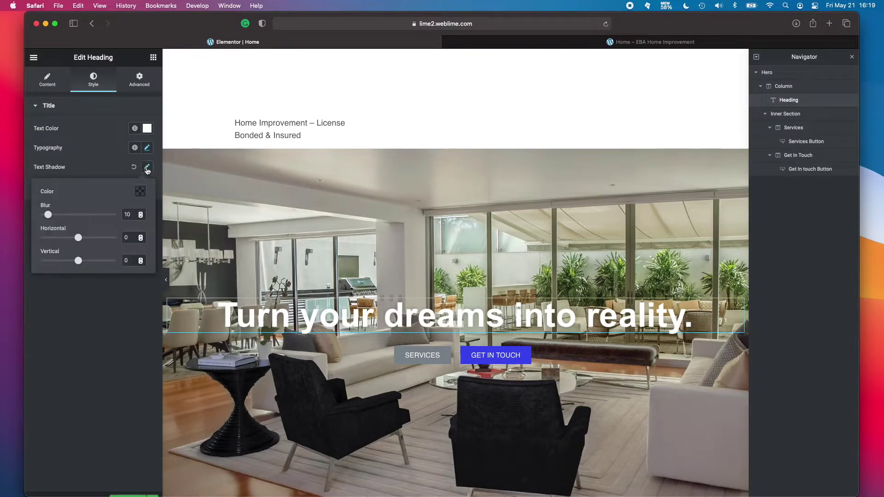
left_click(141, 193)
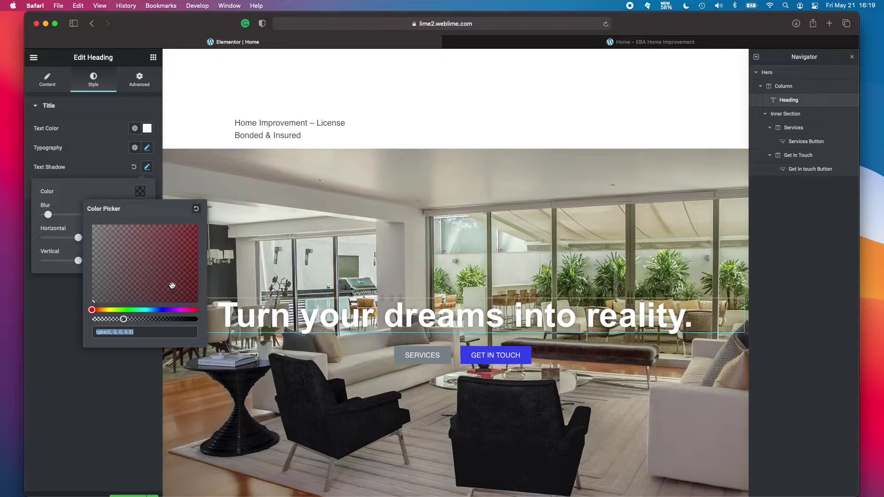
left_click_drag(123, 319, 144, 319)
left_click(51, 273)
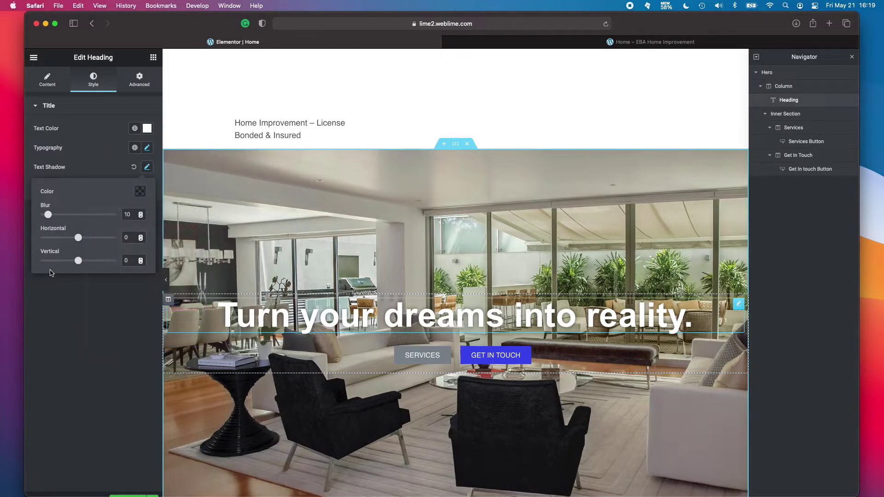
Increase the blur of the hero heading's text shadow and update the page.
left_click_drag(47, 215, 74, 215)
left_click(96, 178)
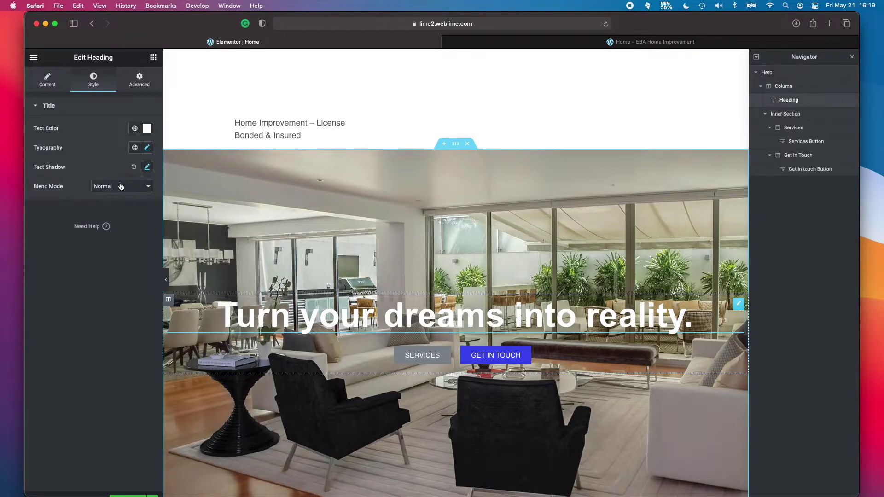
left_click_drag(27, 494, 29, 473)
left_click(128, 468)
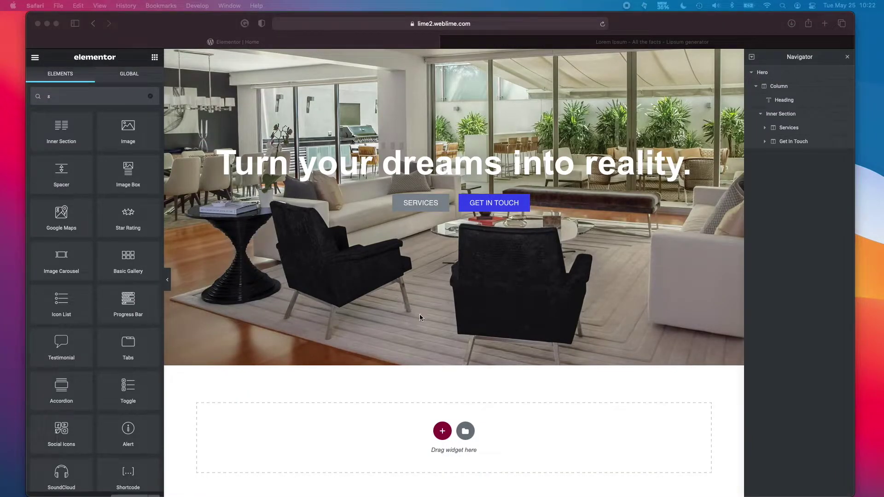
Add a section with two equal columns below the hero and set its boxed content width to 1300.
scroll(419, 314, "up", 3)
left_click(446, 408)
scroll(448, 410, "down", 2)
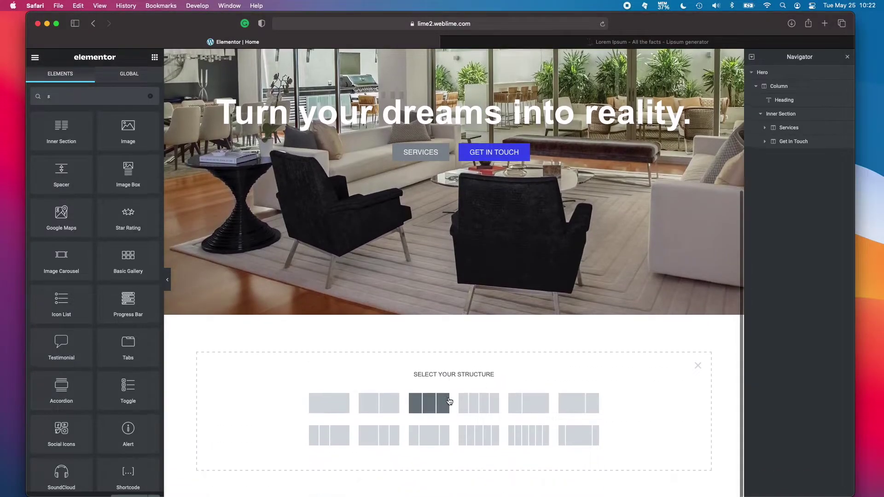
left_click(385, 411)
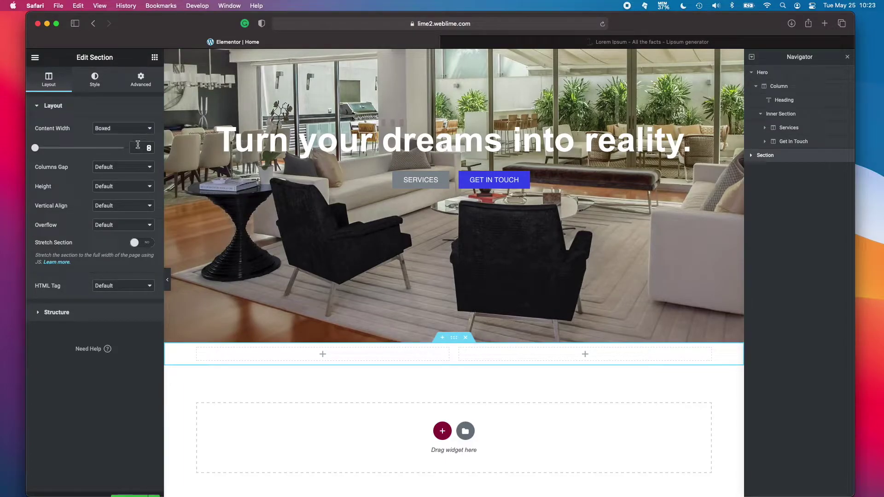
type("1300")
Find the Image widget and place it in the right column of the new section.
left_click(155, 58)
type("image")
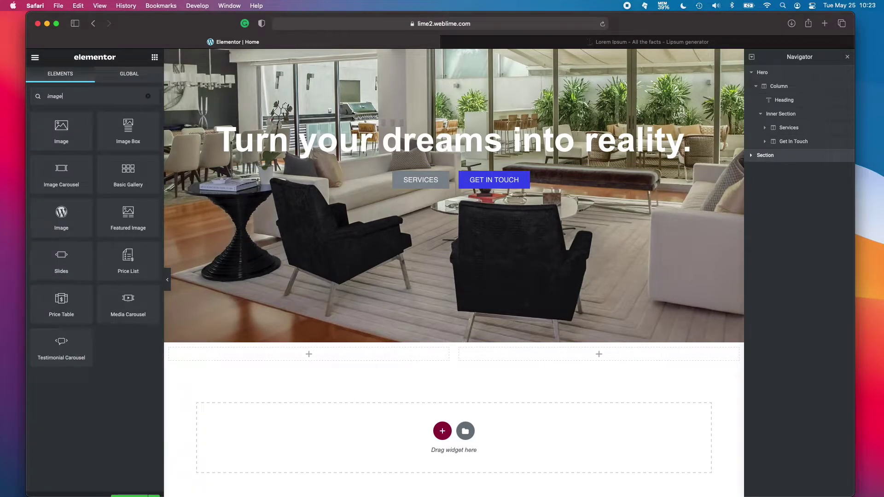
left_click_drag(61, 129, 548, 357)
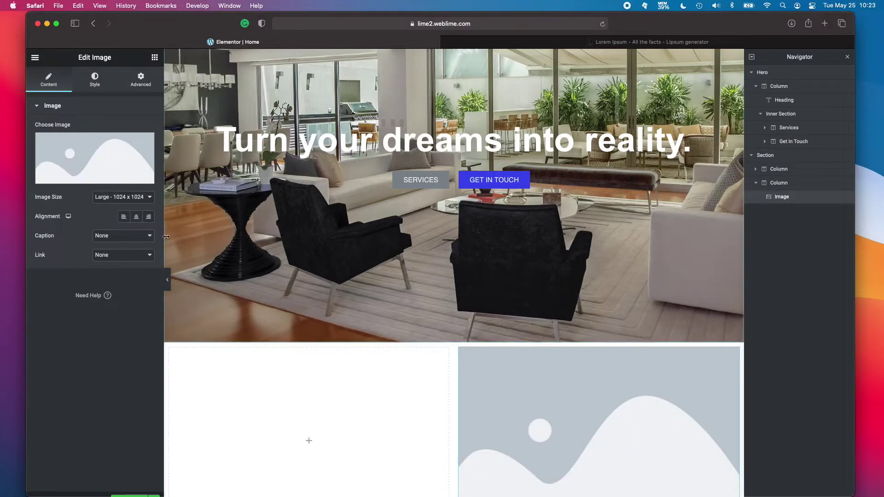
Place a Heading widget in the new section's left column with a Text Editor widget below it.
left_click(155, 57)
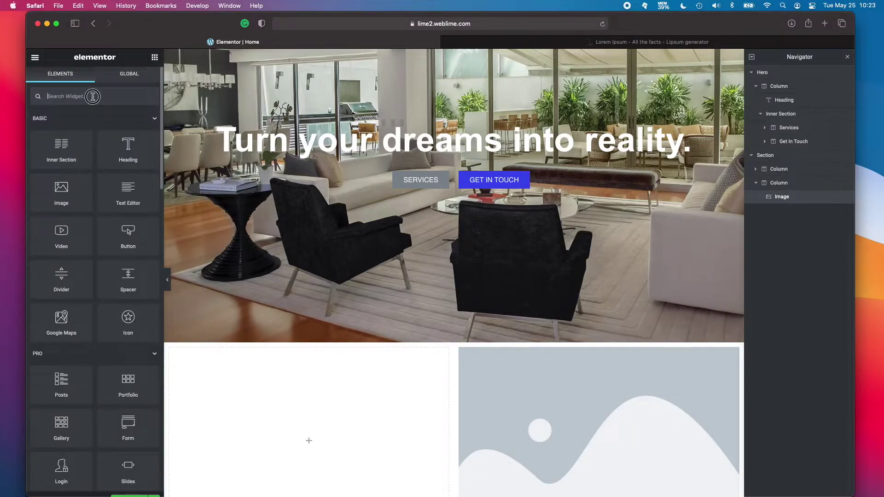
type("head")
left_click_drag(84, 115, 302, 415)
scroll(324, 376, "down", 3)
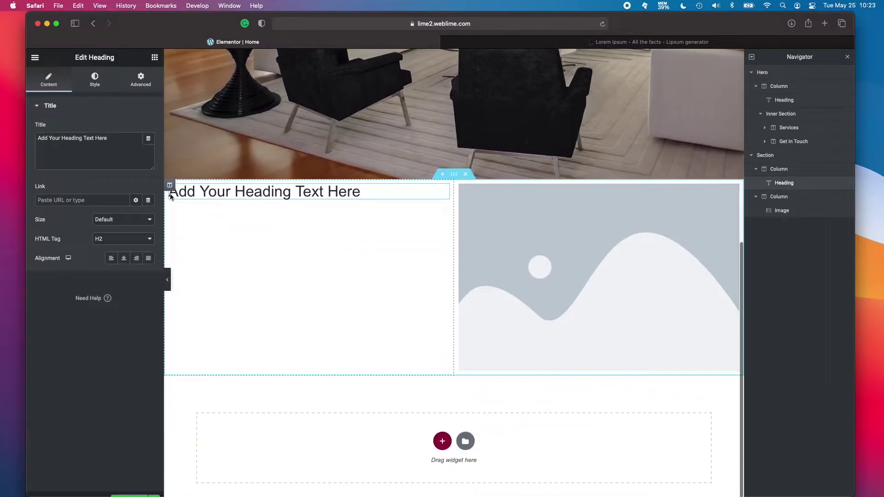
left_click(155, 57)
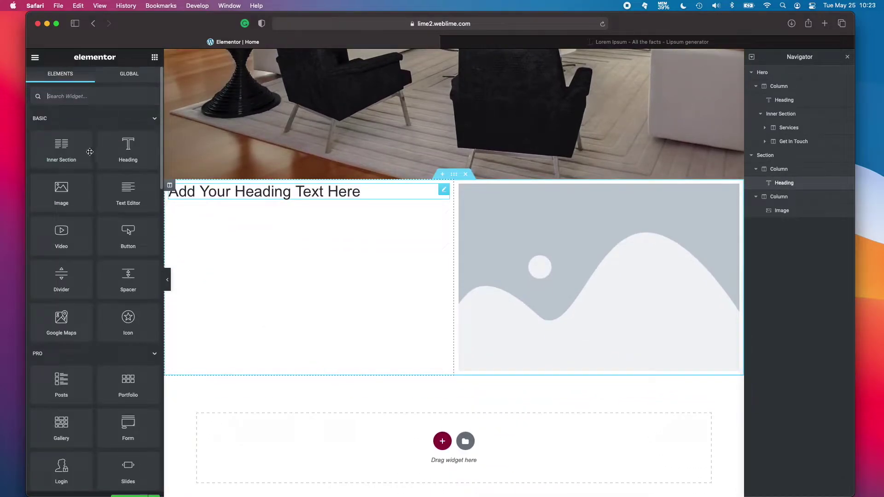
left_click_drag(122, 190, 357, 203)
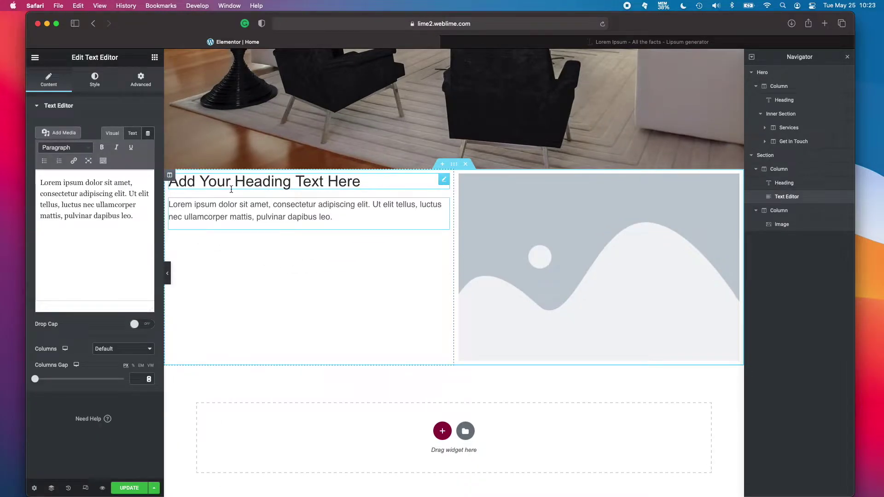
Set the vertical alignment of the new section's left column to Middle.
left_click(170, 176)
left_click(119, 147)
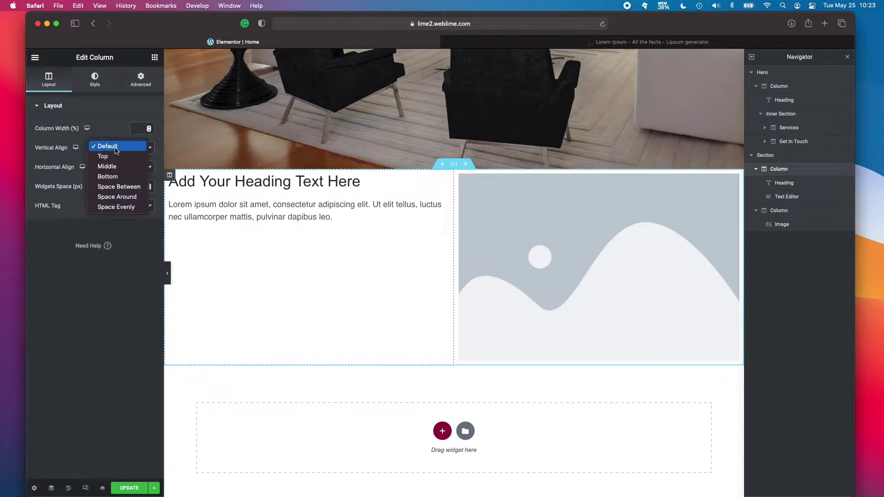
left_click(121, 167)
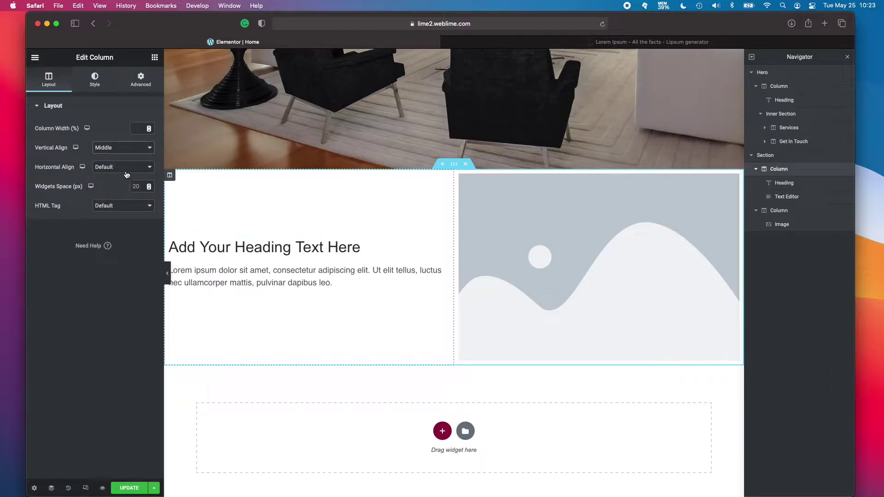
Unlink the image column's padding values and set 45 px top, 35 px right and 45 px bottom.
scroll(351, 233, "down", 1)
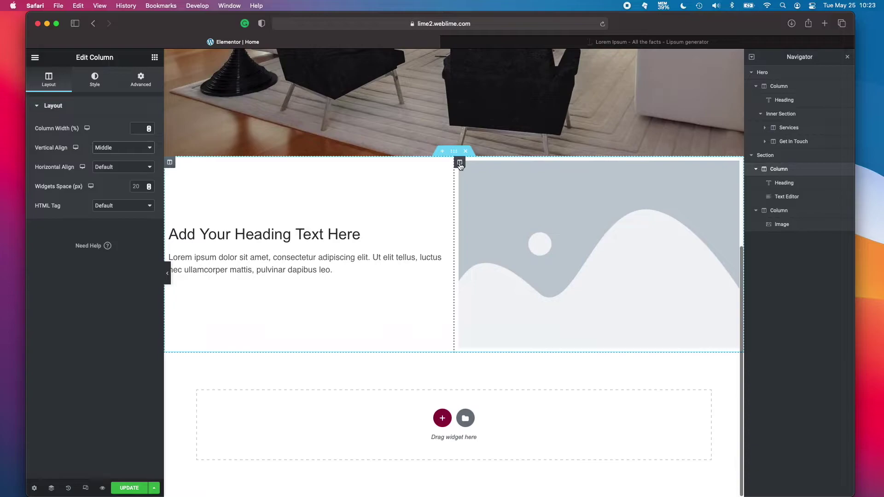
left_click(460, 164)
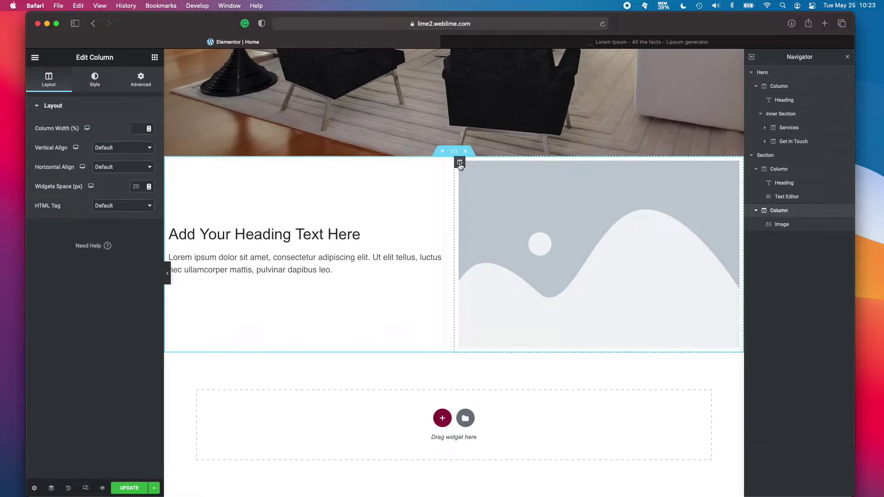
left_click(140, 80)
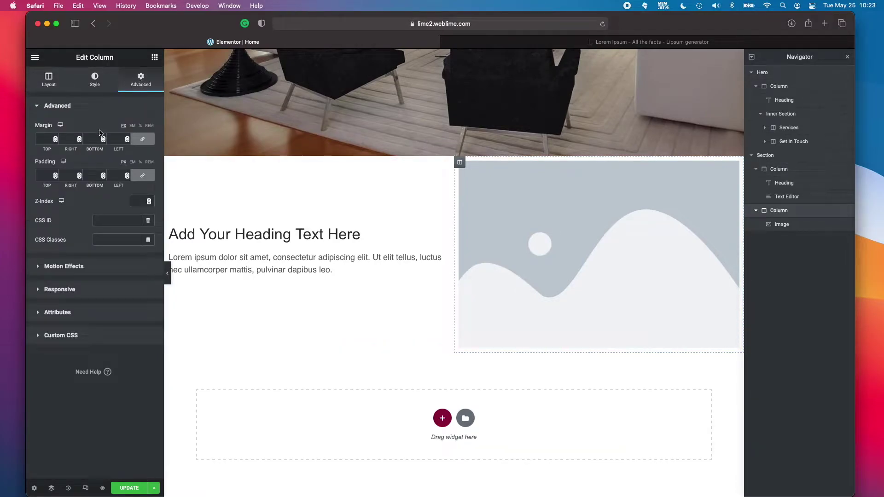
left_click(142, 176)
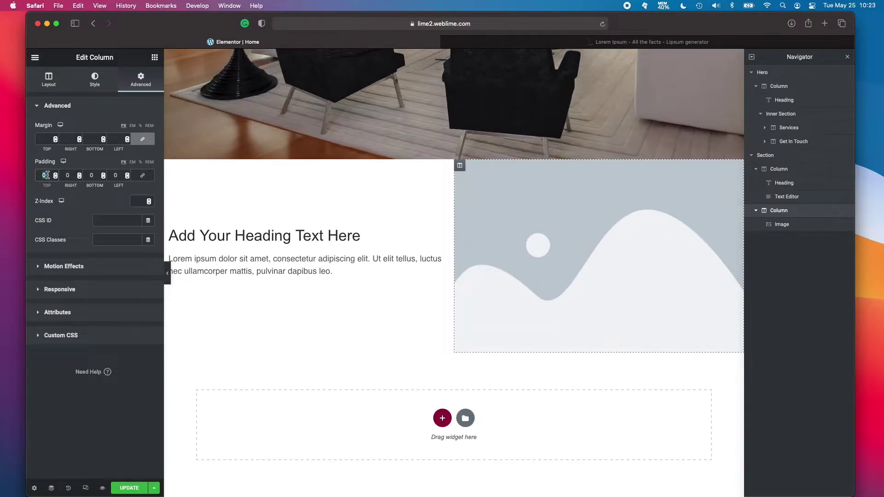
type("45")
key("Tab")
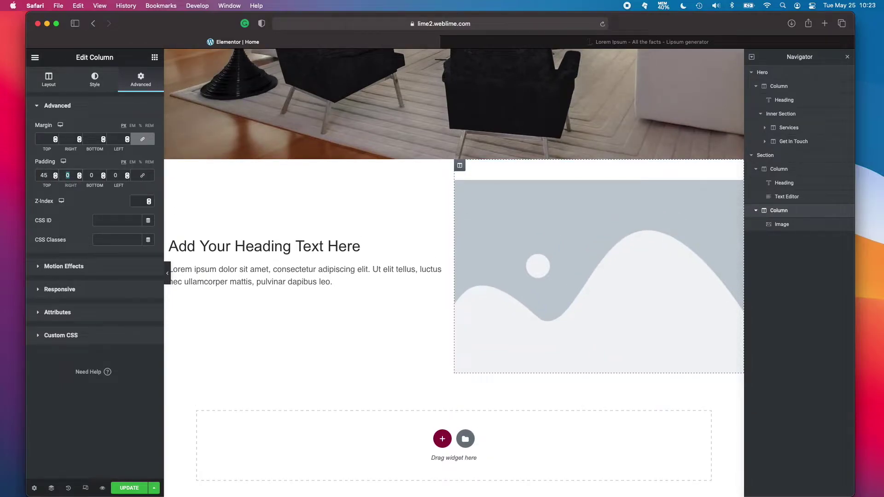
type("35")
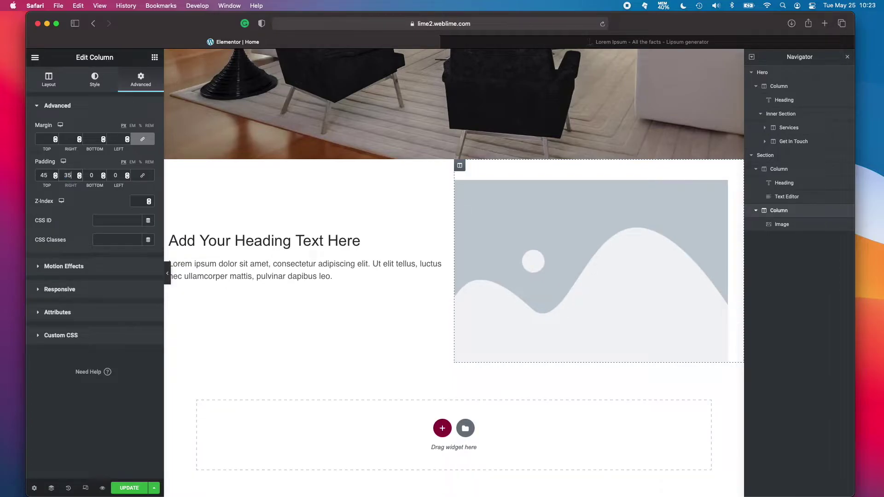
key("Tab")
type("45")
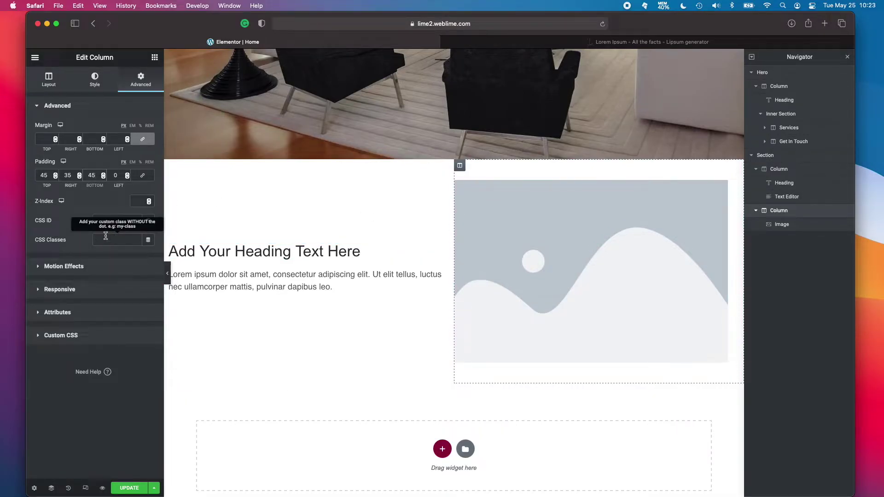
Unlink the placeholder image's margin values and set its left margin to -15 px so it overlaps the text column.
left_click(721, 189)
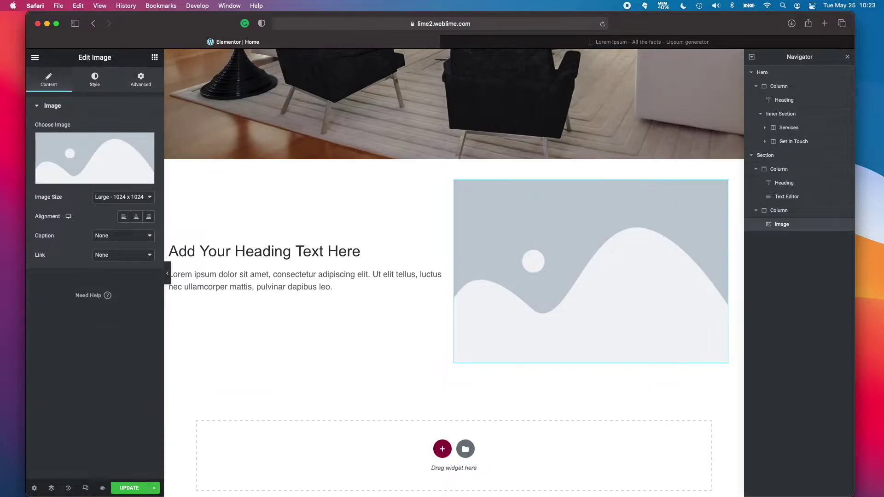
left_click(143, 76)
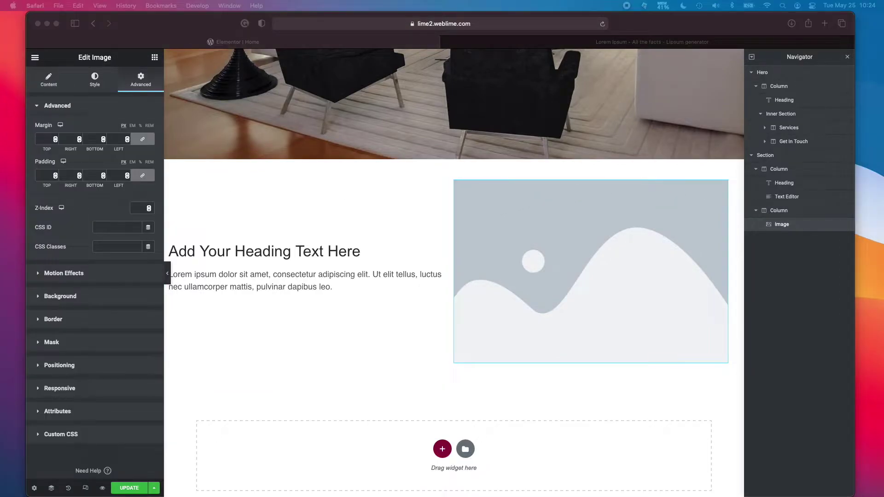
left_click(606, 234)
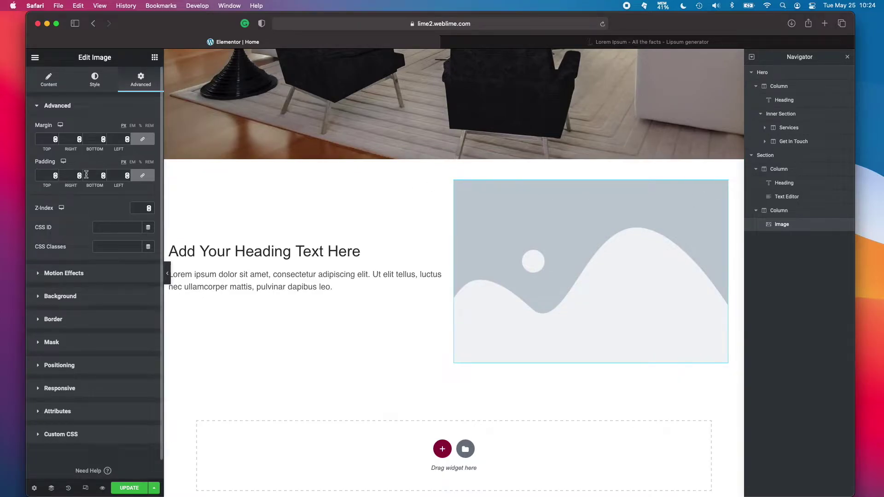
left_click(142, 139)
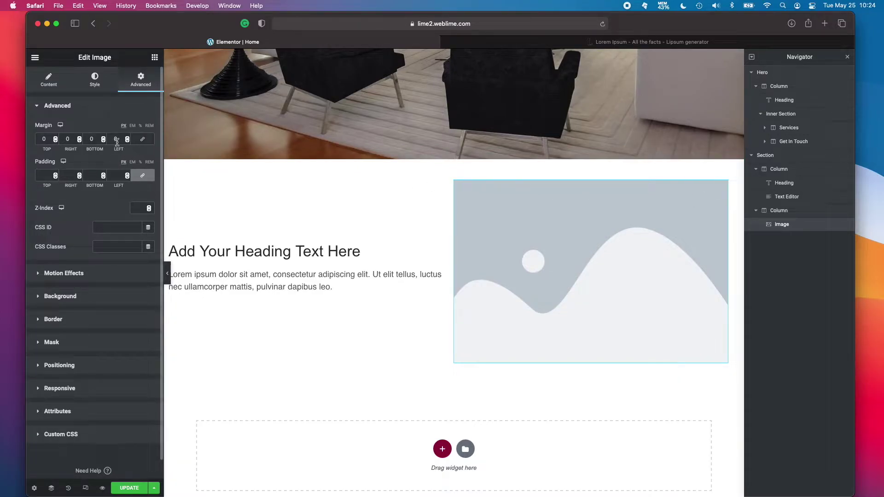
left_click(117, 141)
type("15")
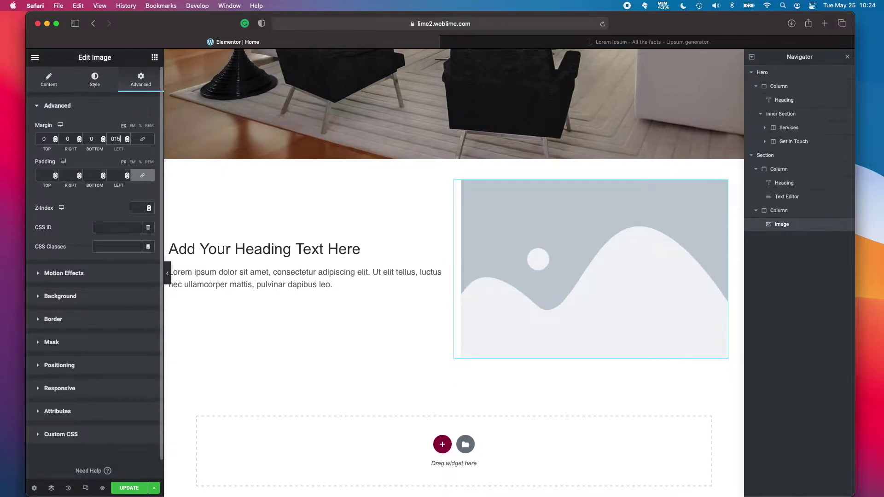
key("BackSpace")
type("-")
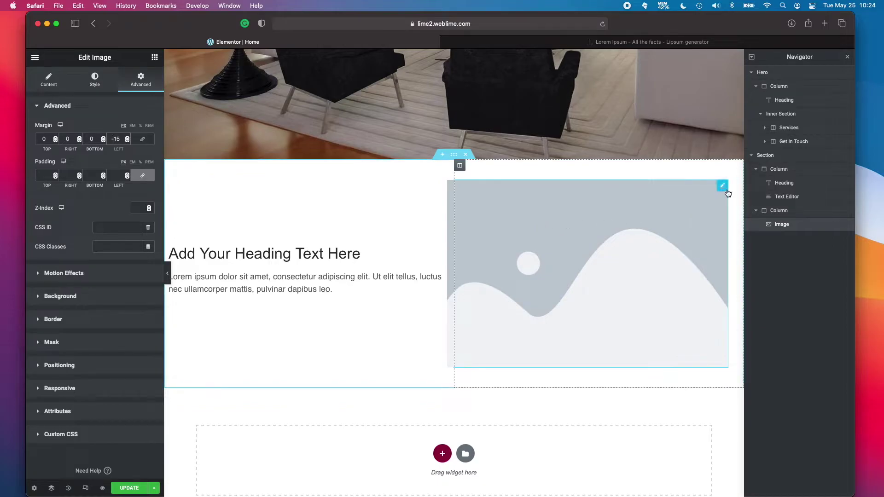
scroll(640, 196, "up", 1)
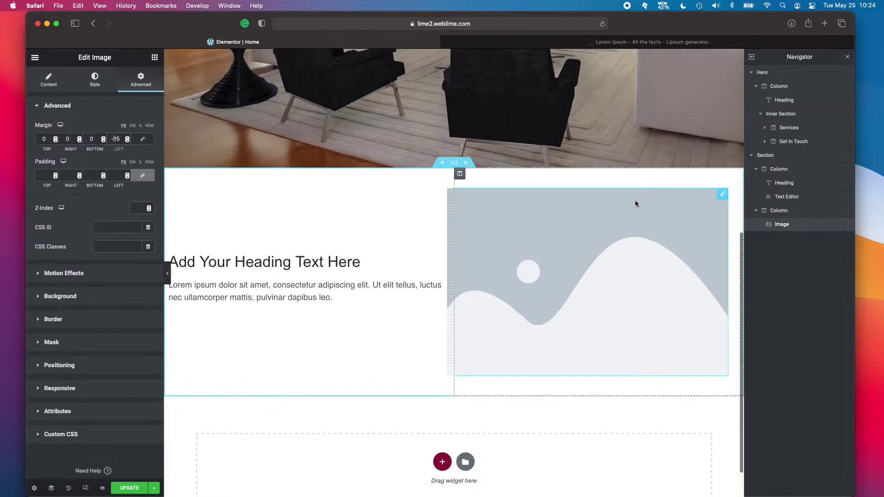
Give the image column a classic background in the global Accent colour and reopen the image's settings.
left_click(460, 175)
left_click(101, 88)
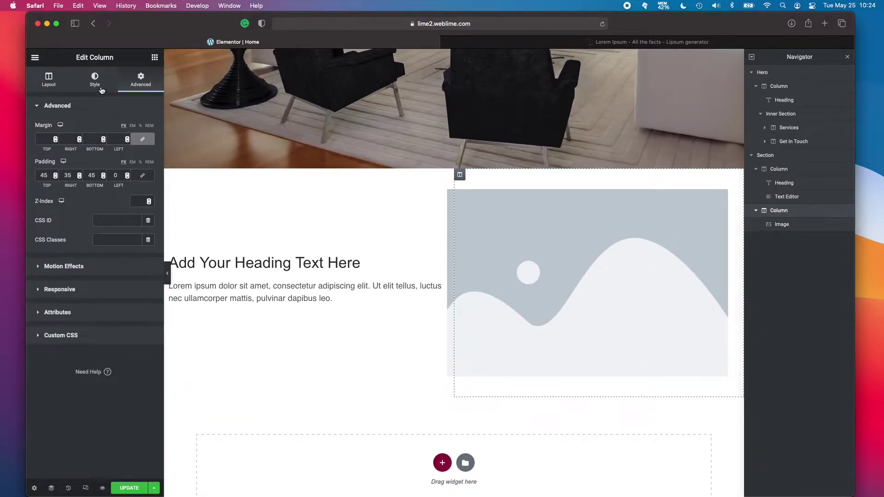
left_click(122, 149)
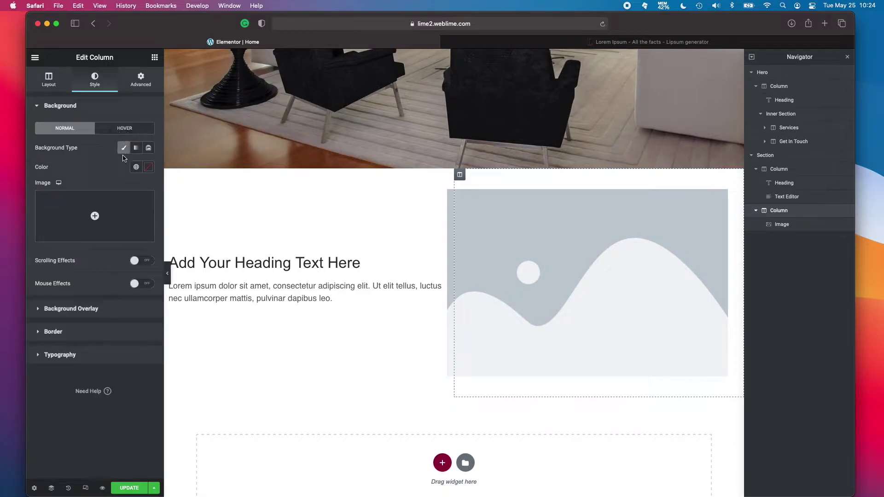
left_click(138, 169)
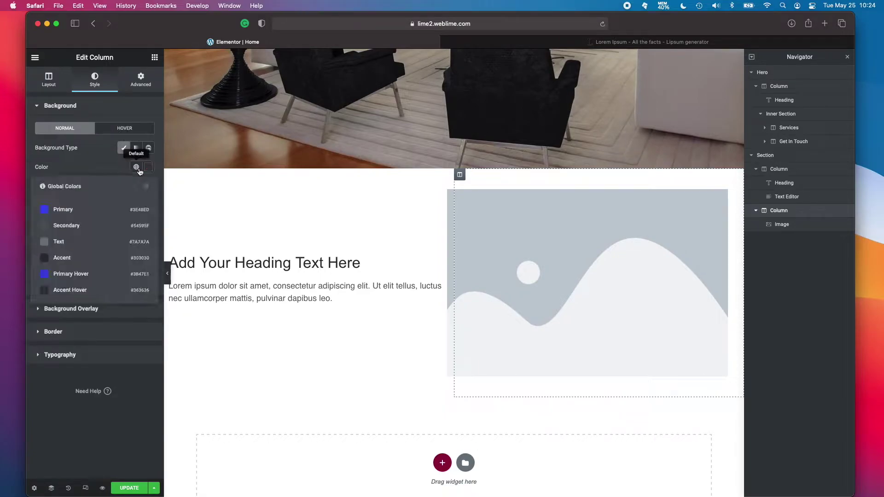
left_click(75, 258)
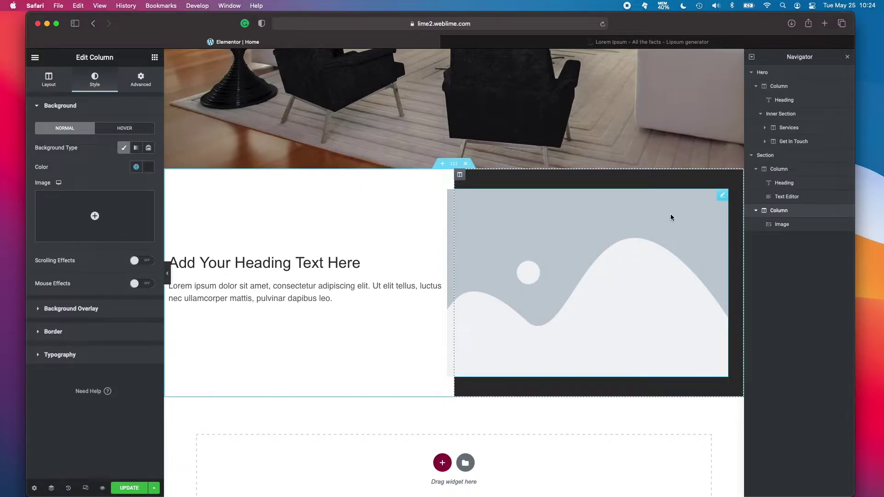
left_click(721, 194)
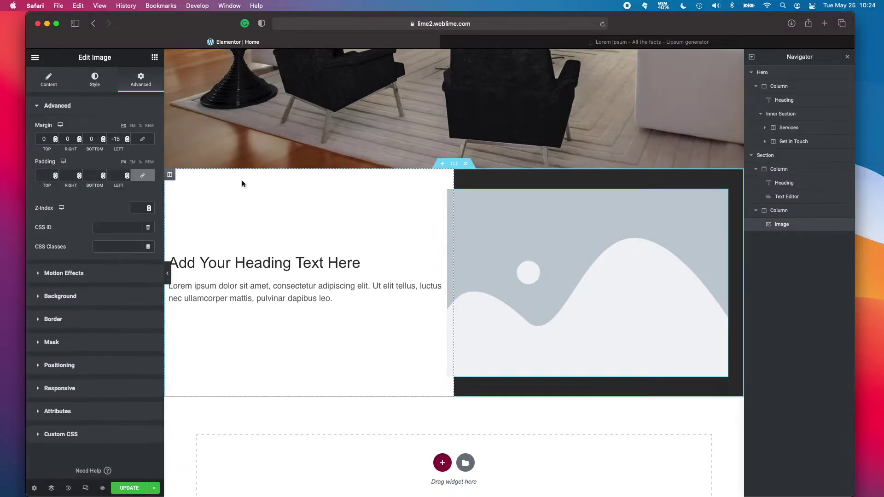
Replace the placeholder image in the dark column with arc3.jpg from the media library.
left_click(97, 85)
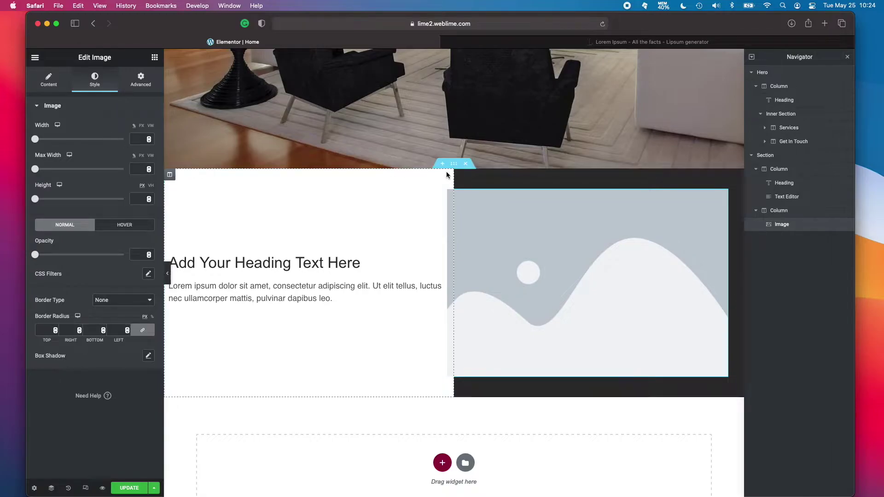
left_click(44, 84)
left_click(88, 180)
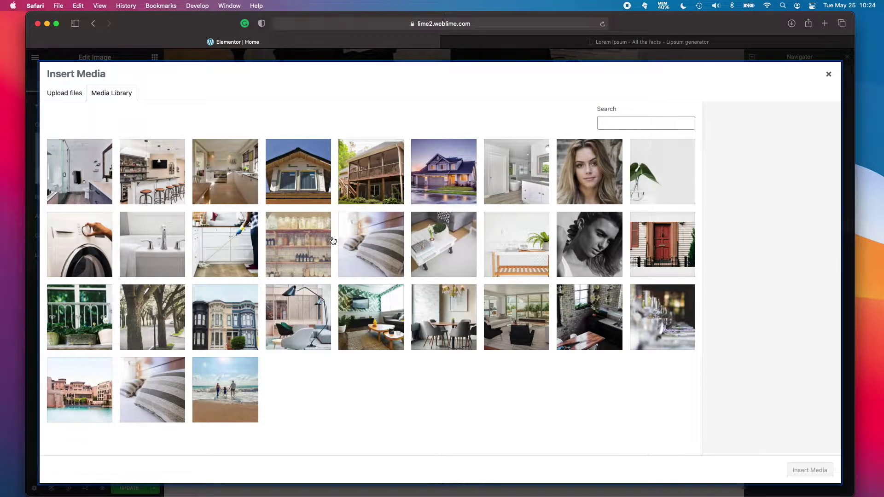
left_click(387, 336)
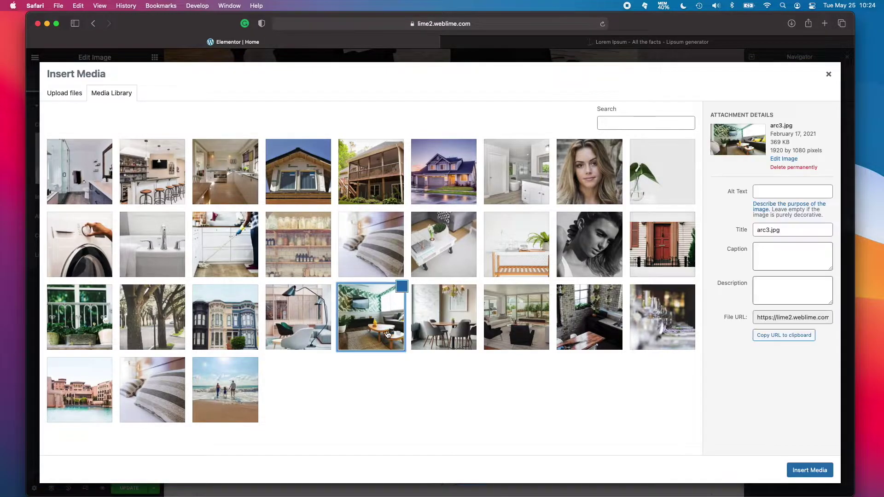
left_click(810, 470)
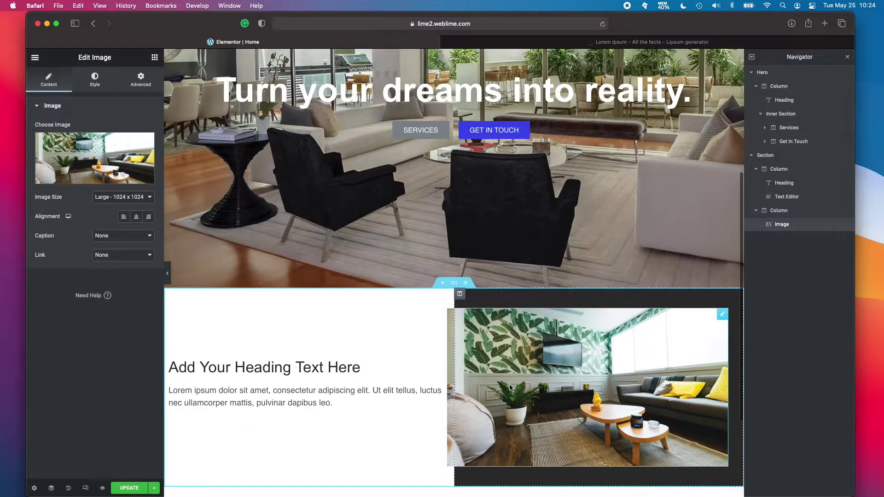
Set the text-and-image section's padding to 5 EM on all four sides with the values linked.
scroll(461, 285, "down", 2)
left_click(453, 257)
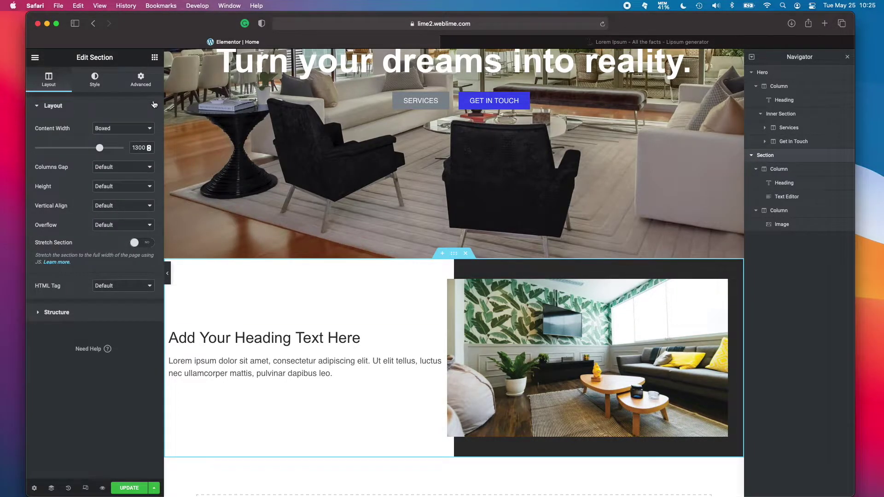
left_click(141, 79)
left_click(133, 163)
left_click(46, 176)
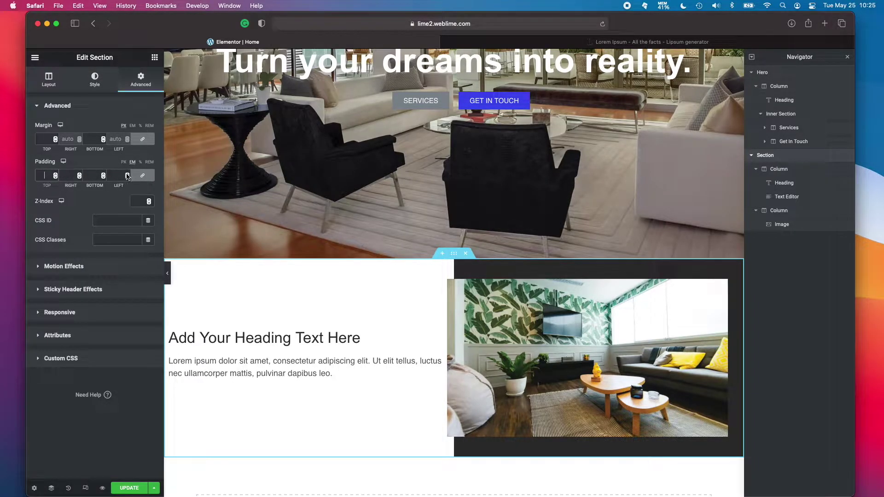
left_click(144, 178)
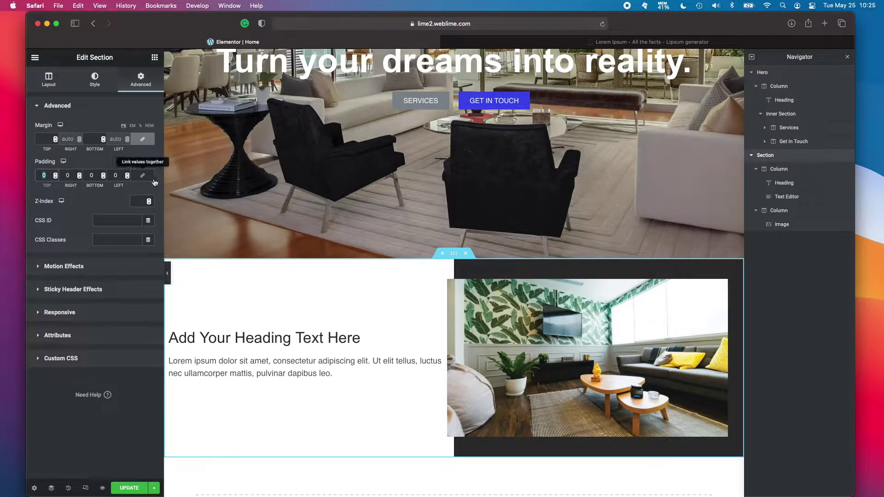
left_click(142, 176)
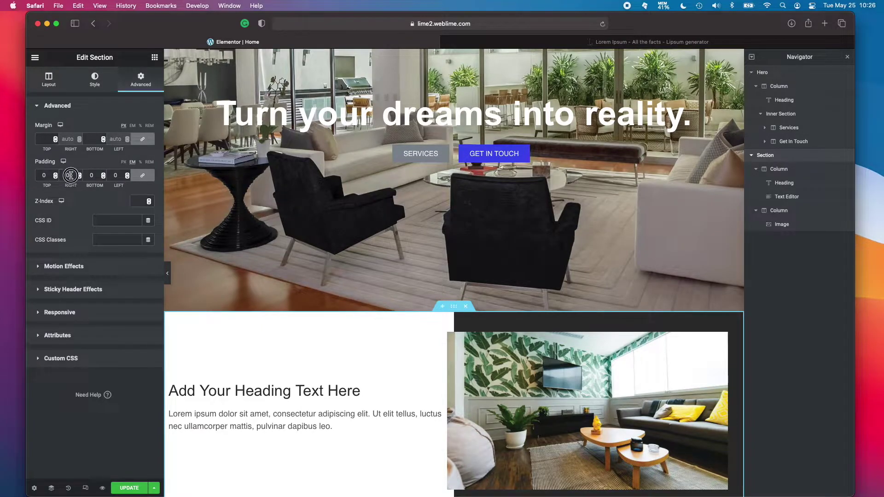
type("5")
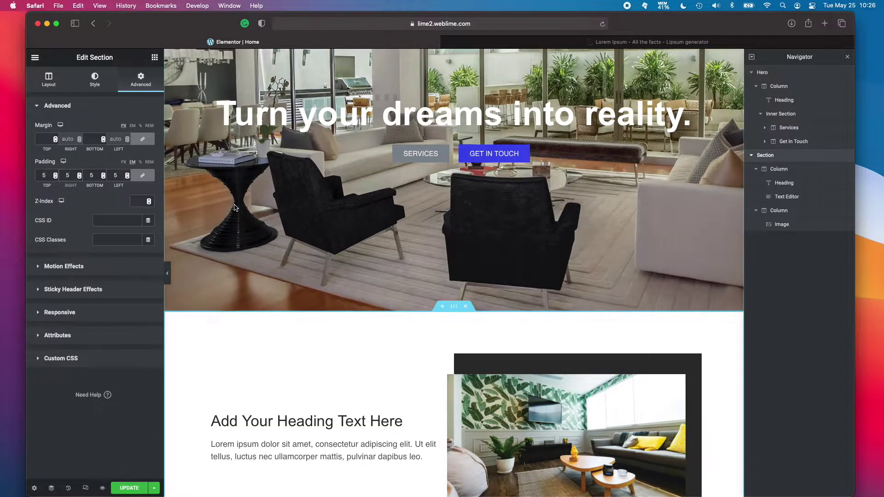
scroll(235, 207, "down", 4)
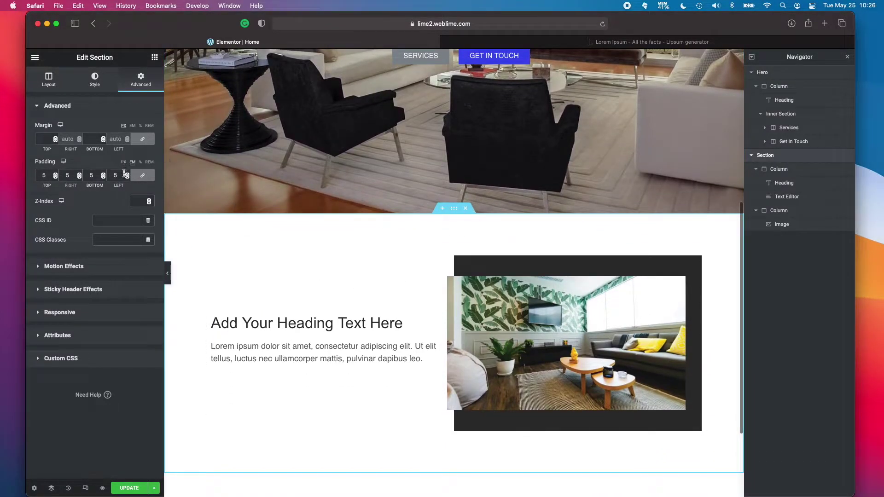
Unlink the section's padding values and set the right and left padding to 0.
left_click(136, 176)
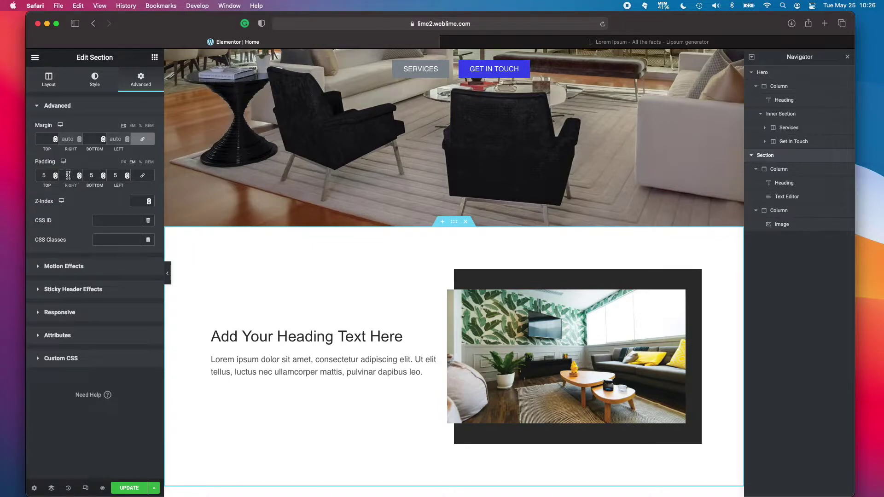
double_click(69, 175)
type("0")
key("Tab")
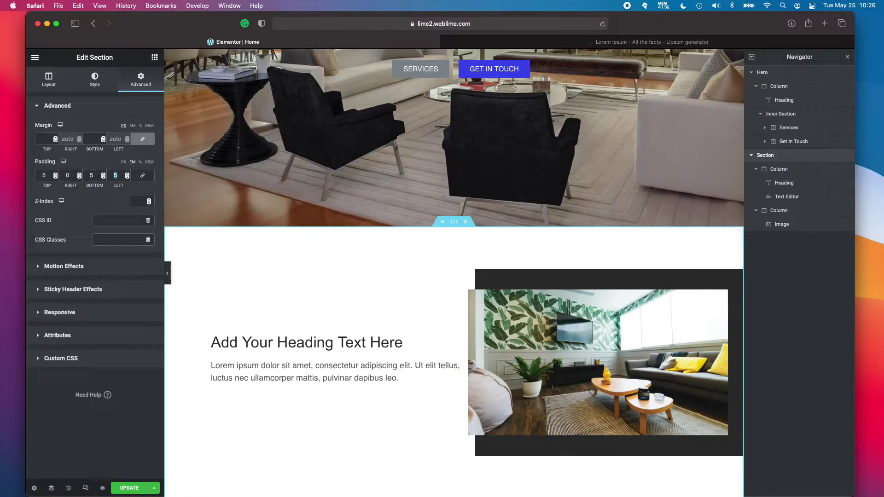
type("0")
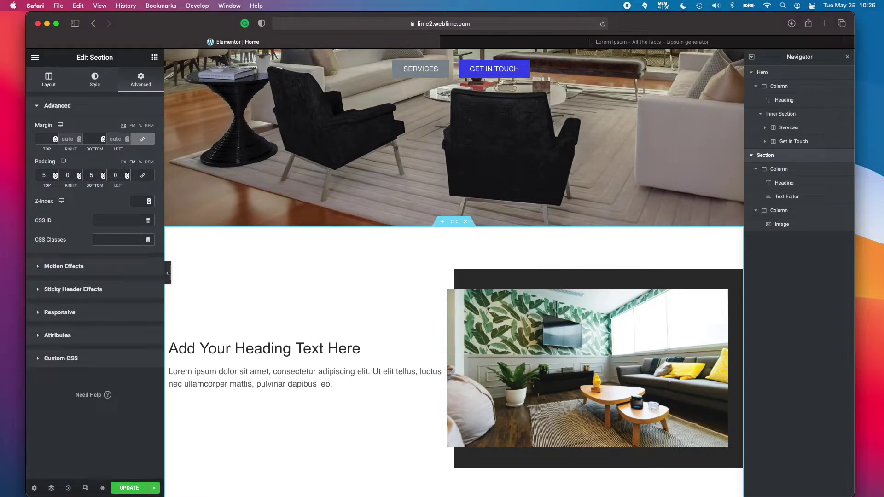
Wrap "any style." in the heading title "Design and build any style." in an <a> tag with the inline style color #3E4BED.
scroll(489, 300, "down", 4)
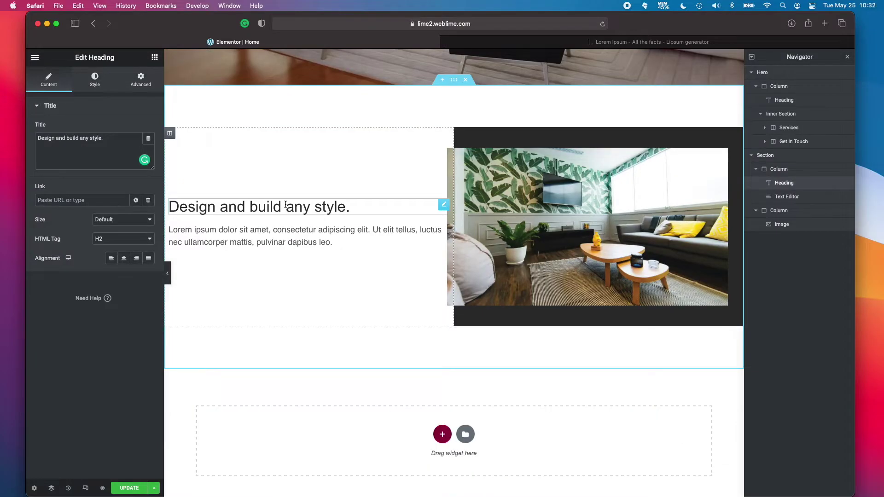
left_click_drag(288, 207, 355, 207)
left_click(292, 207)
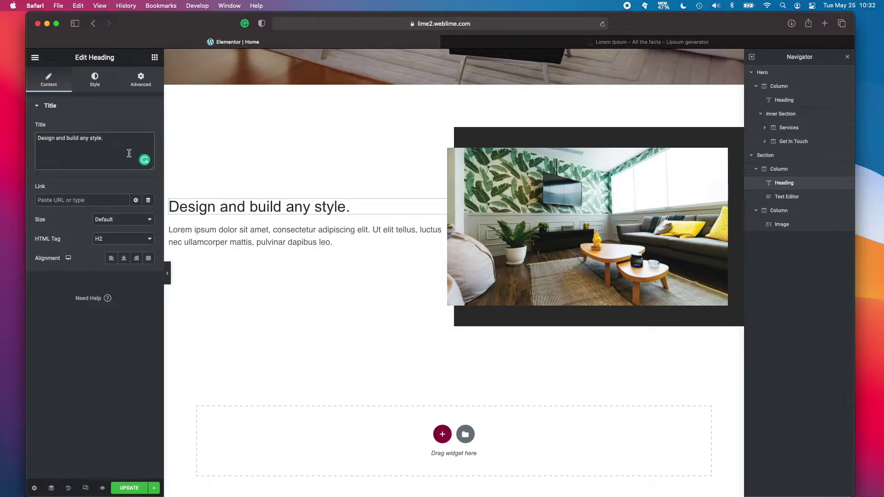
left_click(80, 139)
type("<a ")
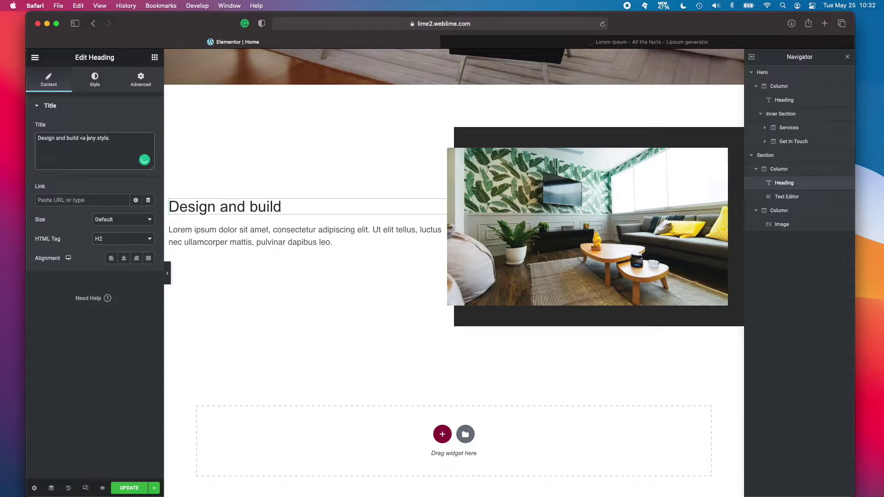
type("style=\" color:")
type("#3E4BED")
type("\">")
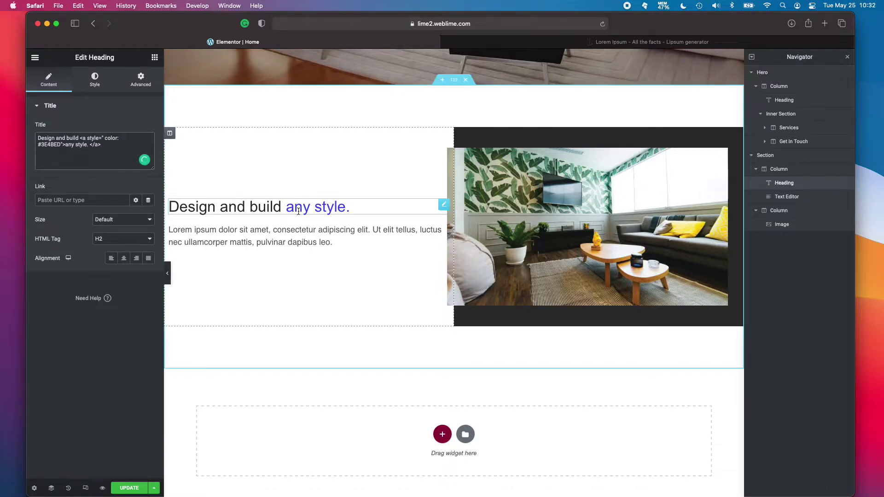
Examine the coloured heading words and compare them with the hero section above.
scroll(298, 211, "down", 1)
left_click_drag(282, 189, 345, 190)
left_click(354, 190)
scroll(340, 190, "up", 2)
scroll(358, 202, "up", 3)
scroll(410, 206, "up", 2)
scroll(410, 215, "up", 3)
scroll(410, 214, "down", 4)
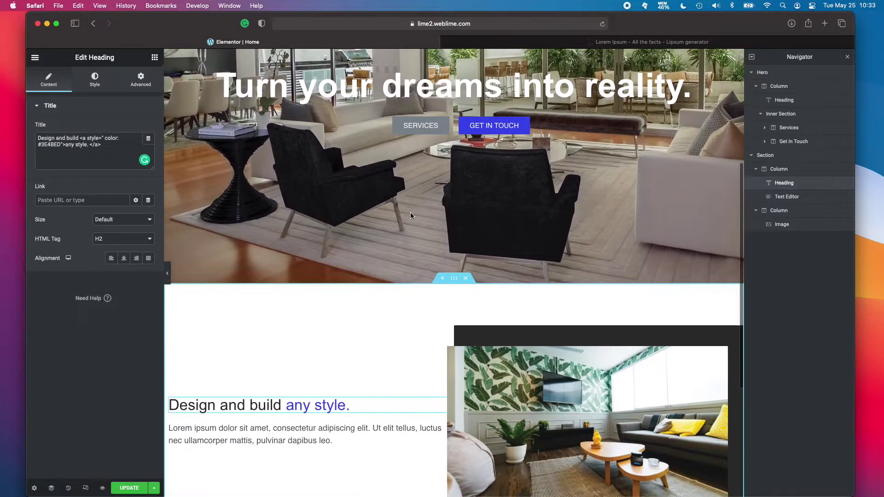
scroll(410, 212, "down", 3)
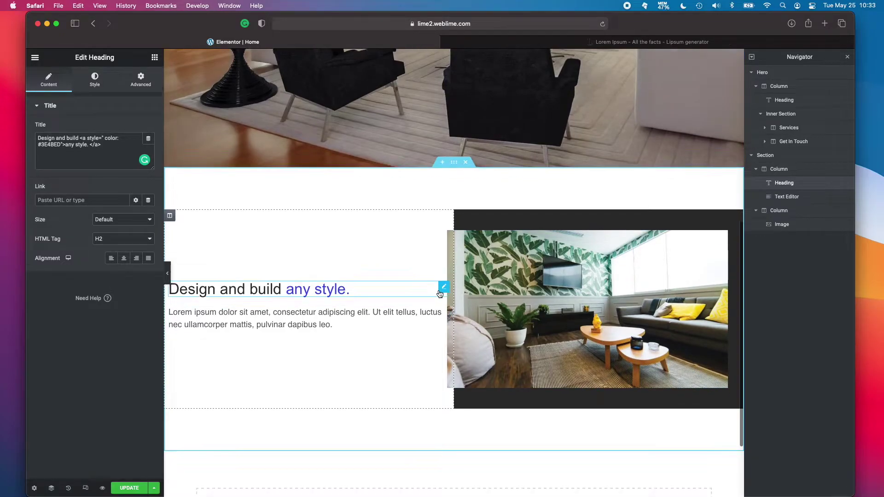
Give the paragraph below the heading 25 px of right padding with the padding values unlinked.
scroll(426, 314, "down", 1)
left_click(349, 292)
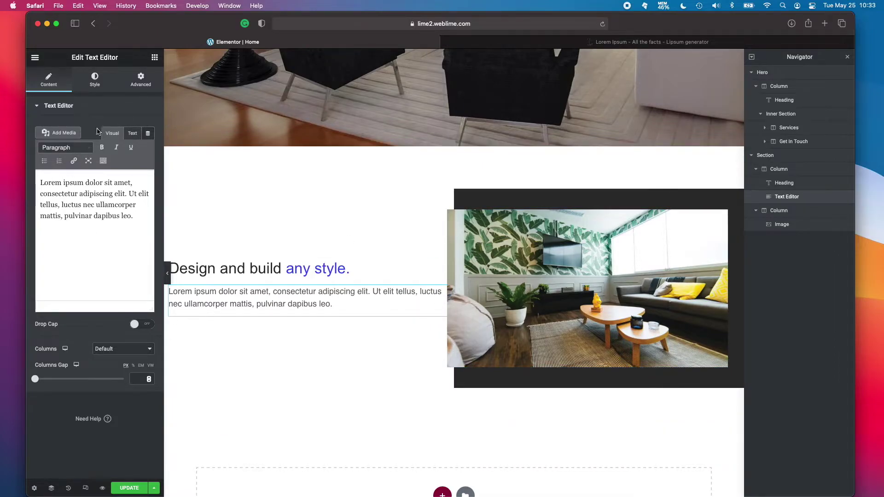
left_click(140, 82)
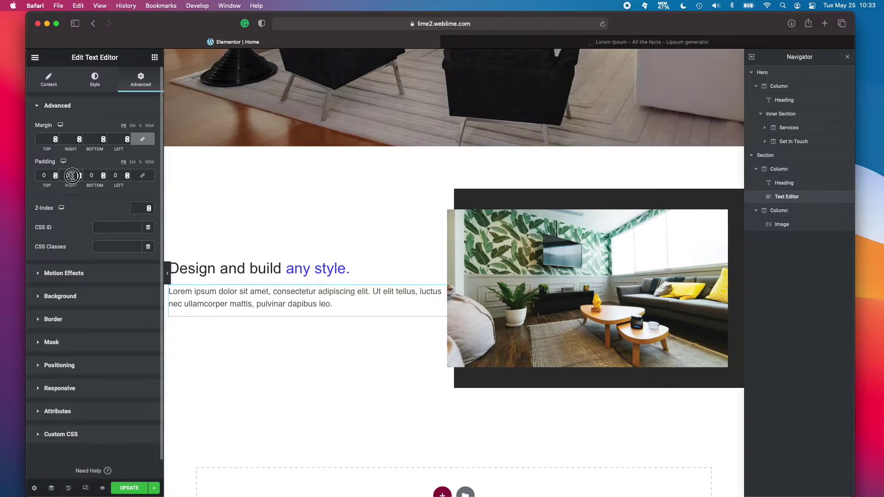
type("55")
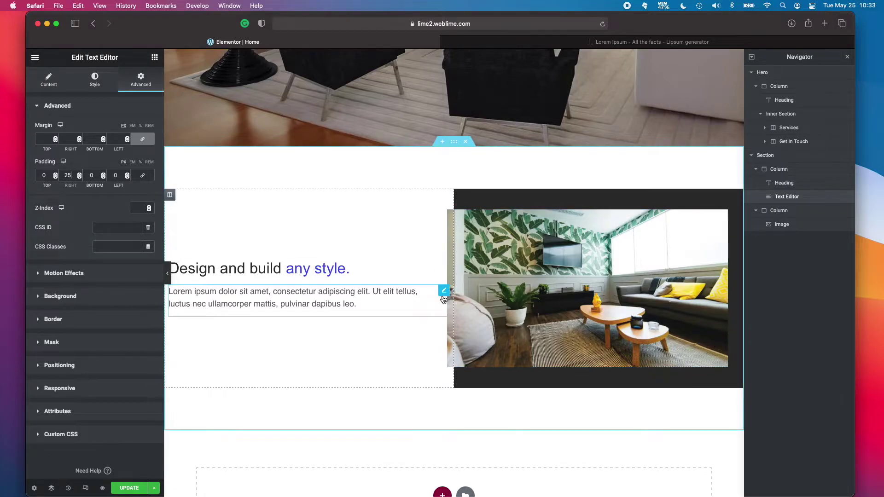
type("0")
type("25")
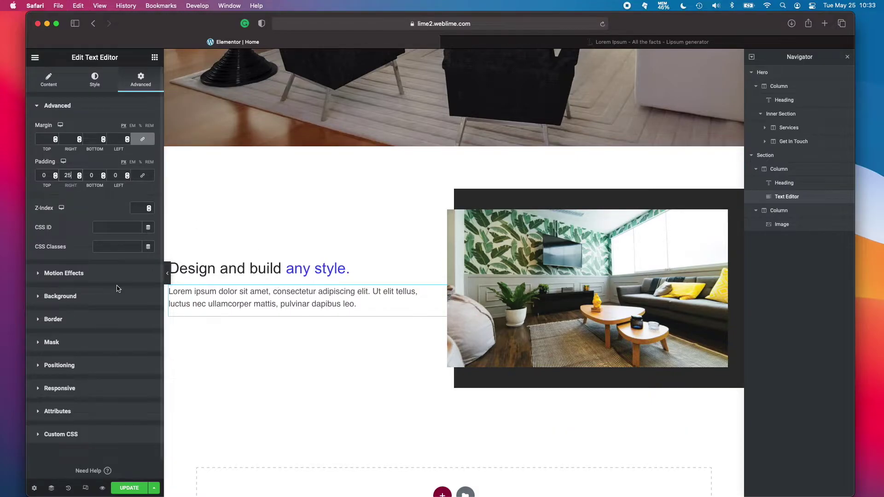
Preview the page at full width without the editing controls, checking the hero and the text-and-image section.
left_click(168, 273)
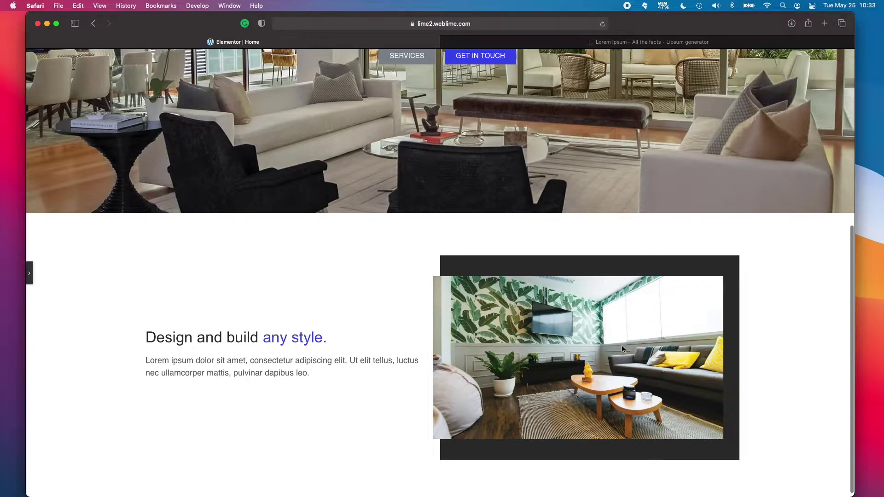
scroll(369, 336, "up", 5)
scroll(371, 338, "down", 5)
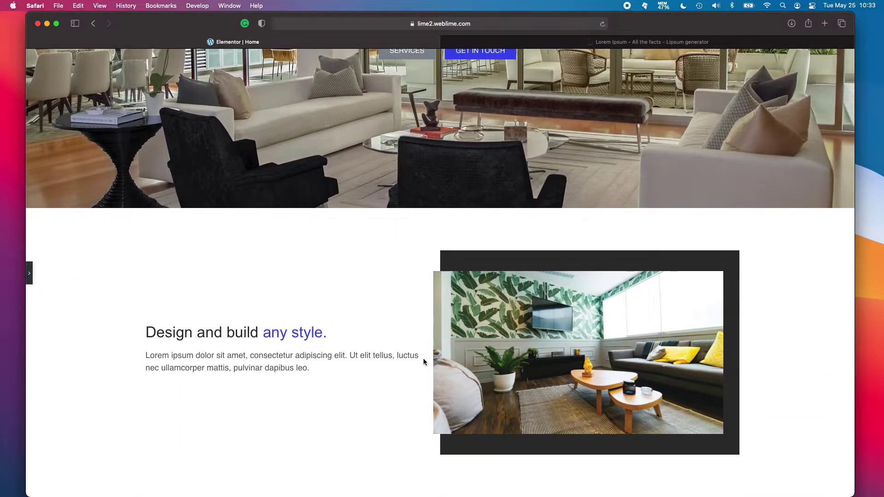
left_click(29, 273)
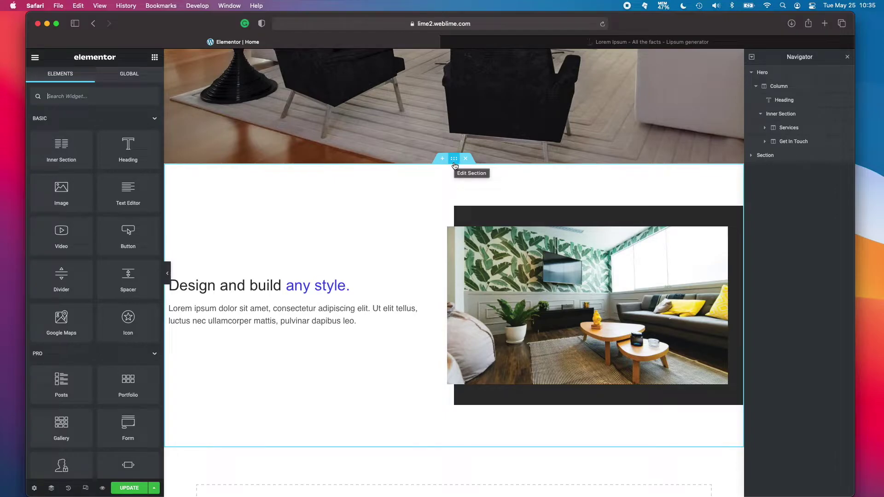
Rename the text-and-image section in the page structure to "Design and build any style".
scroll(454, 165, "down", 2)
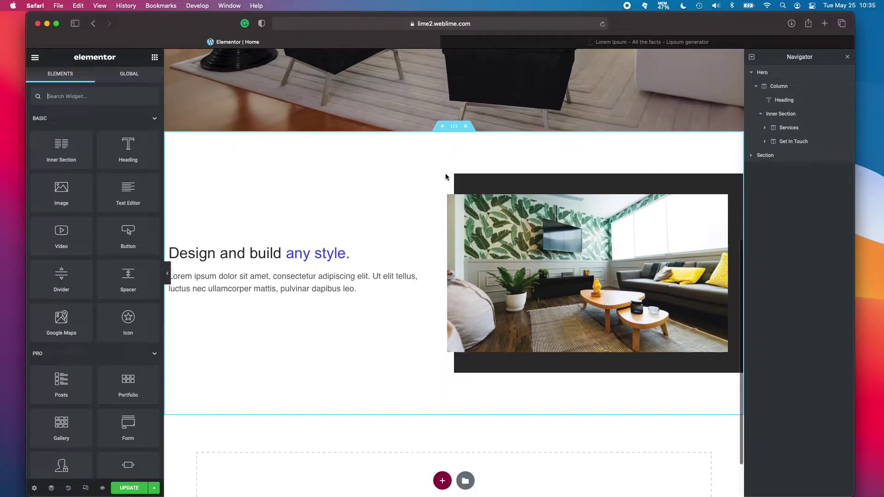
left_click_drag(169, 253, 352, 253)
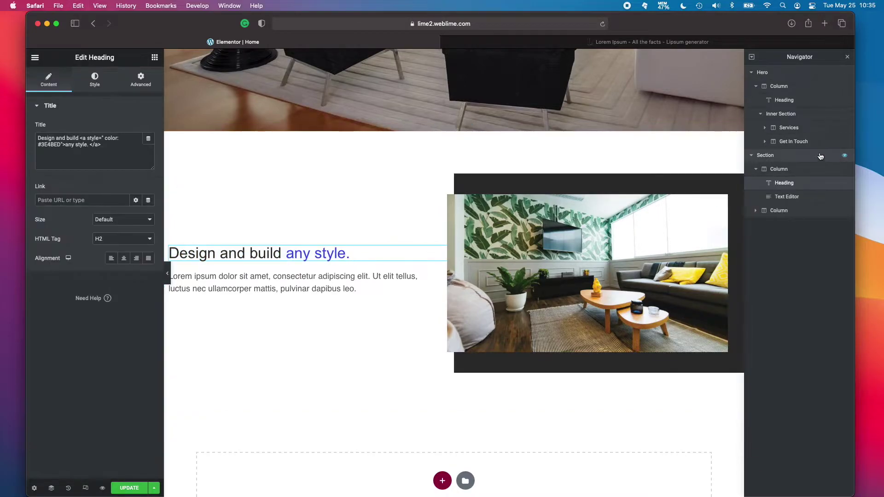
left_click(764, 161)
double_click(767, 158)
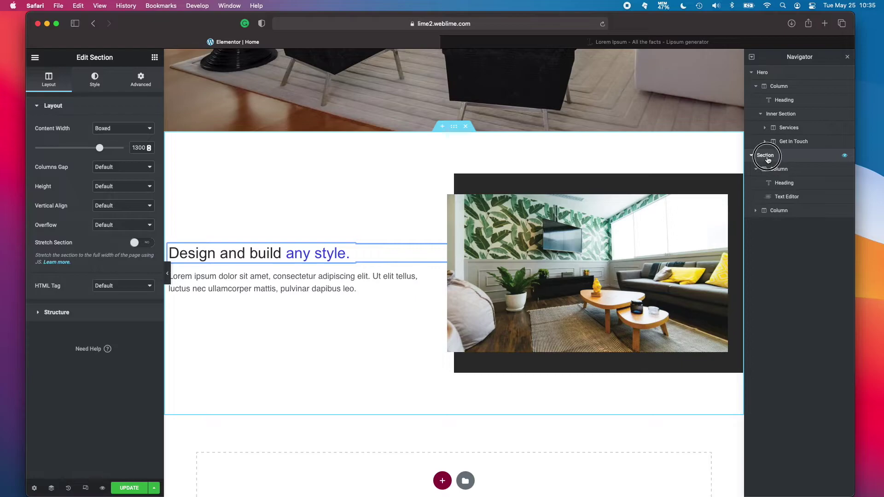
type("25")
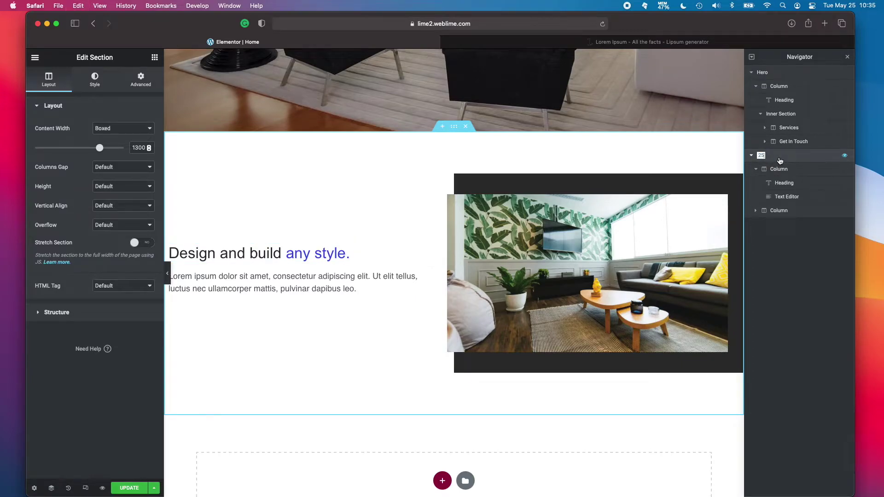
type("Design and b")
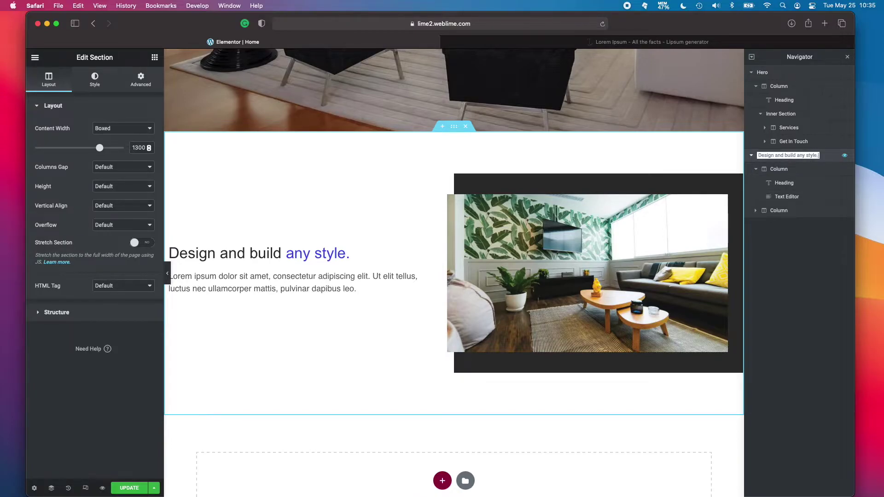
type("uild any style")
key("Return")
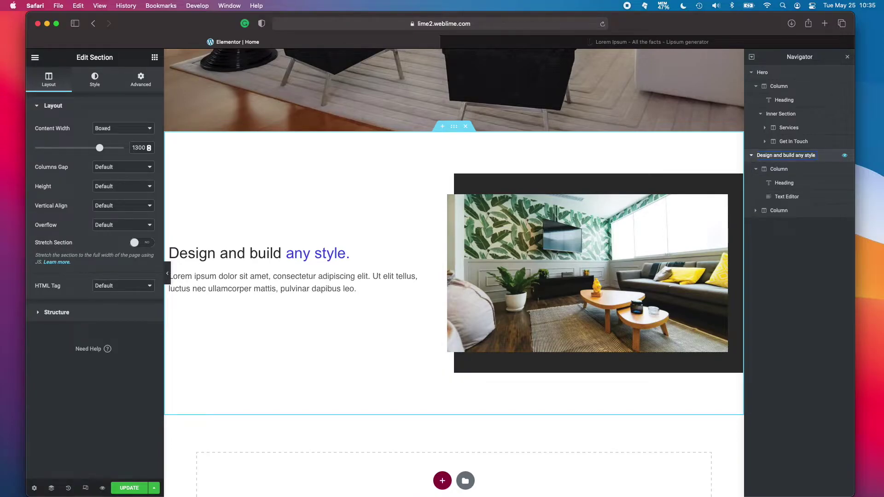
Duplicate the "Design and build any style" section and bring the copy into view.
right_click(454, 131)
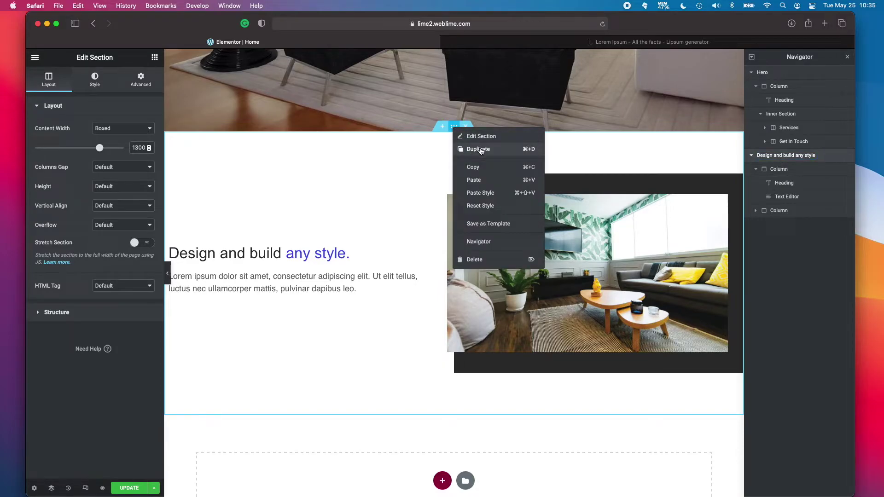
left_click(481, 149)
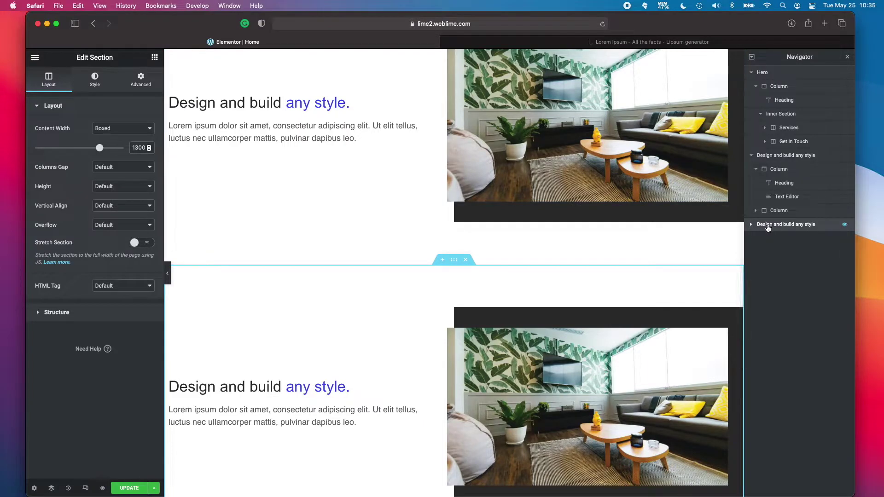
scroll(371, 335, "down", 3)
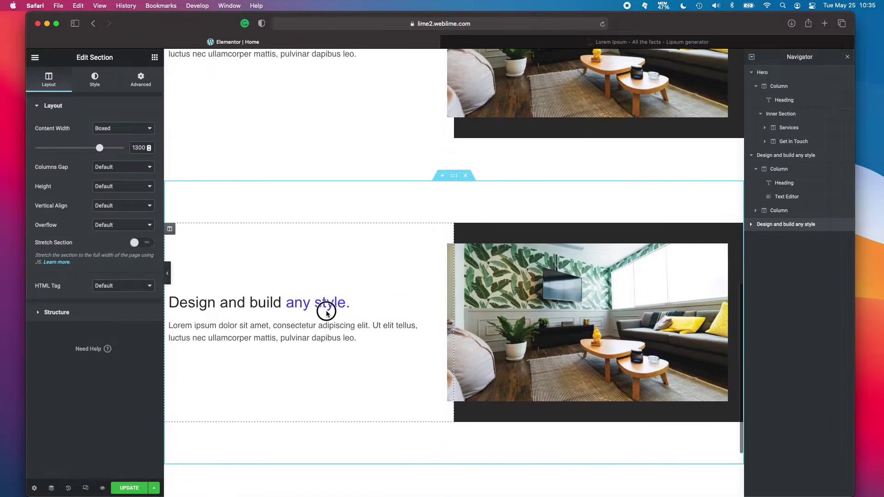
Change the heading text in the duplicated section to "Create better spaces.".
left_click(333, 305)
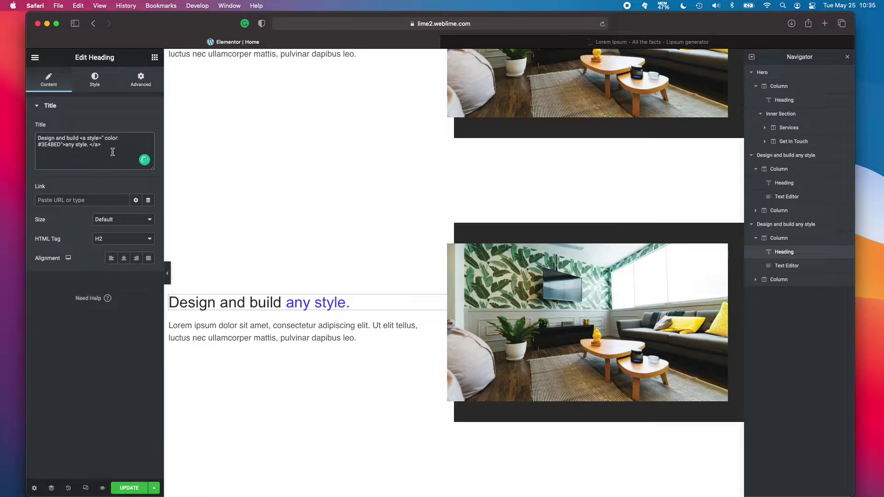
triple_click(113, 152)
type("Create better spaces.")
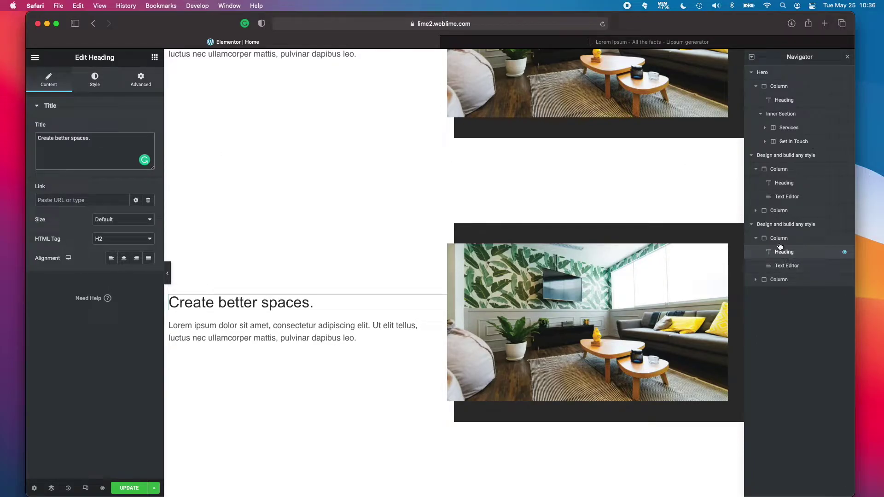
Reorder the duplicated section's columns so the image column comes before the text column.
left_click(778, 225)
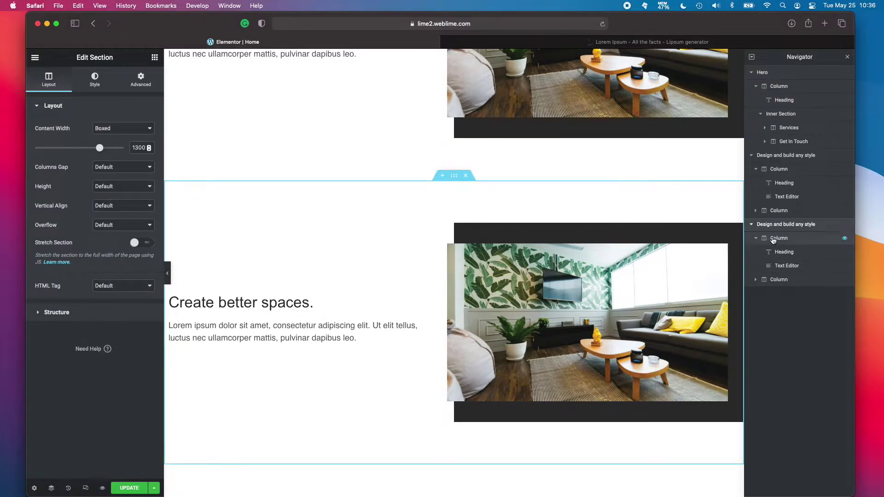
left_click(777, 239)
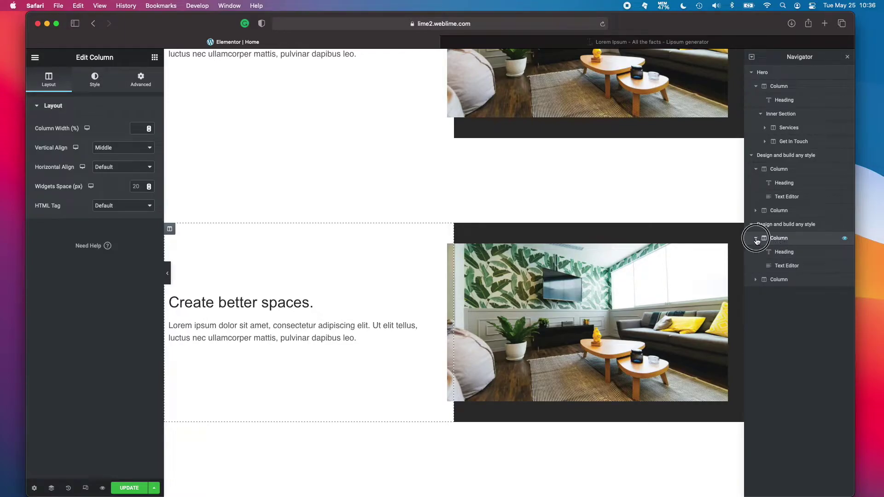
left_click_drag(777, 240, 778, 254)
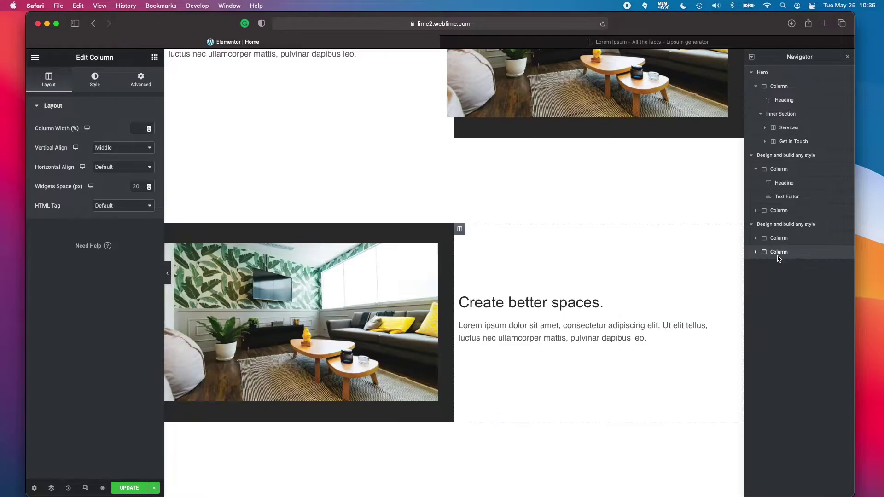
scroll(499, 262, "up", 4)
scroll(512, 266, "down", 4)
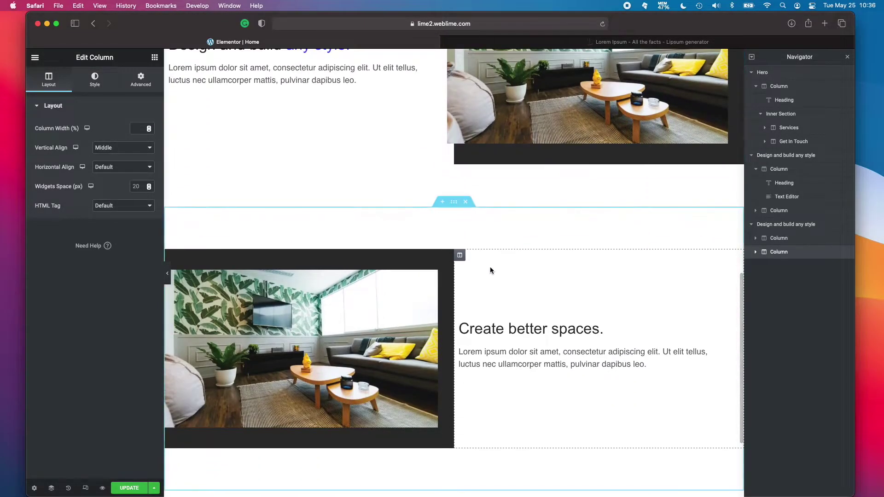
Replace the living room image in the duplicated section with bathroom-4130000_1280.jpg from the media library.
left_click(188, 284)
left_click(431, 328)
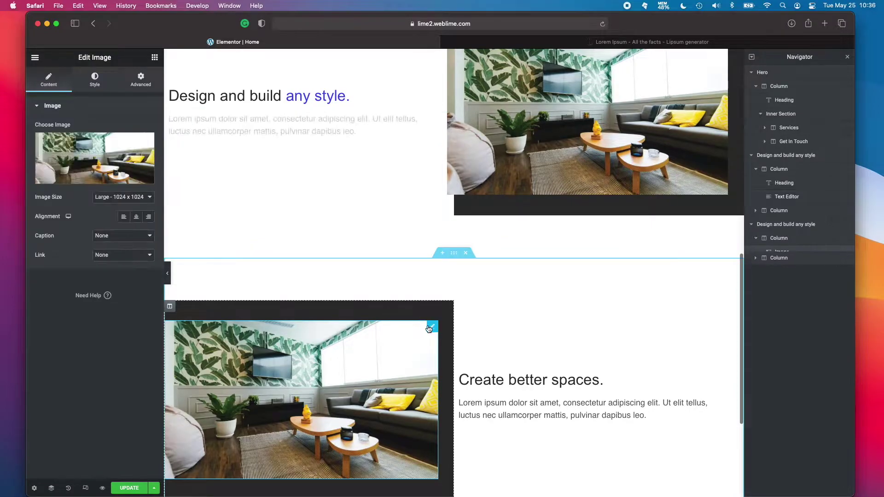
left_click(80, 180)
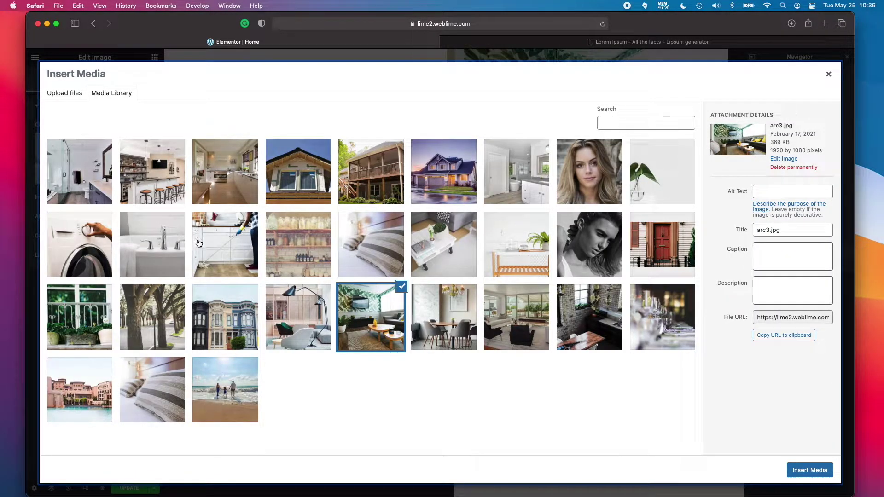
left_click(509, 182)
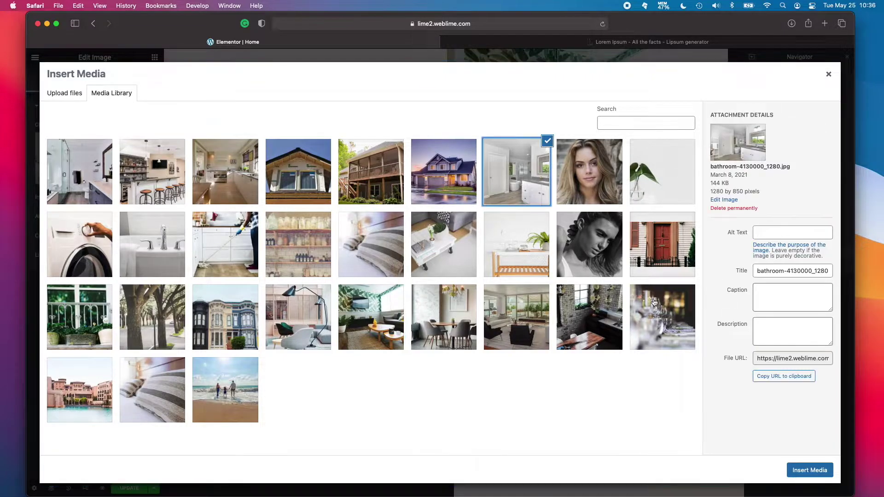
left_click(807, 469)
scroll(358, 350, "down", 5)
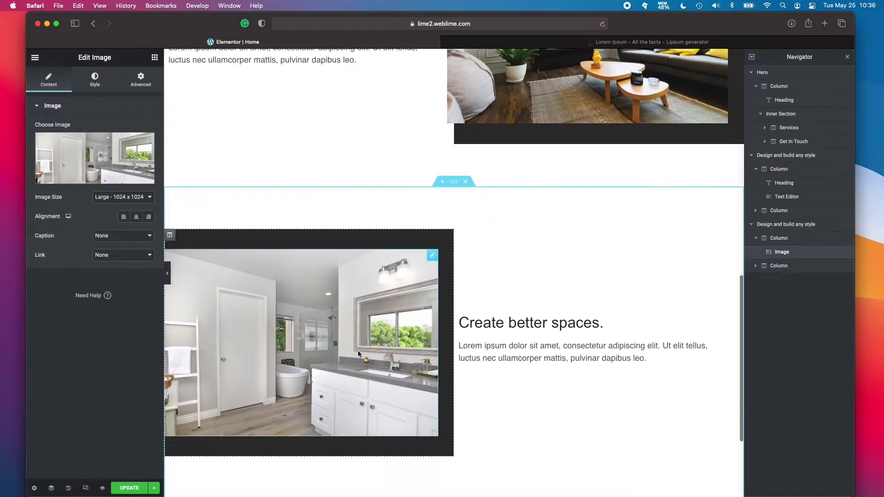
Set the bathroom image's left margin to 0 and its right margin to -15 px.
scroll(434, 237, "up", 1)
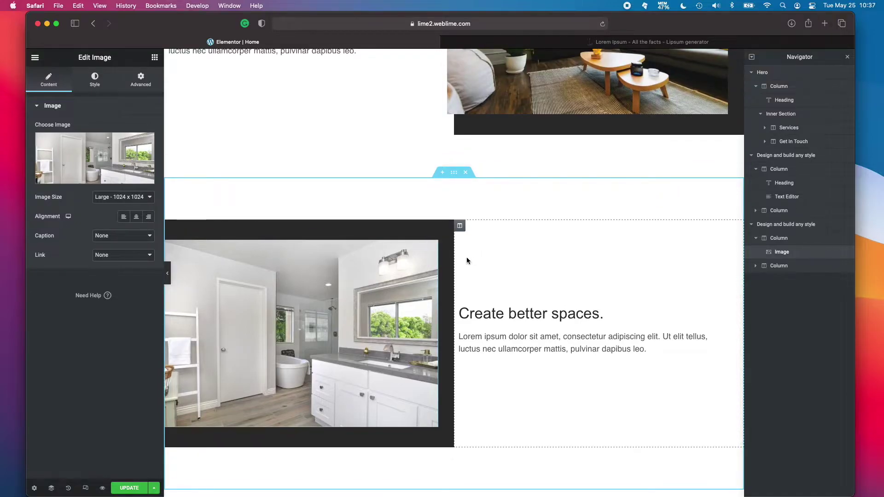
scroll(471, 263, "up", 1)
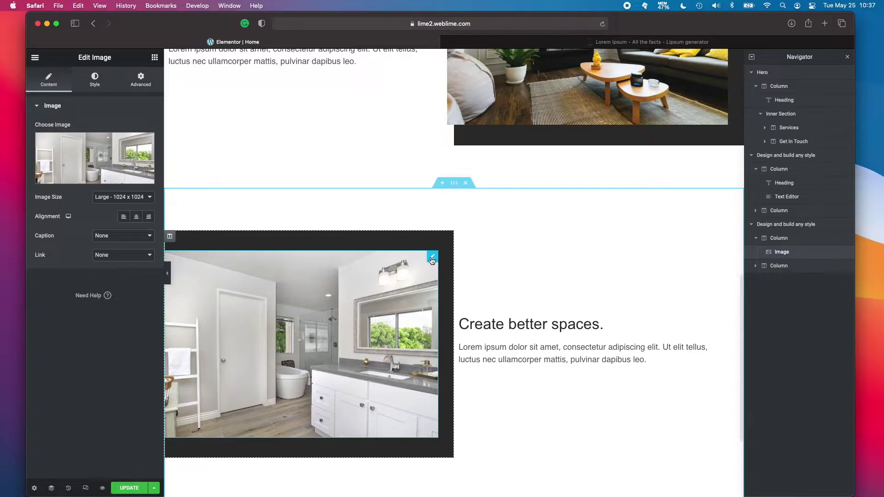
left_click(140, 81)
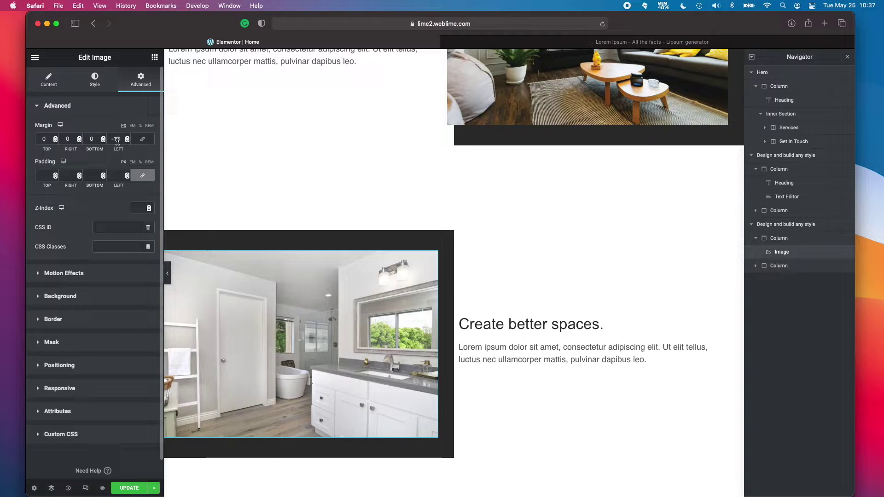
triple_click(118, 139)
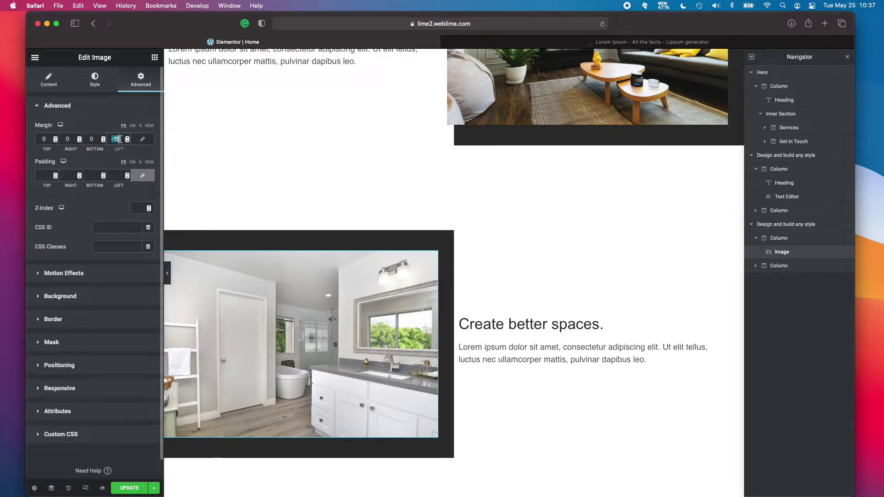
type("0")
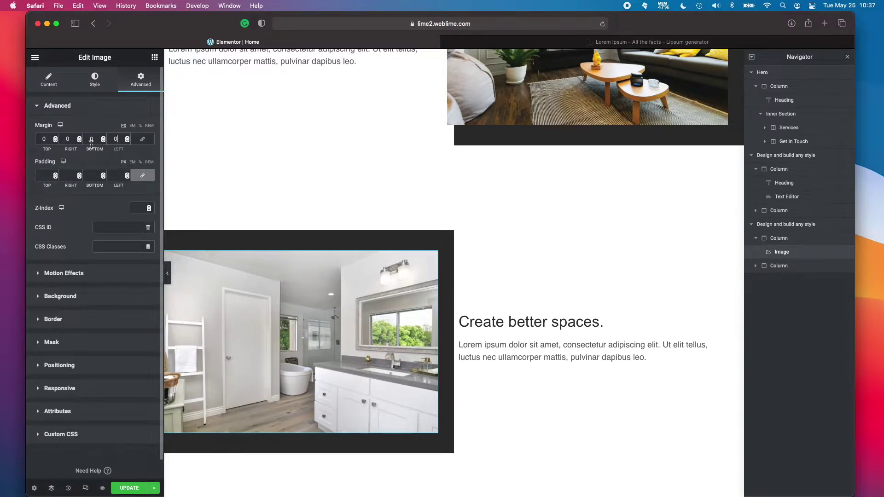
left_click(68, 139)
type("-15")
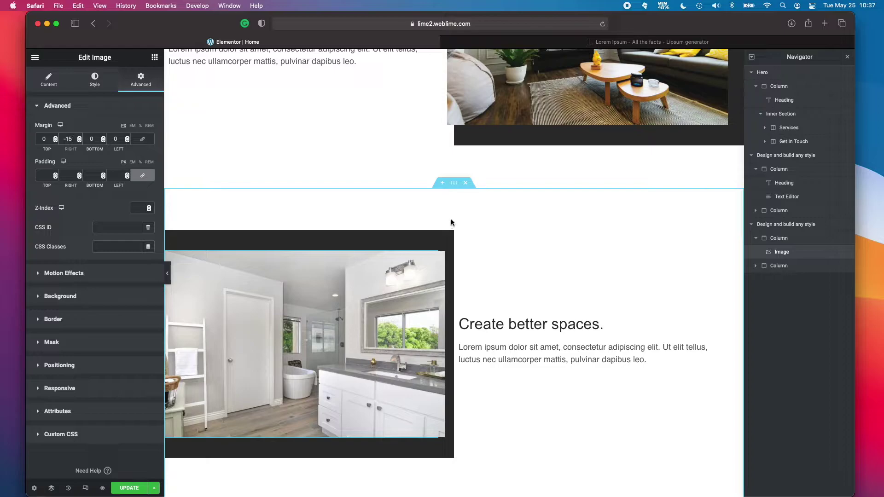
Set the bathroom image column's right padding to 0 and its left padding to 35 px.
scroll(451, 221, "down", 2)
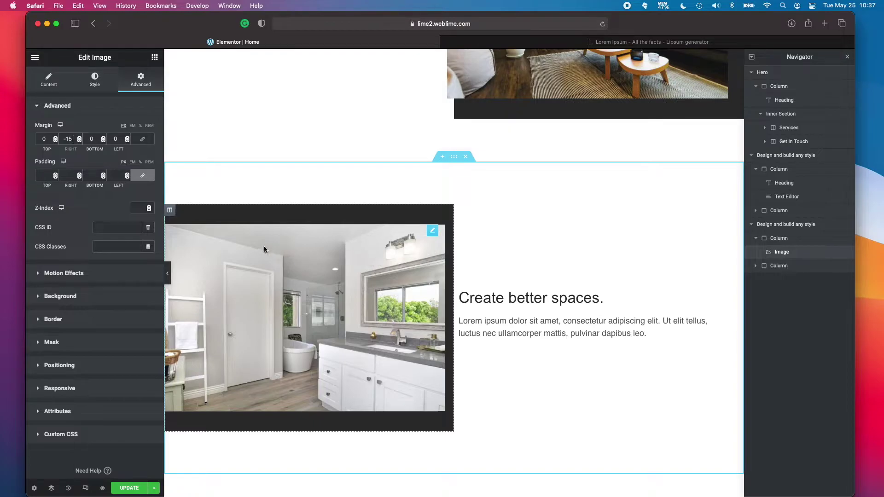
left_click(170, 210)
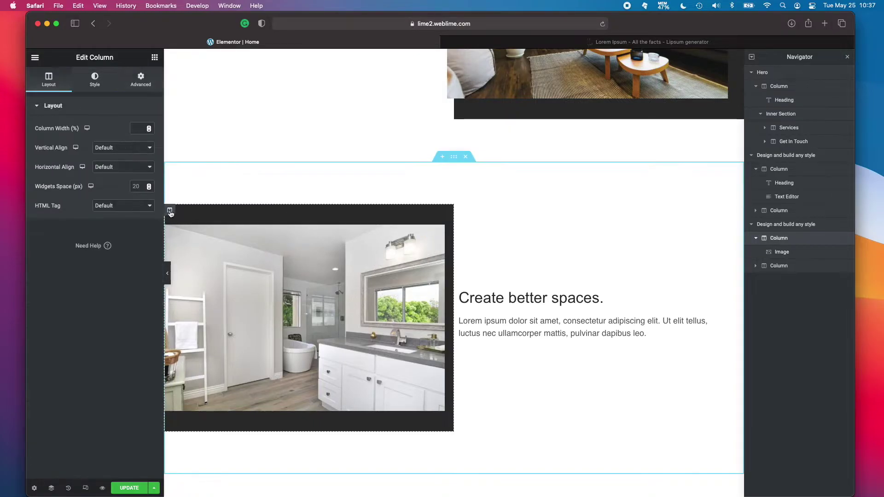
left_click(139, 82)
double_click(69, 176)
type("0")
double_click(116, 176)
type("35")
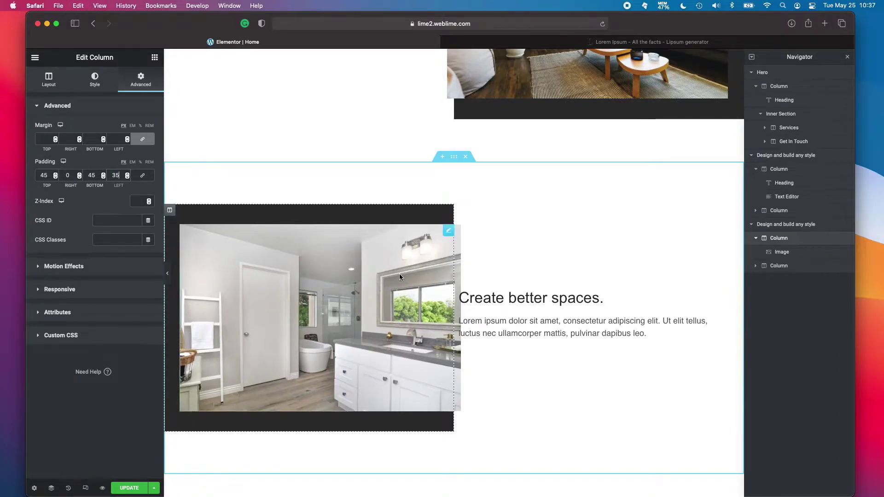
Change the bathroom image column's background to the blue global color.
scroll(397, 270, "down", 1)
scroll(397, 226, "up", 6)
scroll(543, 195, "down", 5)
scroll(543, 196, "down", 1)
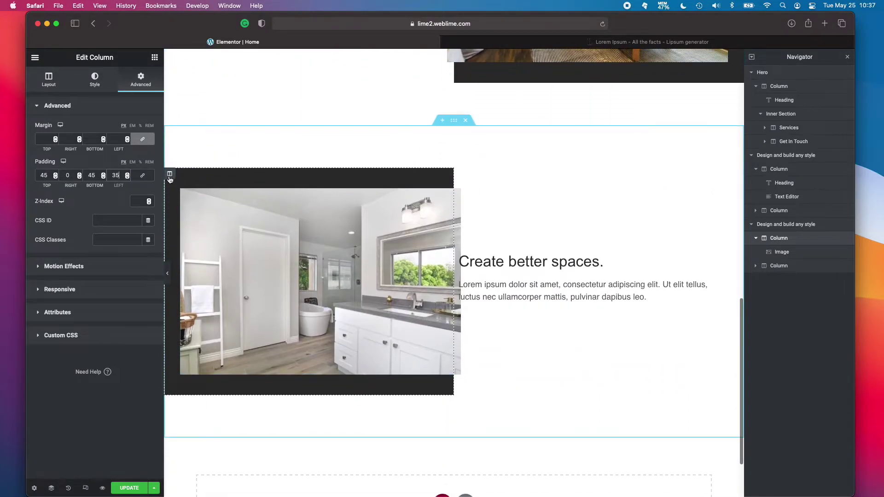
left_click(95, 87)
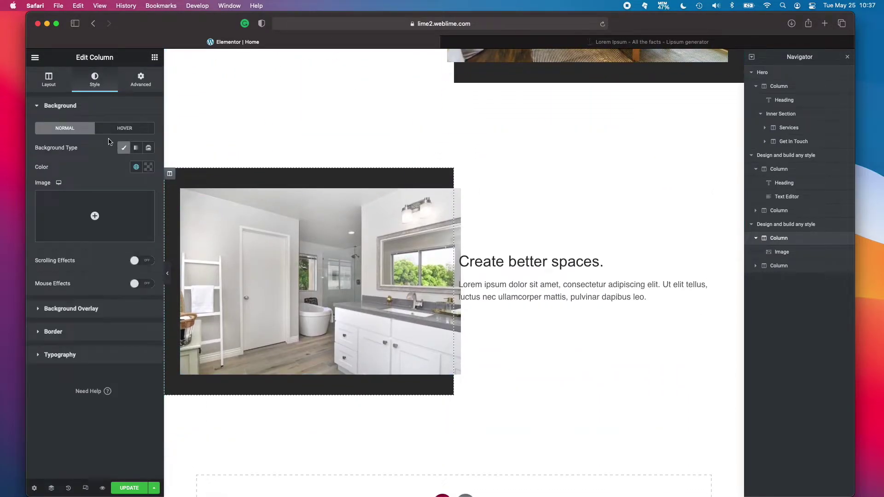
left_click(136, 167)
left_click(70, 205)
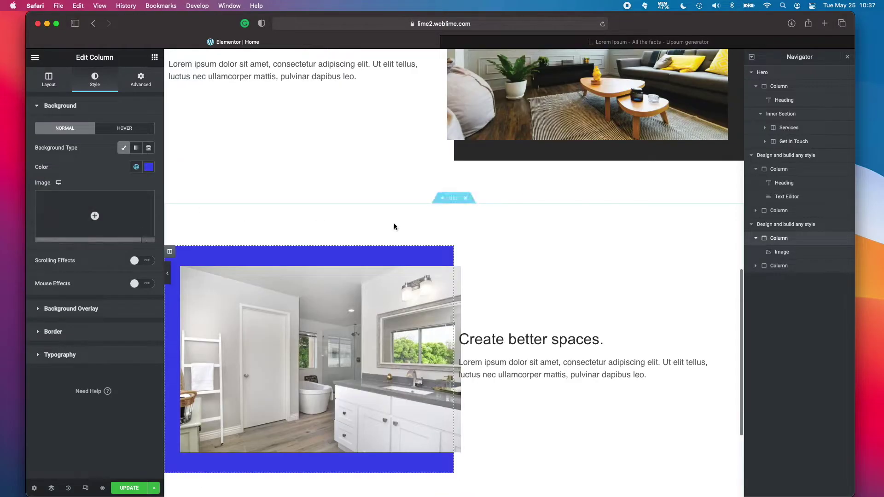
Give the "Create better spaces." text column 50 px of left padding with the padding values unlinked.
left_click(461, 338)
scroll(459, 175, "down", 2)
left_click(459, 172)
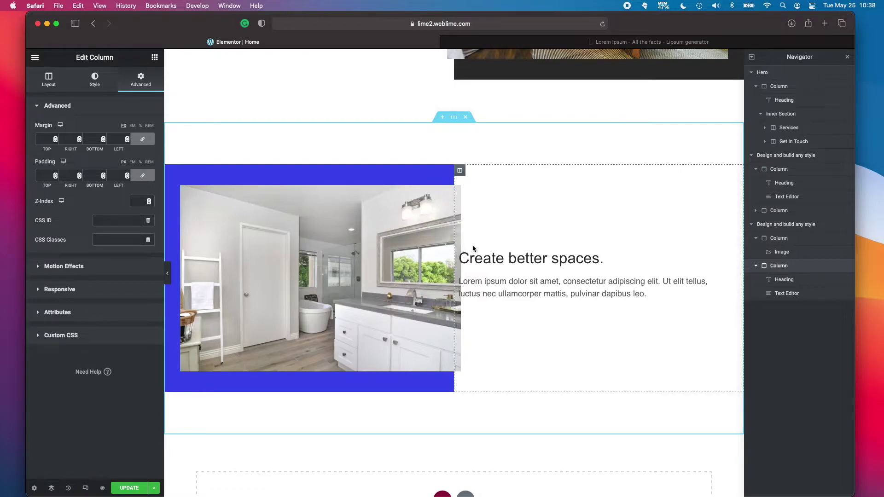
left_click(143, 178)
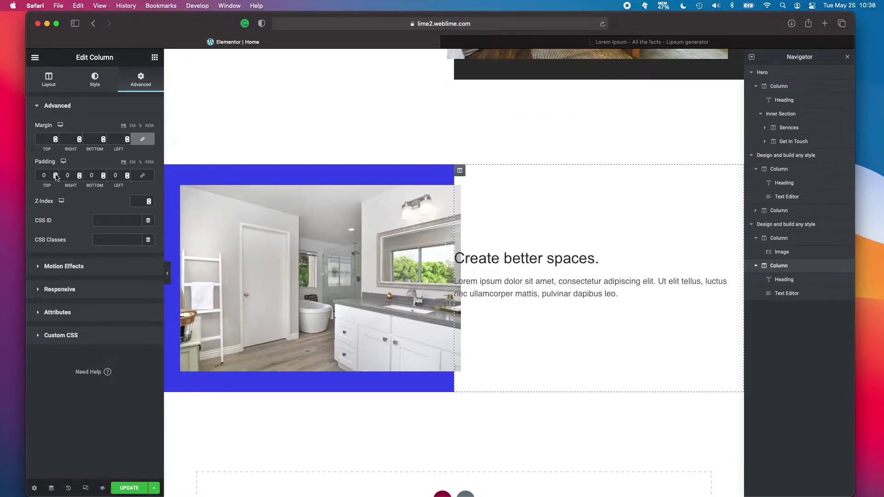
double_click(117, 176)
type("50")
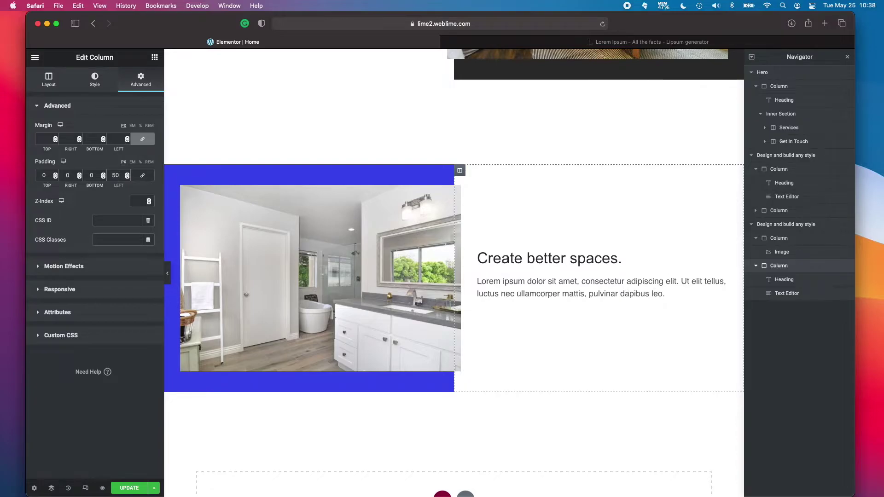
Preview the page without the editing controls and compare the layout of the two text-and-image sections.
scroll(536, 281, "up", 3)
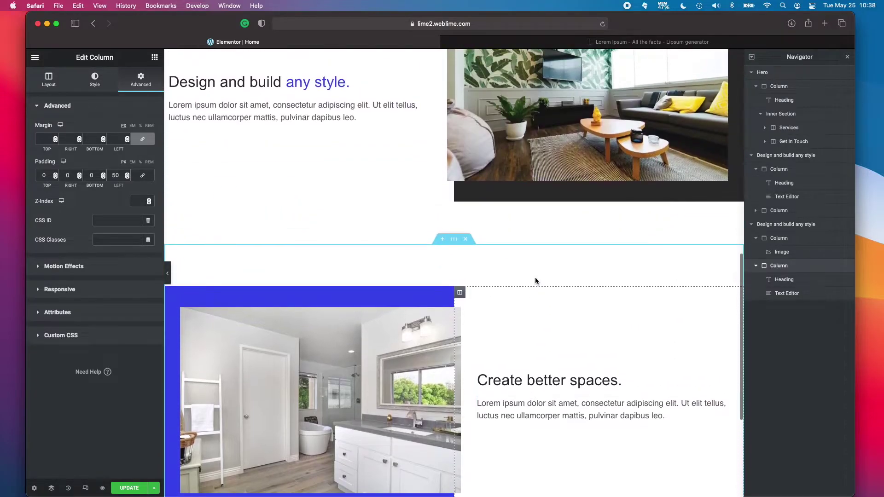
left_click(167, 273)
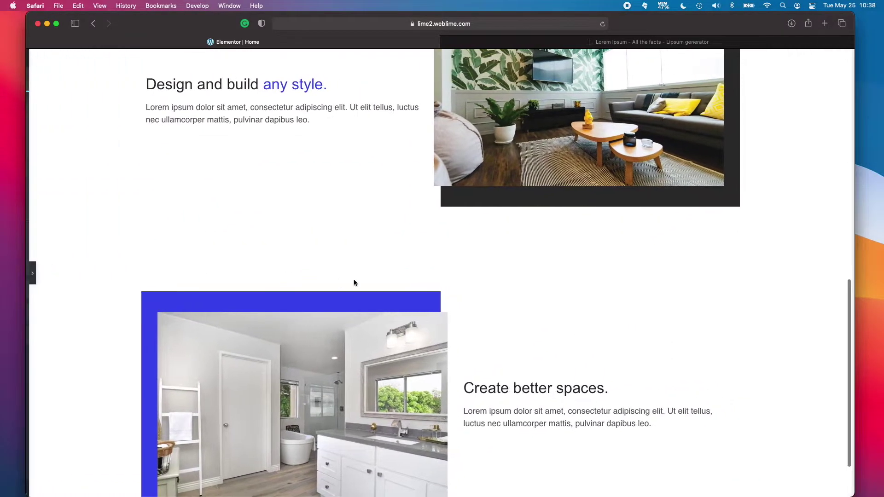
scroll(487, 288, "down", 2)
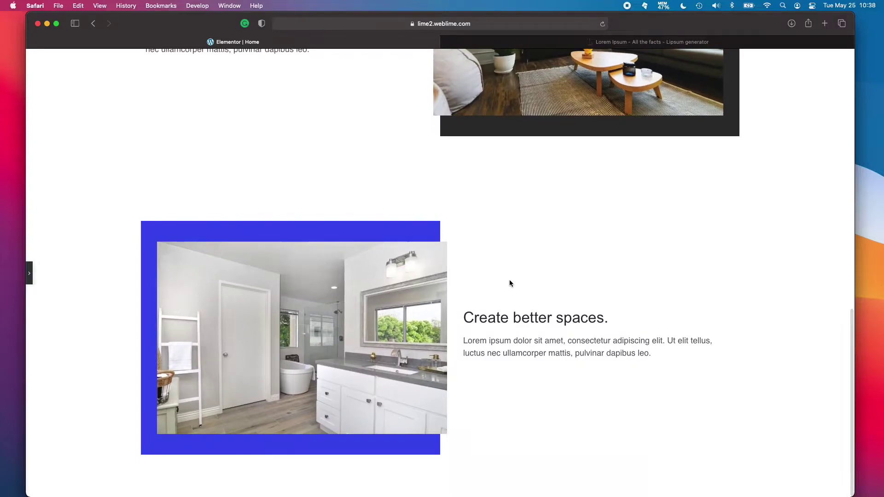
scroll(505, 279, "up", 4)
scroll(512, 282, "up", 2)
scroll(512, 282, "down", 4)
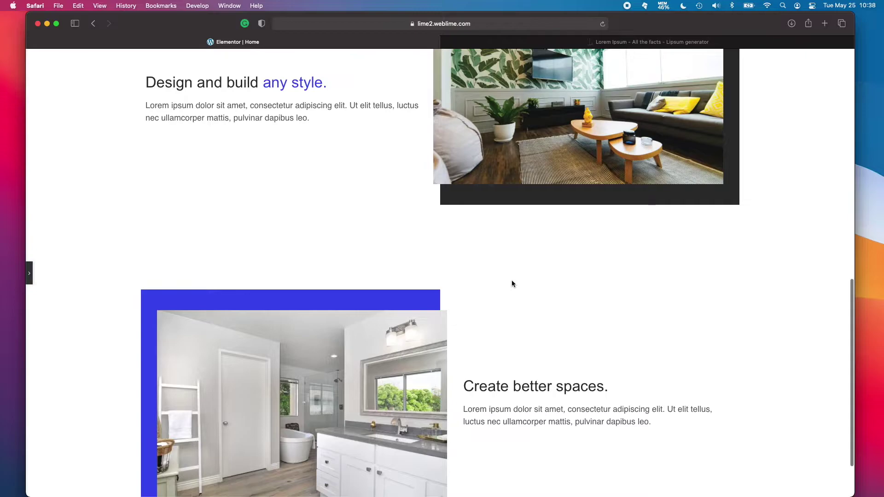
scroll(512, 284, "up", 3)
scroll(506, 281, "down", 3)
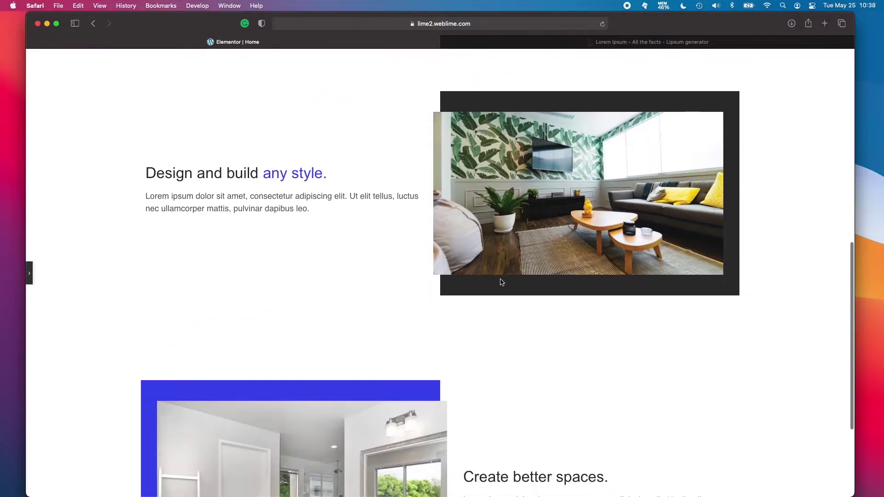
scroll(502, 282, "down", 4)
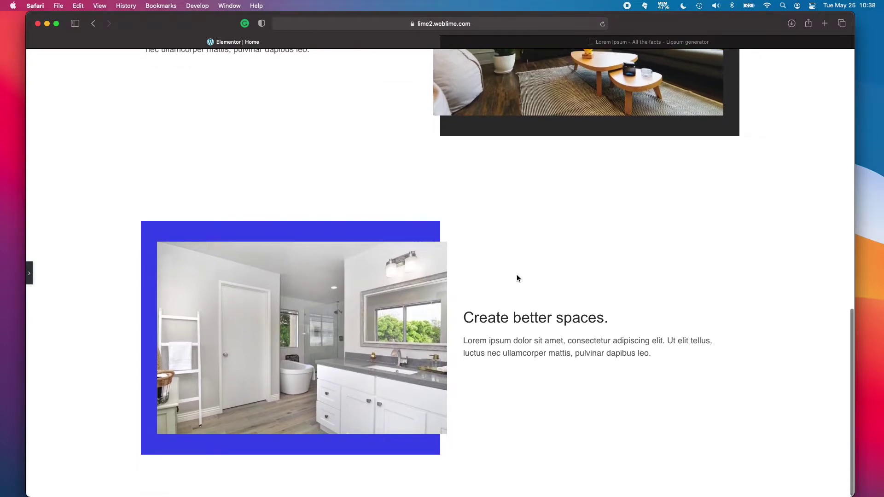
scroll(517, 284, "up", 4)
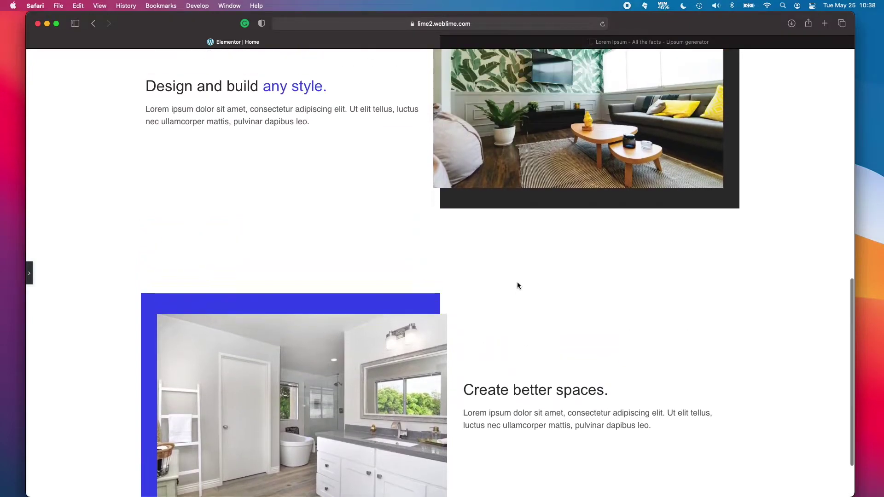
scroll(523, 285, "down", 3)
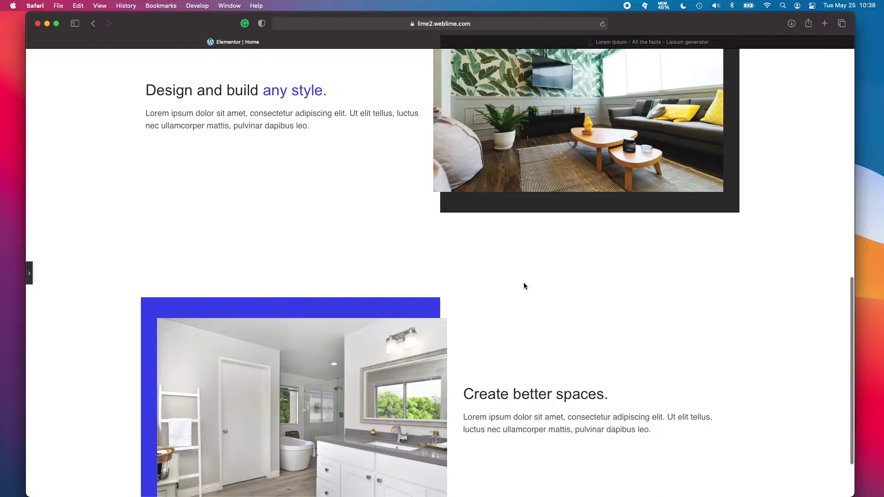
scroll(524, 286, "down", 3)
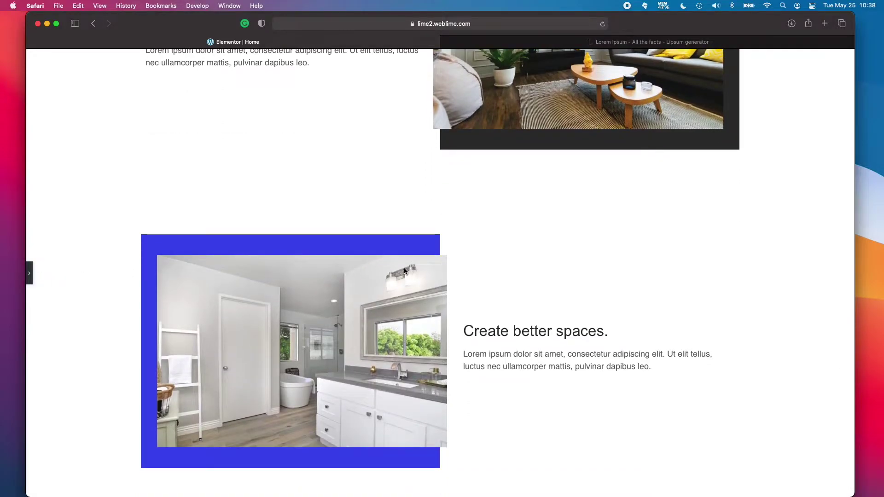
scroll(405, 270, "up", 5)
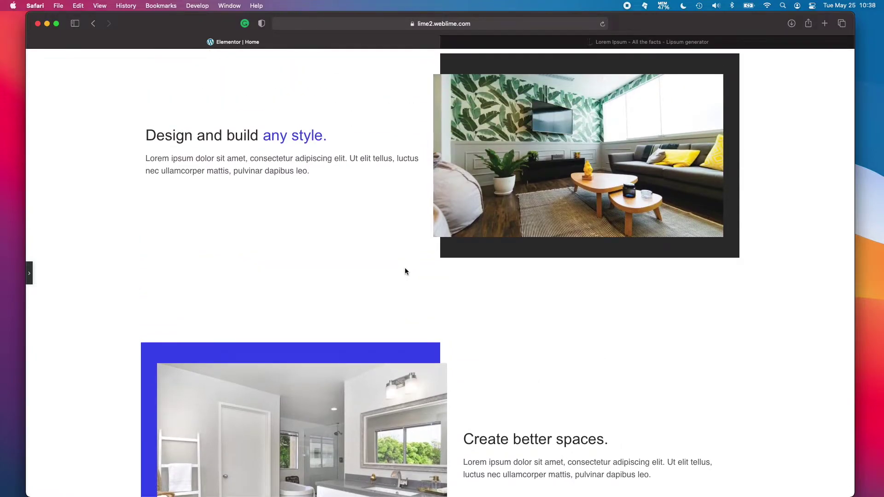
Check the "Create better spaces." section in the preview, restore the editing controls and review the page layout from the hero through both text-and-image sections.
scroll(405, 271, "down", 2)
scroll(328, 272, "down", 3)
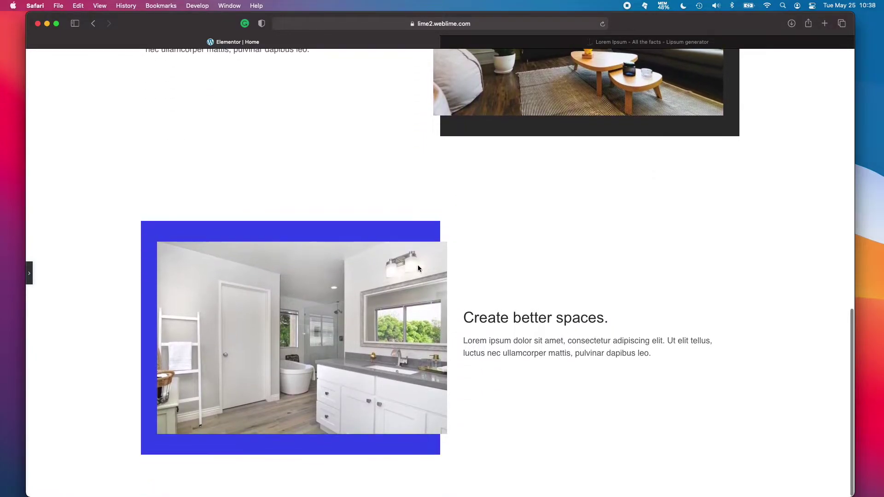
scroll(202, 272, "up", 3)
left_click(29, 273)
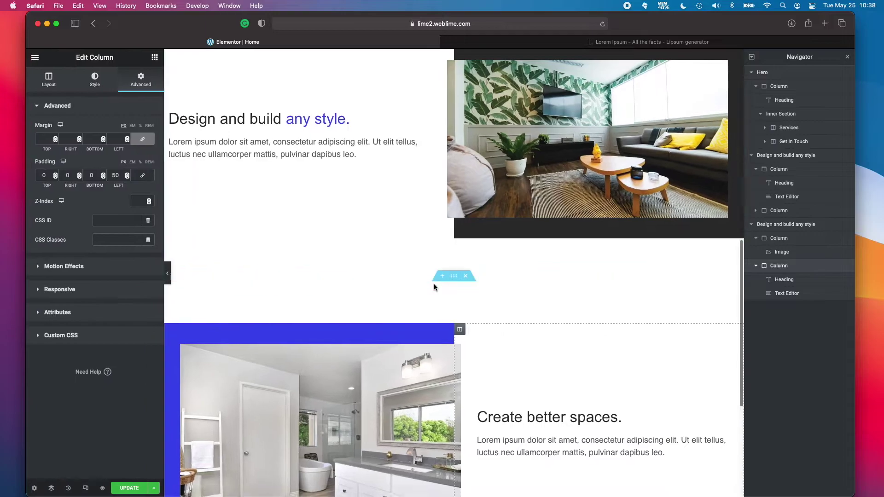
scroll(433, 284, "down", 2)
scroll(378, 305, "up", 10)
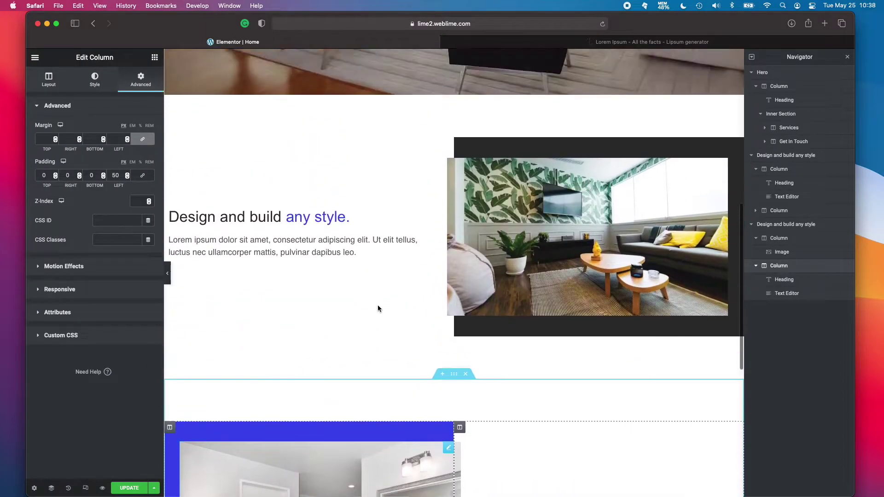
scroll(377, 305, "up", 5)
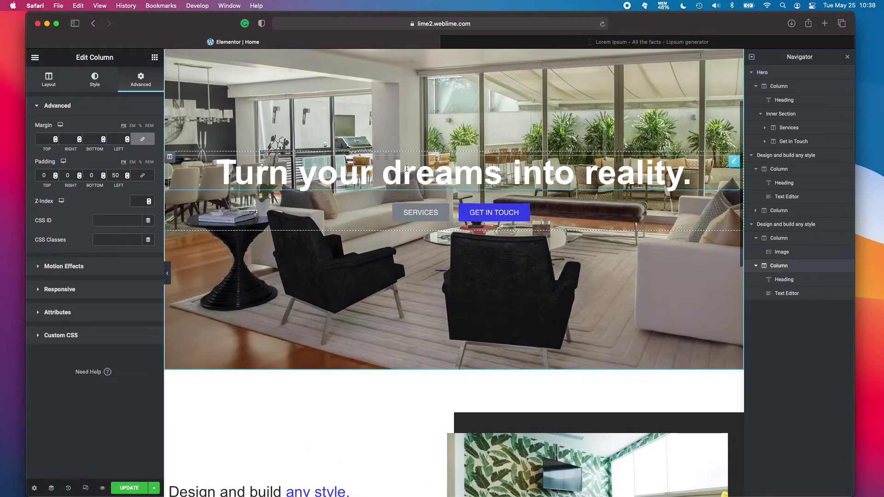
scroll(486, 267, "down", 12)
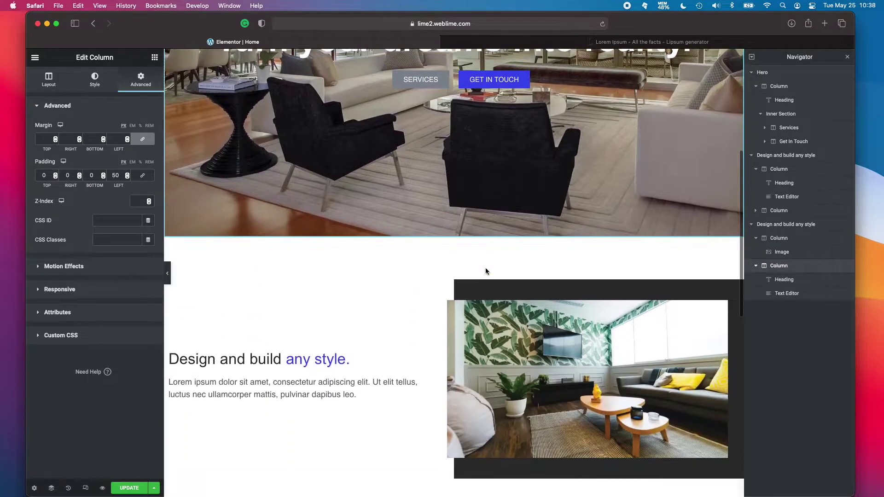
scroll(472, 281, "up", 13)
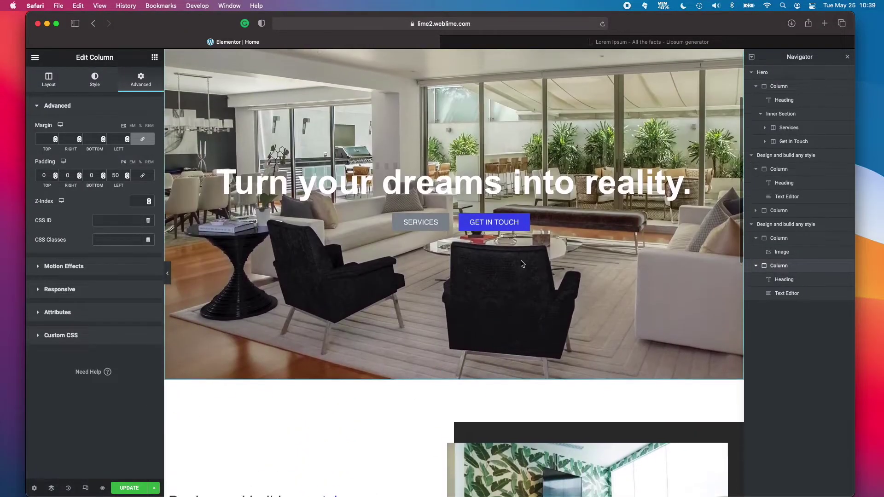
Increase the text shadow blur on the hero heading "Turn your dreams into reality.".
left_click(734, 187)
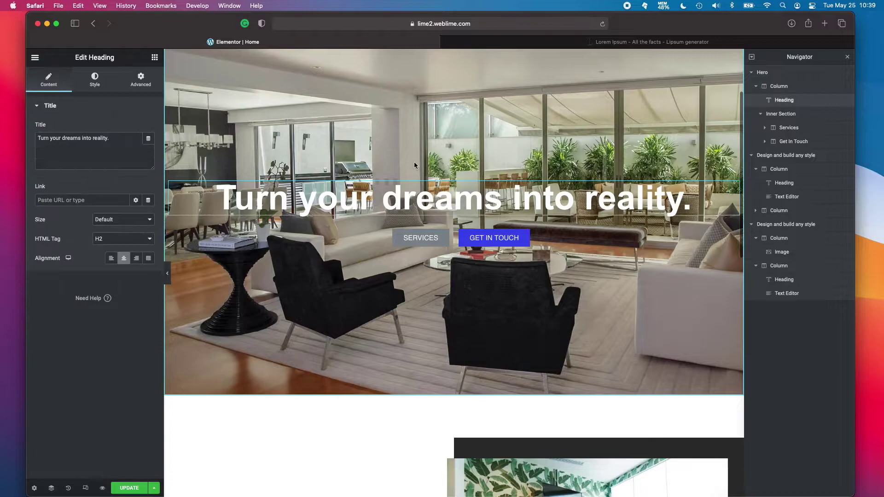
left_click(94, 79)
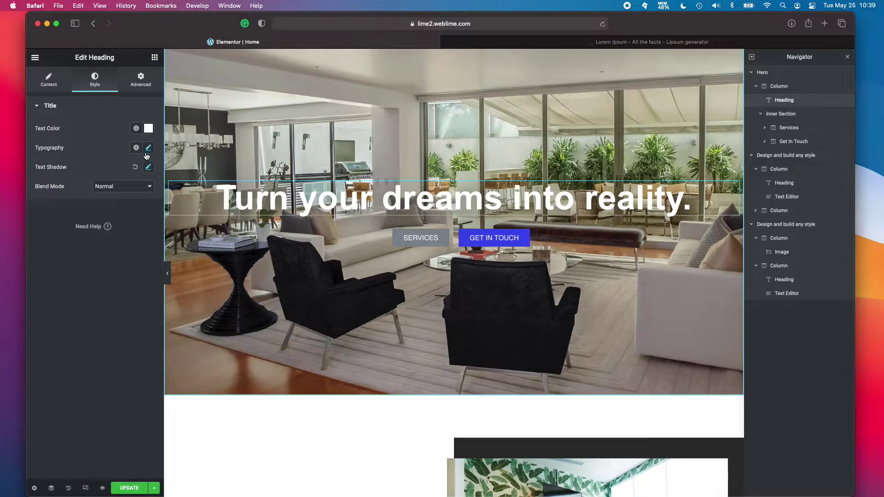
left_click(148, 167)
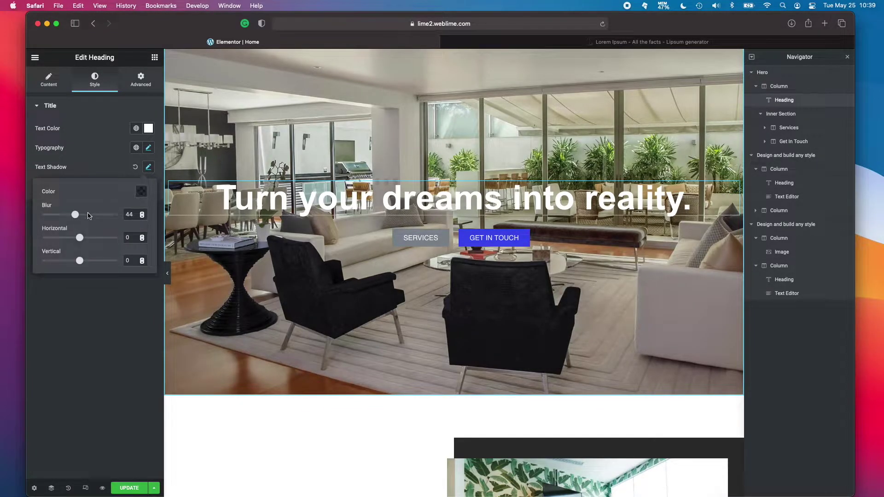
left_click_drag(75, 216, 103, 215)
left_click(107, 160)
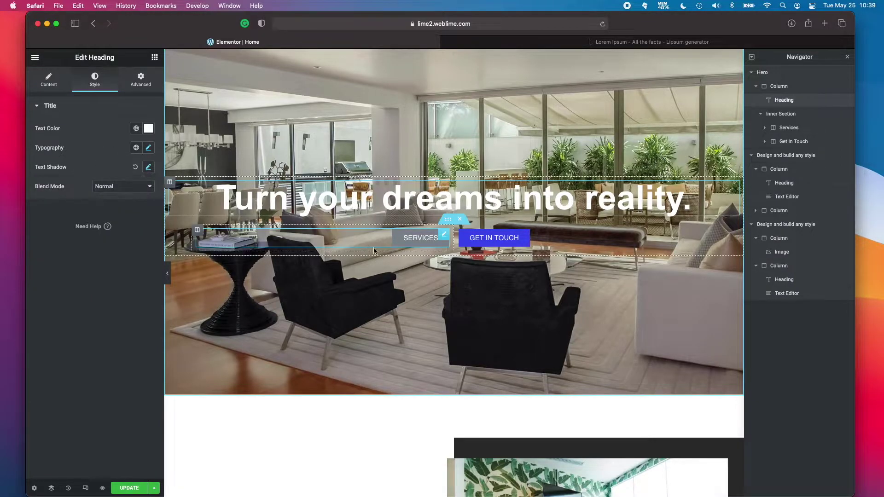
scroll(383, 270, "down", 15)
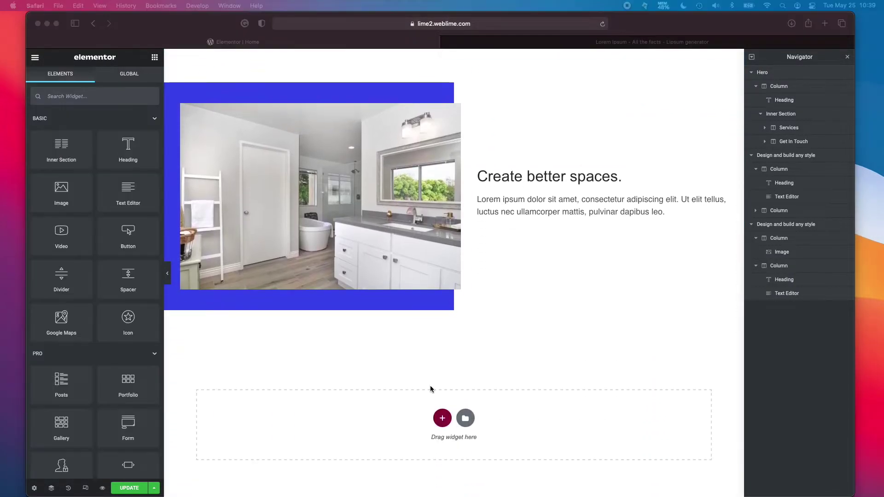
left_click(442, 418)
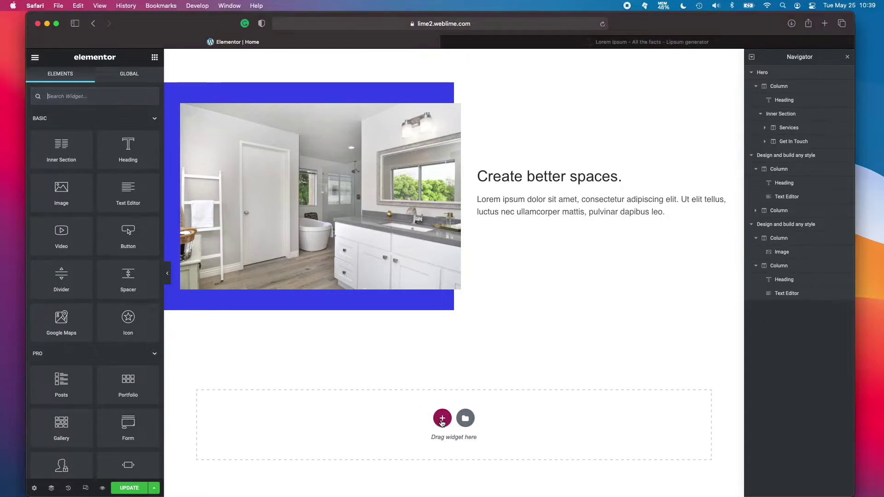
scroll(439, 423, "down", 2)
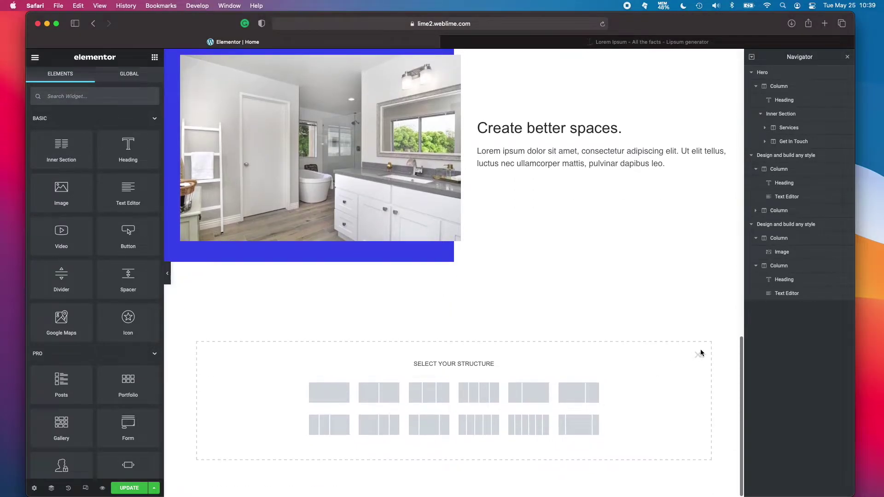
left_click(700, 357)
Open the template library's blocks for the empty area at the page end and filter them by the Call To Action category.
left_click(465, 419)
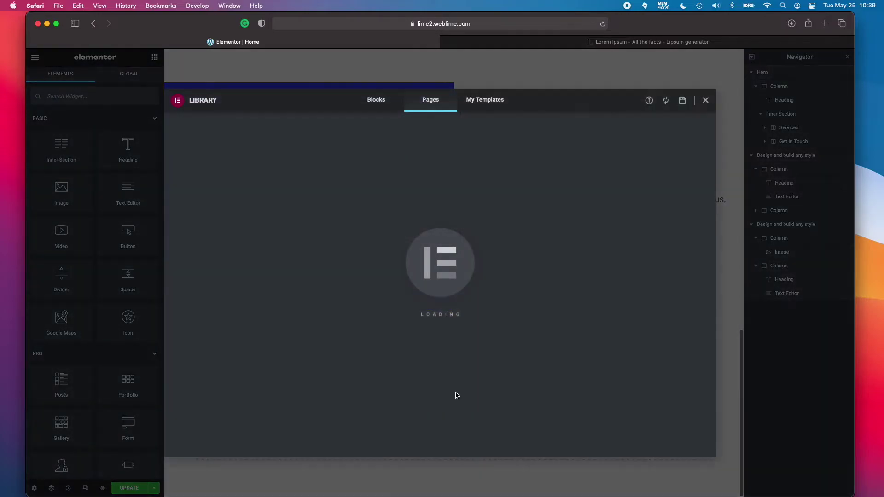
left_click(381, 104)
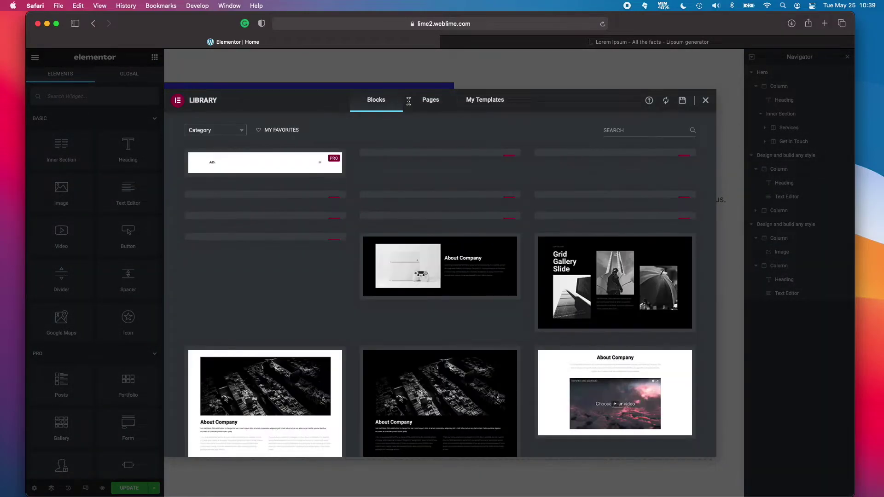
left_click(227, 132)
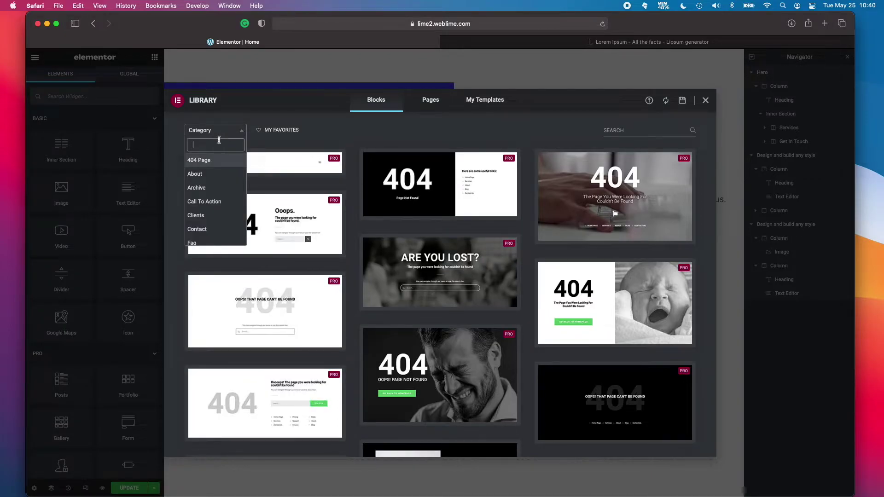
left_click(204, 202)
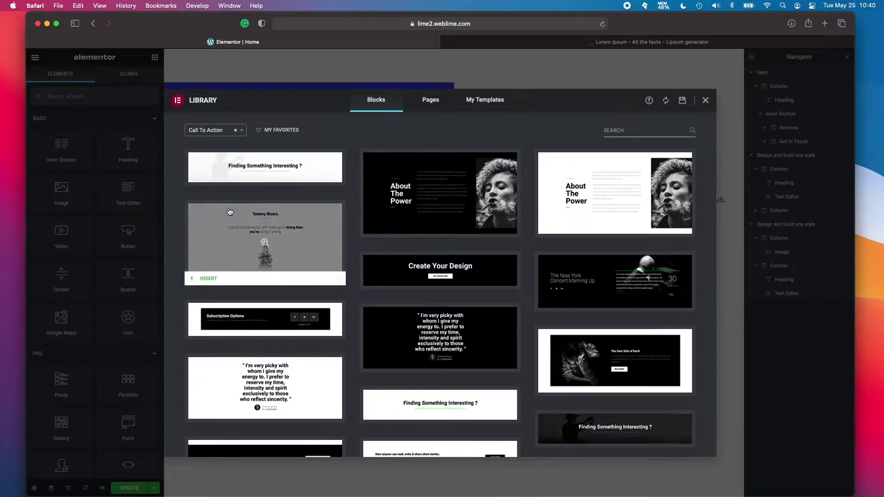
Insert the dark call-to-action block reading "Here anyone can read, write & share short stories." below the "Create better spaces." section.
scroll(399, 263, "down", 3)
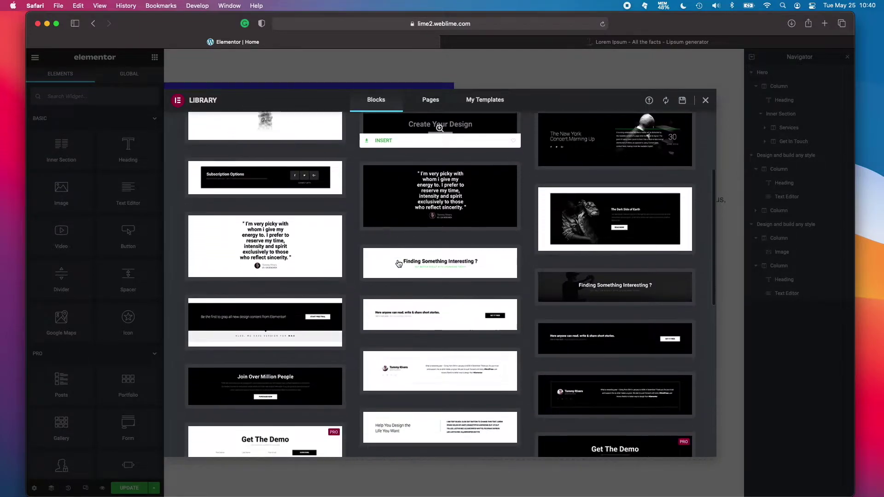
scroll(399, 263, "down", 4)
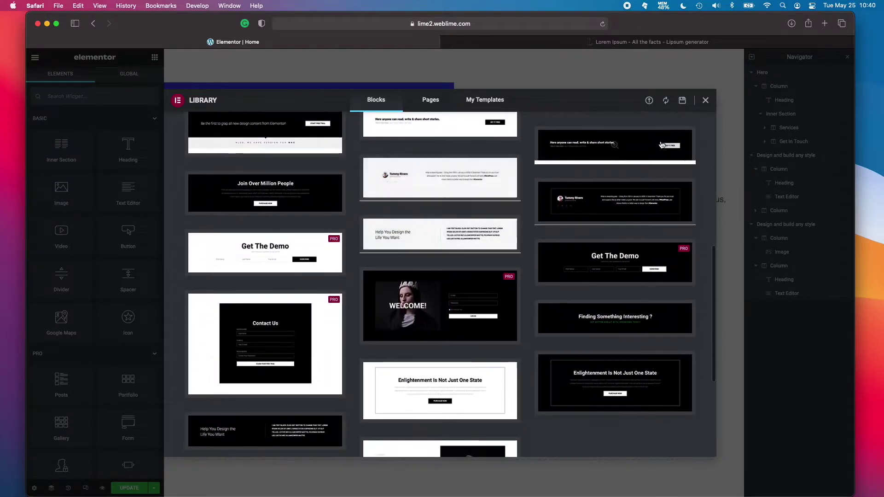
scroll(627, 150, "down", 2)
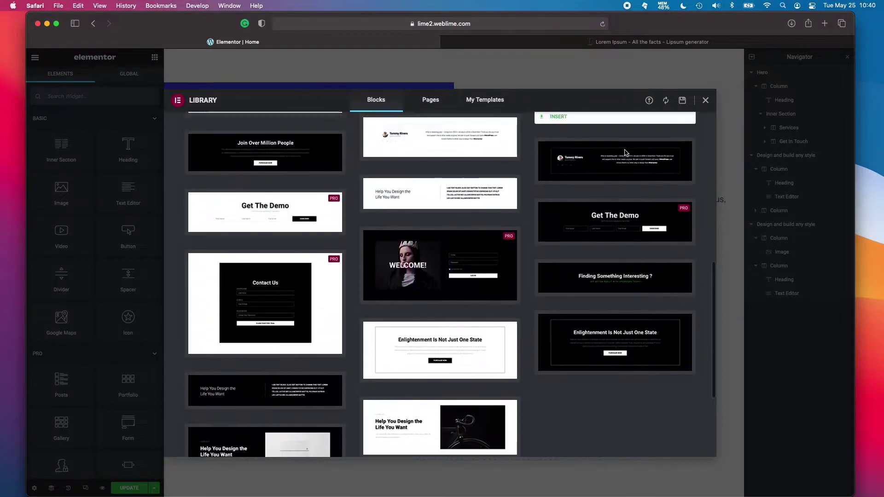
scroll(627, 152, "up", 3)
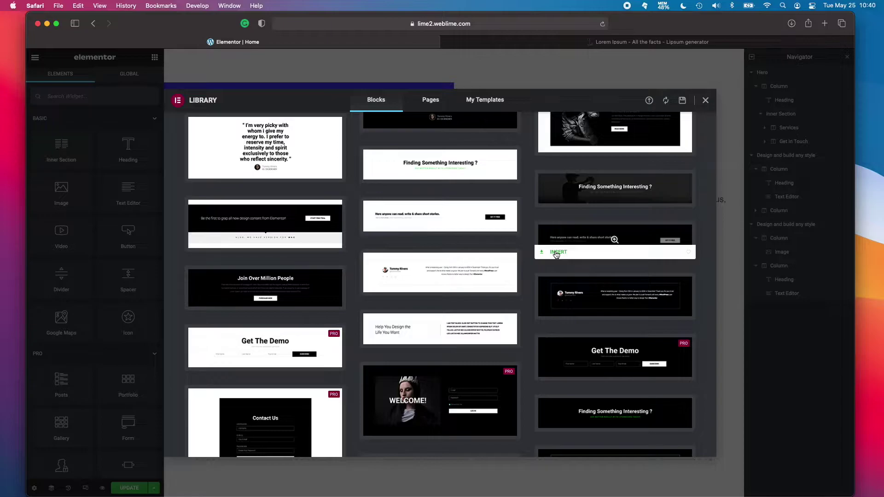
left_click(556, 252)
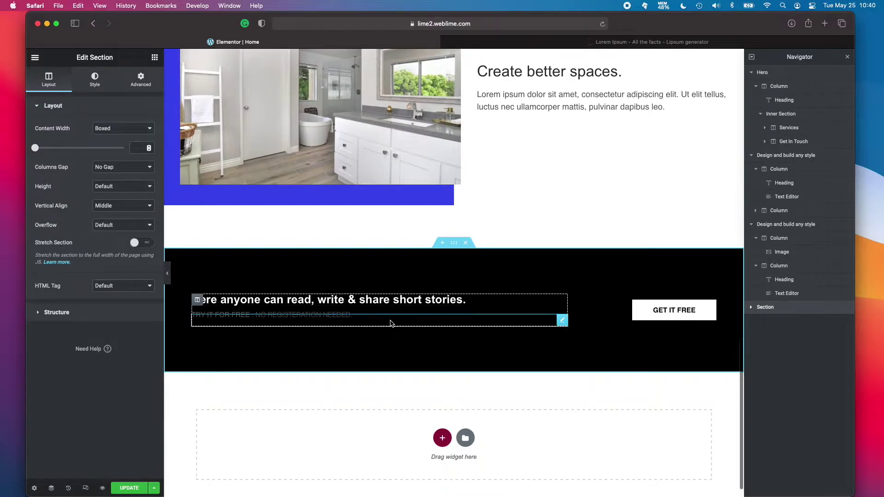
Delete the subtitle text from the call-to-action block and change its heading to "You have dreams. We have ideas.".
right_click(563, 320)
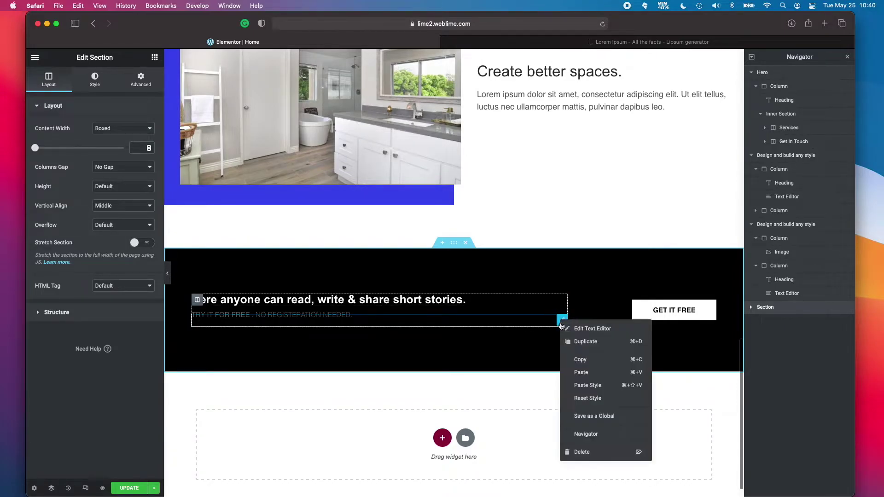
left_click(590, 454)
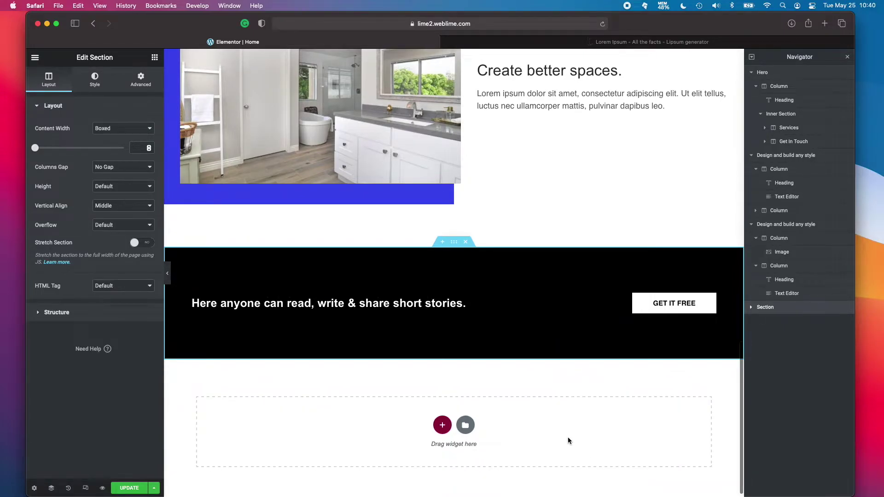
left_click(473, 304)
key("super+a")
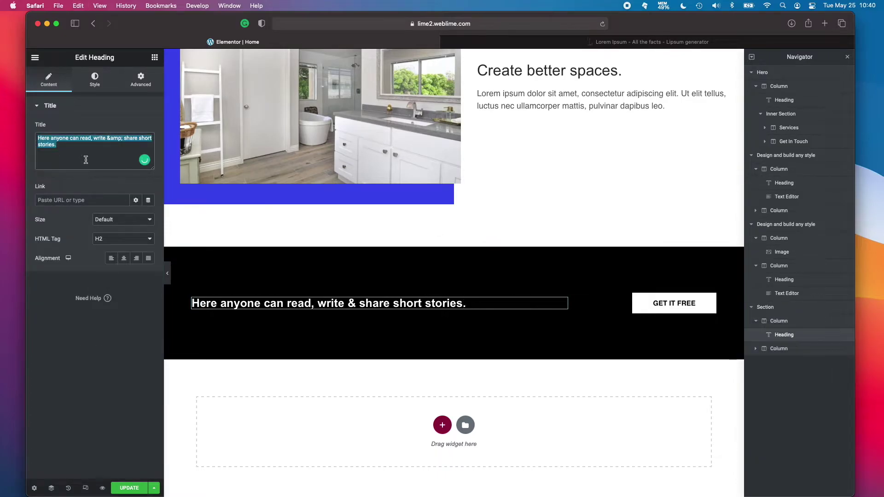
type("You have dreams. We have ideas.")
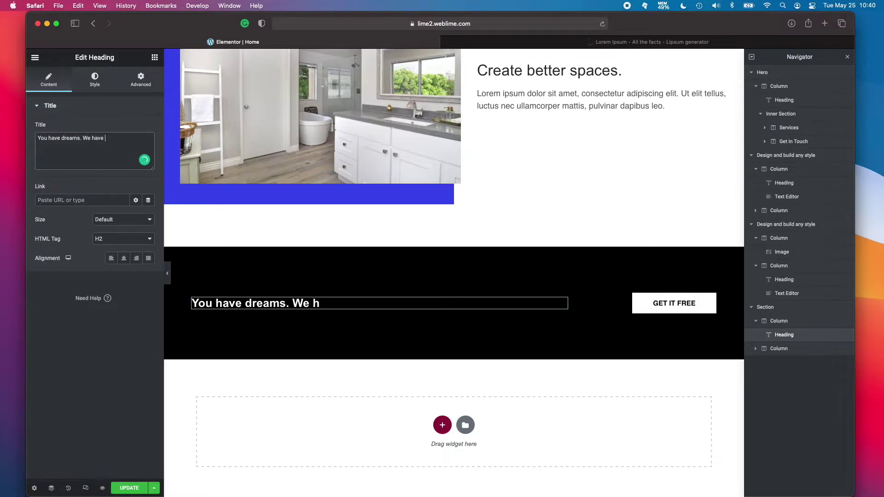
Set the call-to-action heading's font family to Arial and its size to 1.65 em.
left_click(103, 85)
left_click(148, 149)
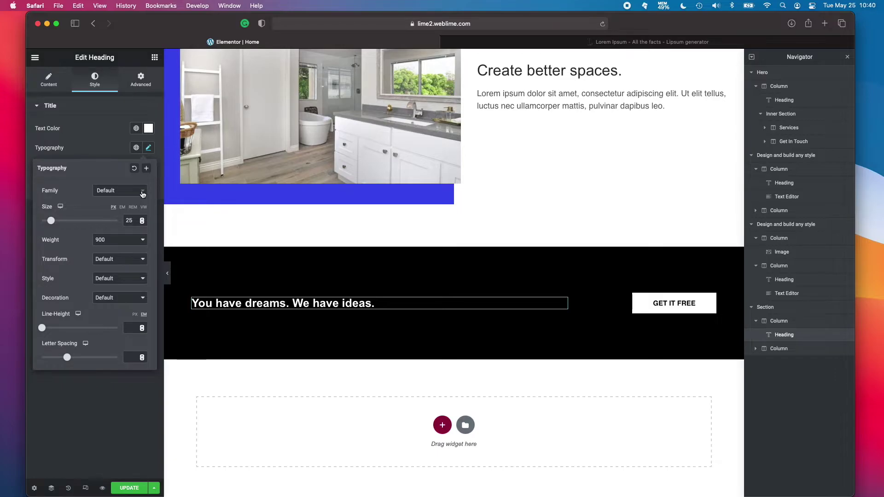
left_click(140, 193)
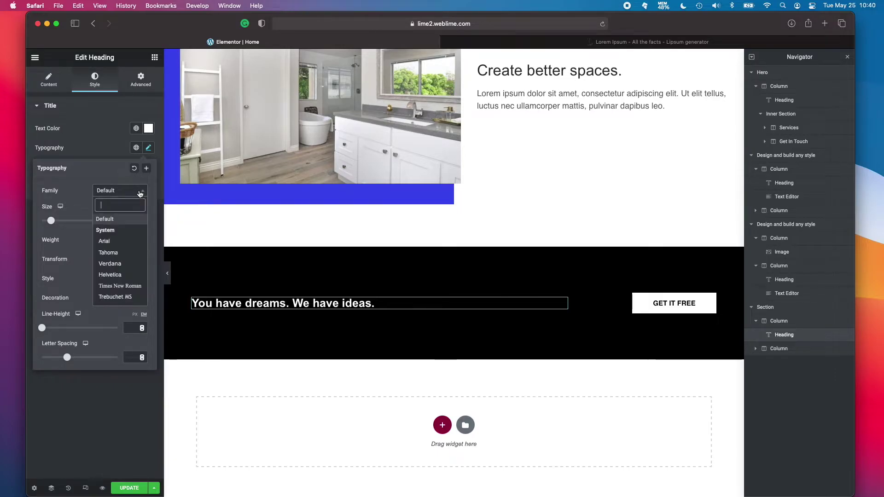
type("aria")
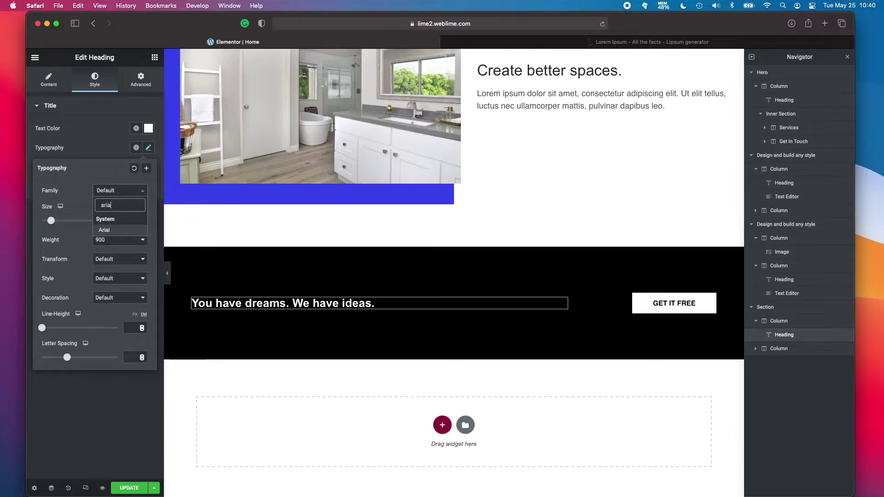
left_click(125, 229)
left_click(122, 207)
double_click(133, 223)
type("1.5")
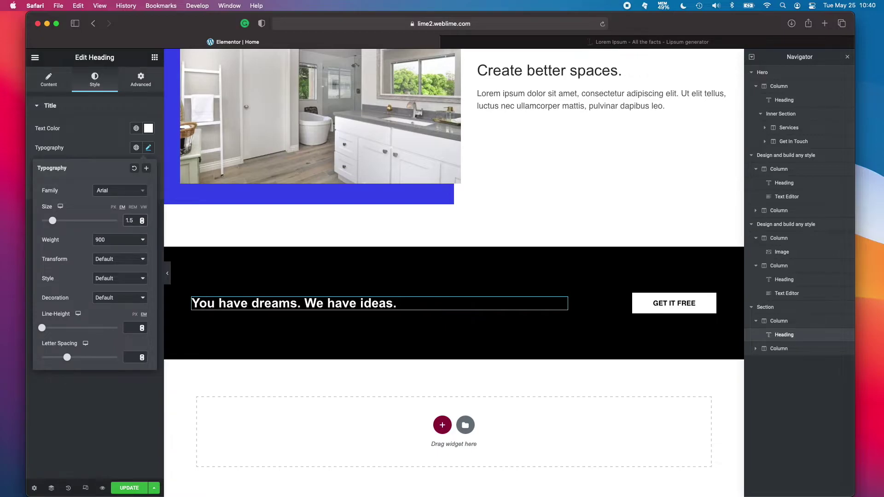
type("6")
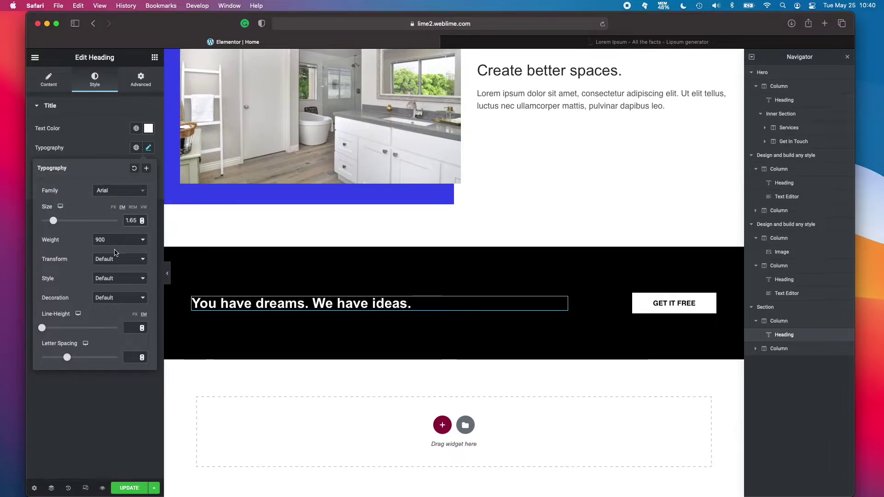
Set the call-to-action heading's text transform to Capitalize and close its typography settings.
left_click(117, 259)
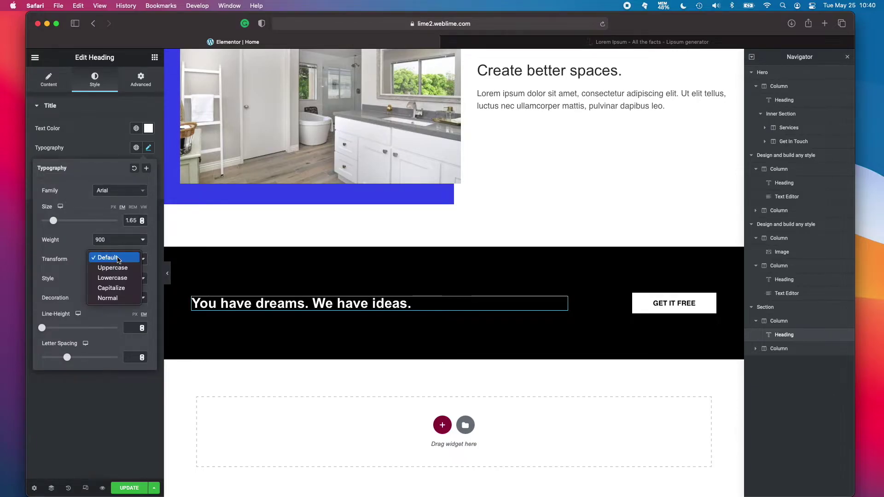
left_click(123, 288)
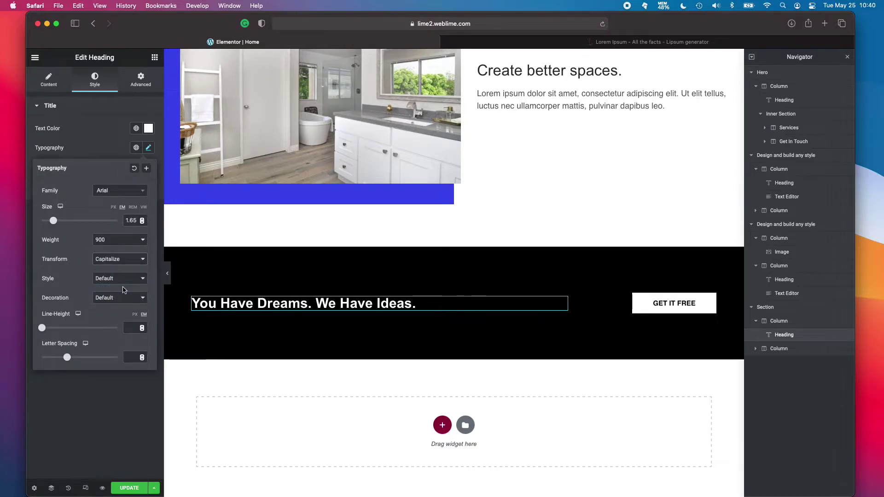
left_click(108, 152)
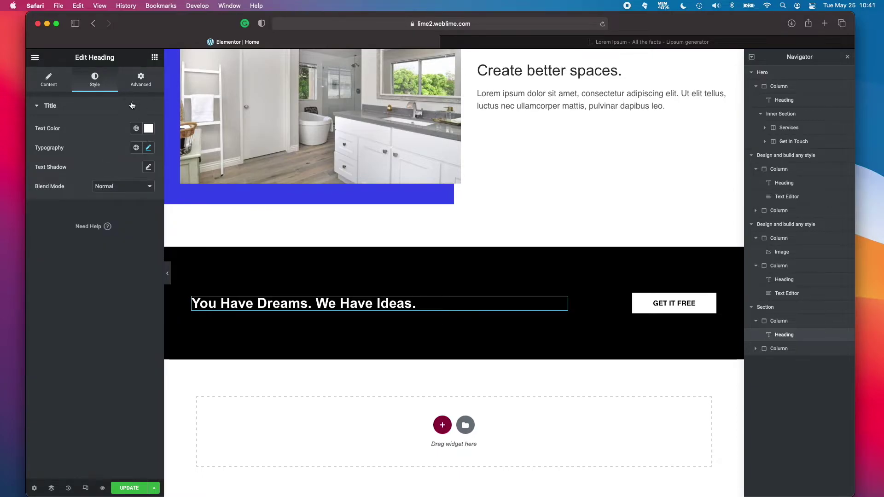
Set the call-to-action section's background to the global Accent color after trying the global Primary color.
left_click(532, 284)
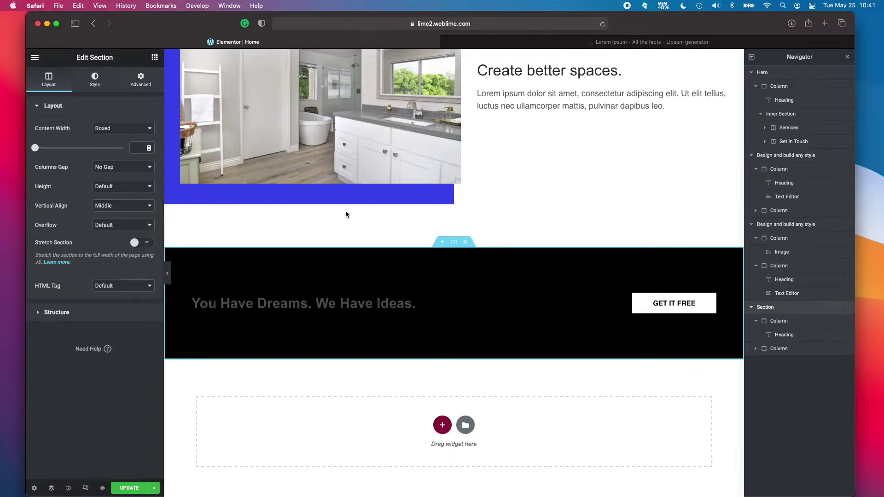
left_click(95, 79)
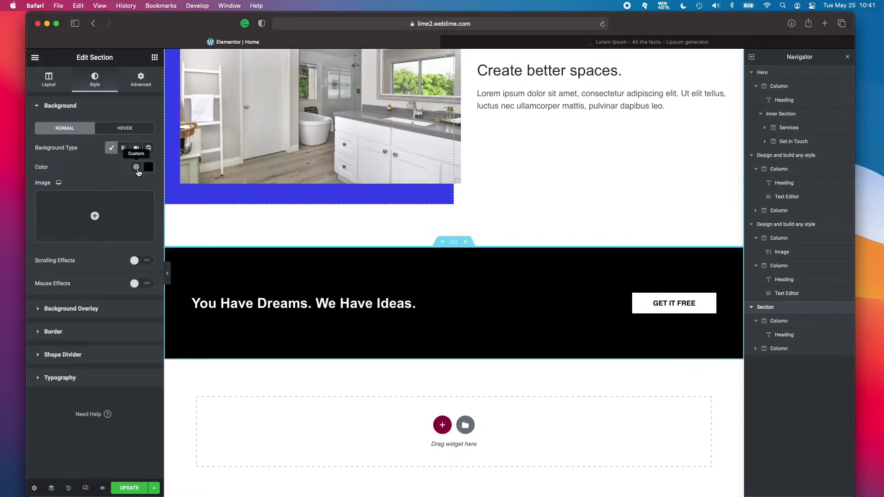
left_click(136, 167)
left_click(62, 210)
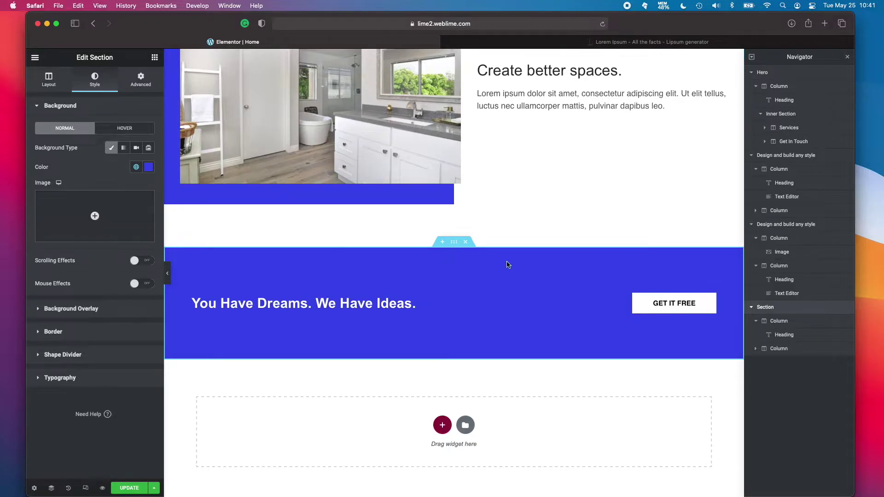
scroll(507, 262, "up", 3)
scroll(507, 265, "down", 2)
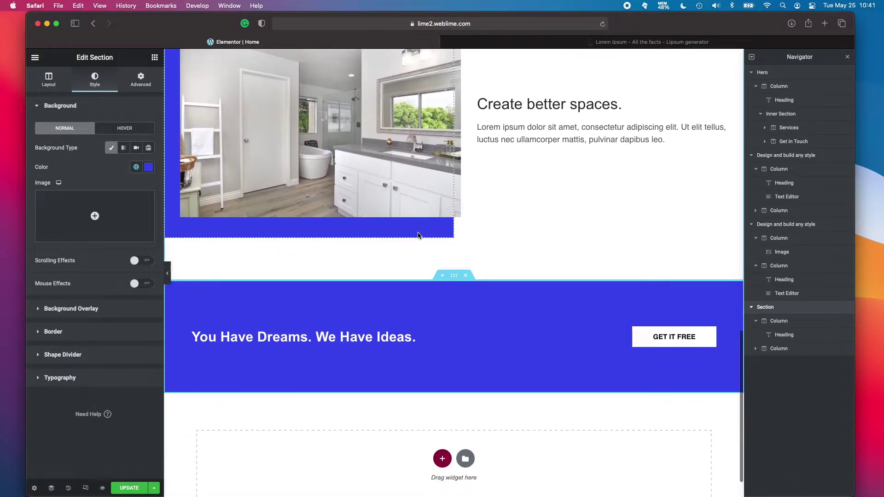
left_click(136, 168)
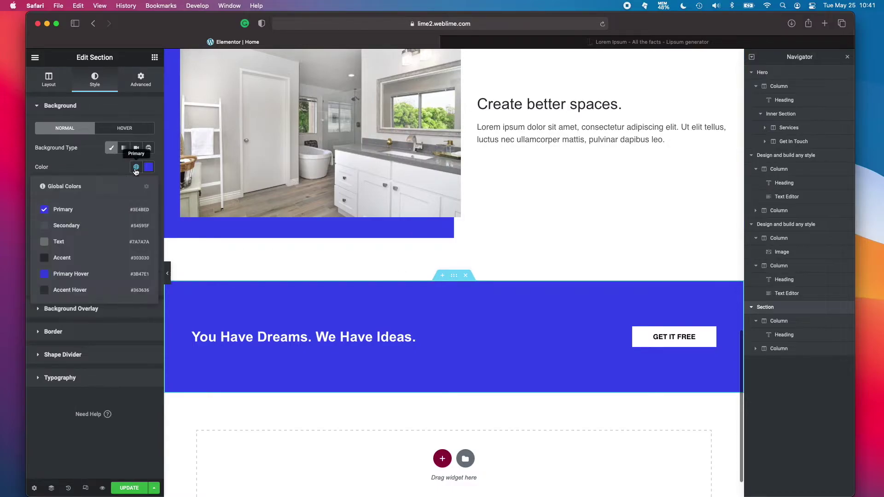
left_click(62, 258)
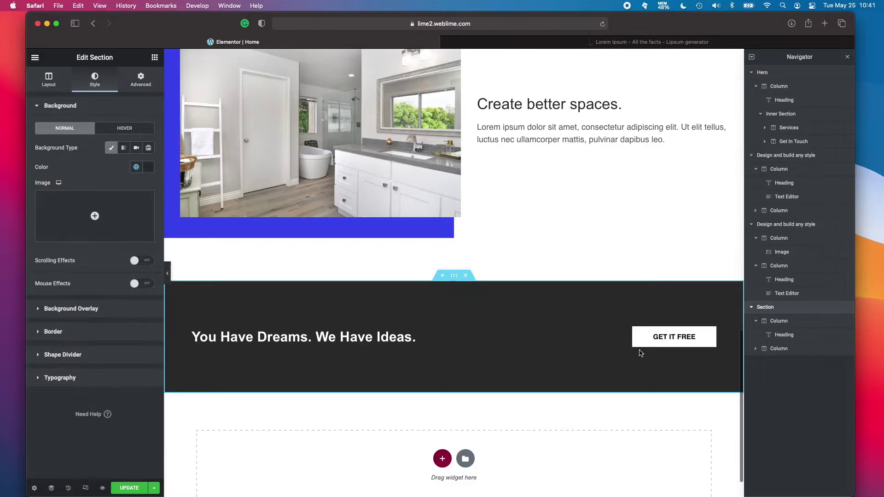
Set the background color of the call-to-action's "Get it free" button to the global Primary color.
left_click(712, 335)
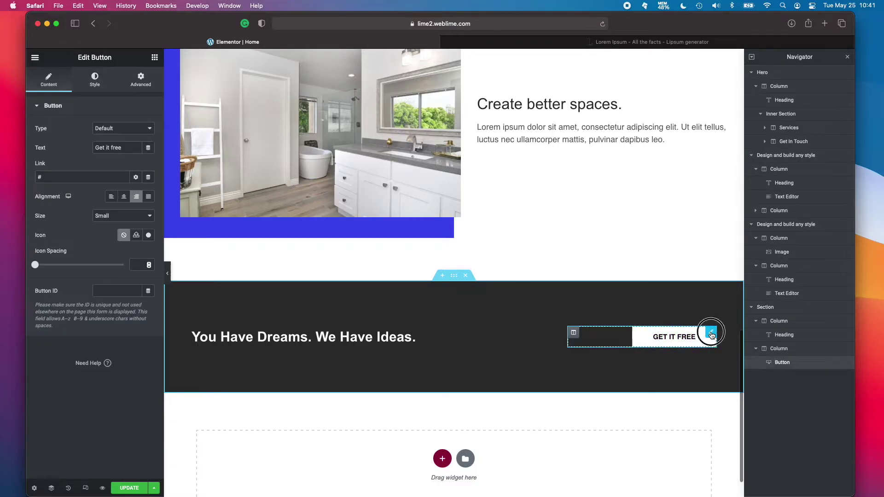
left_click(93, 81)
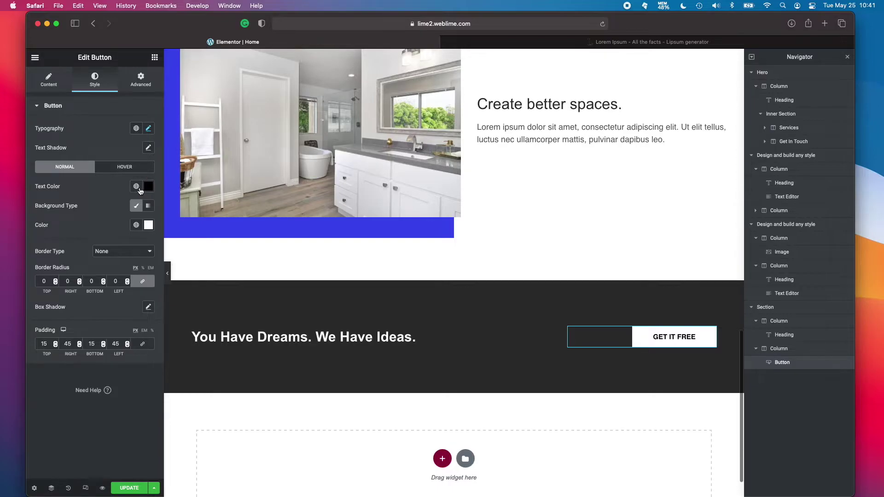
left_click(135, 207)
left_click(136, 206)
left_click(136, 208)
left_click(135, 207)
left_click(136, 225)
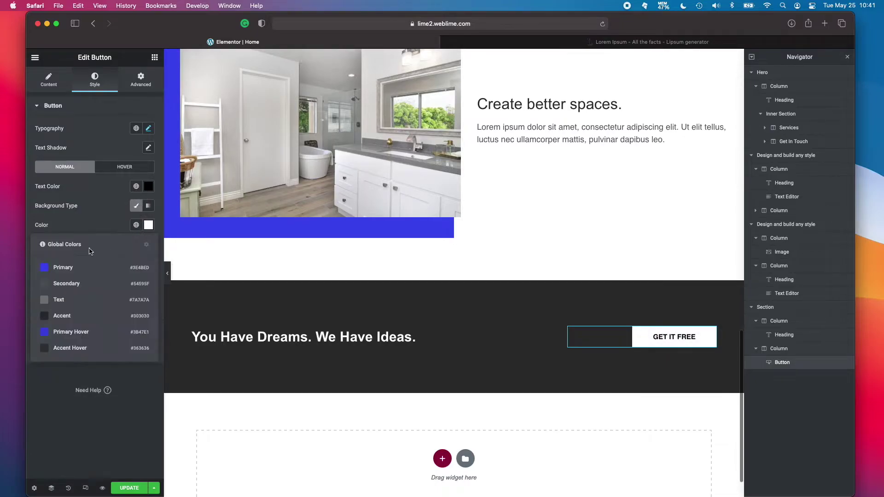
left_click(63, 267)
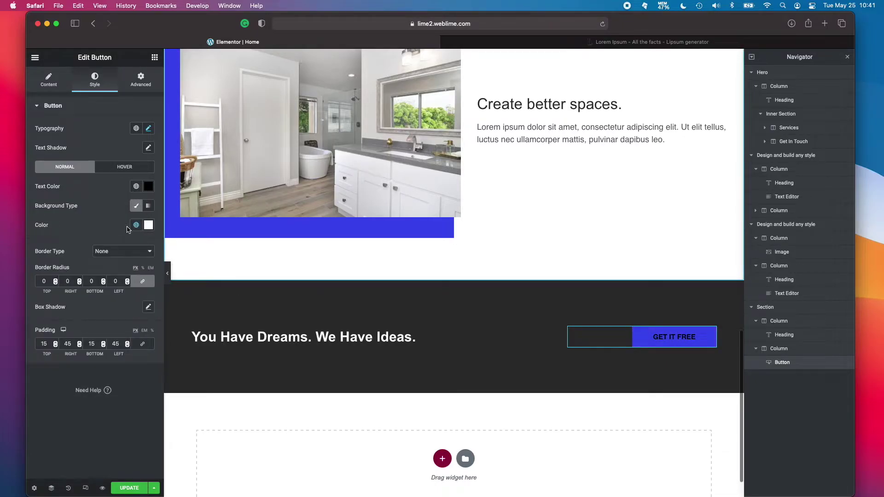
Set the "Get it free" button's normal text color to white.
left_click(136, 187)
left_click(148, 186)
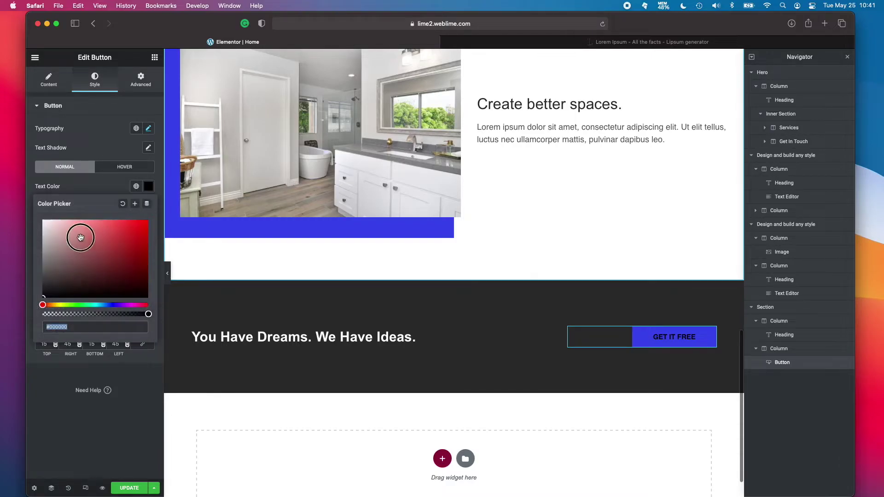
left_click(111, 193)
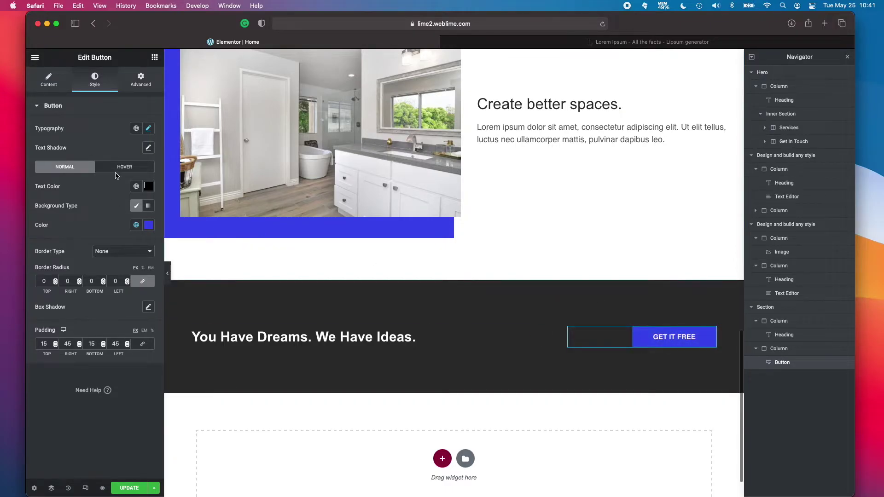
Clear the "Get it free" button's green hover background color and set its hover text color to white.
left_click(119, 169)
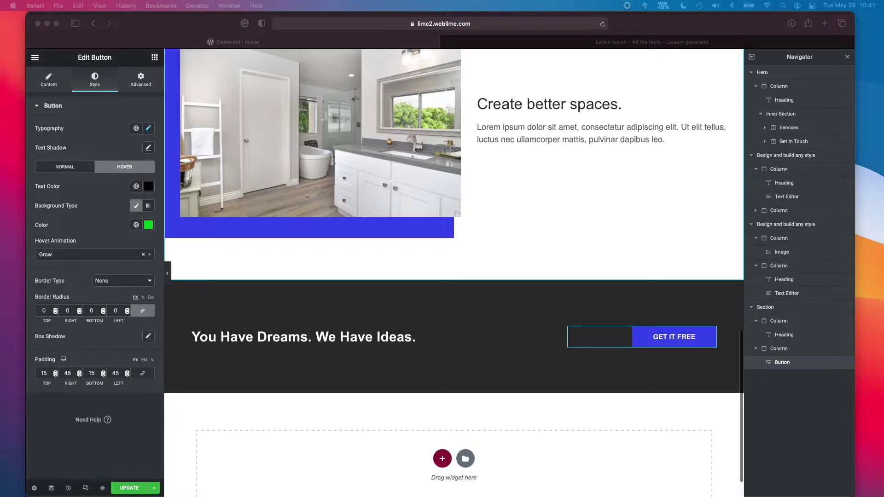
left_click(680, 346)
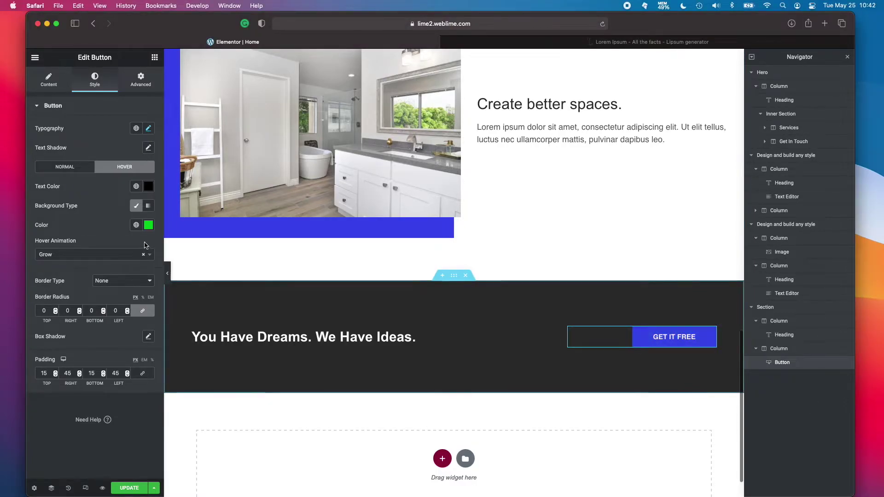
left_click(148, 225)
left_click(122, 242)
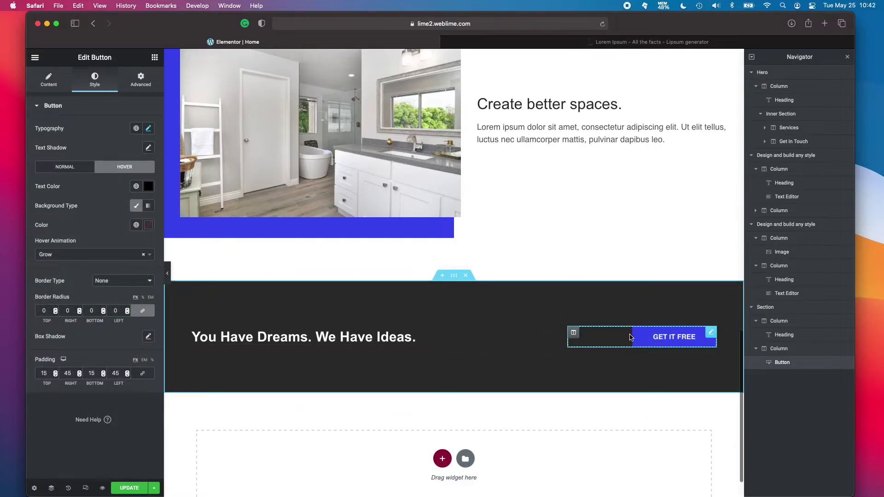
left_click(136, 189)
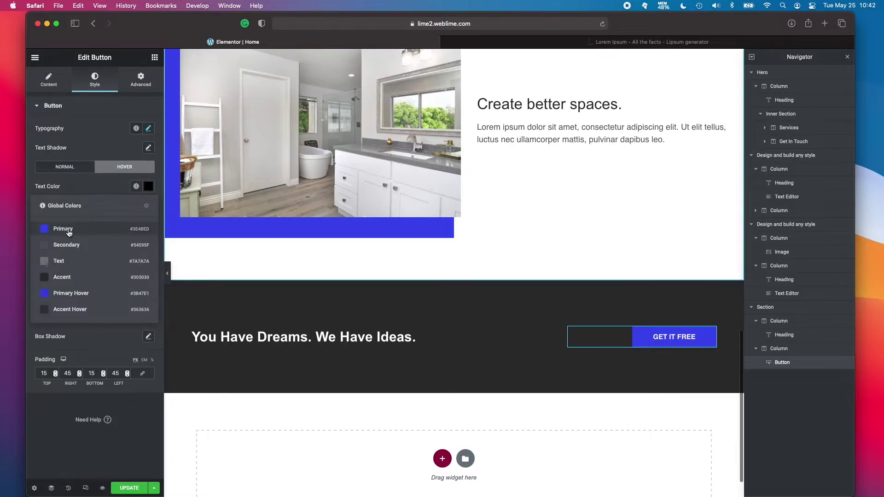
left_click(148, 186)
left_click(102, 193)
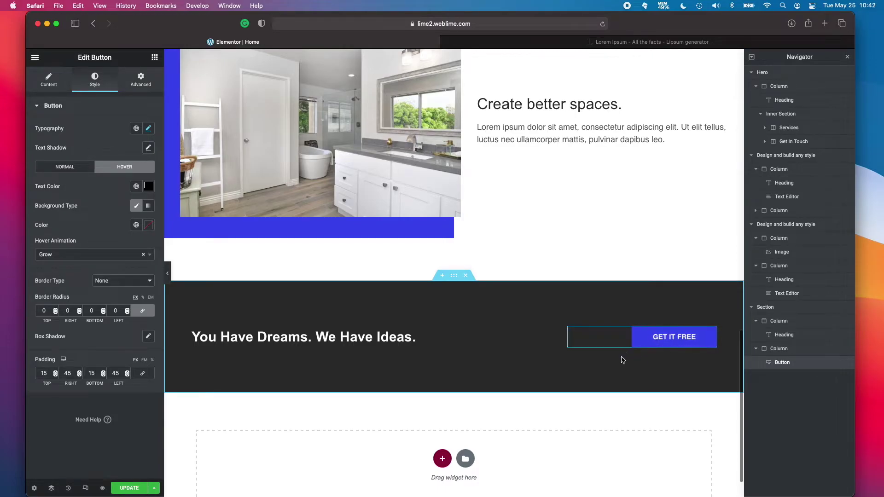
Set the button's hover background to the global Primary color and lower that color's opacity slightly.
left_click(138, 208)
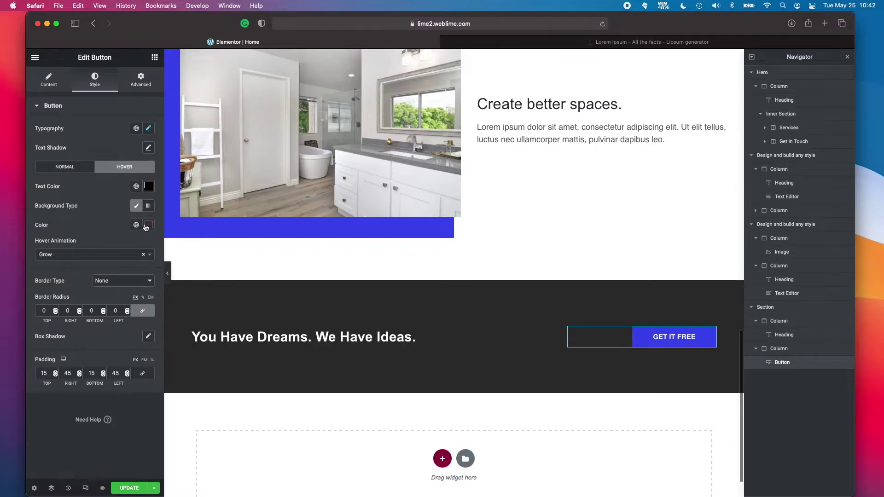
left_click(137, 225)
left_click(73, 263)
left_click(148, 228)
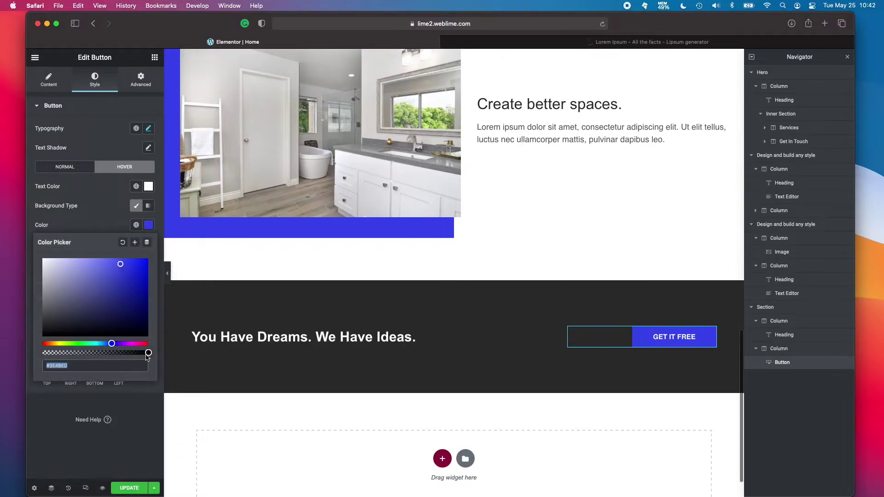
left_click_drag(143, 353, 141, 353)
left_click(111, 226)
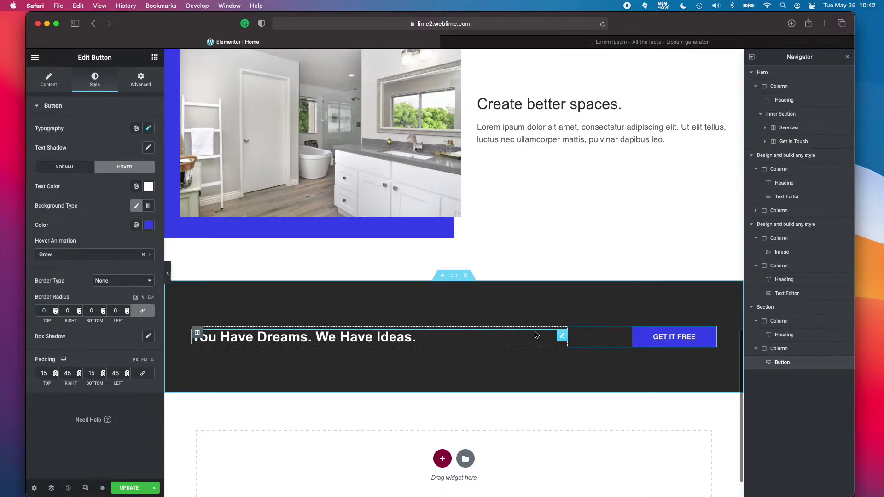
Add a new single-column section below the call-to-action section.
scroll(442, 354, "down", 2)
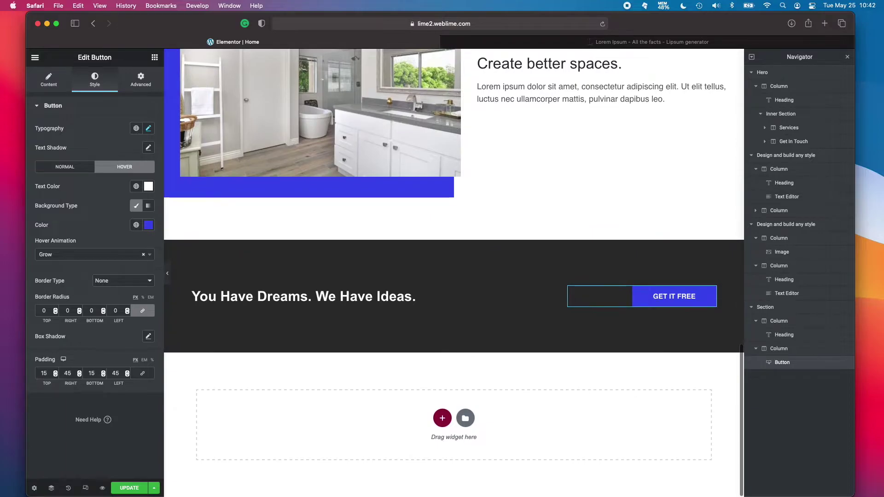
scroll(452, 377, "down", 1)
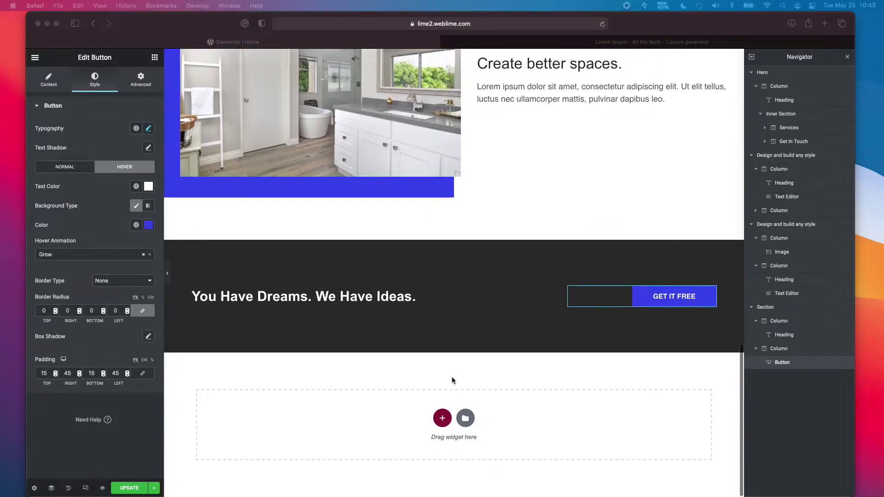
left_click(447, 381)
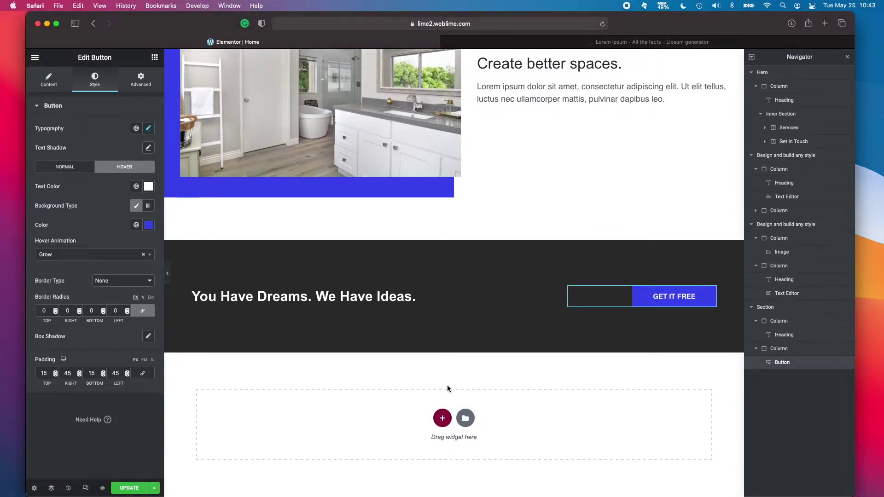
left_click(442, 419)
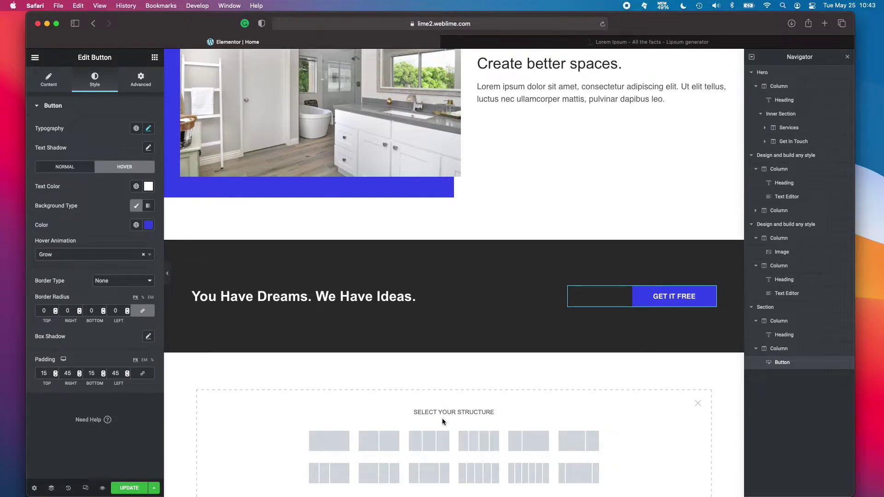
scroll(442, 460, "down", 2)
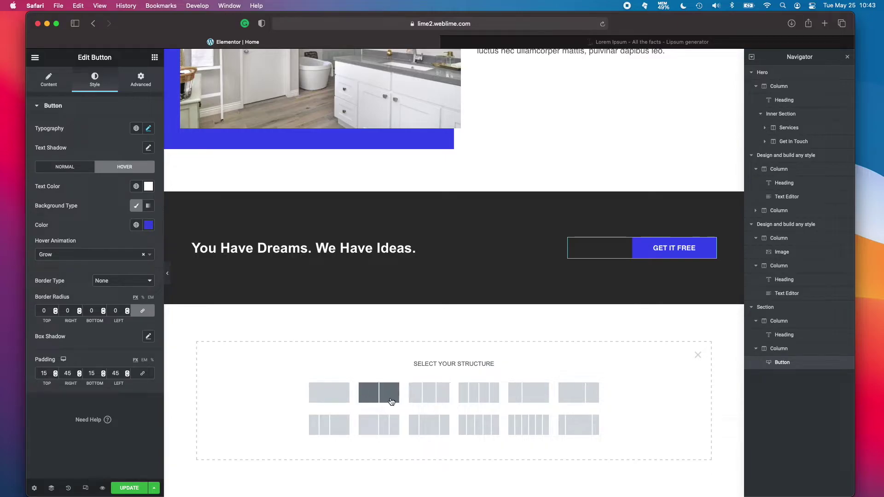
left_click(340, 398)
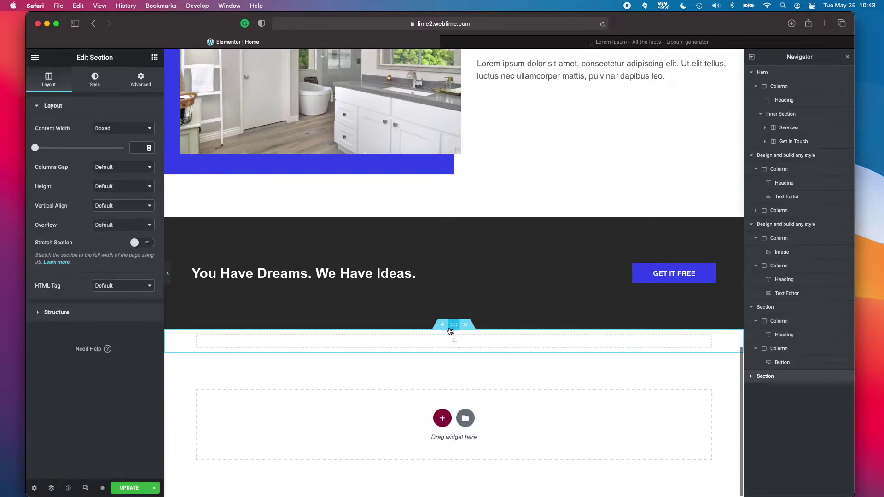
Set the new section's padding to 5 em at top and bottom and 0 at the sides, matching the "Create better spaces." section.
scroll(438, 325, "up", 10)
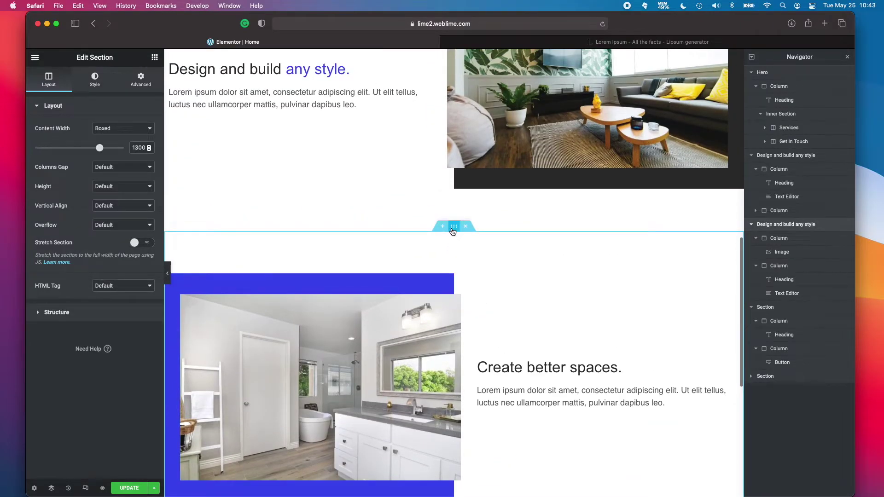
left_click(134, 83)
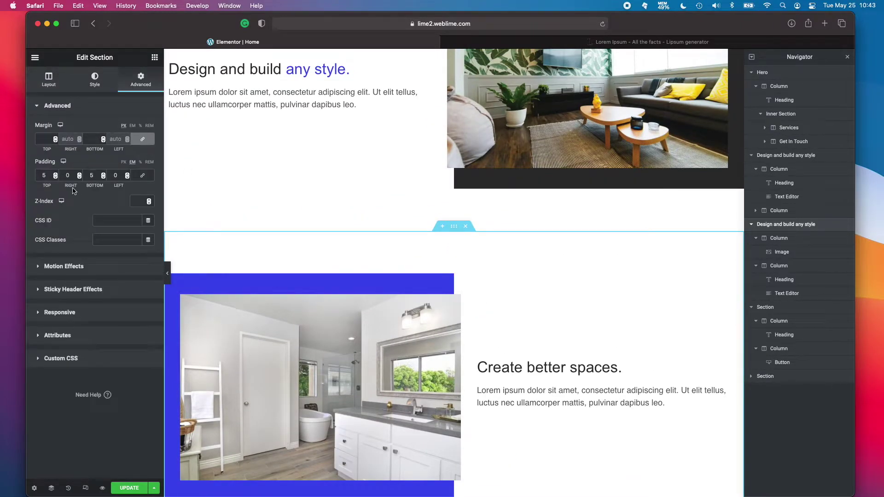
scroll(424, 302, "down", 8)
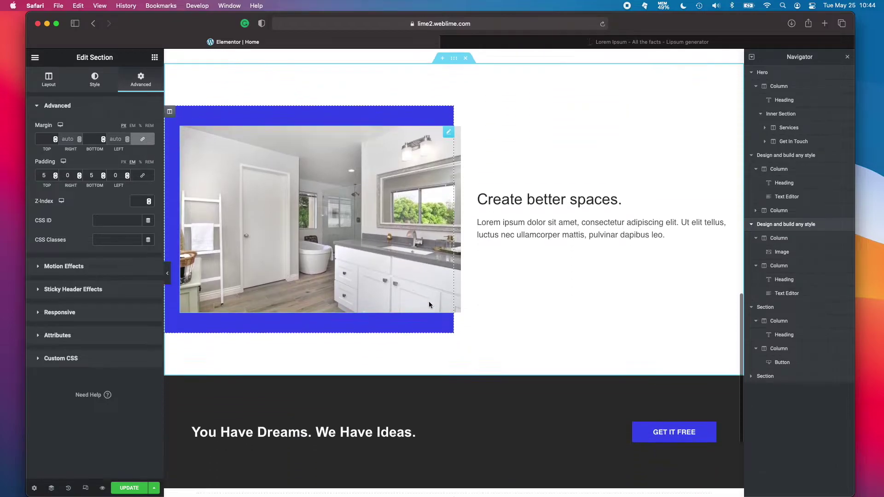
scroll(468, 380, "down", 2)
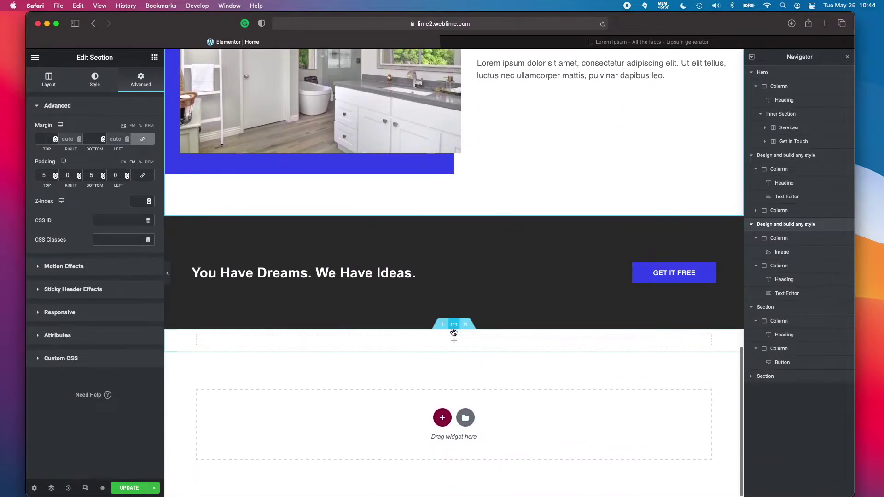
left_click(454, 325)
left_click(136, 84)
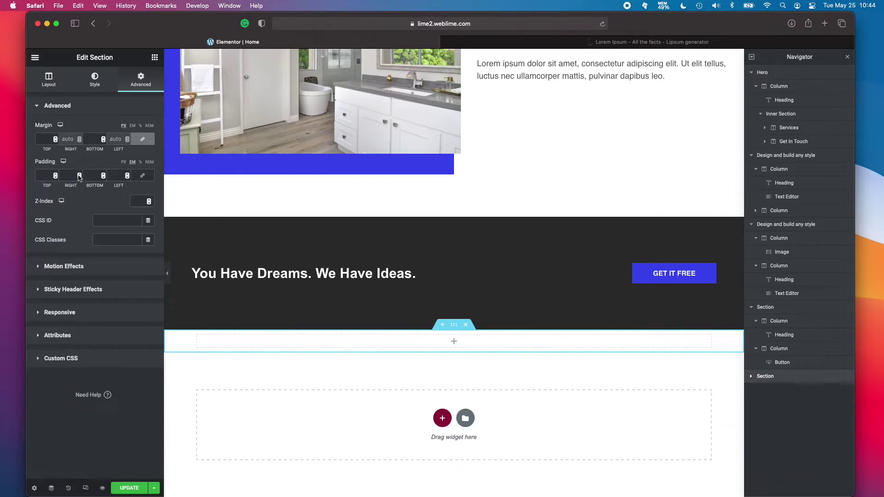
left_click(46, 174)
type("5")
left_click(93, 175)
type("5")
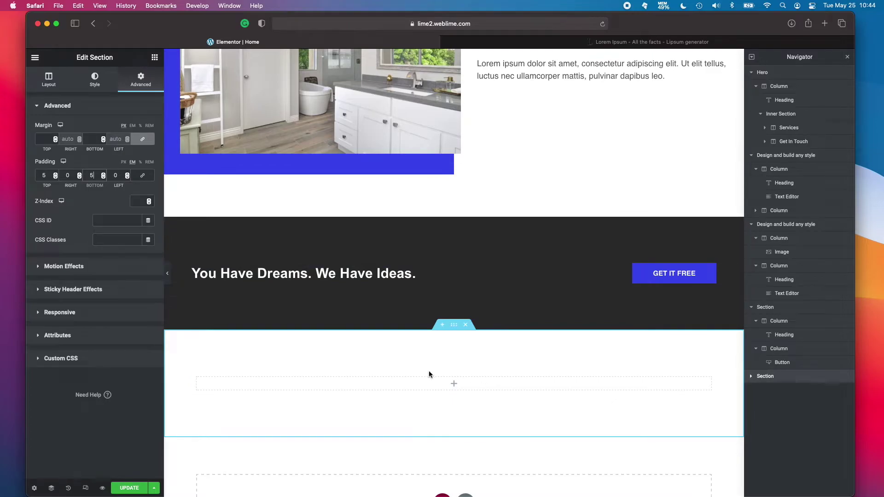
Add a Heading widget to the new section and set its title to "Our Services".
scroll(430, 371, "down", 2)
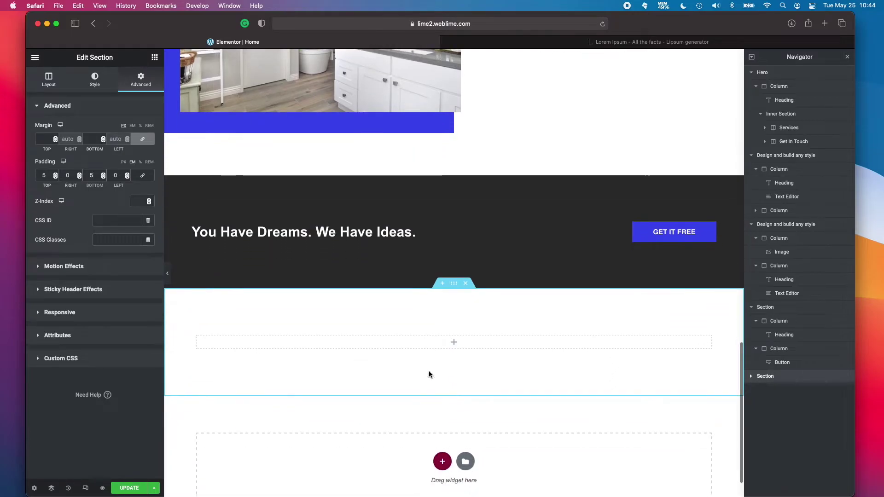
left_click(154, 58)
left_click_drag(122, 142, 451, 341)
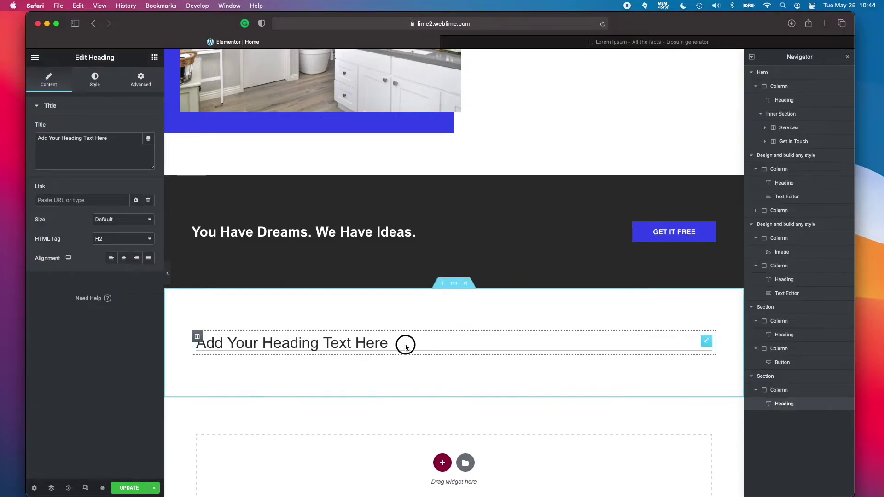
left_click(109, 151)
key("super+a")
type("Our Ser")
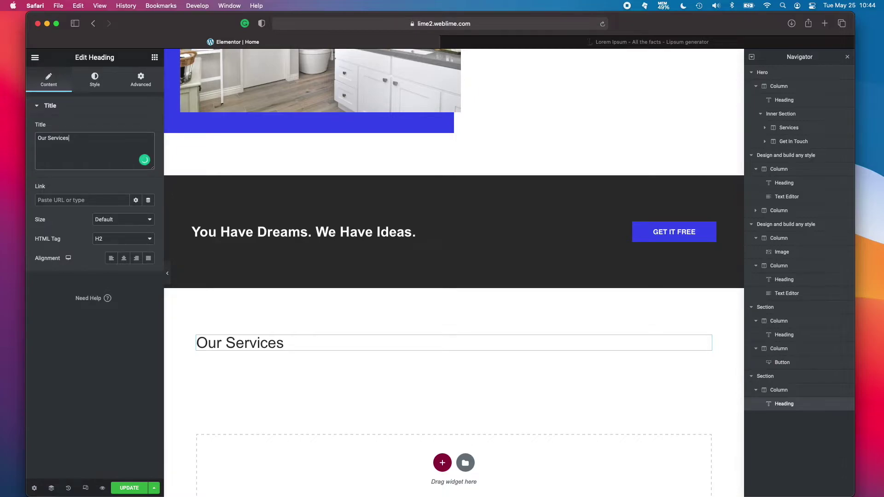
Add a Divider widget below the "Our Services" heading and center-align the heading.
left_click(155, 57)
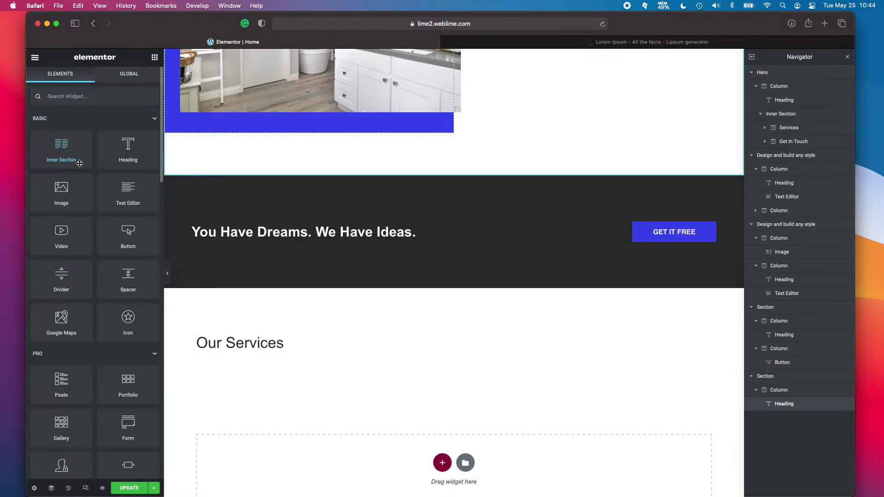
left_click_drag(68, 279, 393, 344)
left_click(358, 348)
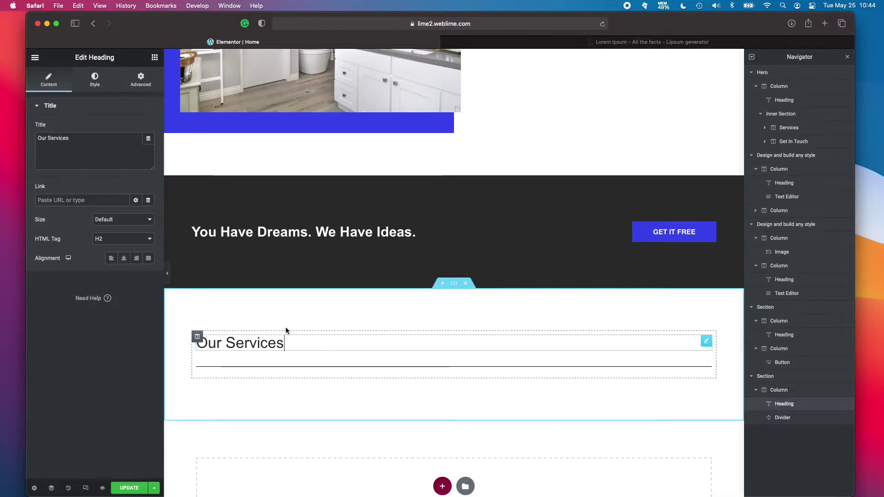
left_click(124, 258)
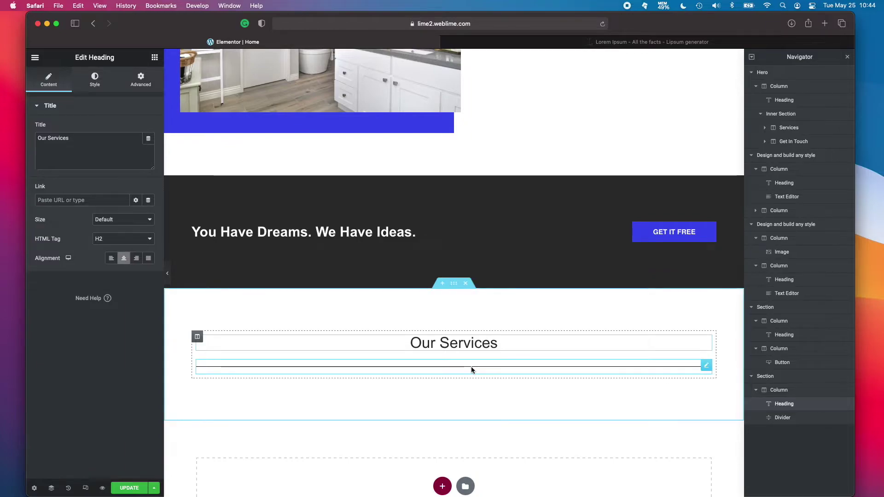
Center-align the divider under "Our Services" and reduce its width to a short line.
left_click(472, 370)
left_click(135, 179)
left_click_drag(123, 159, 41, 166)
double_click(140, 159)
Set the divider's color to the global Primary color and increase its line weight.
left_click(95, 80)
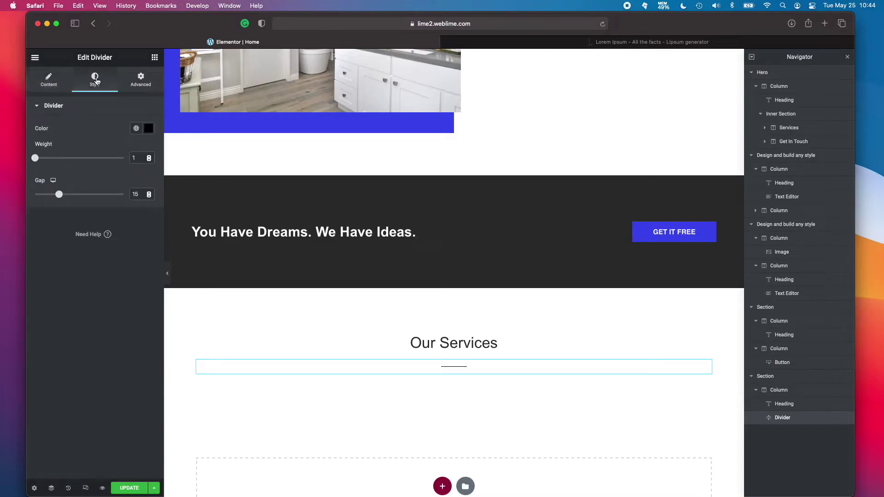
left_click(137, 129)
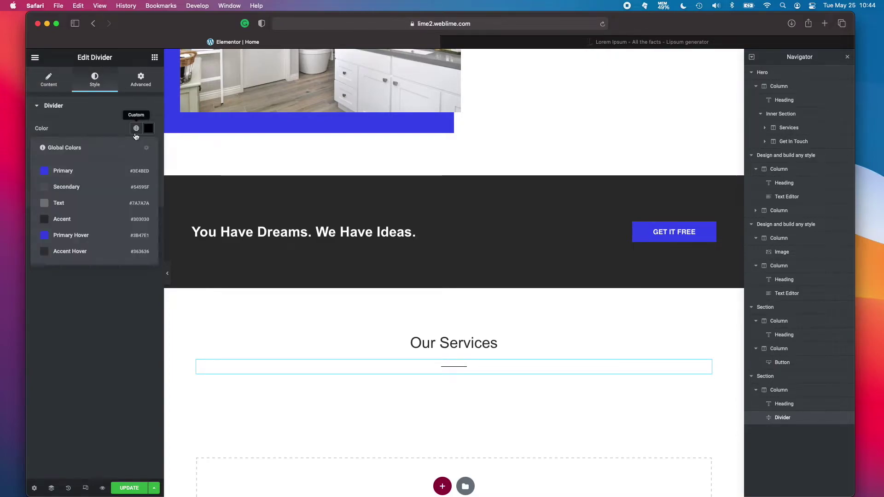
left_click(56, 173)
left_click_drag(36, 158, 77, 164)
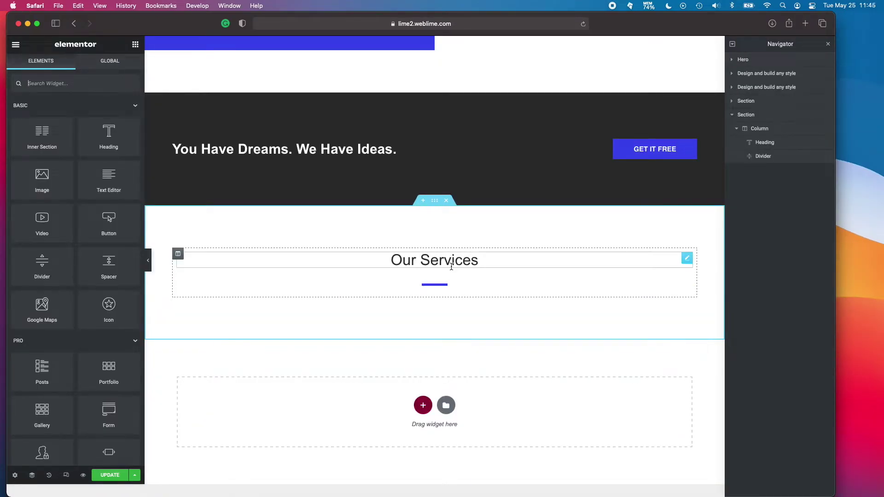
type("gallery")
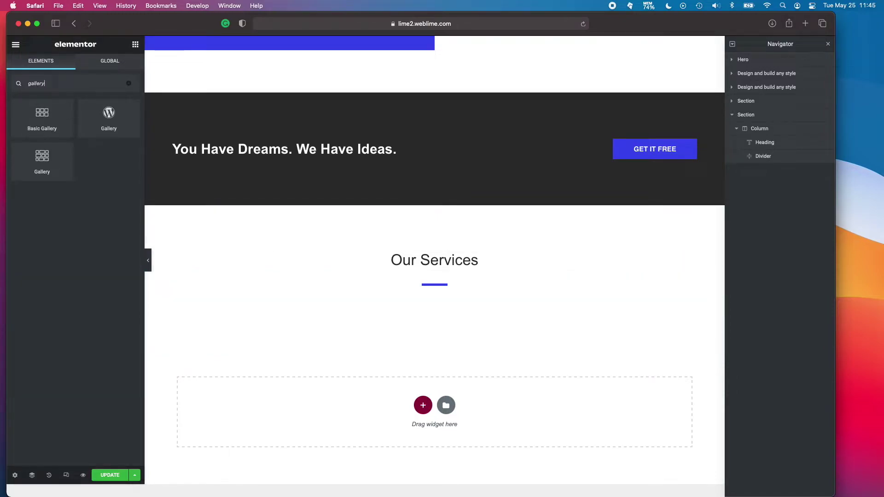
left_click(48, 110)
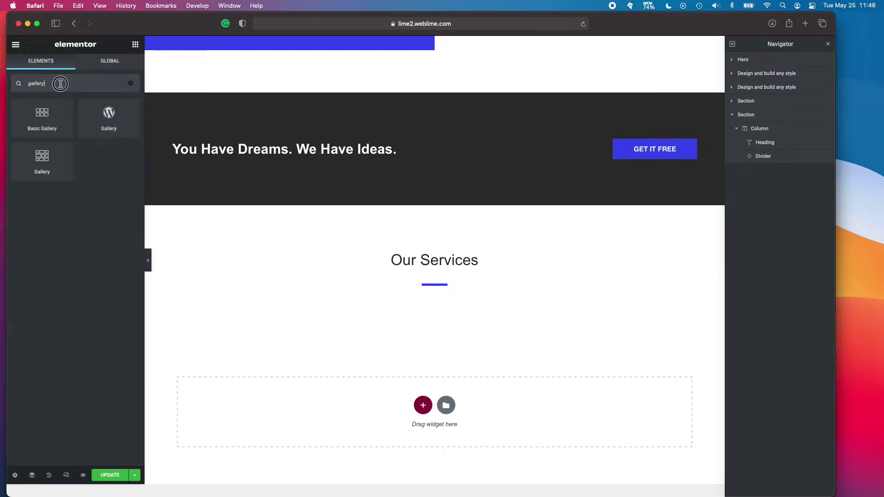
key("super+a")
key("BackSpace")
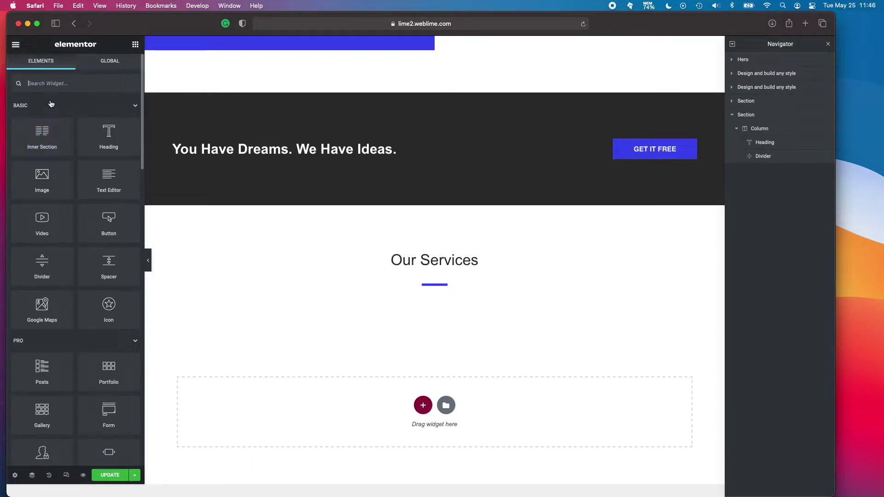
type("gallery")
key("super+a")
key("BackSpace")
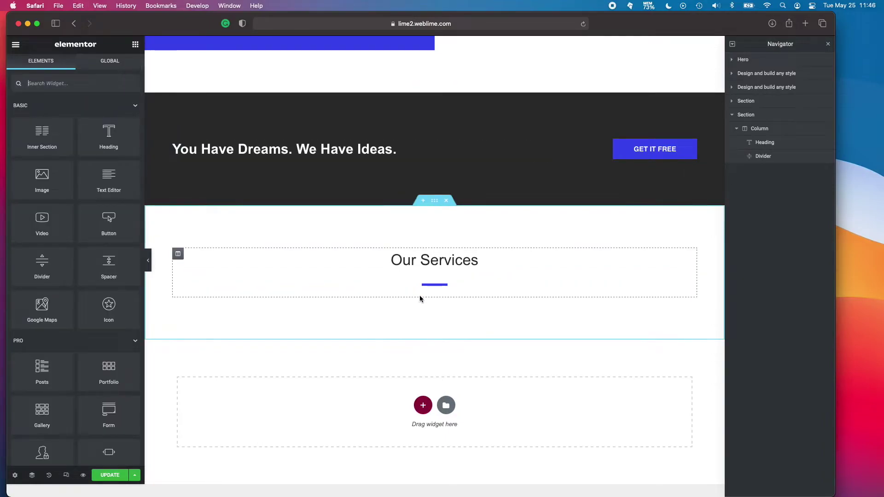
Add a two-column Inner Section below the "Our Services" divider and place an Image widget in its first column.
left_click_drag(49, 134, 447, 286)
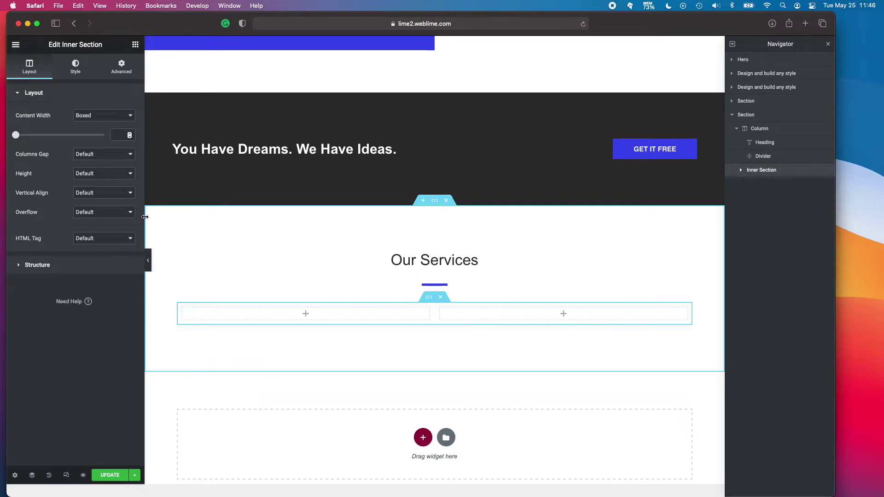
left_click(136, 46)
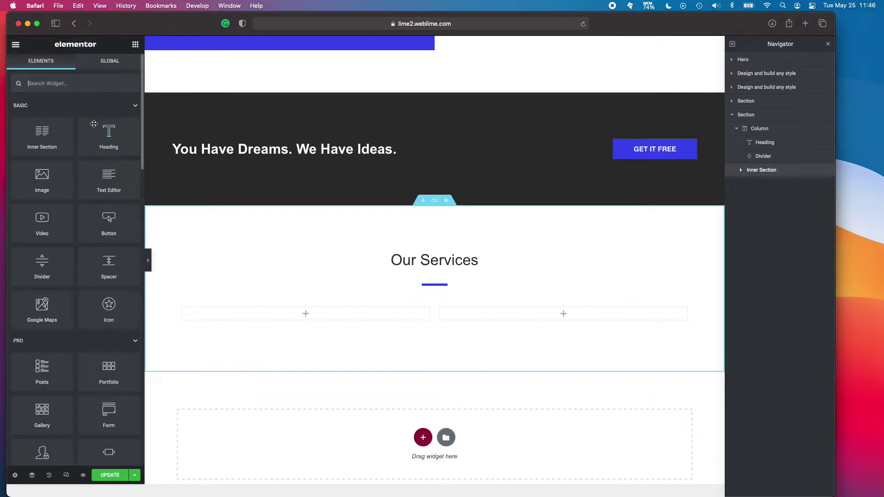
left_click_drag(56, 176, 331, 313)
scroll(332, 310, "down", 3)
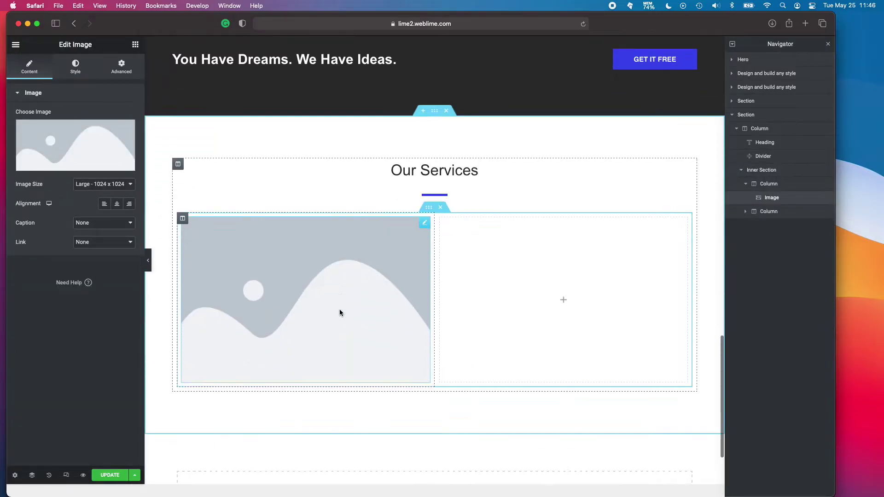
Set the new image to the kitchen photo with the wooden table from the media library.
left_click(426, 199)
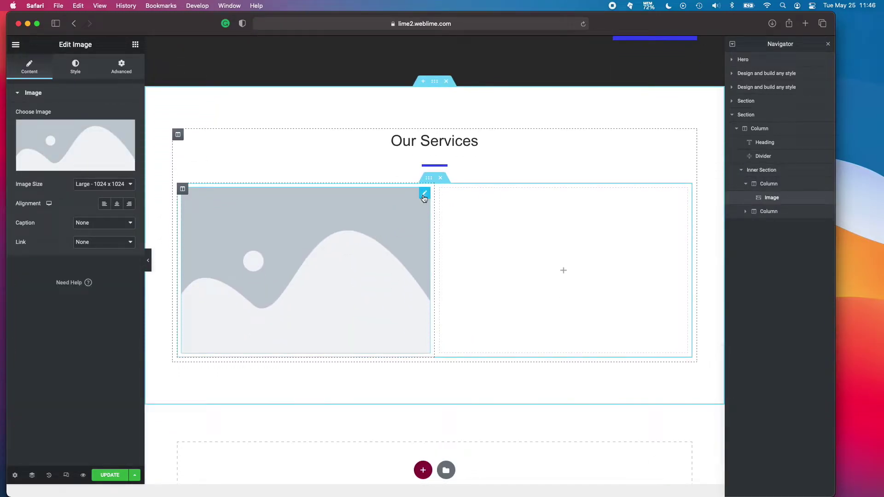
left_click(65, 166)
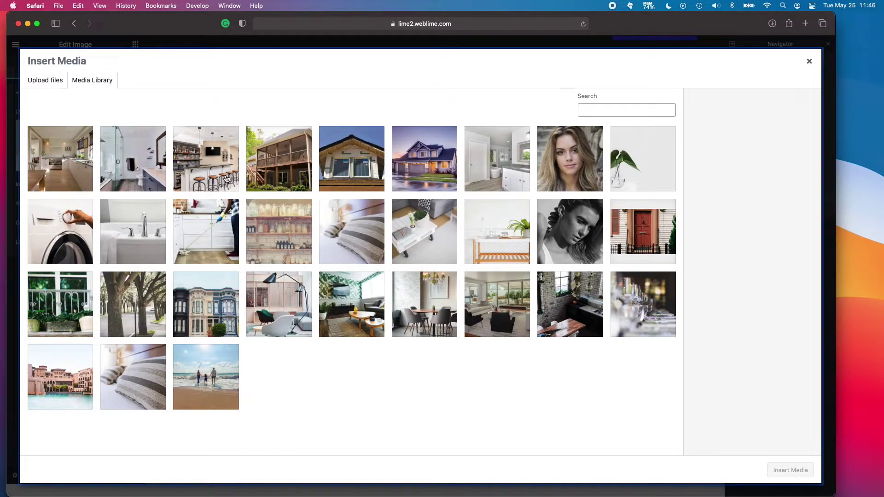
left_click(89, 166)
left_click(791, 470)
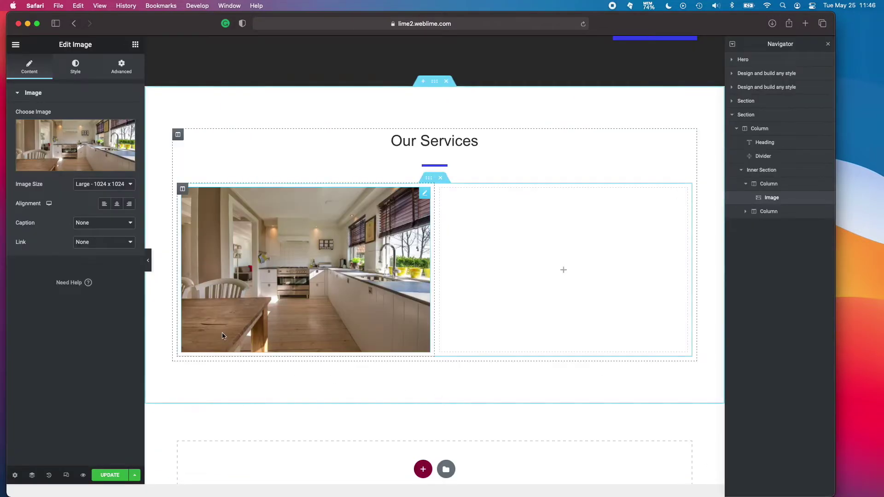
Add a center-aligned Heading widget below the kitchen image and set its title to "Kitchen".
left_click(135, 45)
left_click_drag(108, 127, 315, 354)
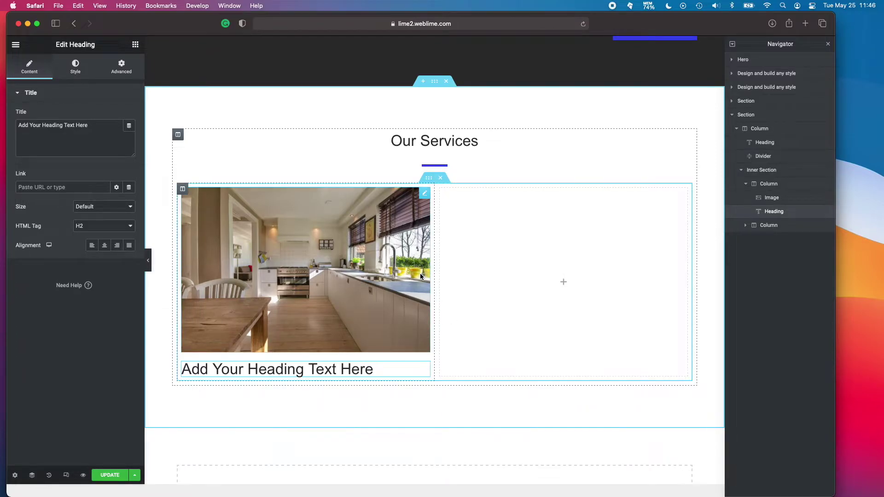
scroll(420, 276, "down", 3)
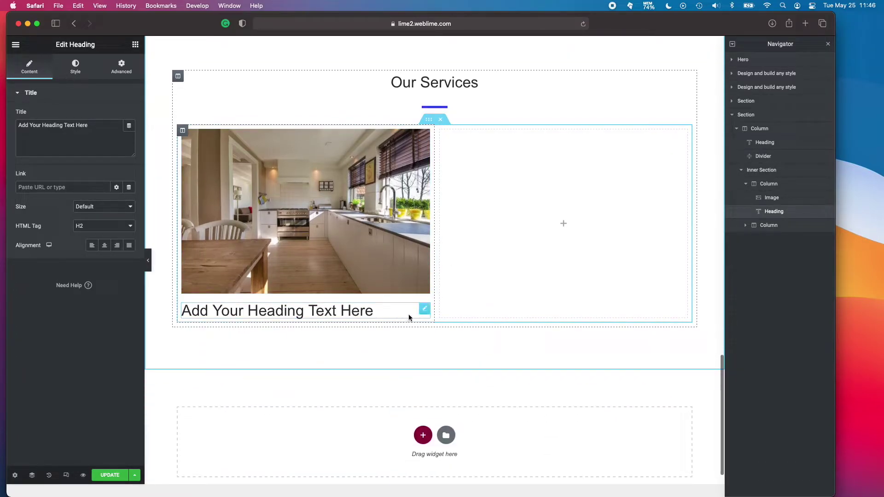
left_click(104, 246)
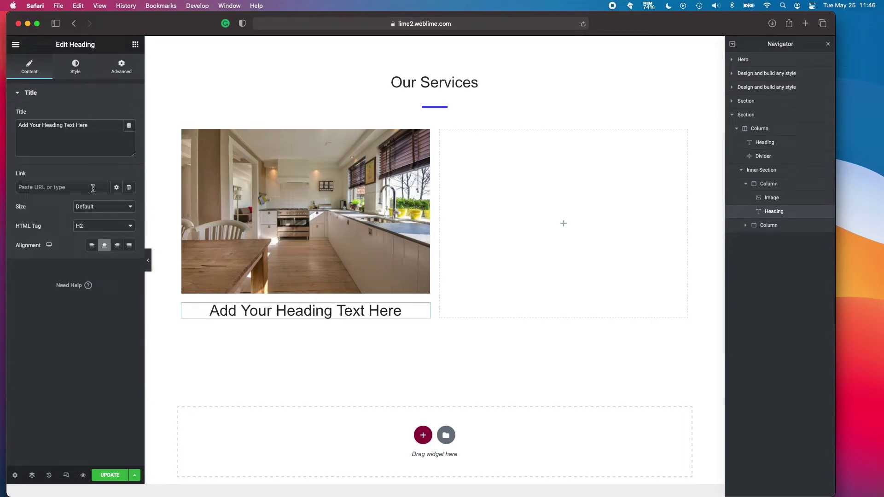
triple_click(81, 135)
type("Kitchen")
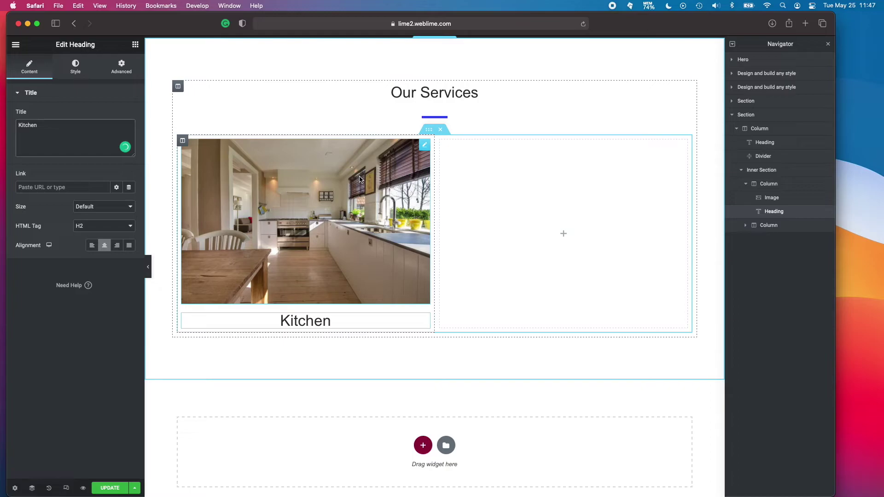
Set the kitchen image to a custom size of 800 x 600 and apply it.
left_click(425, 152)
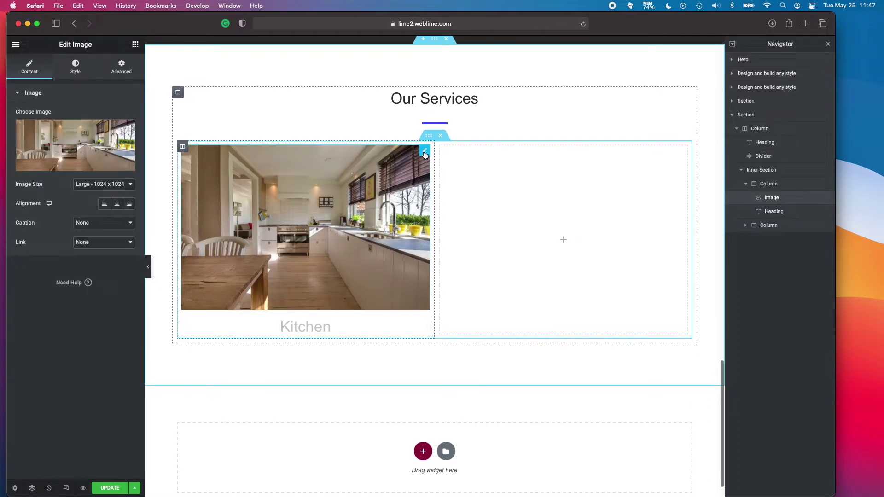
left_click(99, 183)
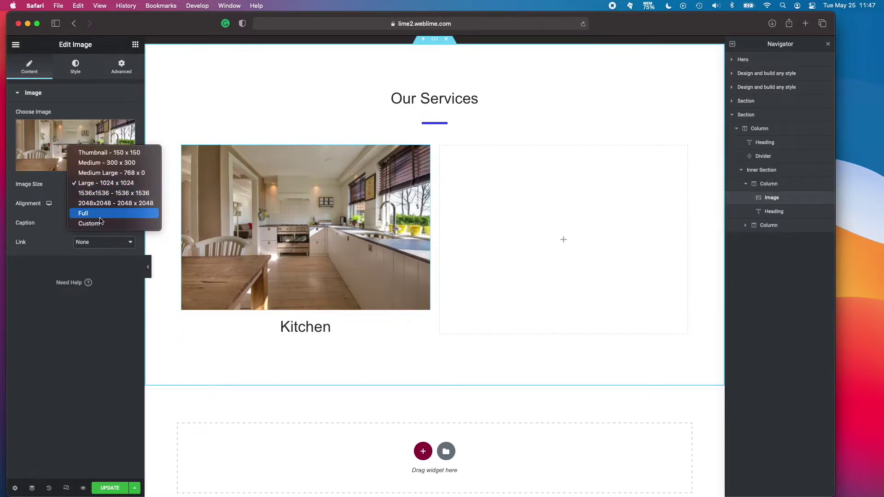
left_click(99, 223)
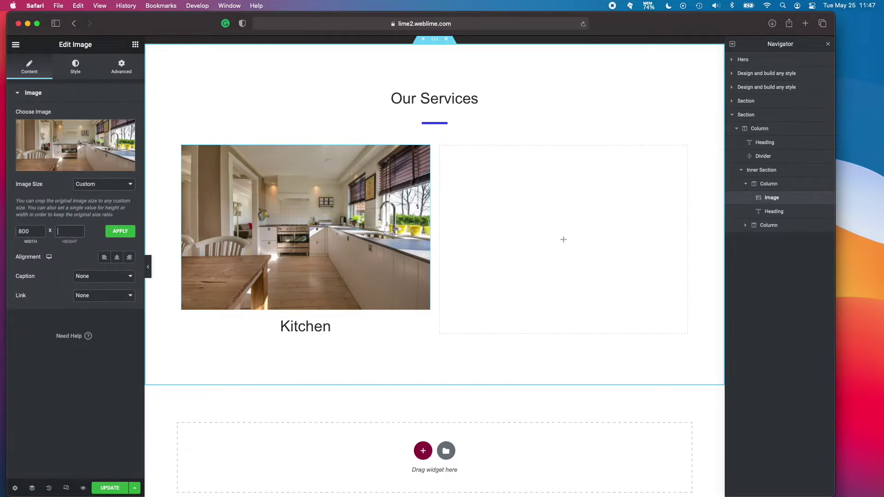
left_click(112, 235)
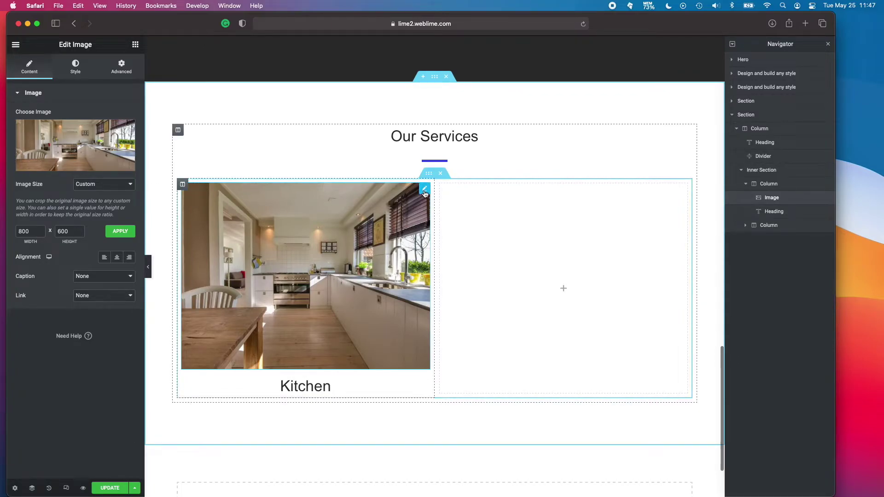
Duplicate the kitchen image and move the copy below the "Kitchen" heading.
right_click(424, 193)
left_click(451, 215)
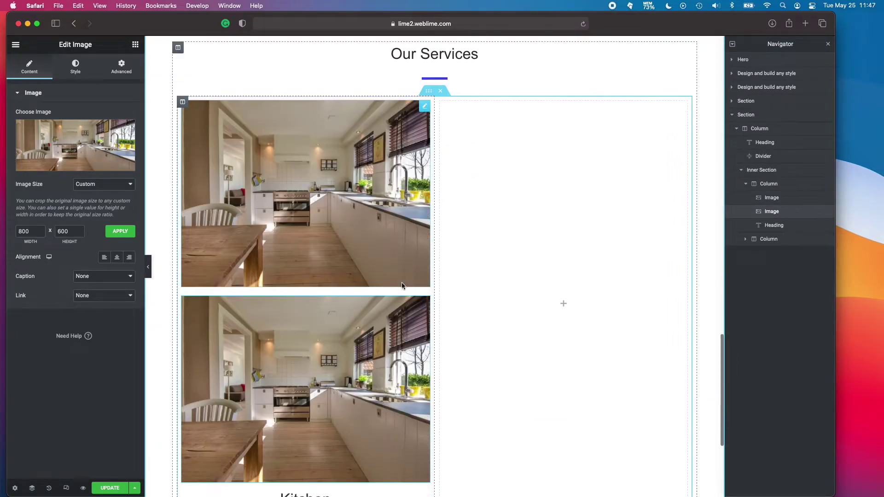
left_click_drag(423, 210, 341, 300)
scroll(402, 297, "down", 2)
scroll(402, 297, "up", 3)
scroll(403, 295, "down", 2)
scroll(403, 294, "up", 1)
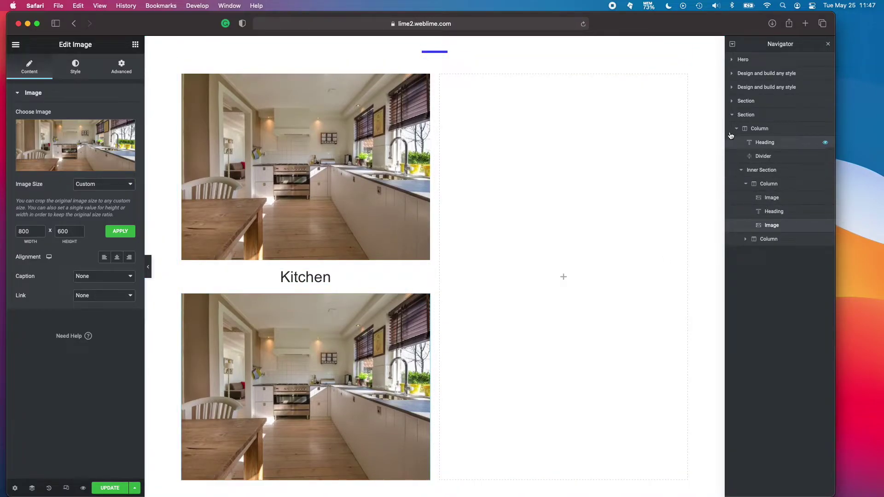
Rename the section containing "Our Services" to "Services" in the Navigator.
left_click(751, 116)
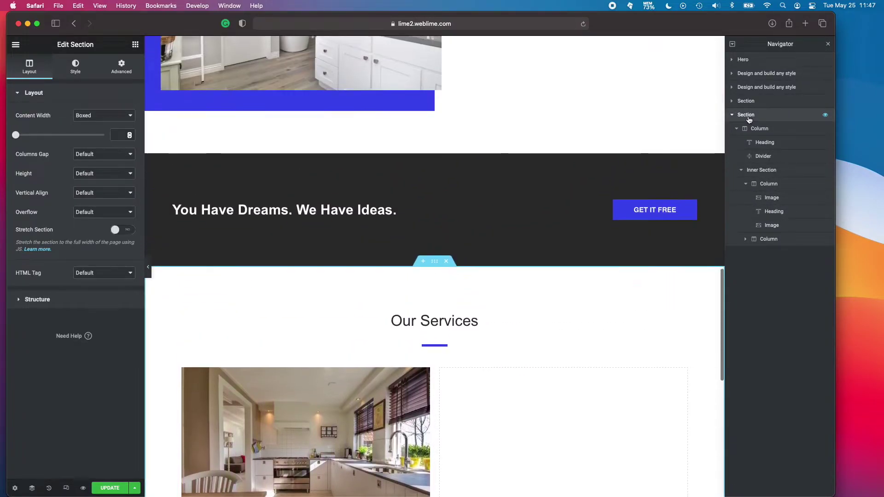
double_click(749, 115)
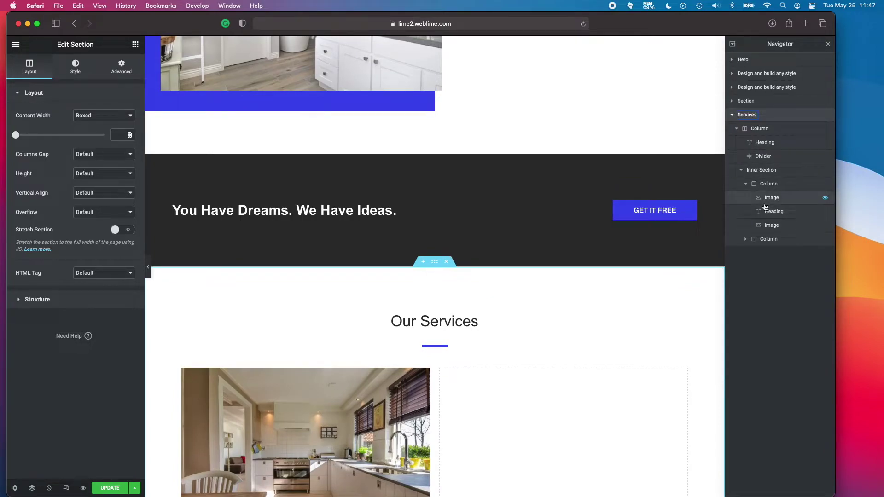
Duplicate the "Kitchen" heading and move the copy below the second image.
scroll(562, 260, "down", 10)
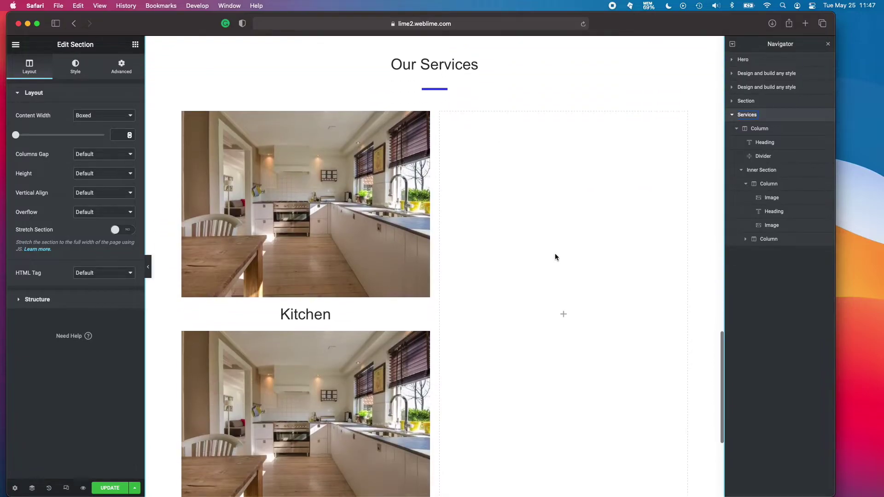
scroll(385, 264, "up", 3)
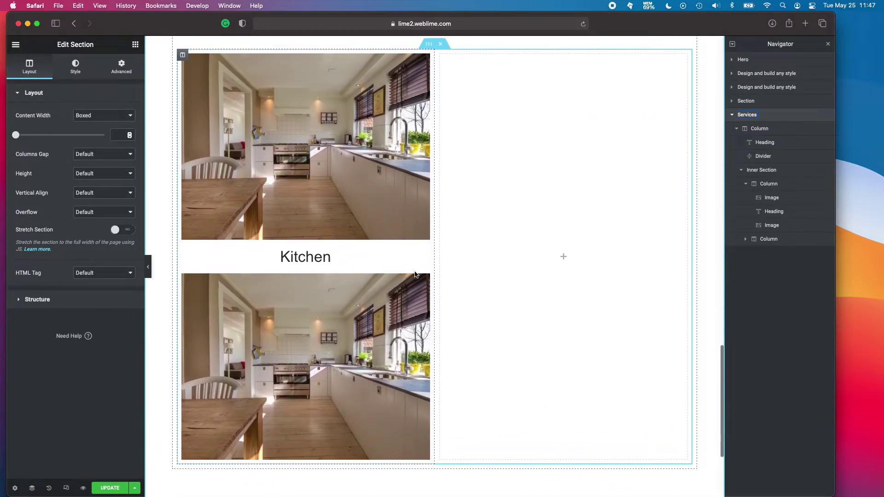
scroll(412, 280, "down", 1)
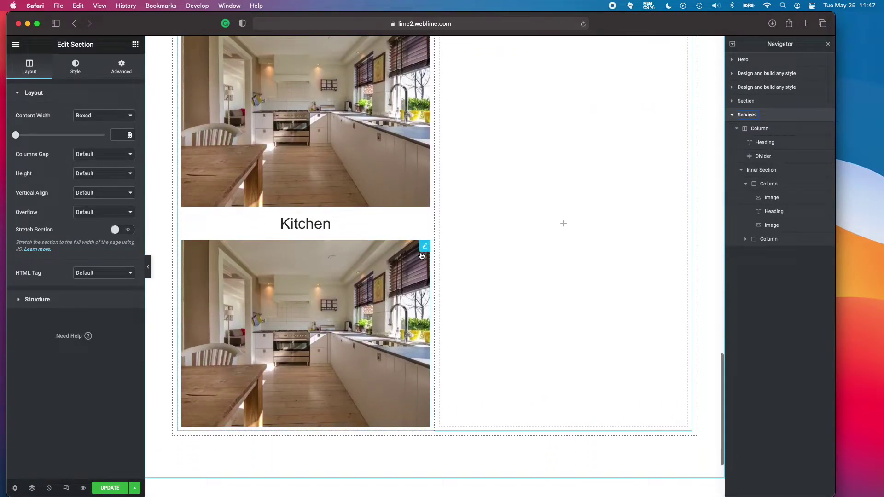
right_click(424, 223)
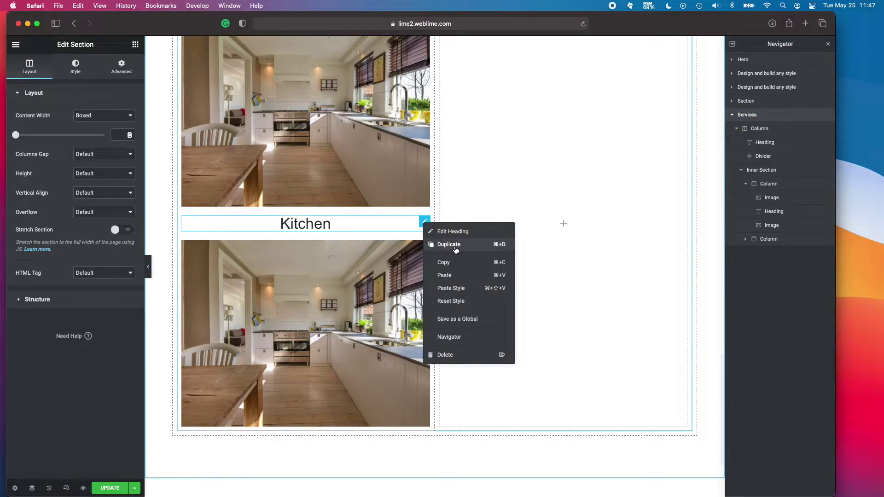
left_click(456, 249)
scroll(429, 226, "down", 3)
left_click_drag(424, 134, 373, 297)
Change the text of the heading below the second image to "Additions".
left_click(320, 327)
key("super+a")
type("Additions")
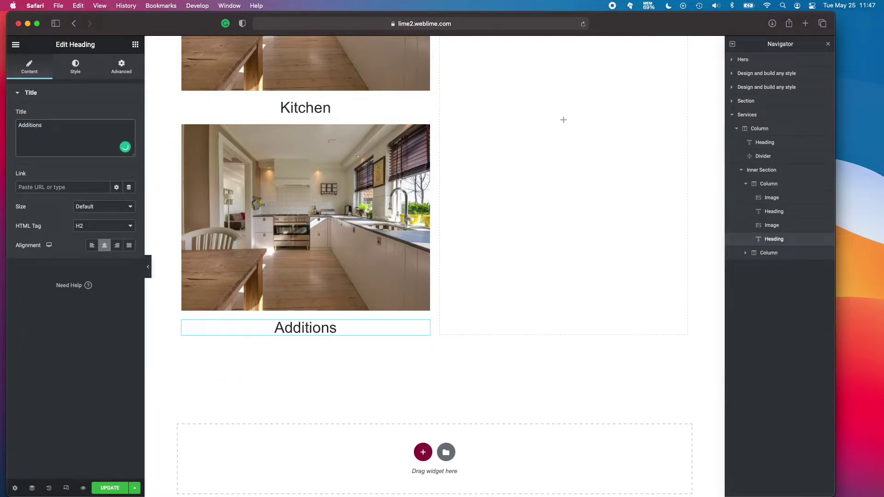
Set the "Kitchen" heading's typography to the Arial family, size 1.5 em and uppercase transform.
scroll(290, 184, "up", 2)
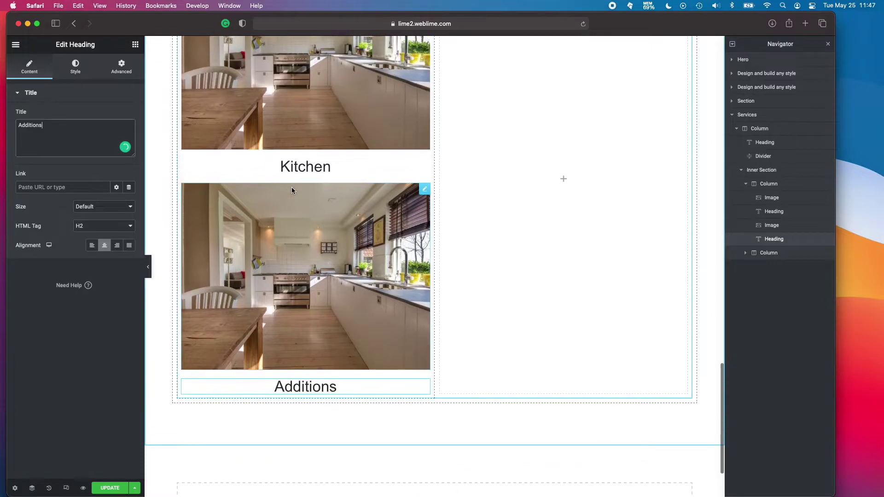
right_click(360, 173)
left_click(340, 172)
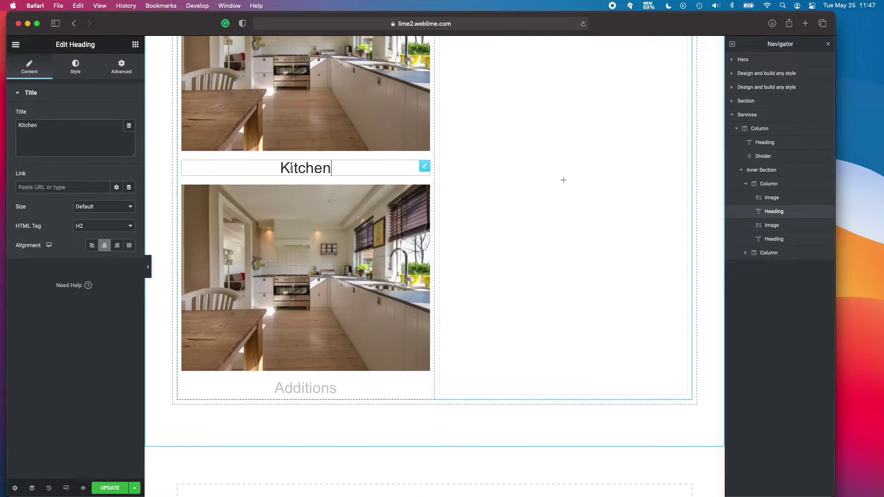
left_click(78, 75)
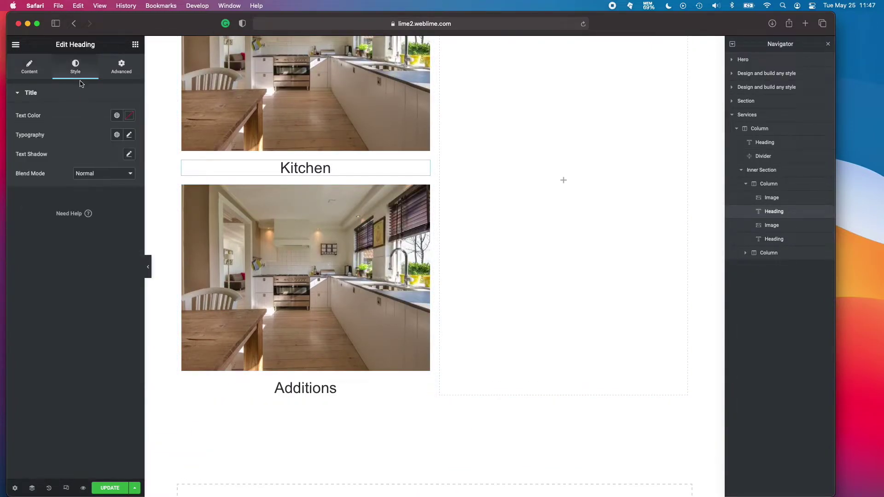
left_click(130, 136)
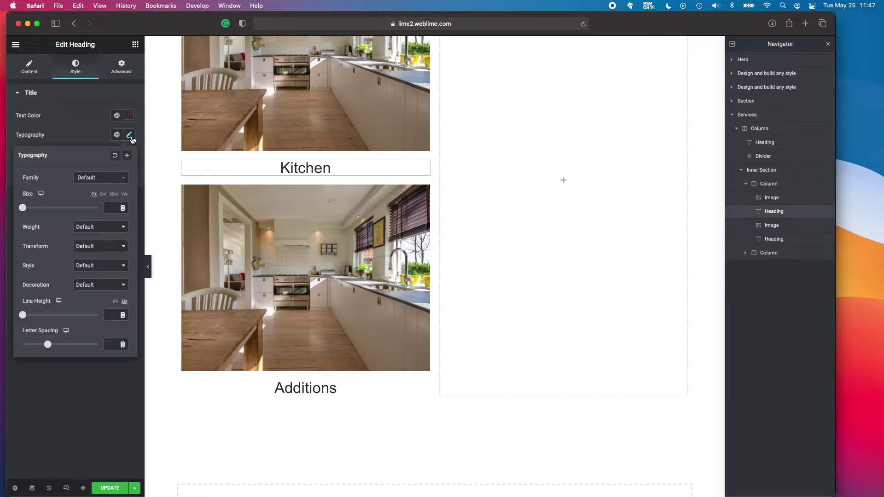
left_click(118, 180)
type("ar")
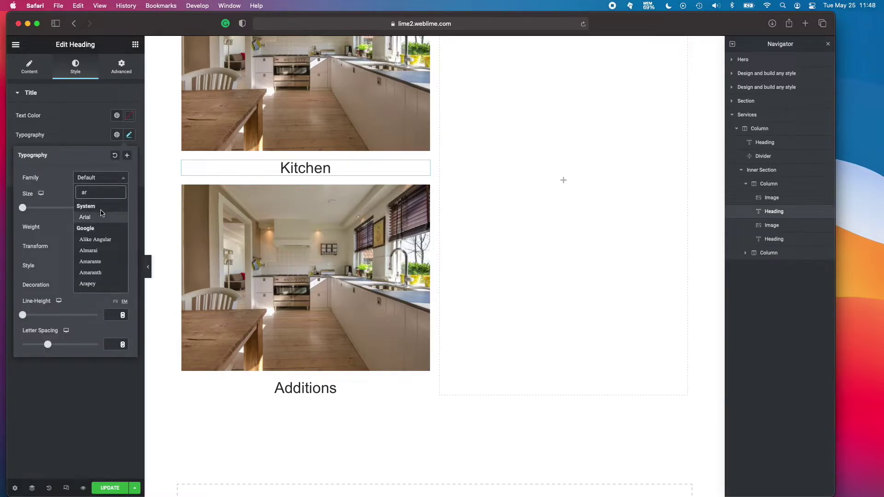
left_click(101, 216)
left_click(105, 195)
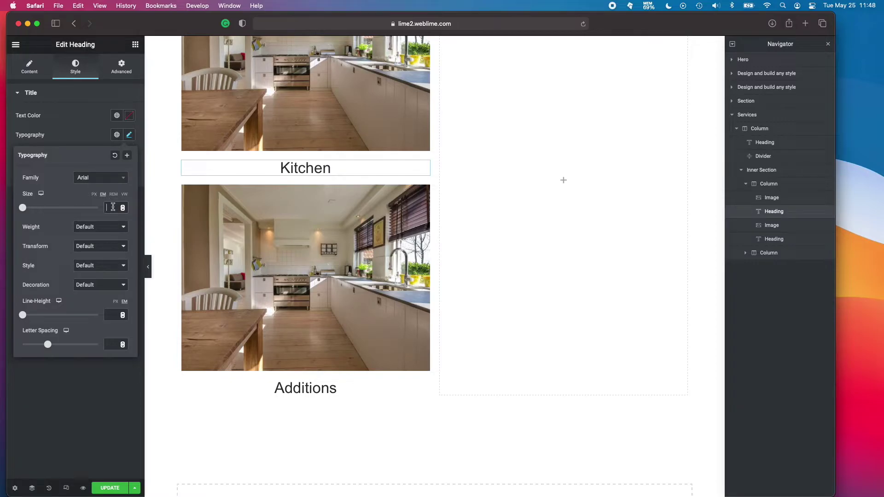
type("1.5")
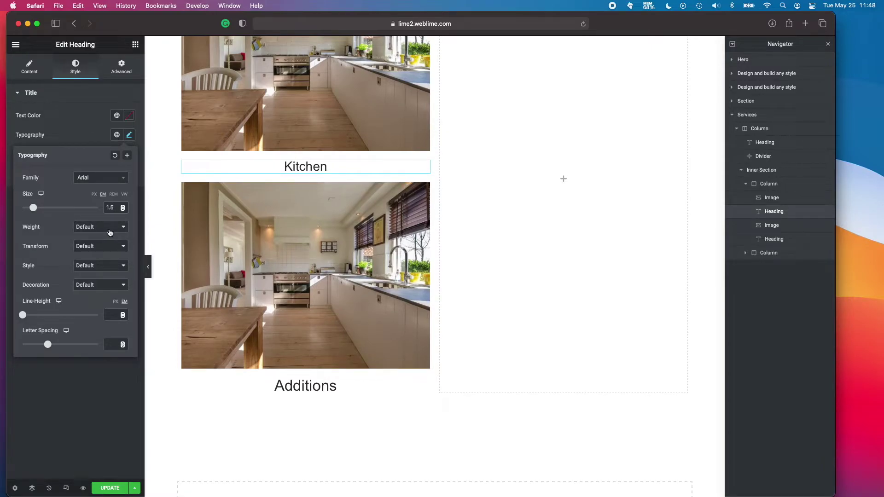
left_click(110, 245)
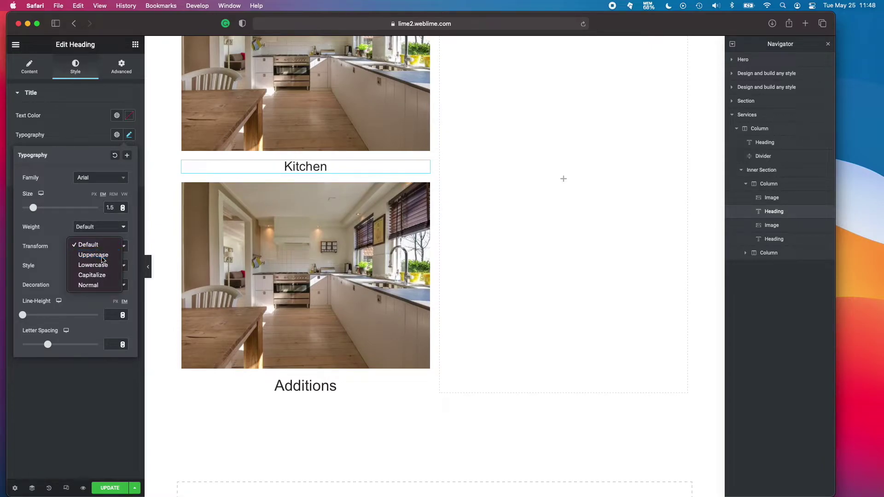
left_click(102, 255)
Copy the "Kitchen" heading and paste its style onto the "Additions" heading.
left_click(377, 165)
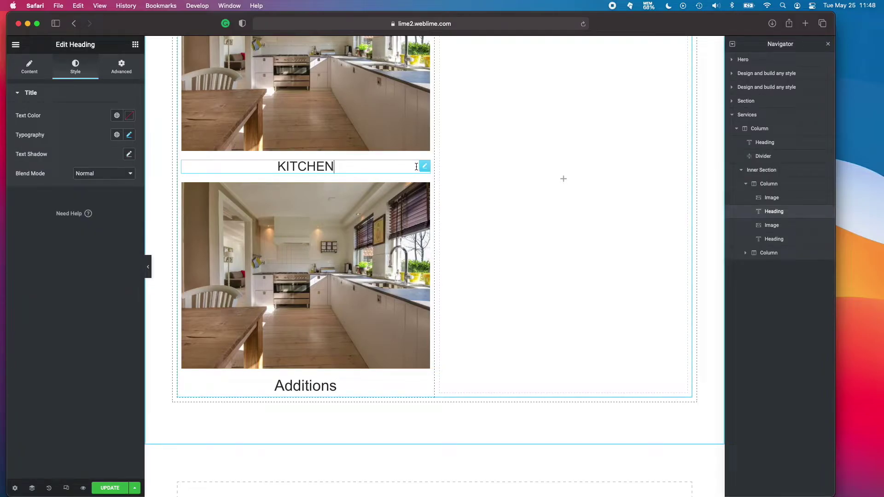
right_click(422, 167)
left_click(440, 206)
right_click(424, 386)
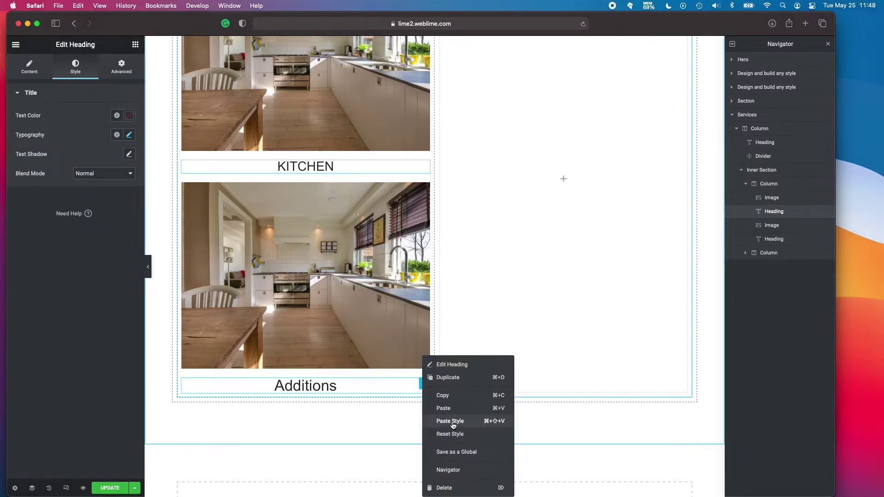
left_click(454, 423)
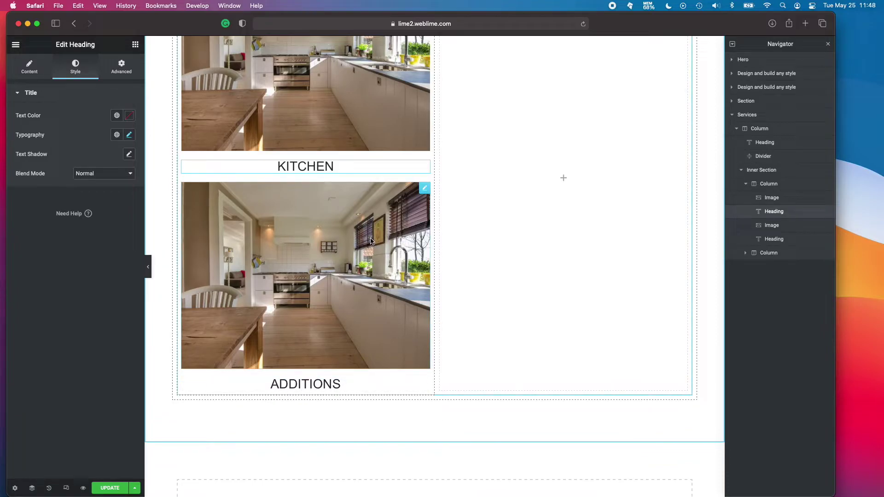
Duplicate the inner section column that holds the "Kitchen" and "Additions" images and headings.
scroll(369, 208, "up", 3)
scroll(389, 245, "down", 1)
scroll(389, 245, "up", 1)
scroll(390, 245, "up", 1)
scroll(327, 234, "down", 1)
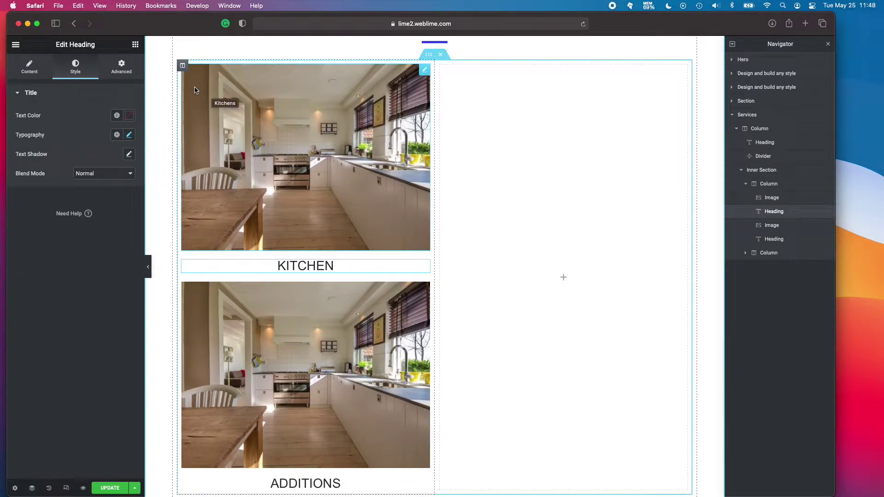
right_click(183, 67)
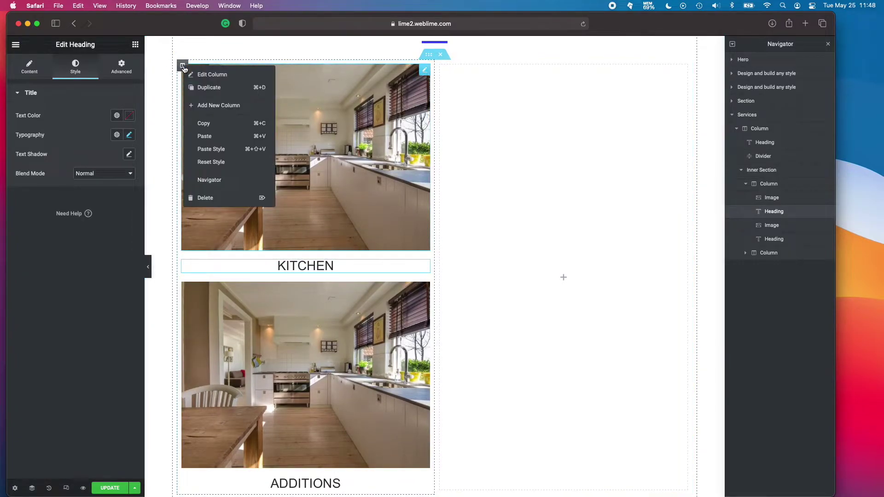
left_click(220, 89)
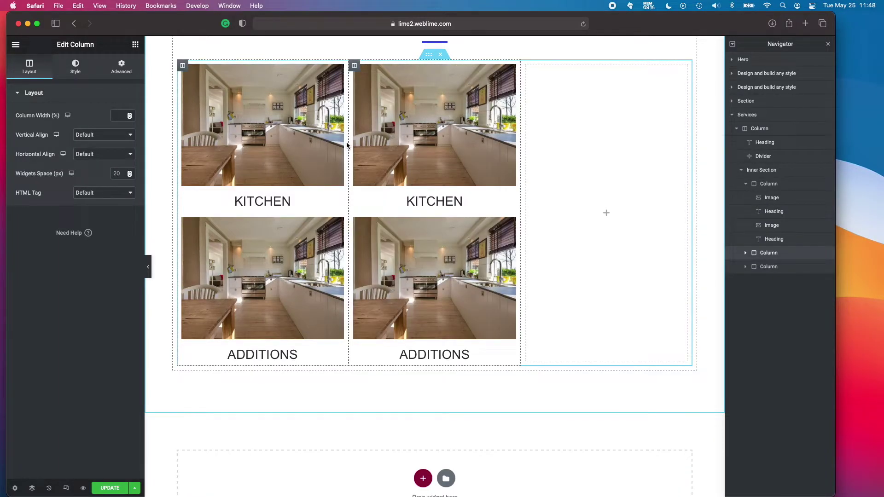
Duplicate the second filled column and delete the empty column, leaving three filled columns in the inner section.
scroll(440, 132, "up", 1)
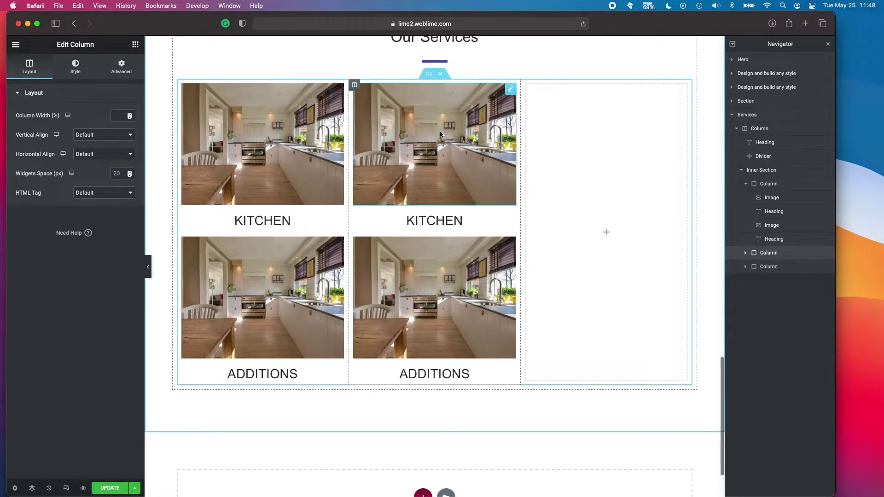
right_click(354, 84)
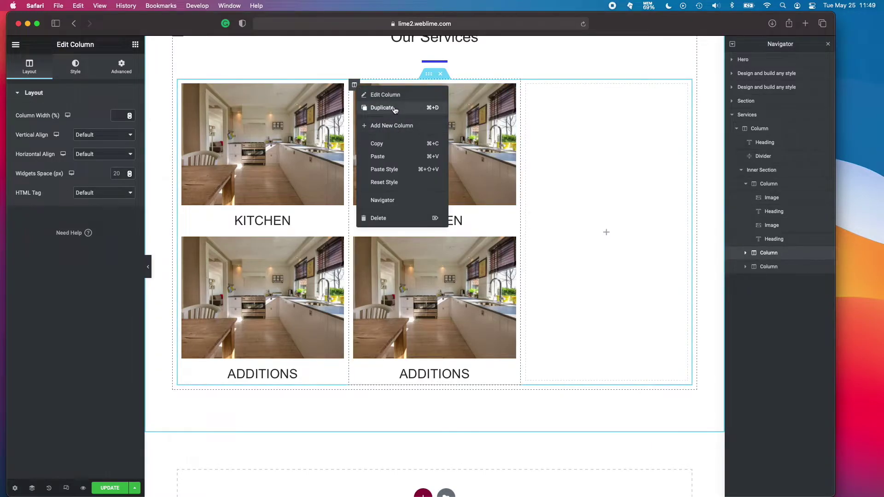
left_click(395, 110)
right_click(569, 85)
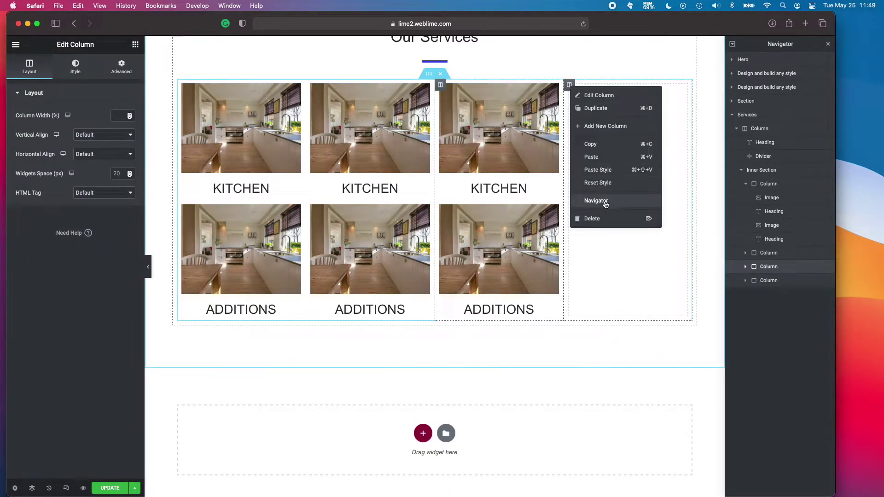
left_click(594, 218)
Replace the upper image in the middle column with Bathrooms.jpg from the media library.
scroll(497, 267, "down", 3)
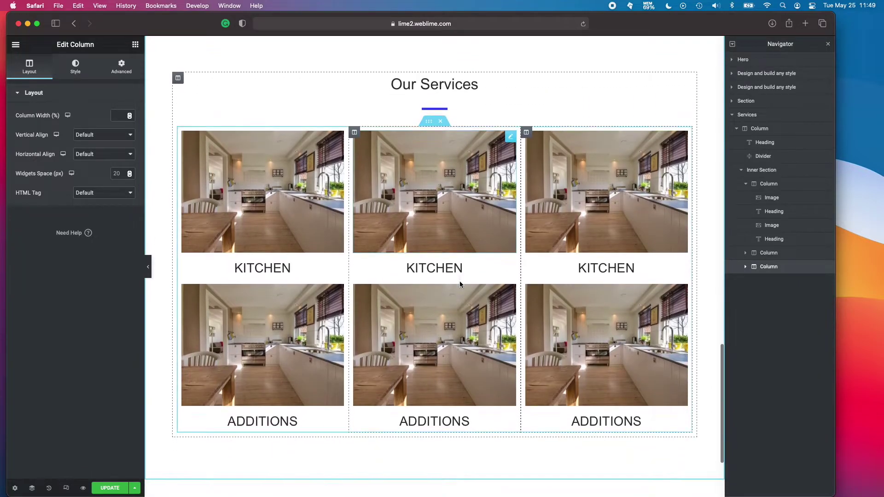
left_click(432, 203)
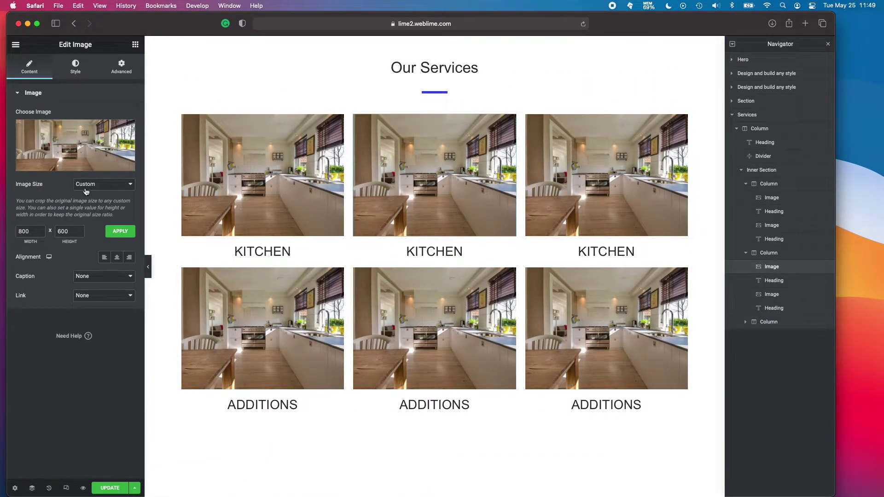
left_click(60, 165)
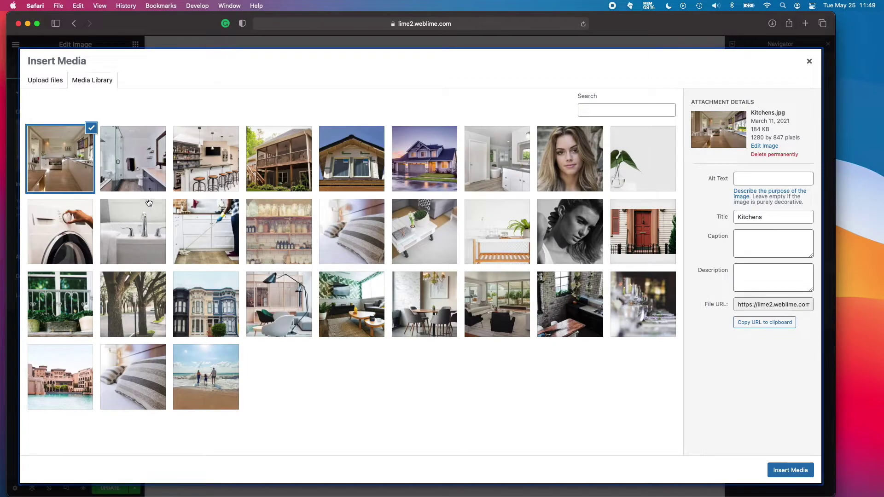
left_click(141, 171)
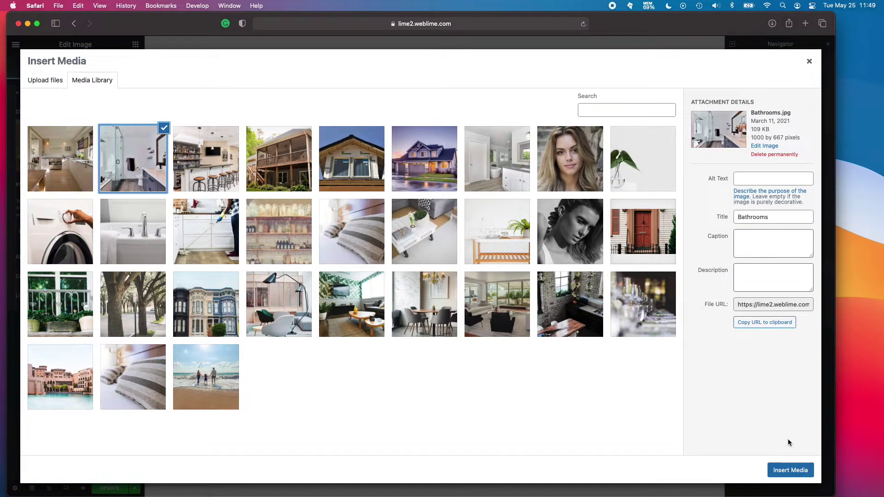
left_click(790, 470)
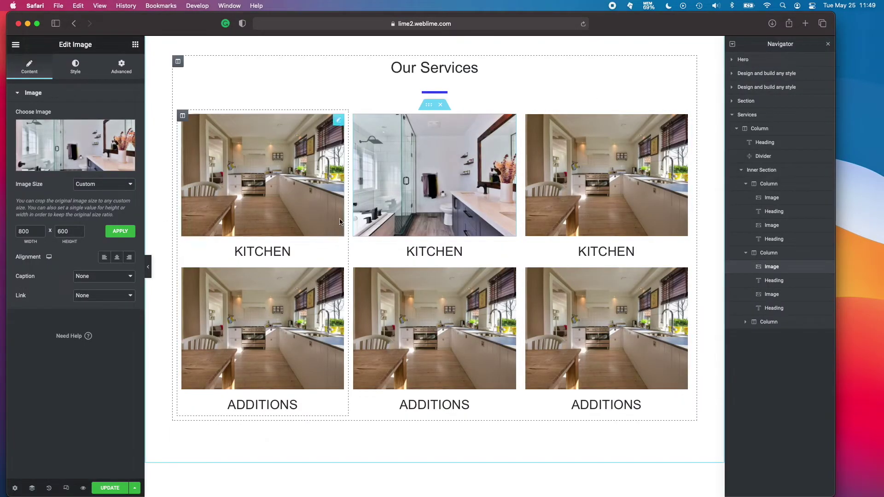
Change the heading below the bathroom image to "bathroom".
left_click(464, 251)
key("super+a")
type("bathroom")
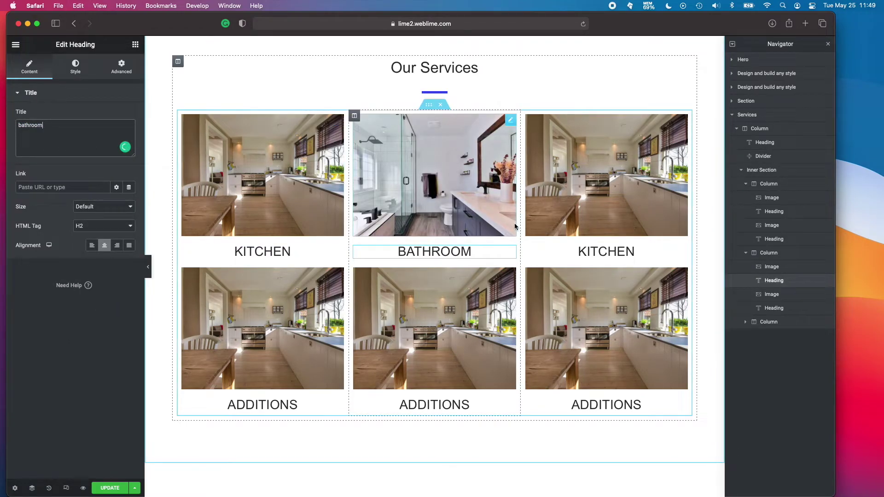
Replace the upper image in the third column with Basements.jpg from the media library.
left_click(576, 207)
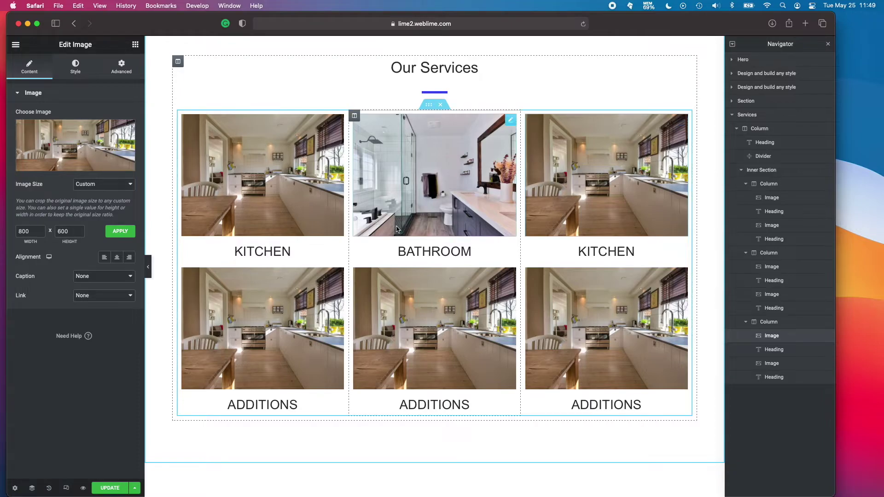
left_click(76, 156)
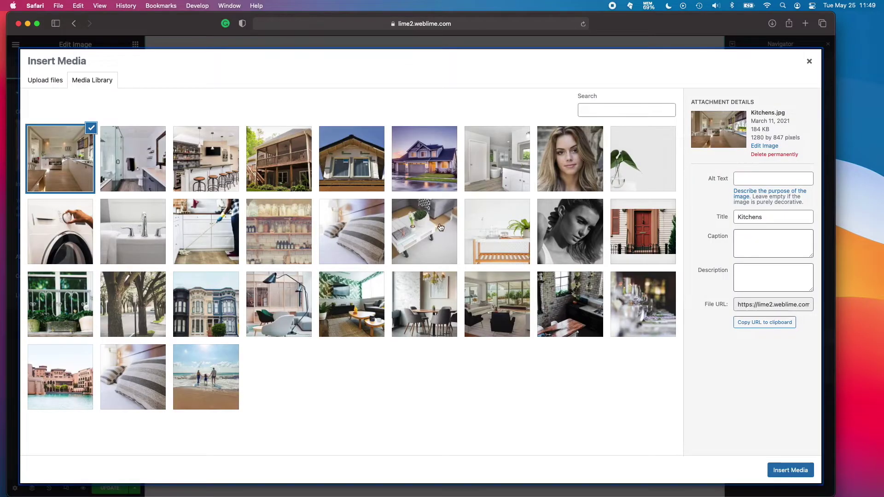
left_click(206, 179)
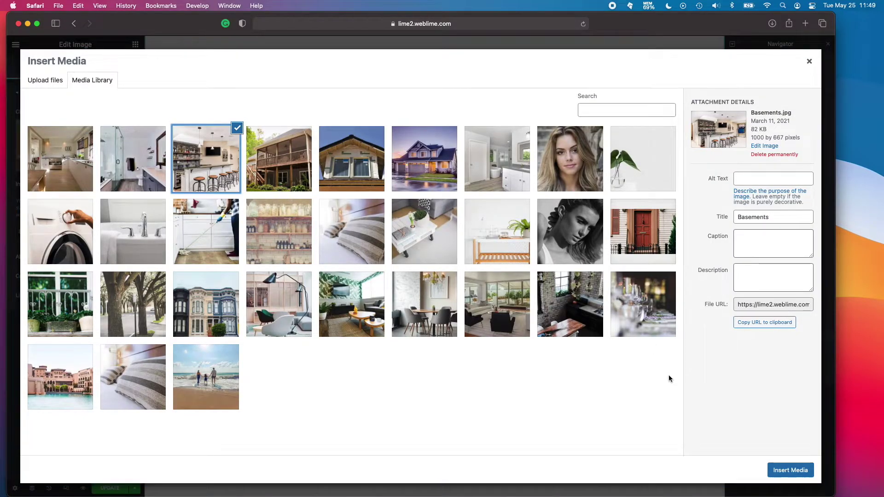
left_click(778, 471)
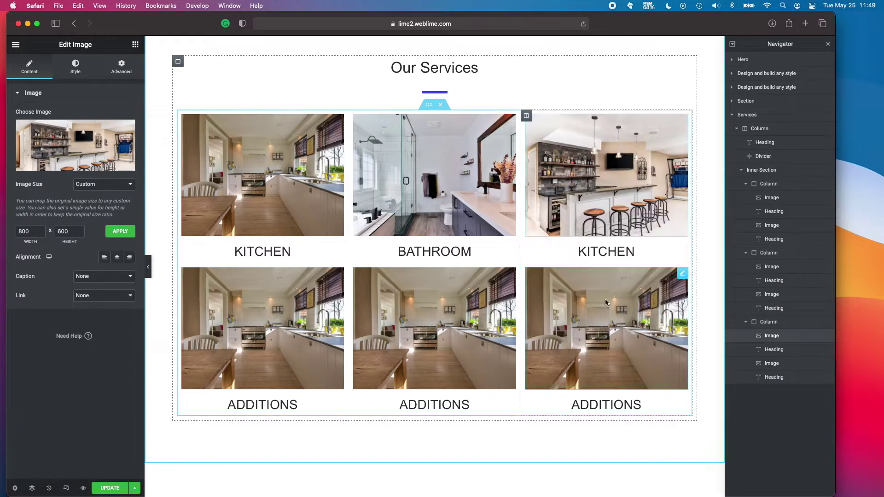
Change the heading below the basement bar image to "basements".
left_click(606, 251)
left_click(64, 138)
key("super+a")
type("basements")
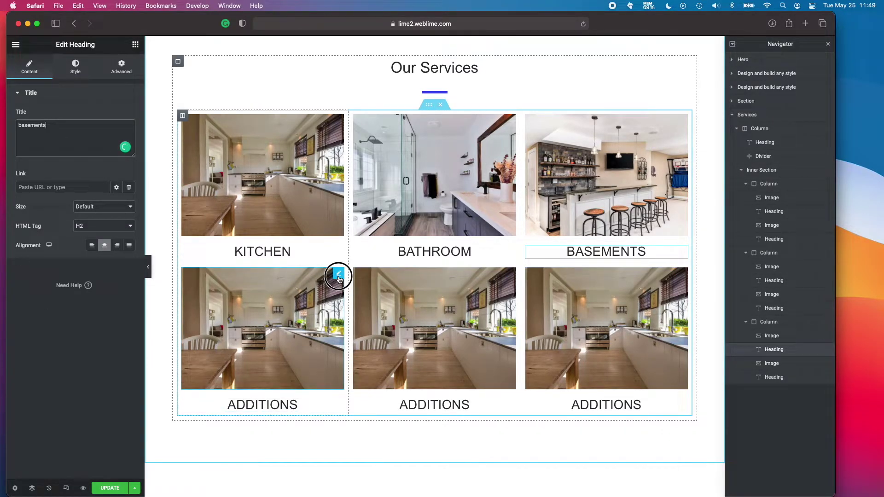
Replace the image above "Additions" in the first column with the wooden roof gable picture from the media library.
left_click(338, 275)
left_click(104, 171)
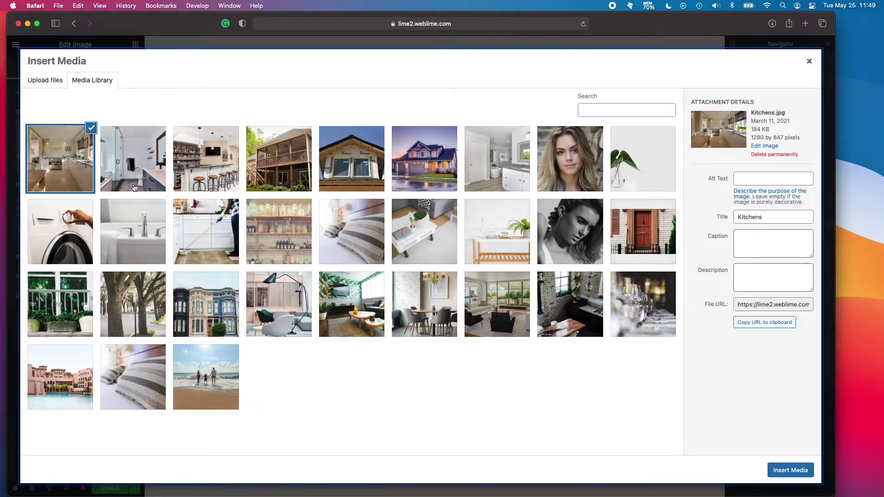
left_click(354, 175)
left_click(790, 470)
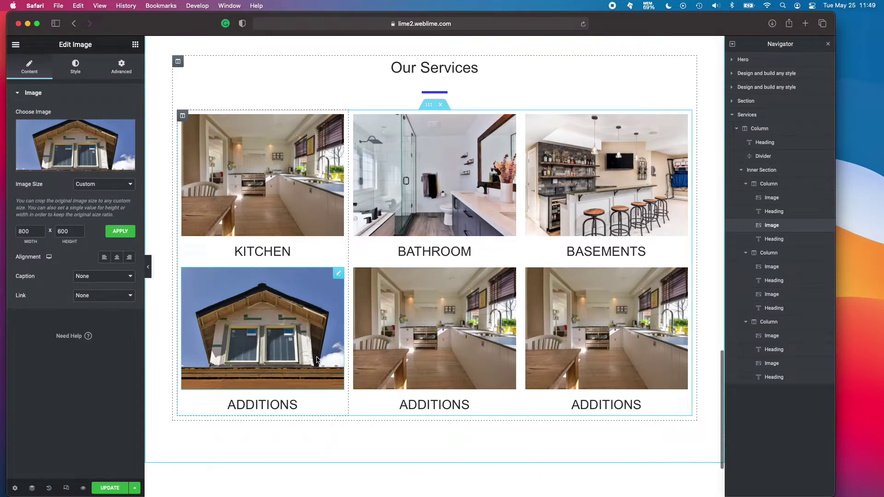
Replace the lower image in the middle column with Decks.jpg from the media library.
scroll(317, 360, "down", 3)
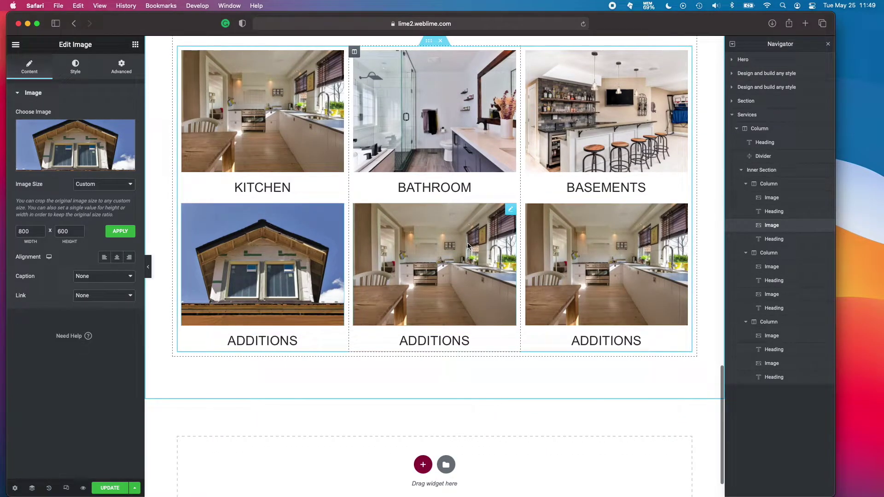
left_click(510, 213)
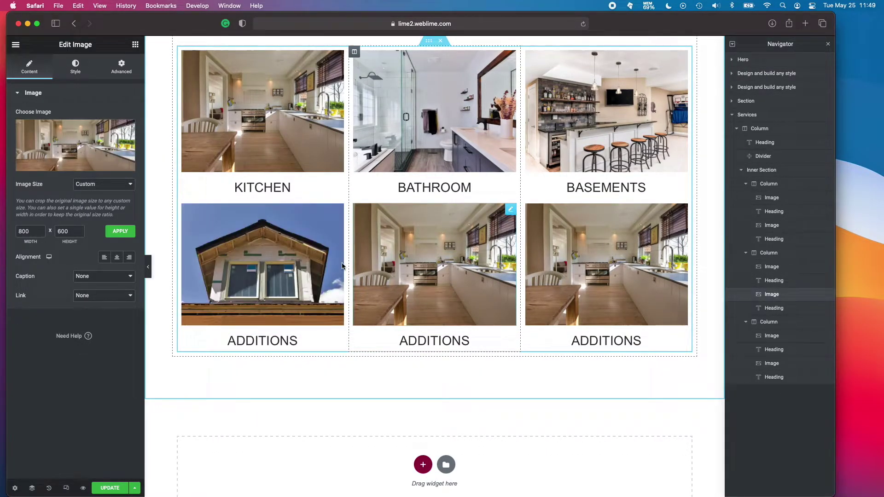
left_click(63, 167)
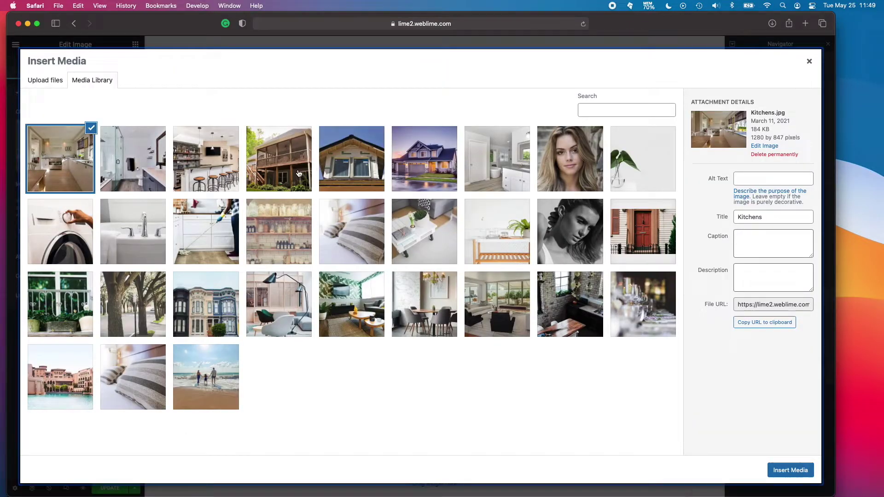
left_click(280, 168)
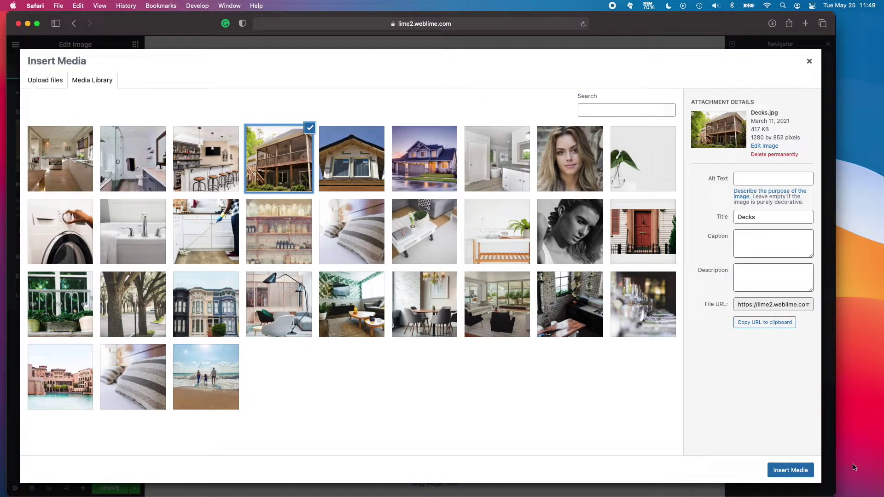
left_click(790, 470)
Change the heading below the deck image in the middle column to "decks & Padios".
left_click(440, 342)
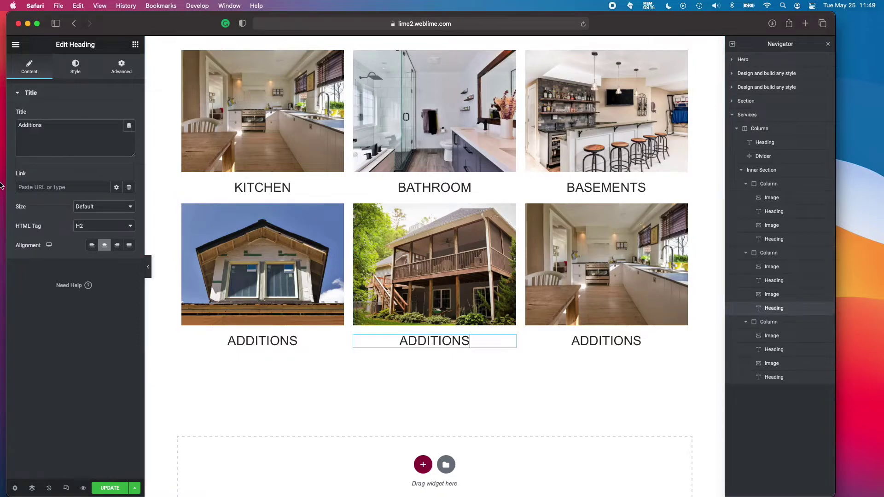
triple_click(100, 144)
type("deck")
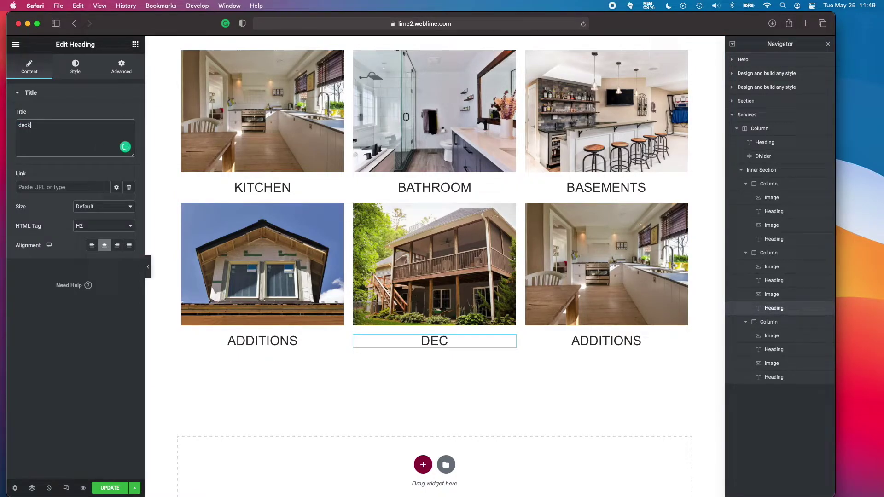
type("s & Padios")
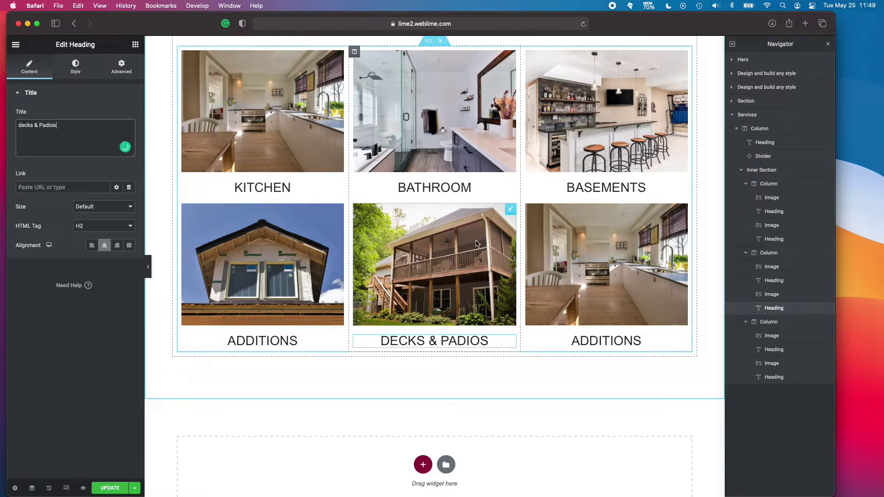
Replace the lower image in the third column with the picture of the house at dusk from the media library.
scroll(402, 266, "up", 1)
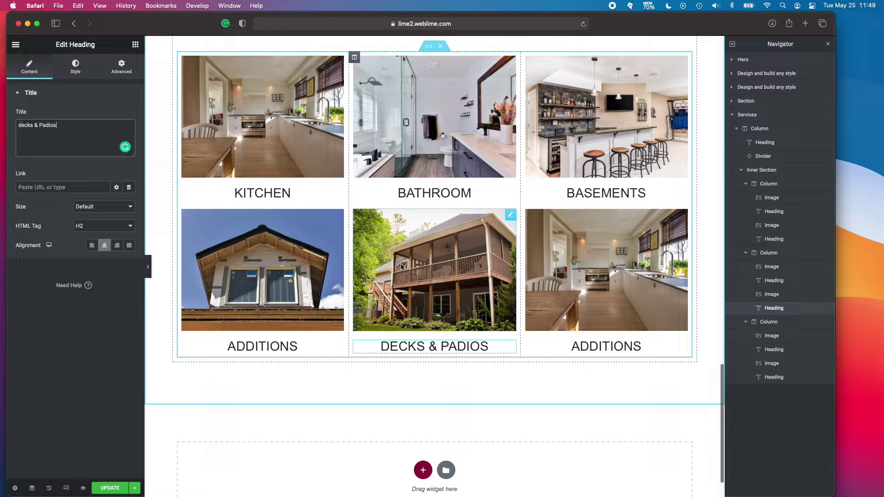
scroll(482, 276, "up", 1)
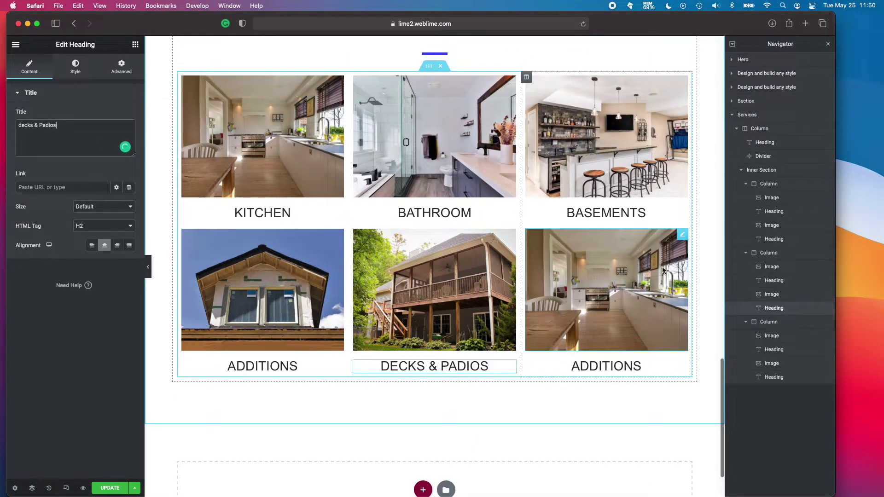
left_click(676, 250)
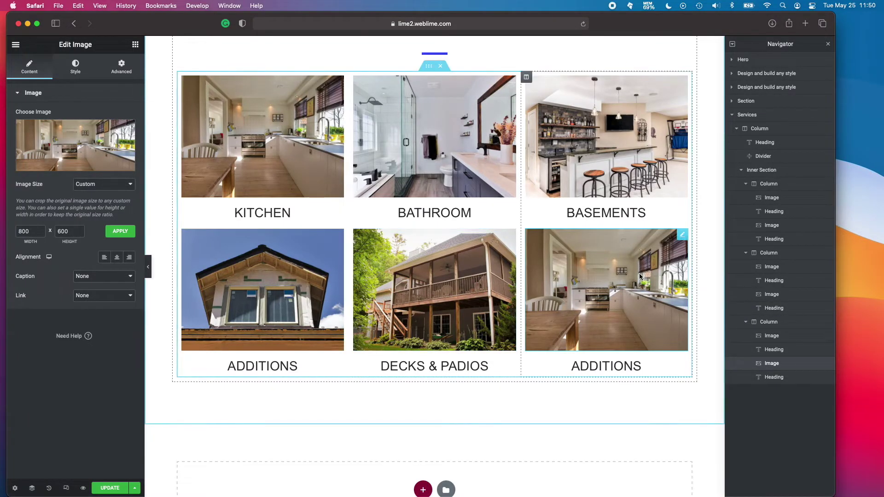
left_click(51, 165)
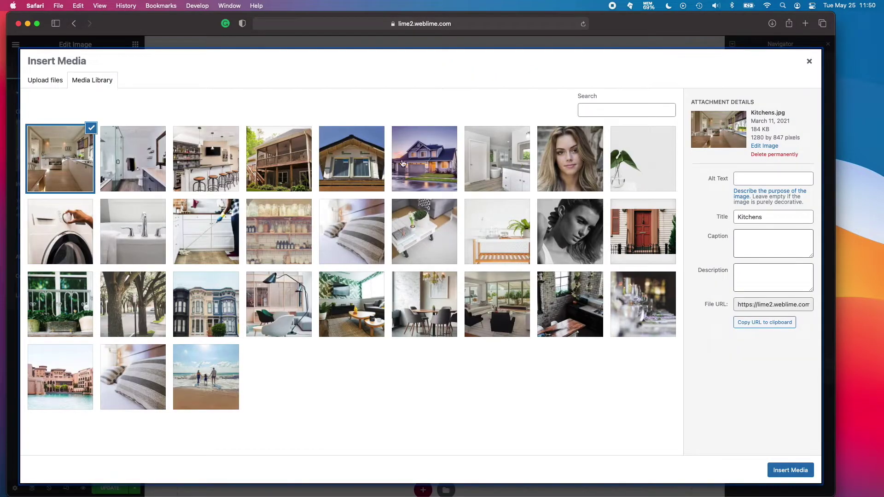
left_click(403, 164)
left_click(806, 470)
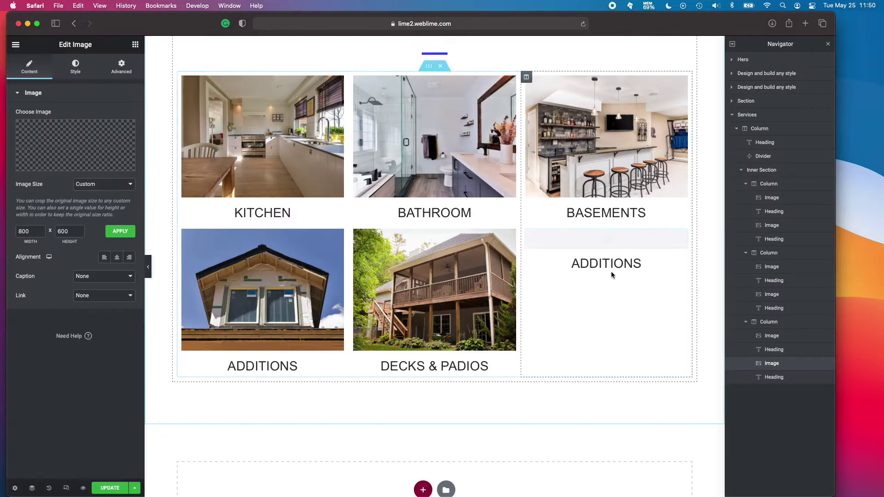
Change the heading below the dusk house image in the third column to "roofing".
left_click(616, 371)
left_click(54, 148)
key("super+a")
type("roofing")
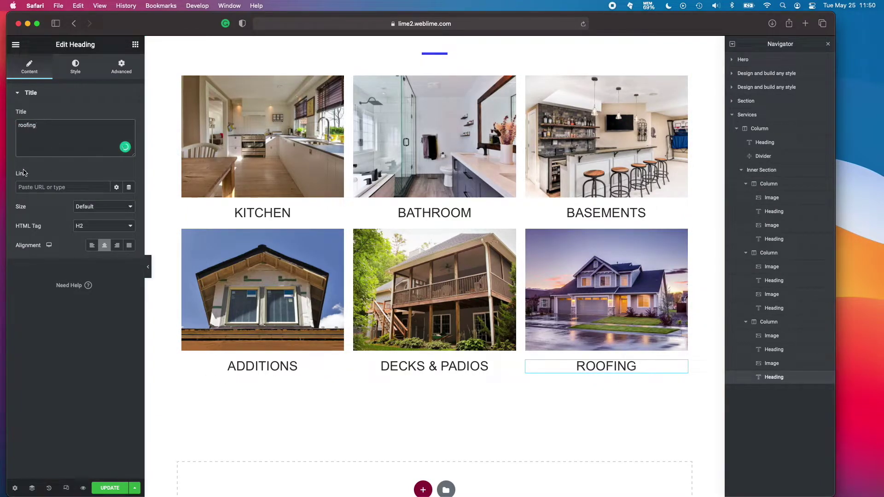
Save the page changes and preview the services grid with the editor panel hidden.
left_click(110, 488)
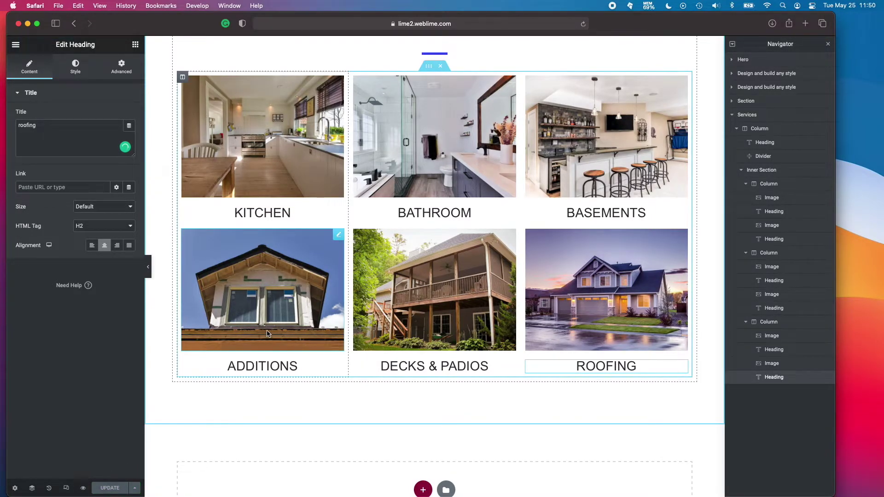
left_click(148, 267)
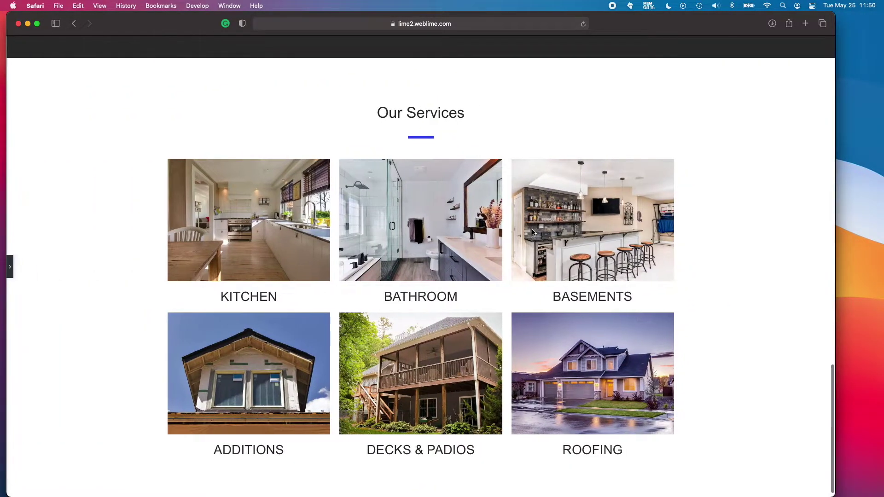
scroll(436, 309, "down", 1)
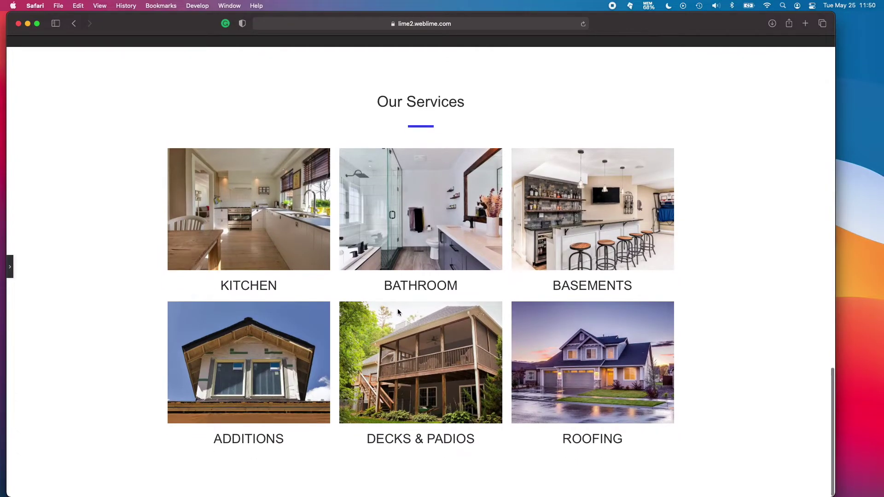
scroll(407, 302, "up", 3)
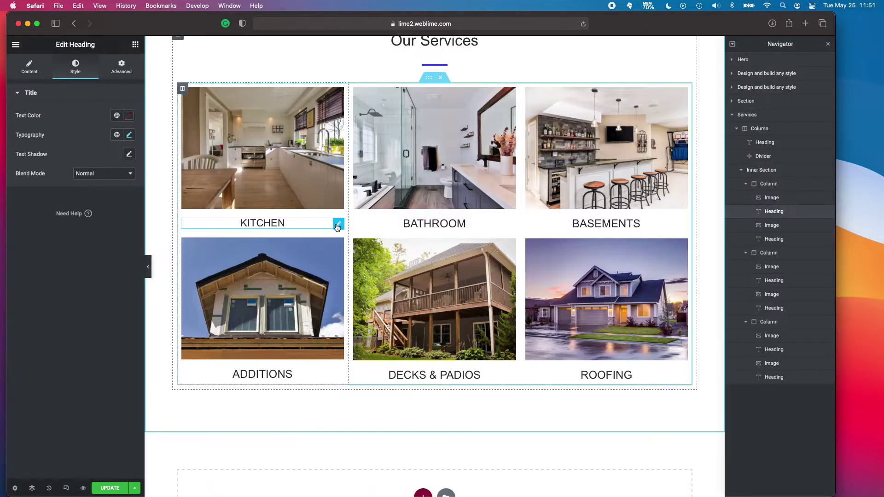
Set the font size of the "Kitchen" heading to 1.1 em.
left_click(130, 135)
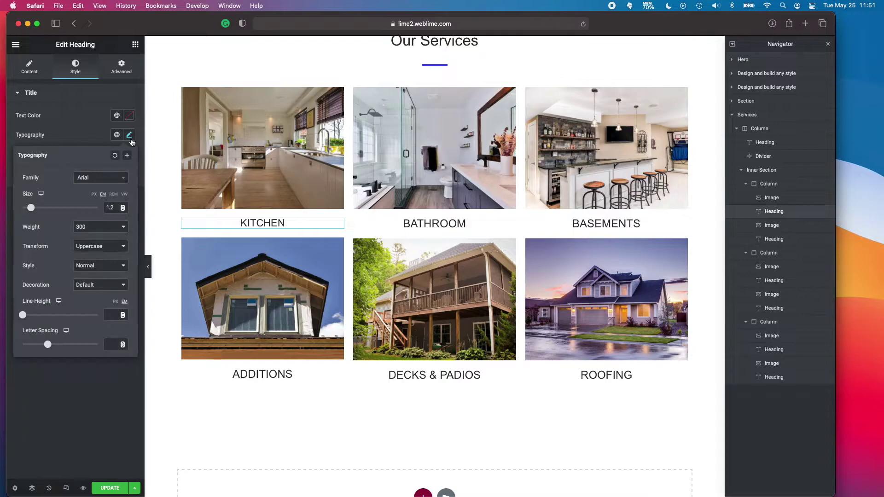
left_click(122, 210)
left_click(123, 210)
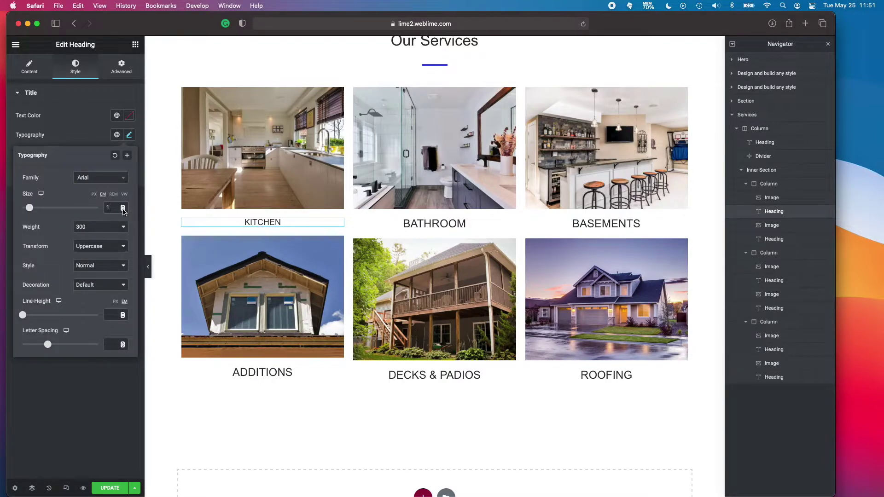
type(".1")
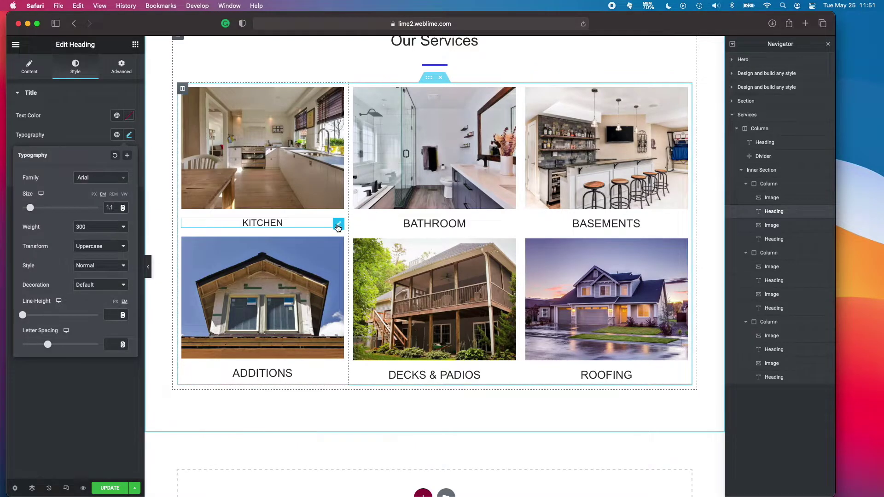
Copy the "Kitchen" heading and paste its style onto the "Bathroom" and "Basements" headings.
scroll(338, 228, "up", 2)
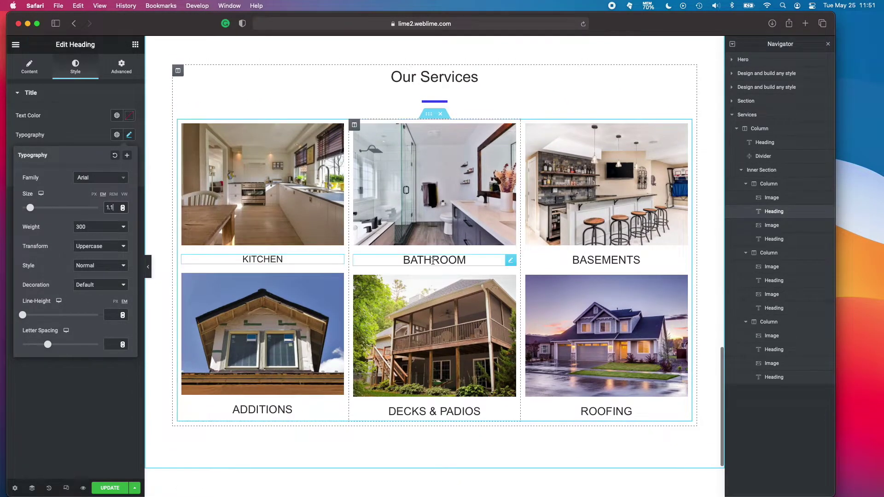
right_click(338, 261)
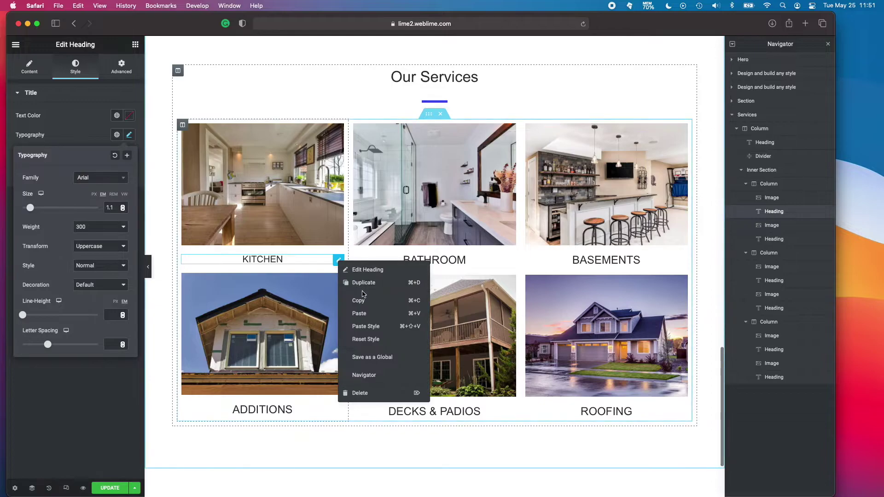
left_click(368, 302)
right_click(510, 260)
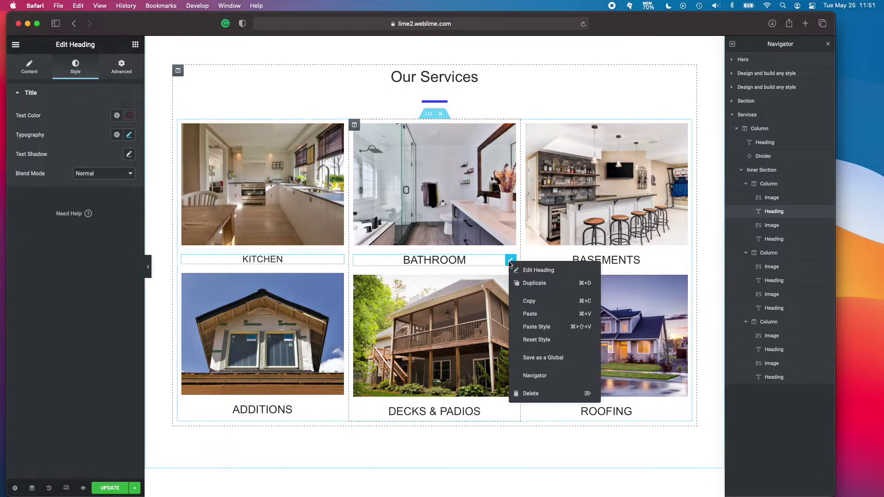
left_click(537, 327)
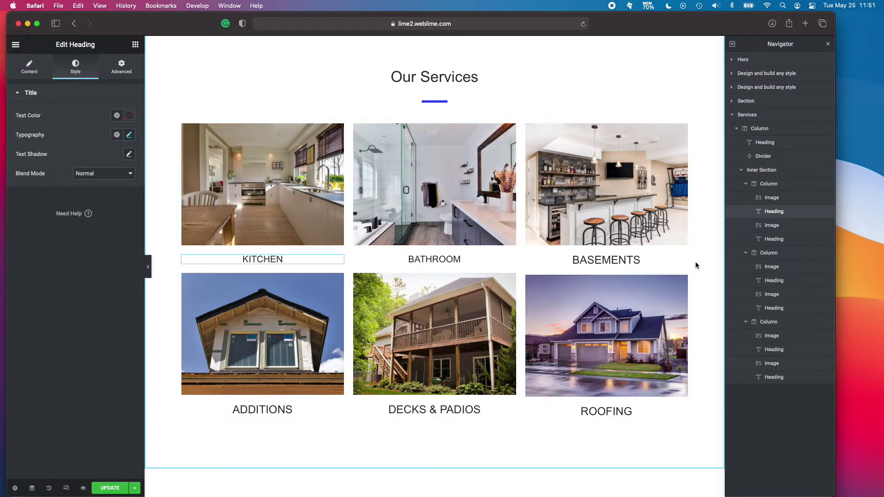
right_click(681, 261)
left_click(707, 324)
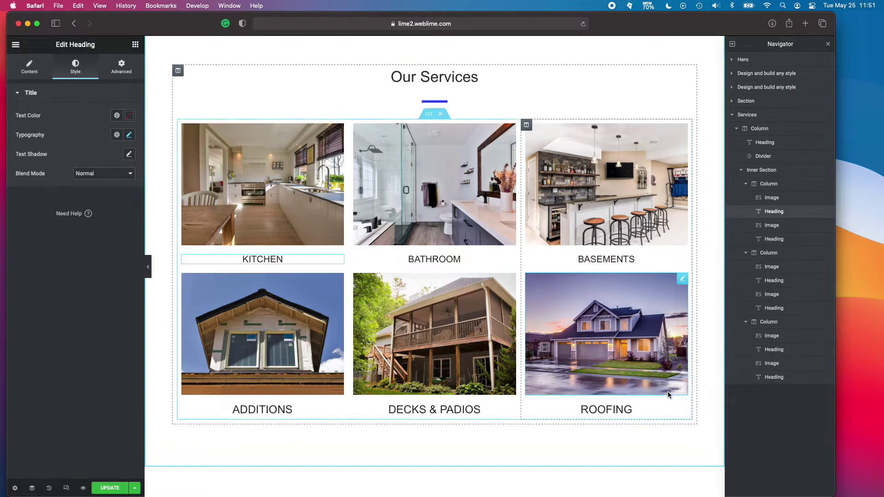
Paste the copied heading style onto the "Roofing", "Decks & Padios" and "Additions" headings in the lower row.
right_click(681, 411)
left_click(702, 419)
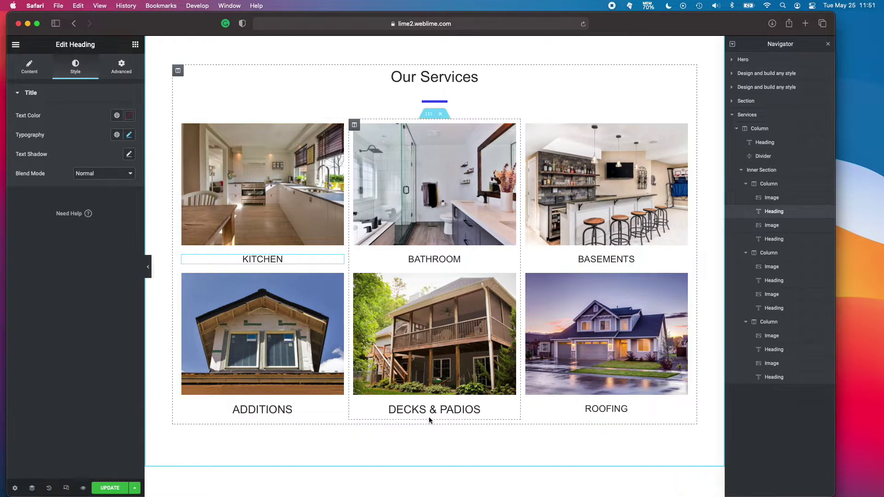
right_click(504, 414)
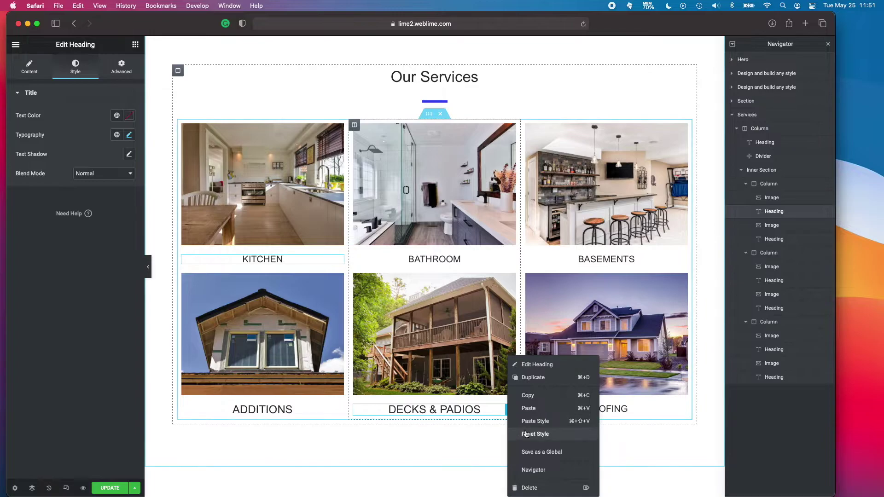
left_click(535, 421)
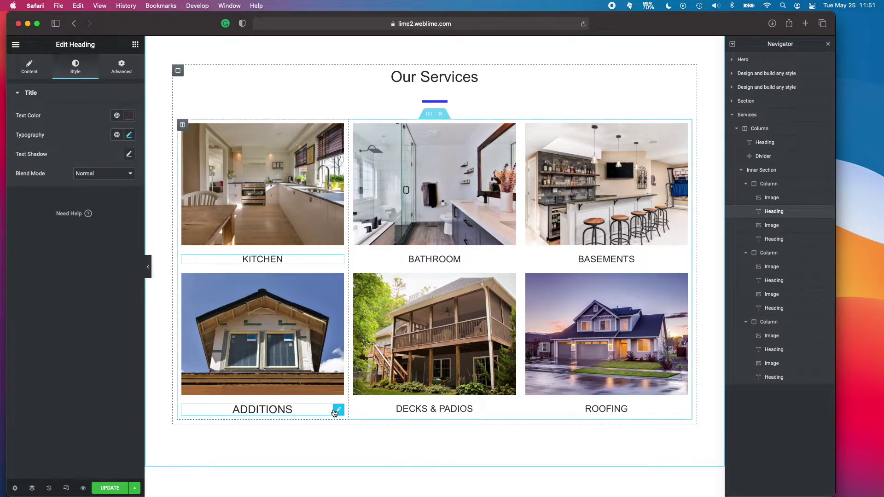
right_click(337, 410)
left_click(363, 422)
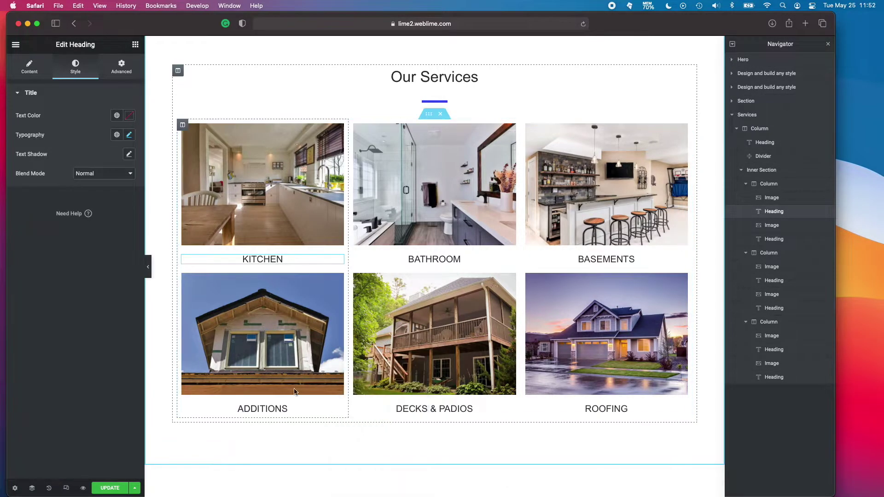
Clear the widget search and add a new single-column section below the services section.
scroll(297, 386, "down", 3)
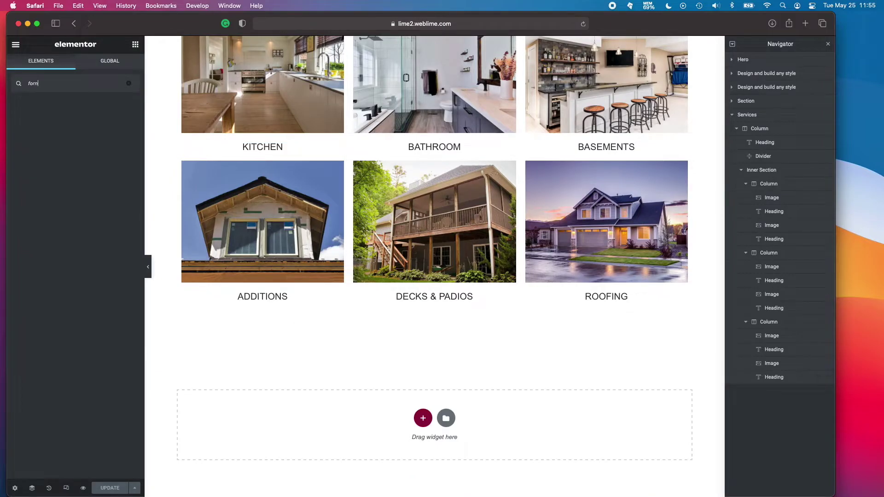
key("BackSpace")
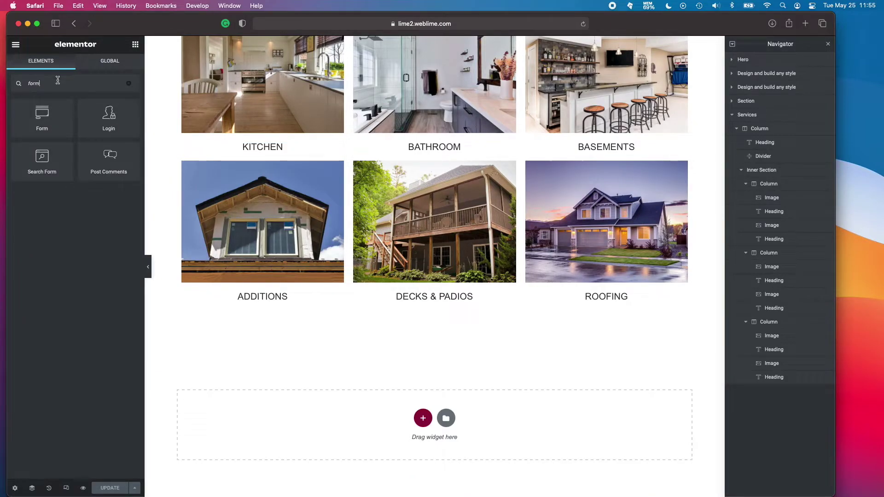
key("BackSpace")
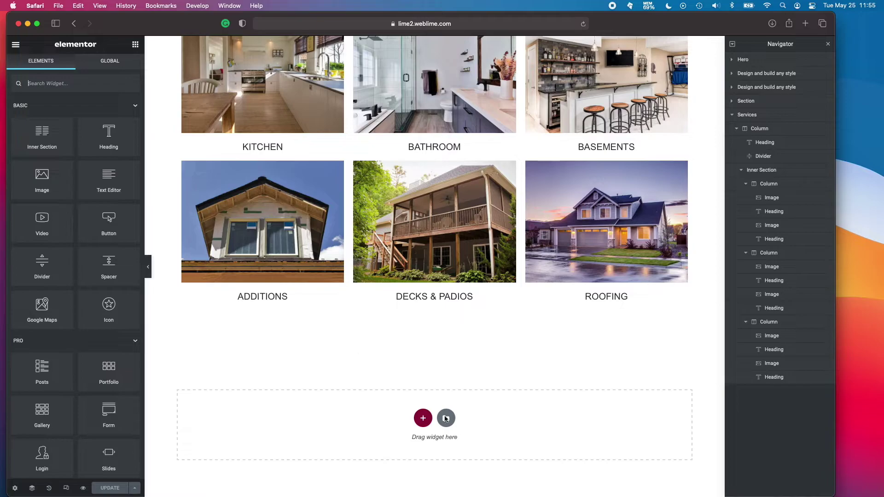
left_click(423, 418)
left_click(306, 440)
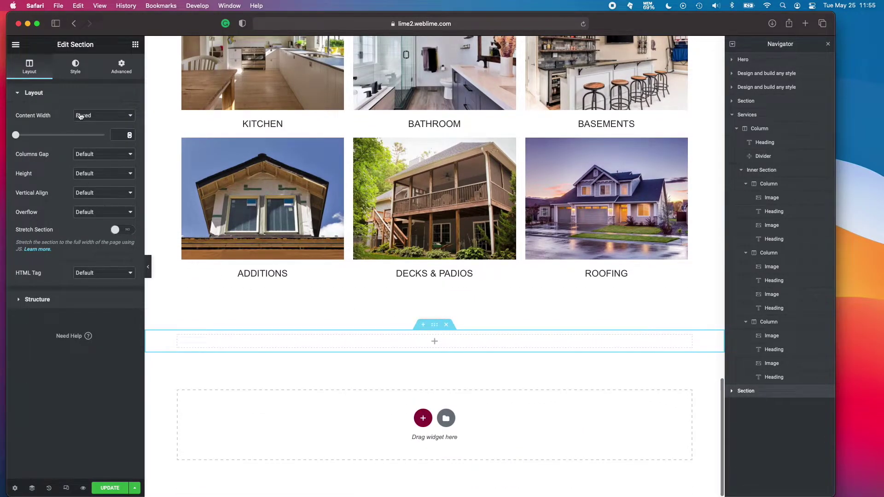
Unlink the new section's padding values and set the top and bottom padding to 5 em.
left_click(122, 69)
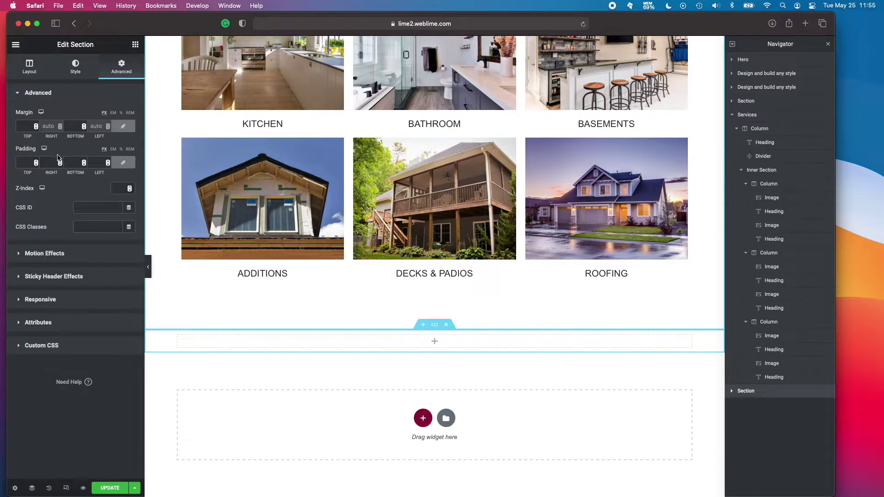
left_click(121, 164)
double_click(30, 164)
type("5")
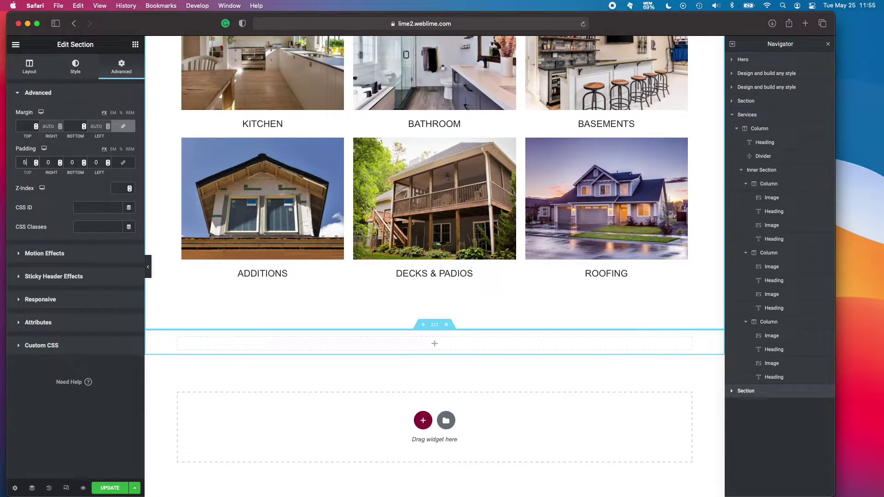
key("BackSpace")
type("0")
left_click(113, 148)
left_click(25, 163)
type("5")
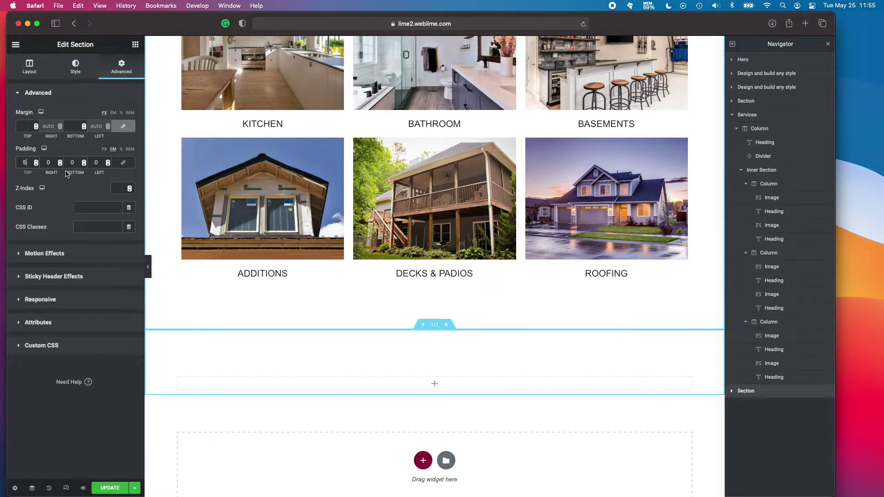
left_click(74, 163)
type("5")
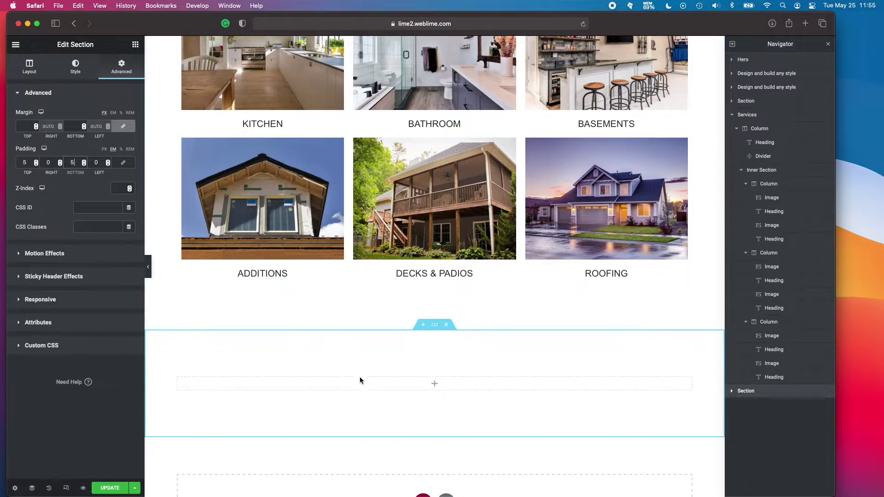
Give the new section below the services grid a classic background in the global Accent color.
scroll(404, 380, "down", 2)
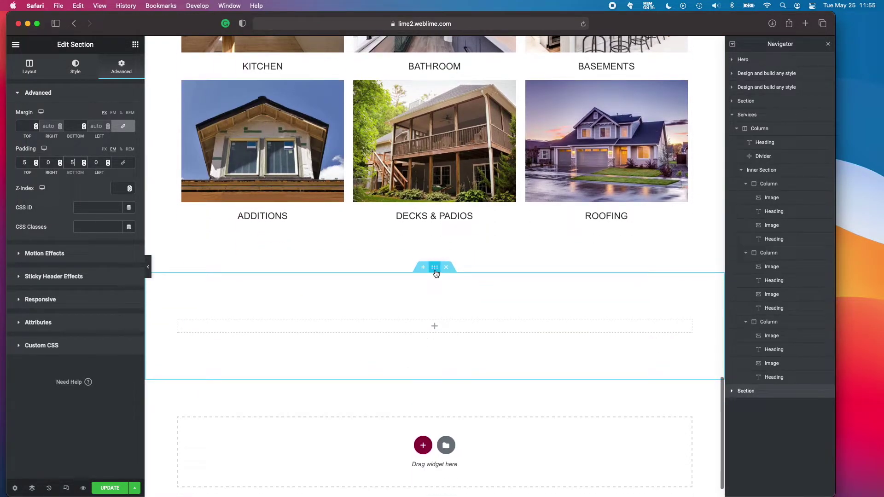
left_click(75, 66)
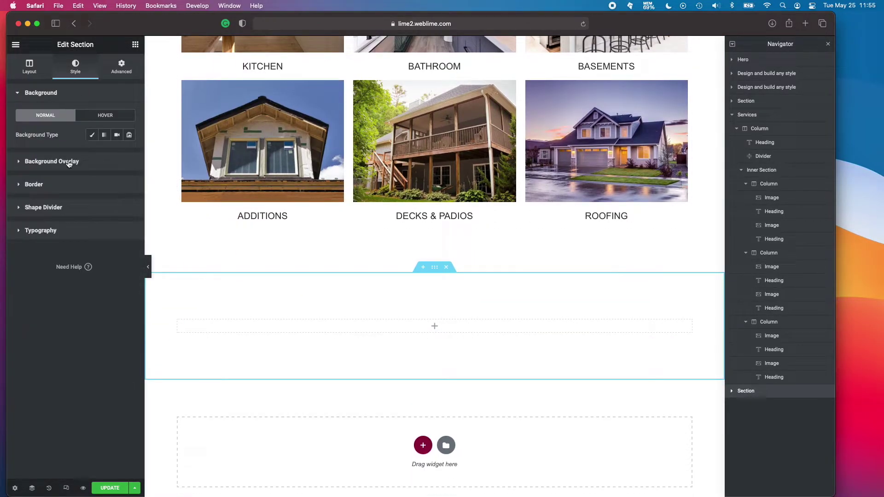
left_click(92, 135)
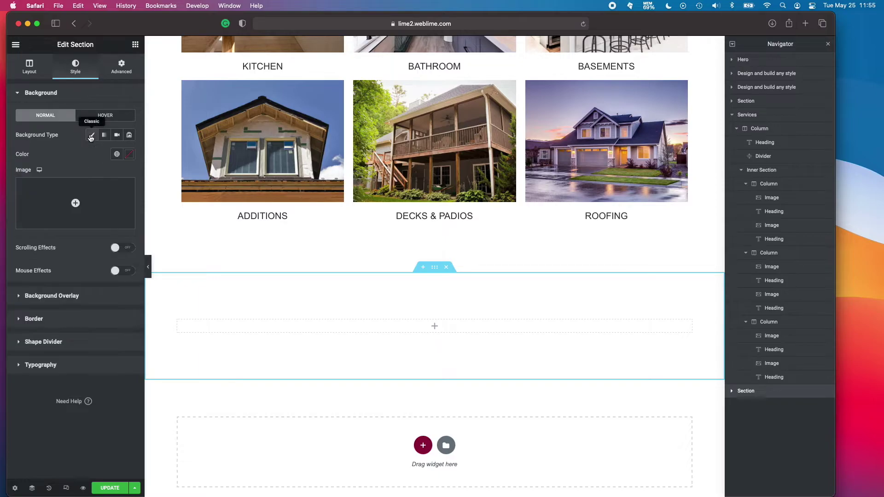
left_click(117, 156)
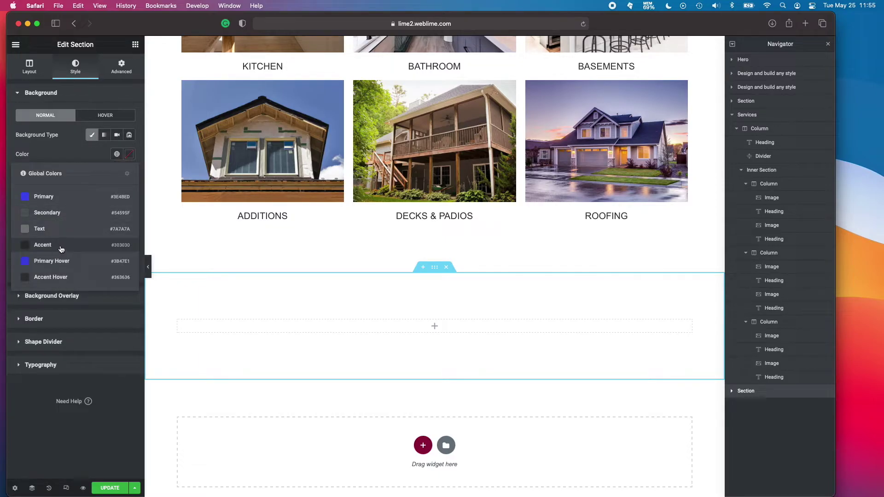
left_click(63, 247)
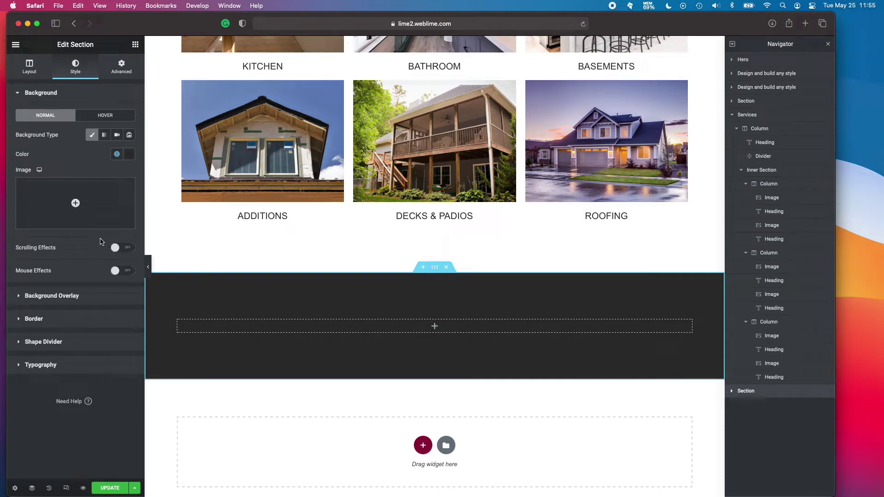
scroll(377, 236, "up", 8)
scroll(377, 237, "down", 3)
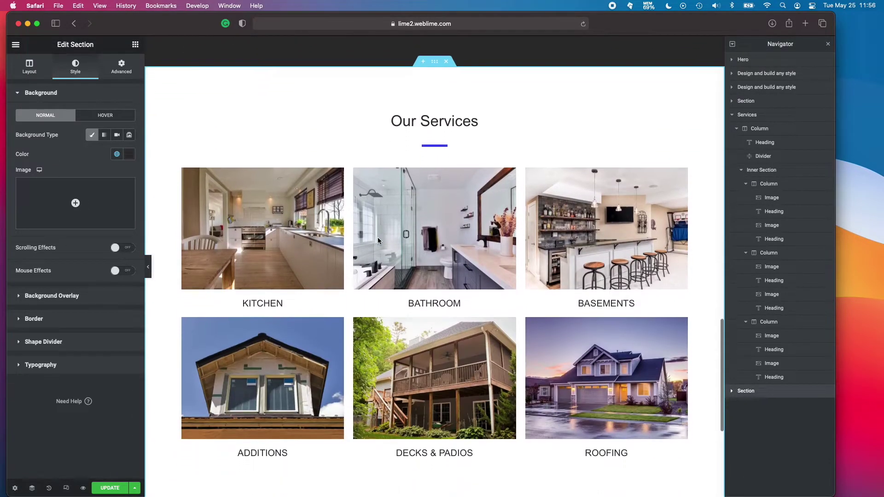
scroll(378, 236, "down", 5)
Search the widgets for "form" and place a Form widget in the empty dark section.
left_click(30, 66)
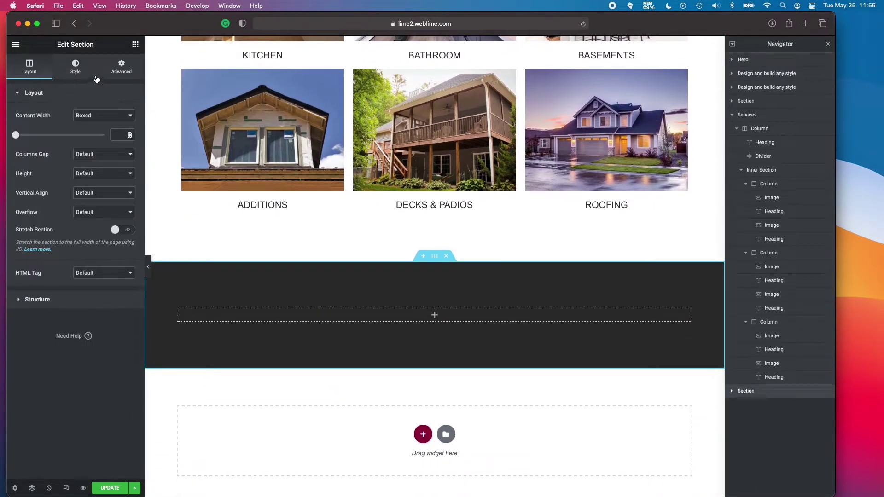
left_click(135, 44)
type("form")
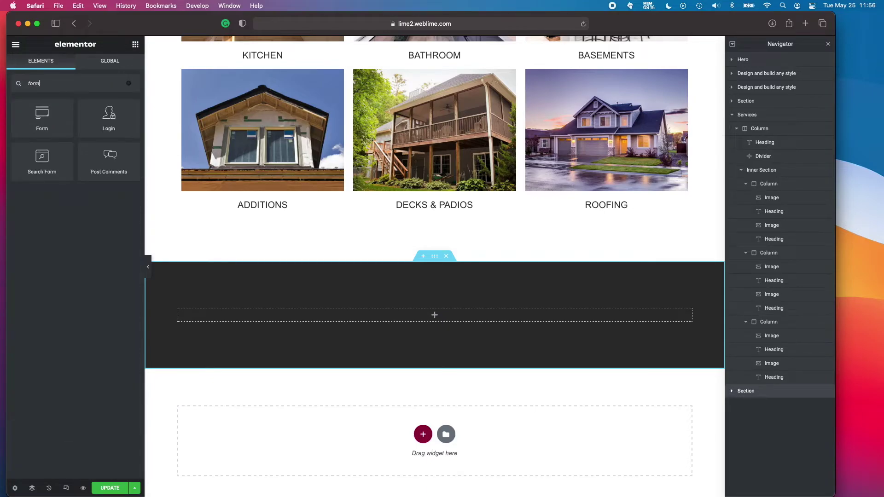
left_click_drag(37, 119, 413, 315)
scroll(406, 318, "down", 4)
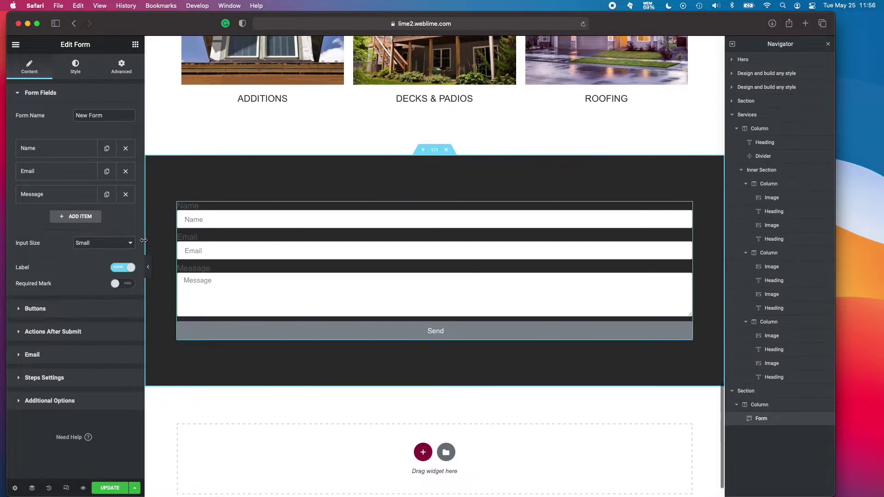
Change both the label and the placeholder of the form's Name field to "First Name".
left_click(50, 152)
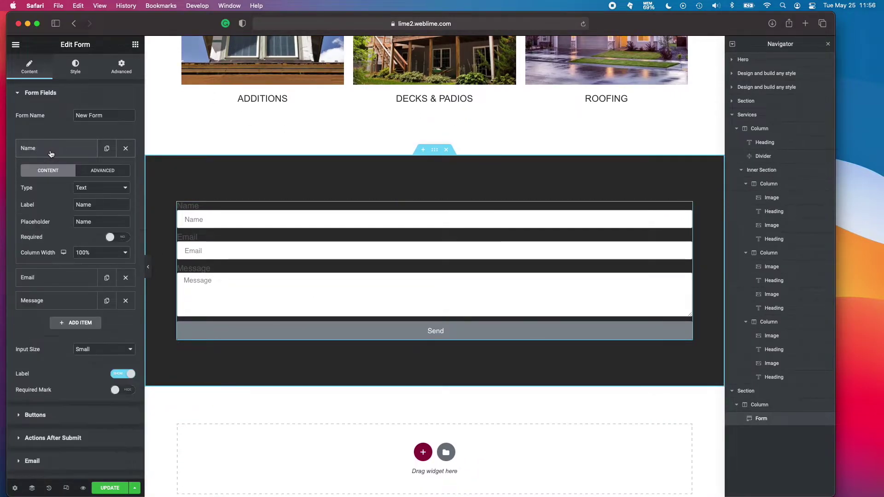
left_click(102, 204)
double_click(101, 204)
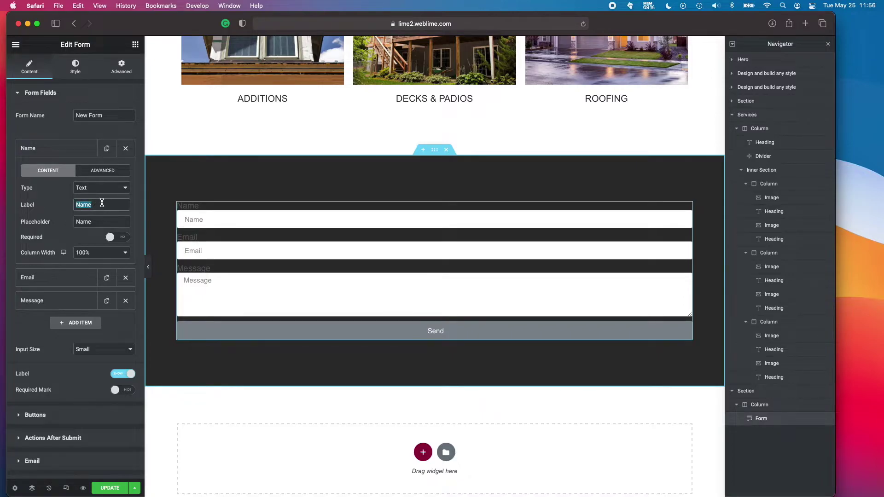
type("First Name")
key("Tab")
type("First Name")
scroll(90, 260, "down", 1)
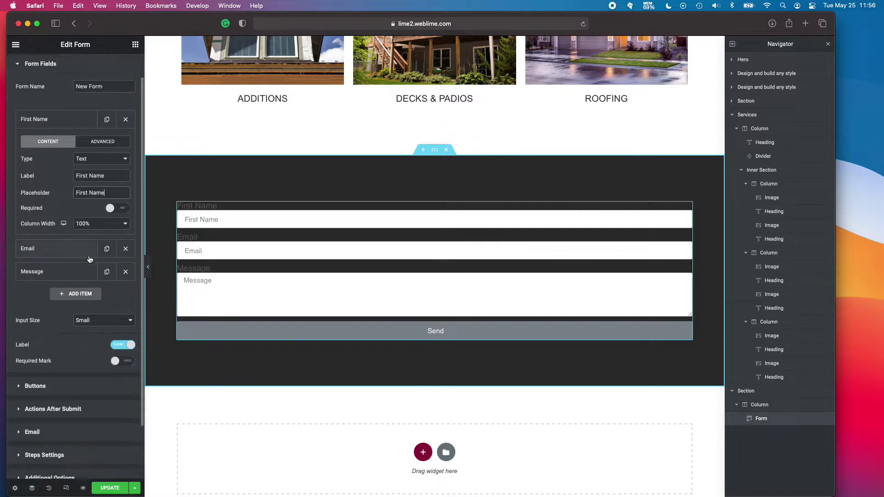
left_click(59, 231)
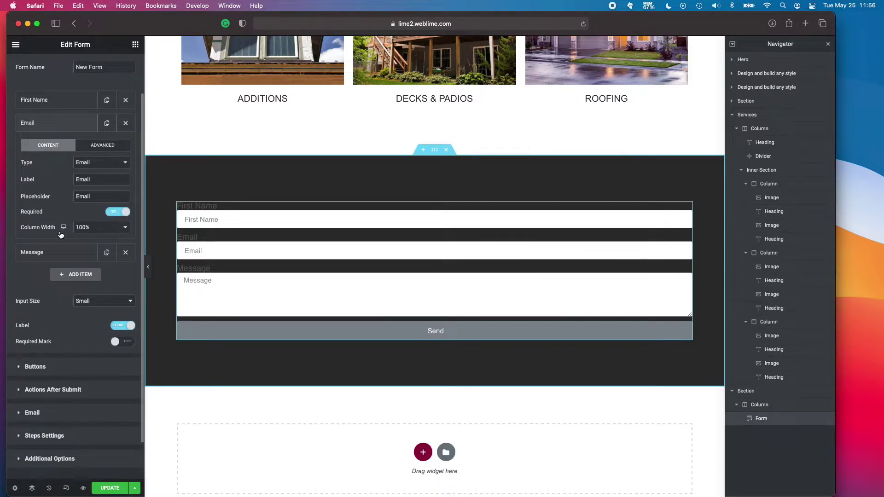
double_click(99, 177)
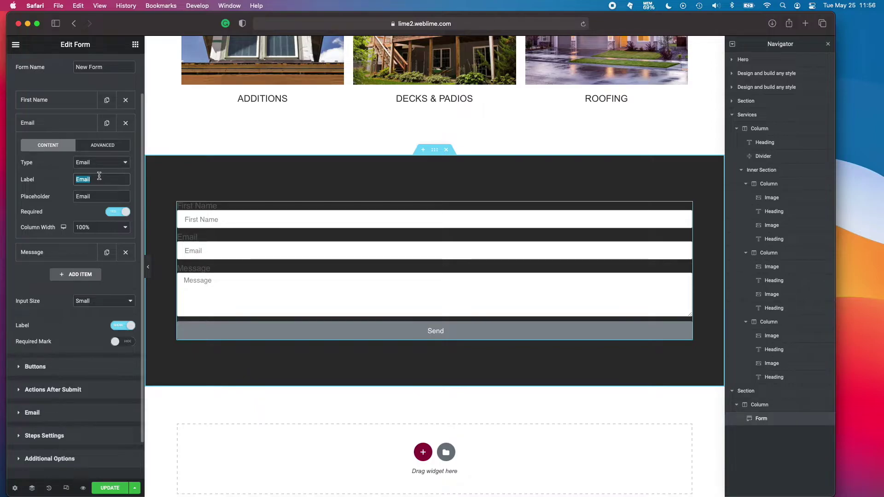
left_click(59, 127)
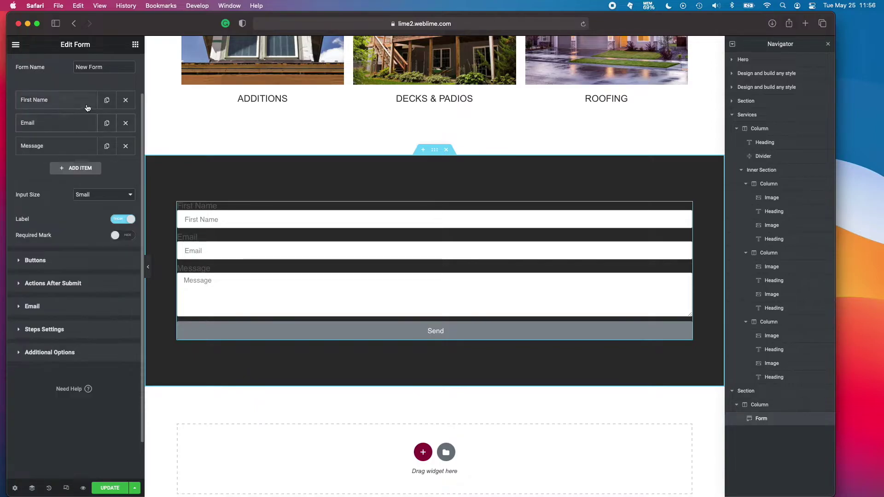
Duplicate the First Name field and change the copy's label and placeholder to "Last Name".
left_click(106, 100)
left_click(60, 171)
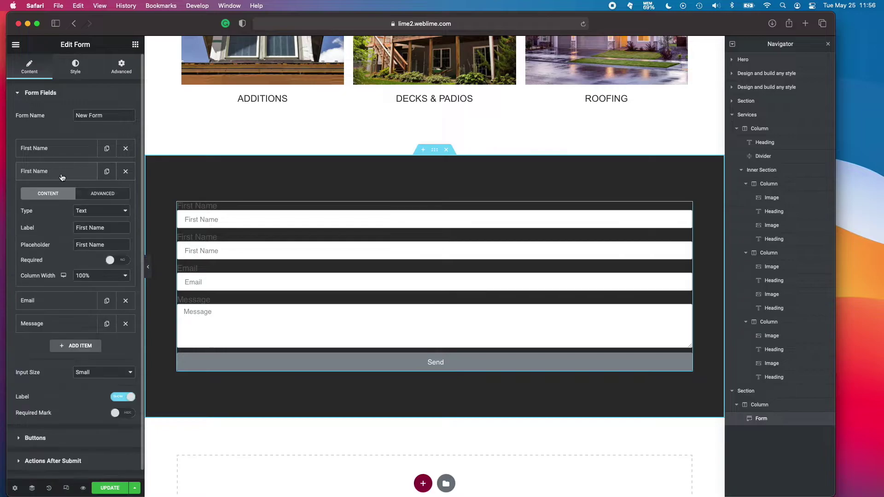
double_click(81, 229)
type("Last")
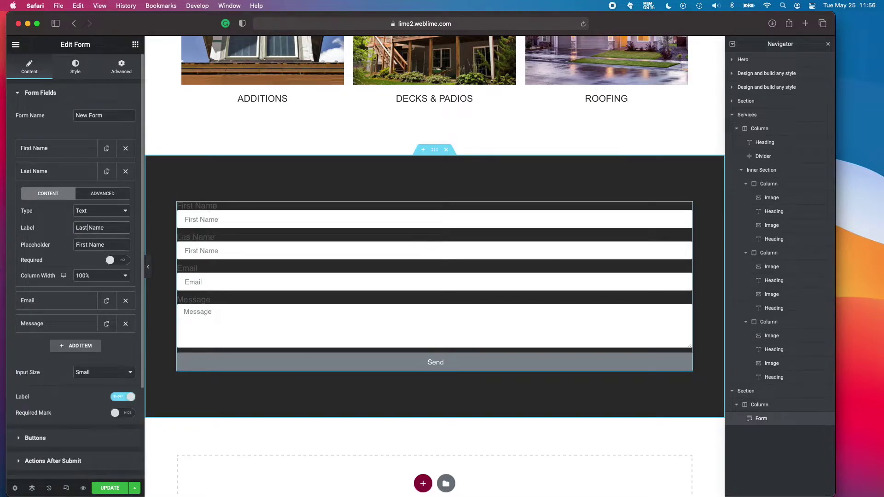
double_click(81, 245)
type("Last")
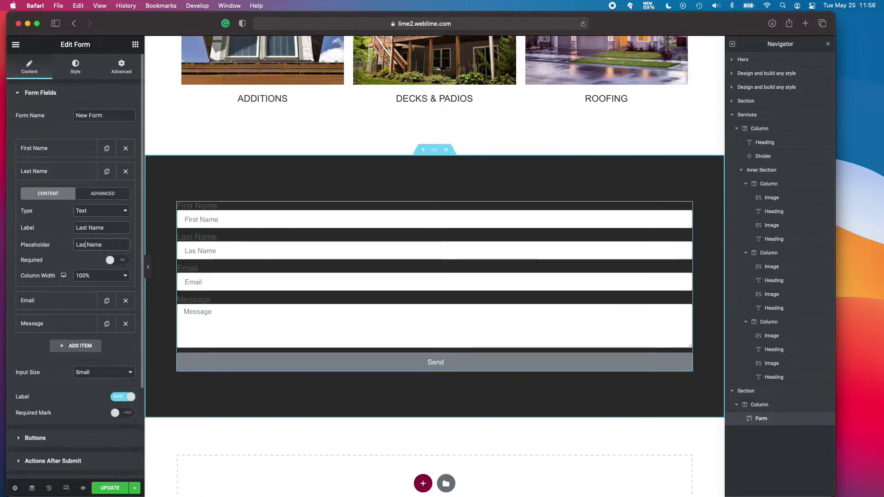
Set the column width of the First Name and Last Name fields to 50% each.
left_click(53, 154)
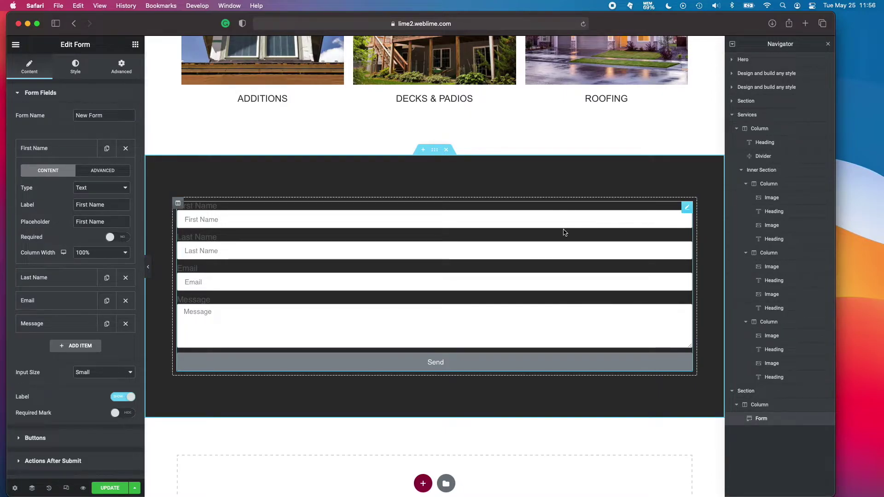
left_click(97, 253)
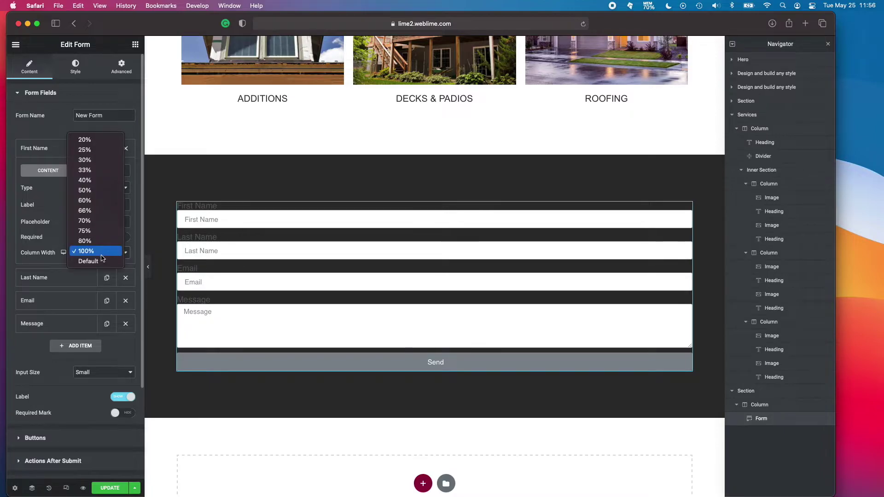
left_click(85, 190)
left_click(74, 148)
left_click(84, 177)
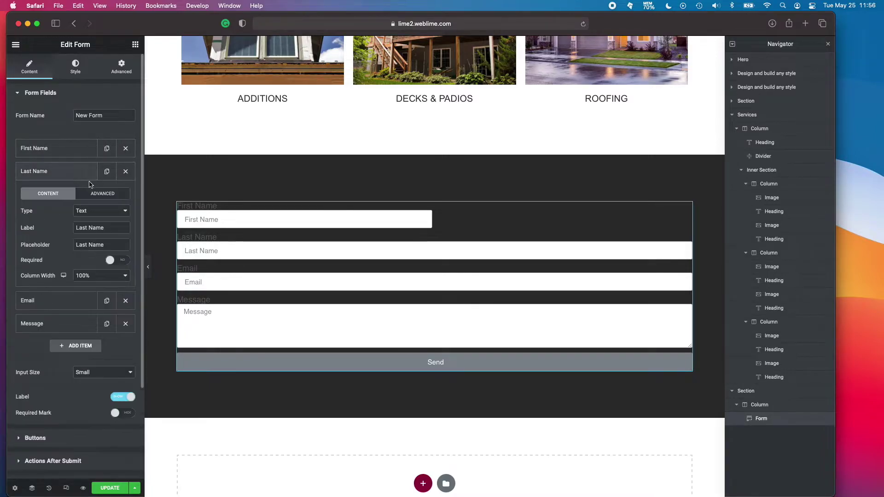
left_click(97, 276)
left_click(101, 218)
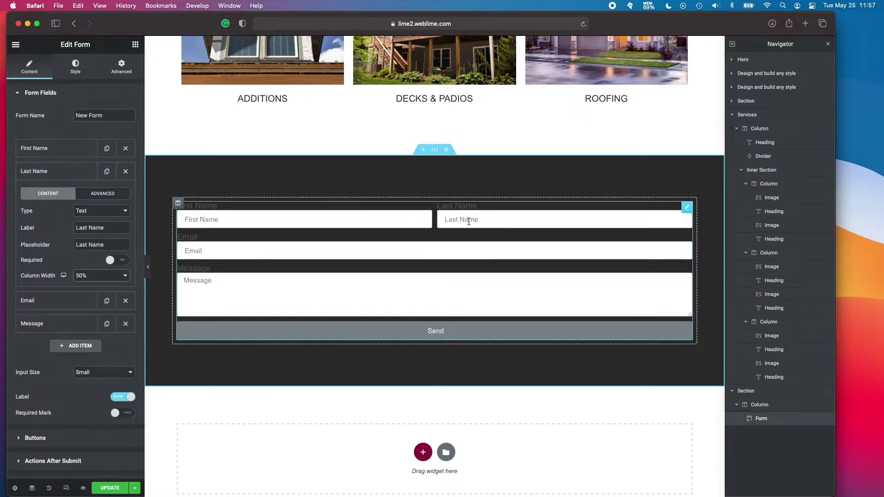
left_click(65, 175)
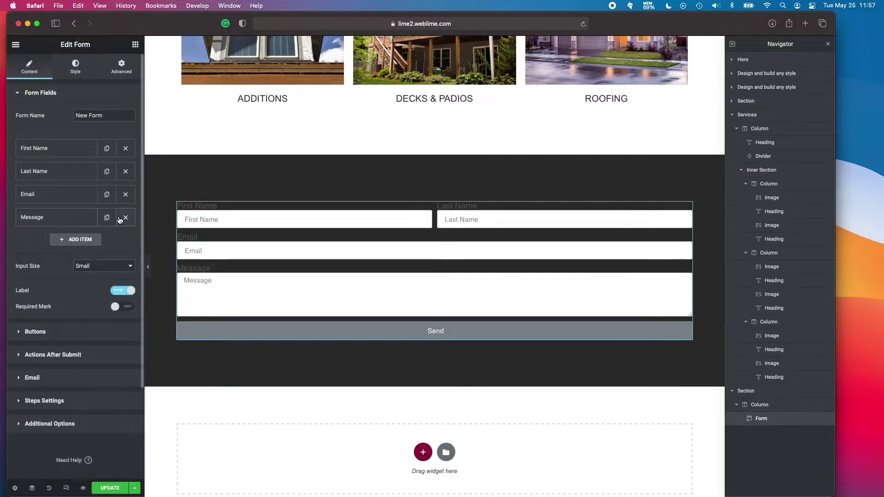
Duplicate the Email field and change the copy's field type to Tel.
left_click(106, 195)
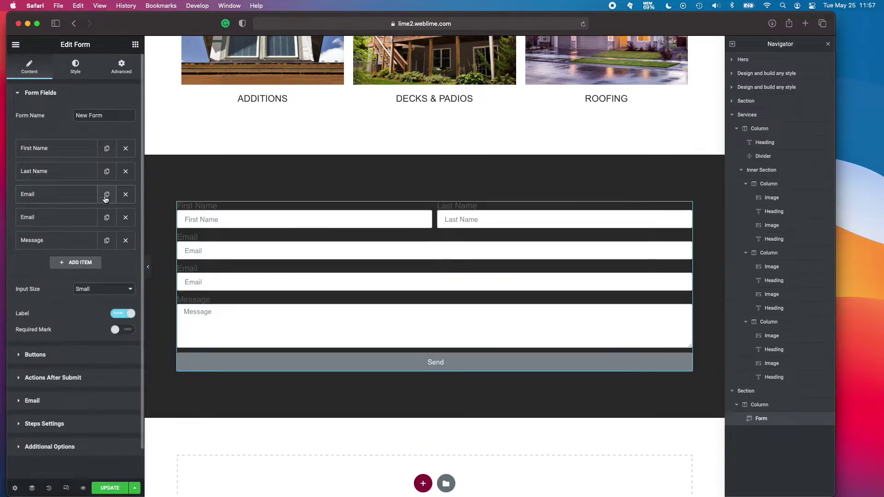
left_click(83, 223)
scroll(78, 230, "down", 2)
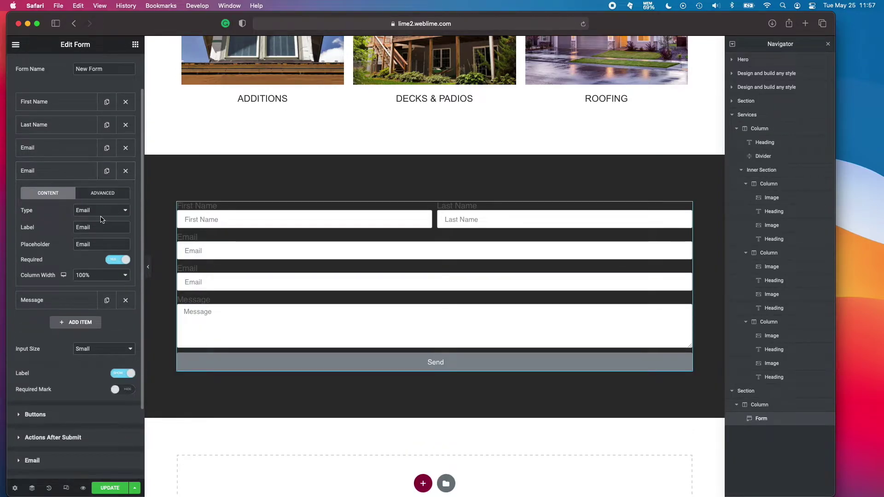
left_click(108, 212)
left_click(95, 239)
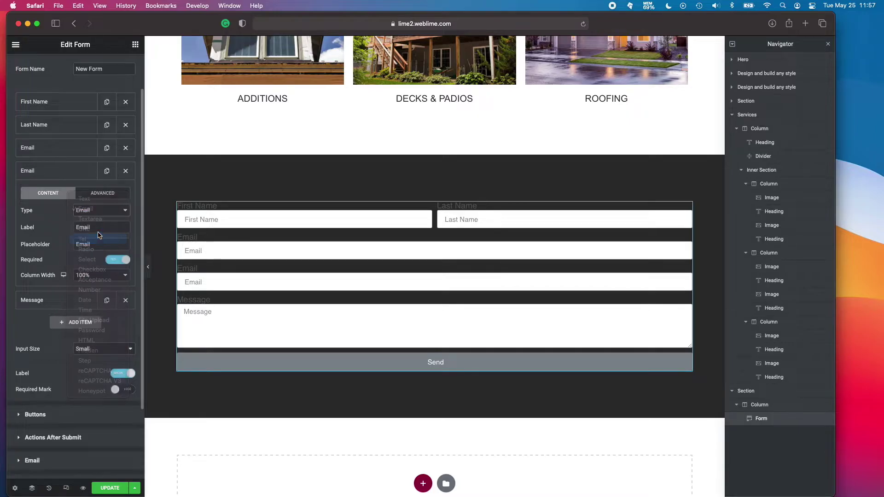
Label the Tel field "Phone" and enter a sample phone number with area code as its placeholder.
double_click(97, 227)
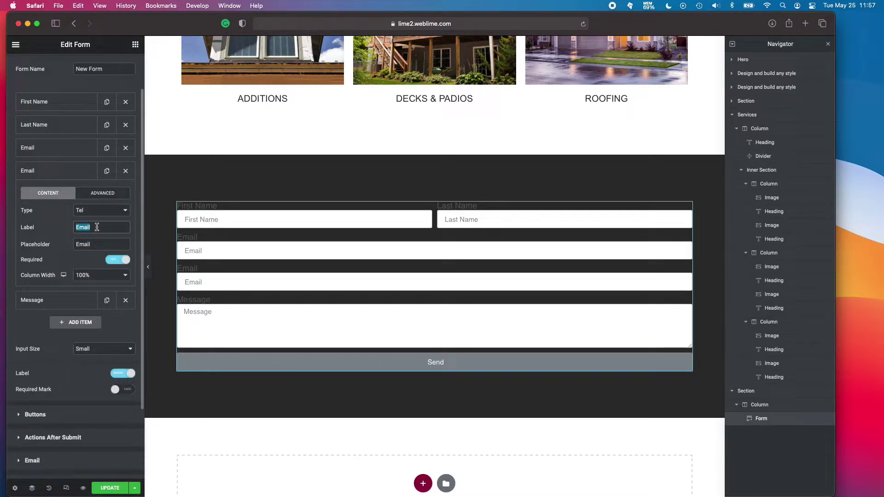
type("P")
type("(")
type(")")
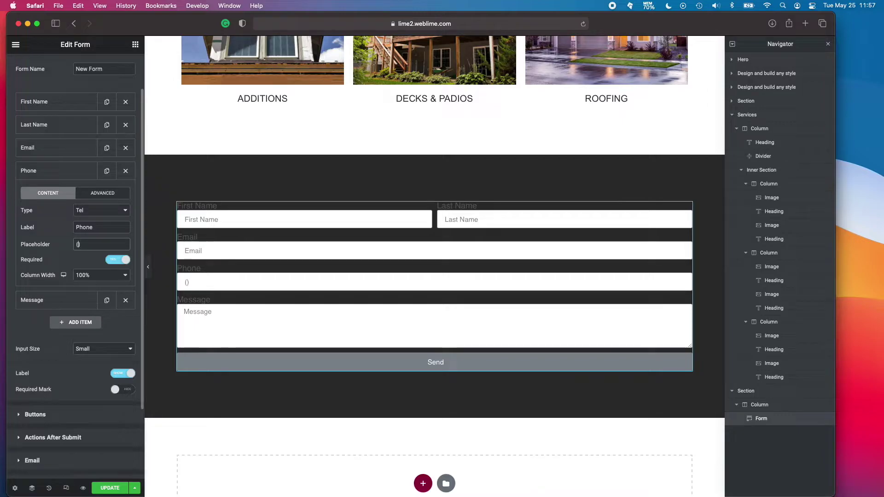
type("1 ")
type("301")
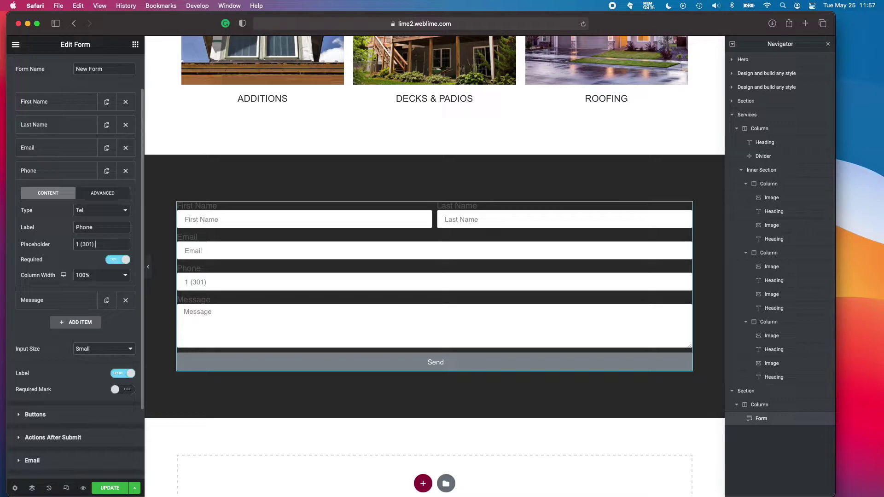
type("-2301")
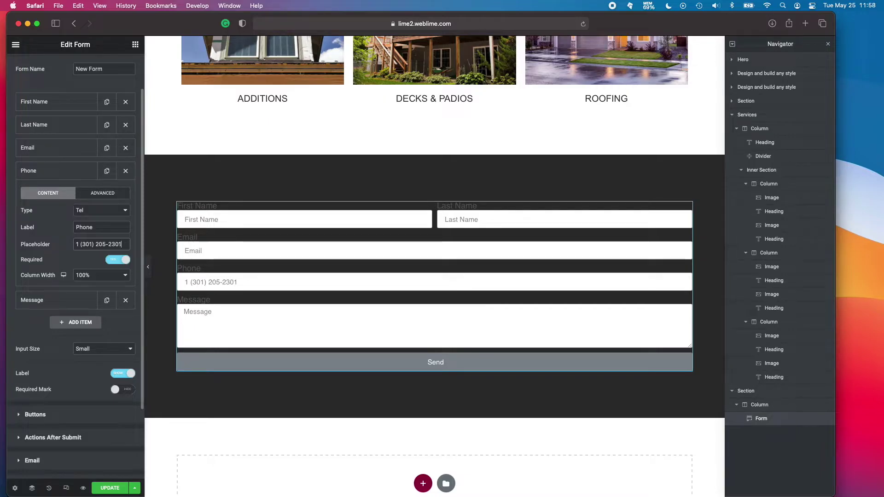
Set the column width of the Email and Phone fields to 50% each.
scroll(92, 266, "down", 1)
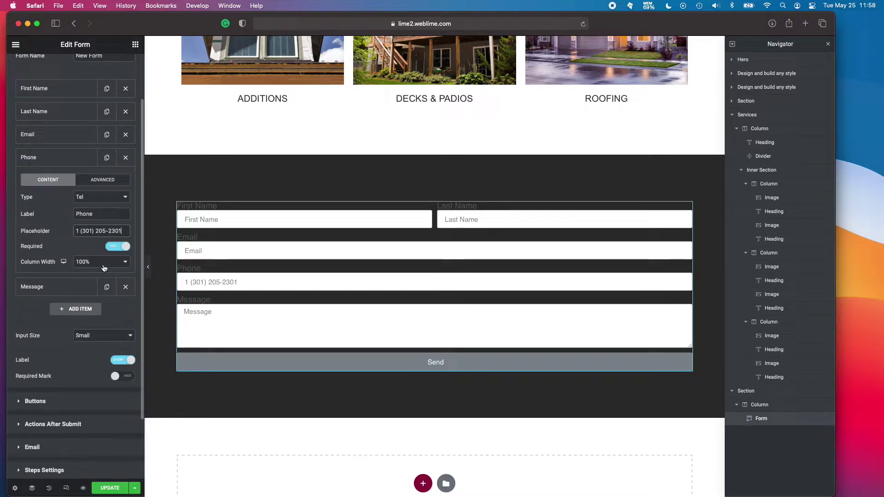
left_click(74, 134)
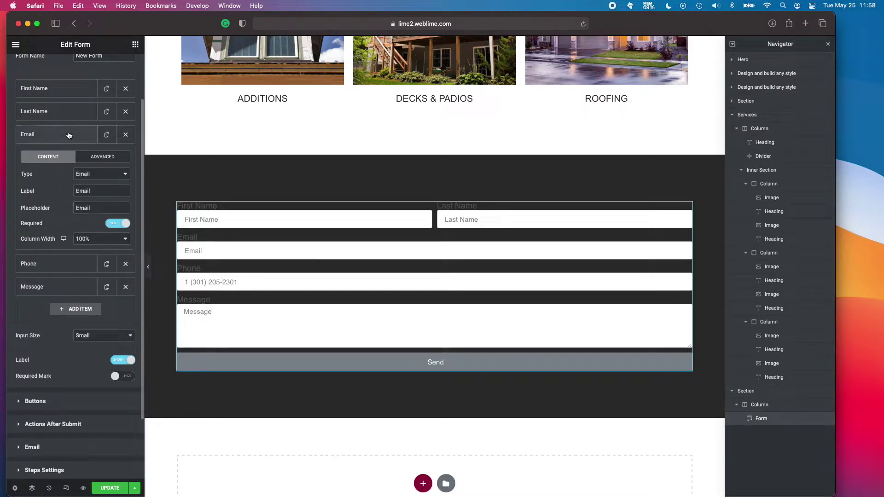
left_click(93, 237)
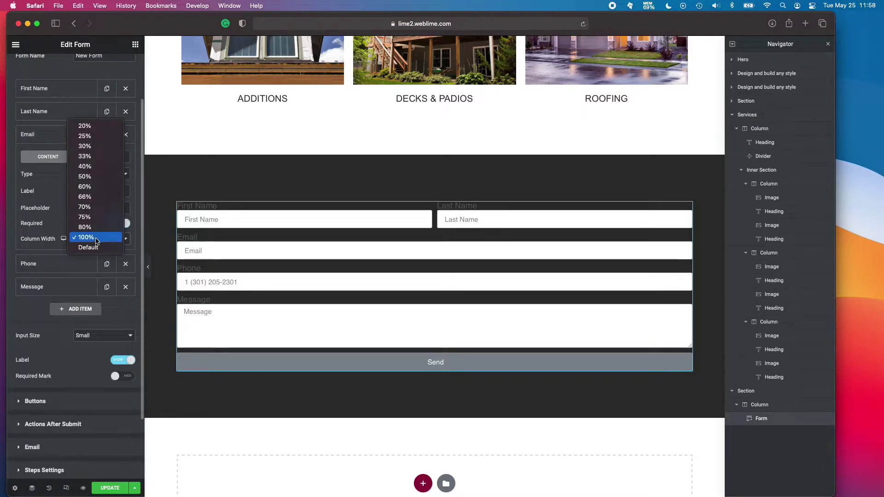
left_click(87, 174)
left_click(55, 134)
left_click(72, 158)
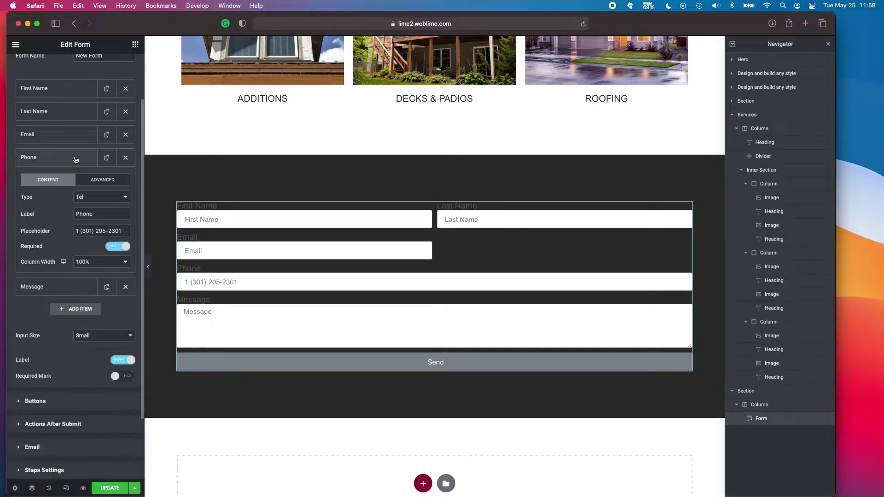
left_click(99, 261)
left_click(86, 199)
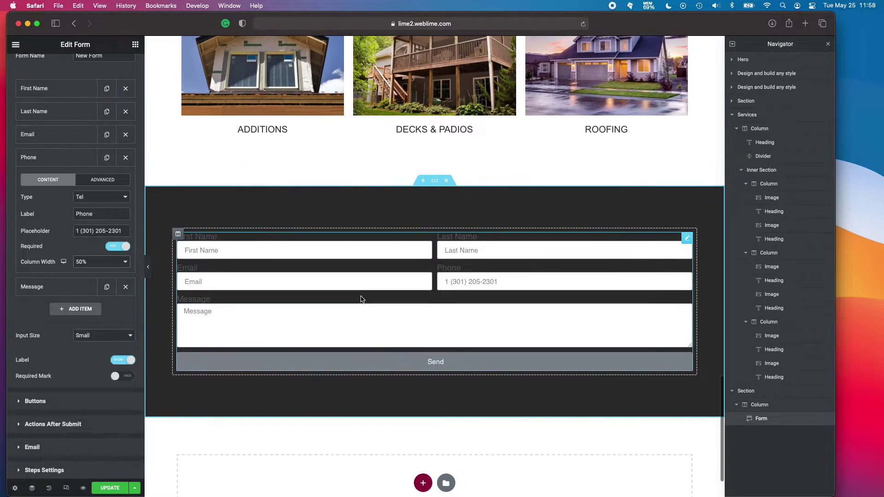
Hide the form's field labels and set the submit button's background to the global Primary color.
left_click(121, 360)
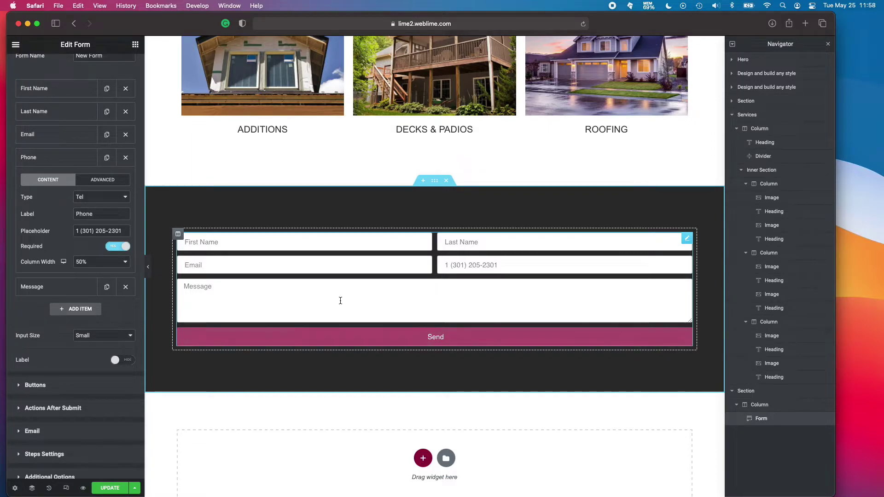
scroll(91, 208, "up", 3)
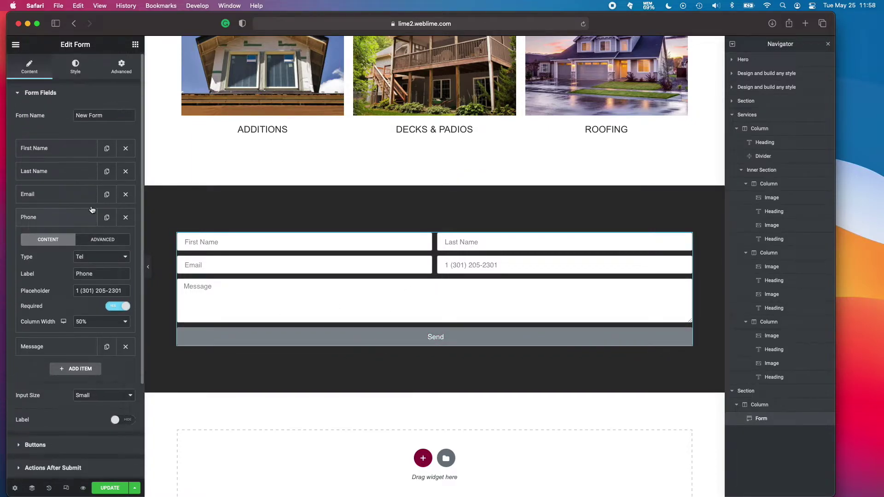
left_click(74, 68)
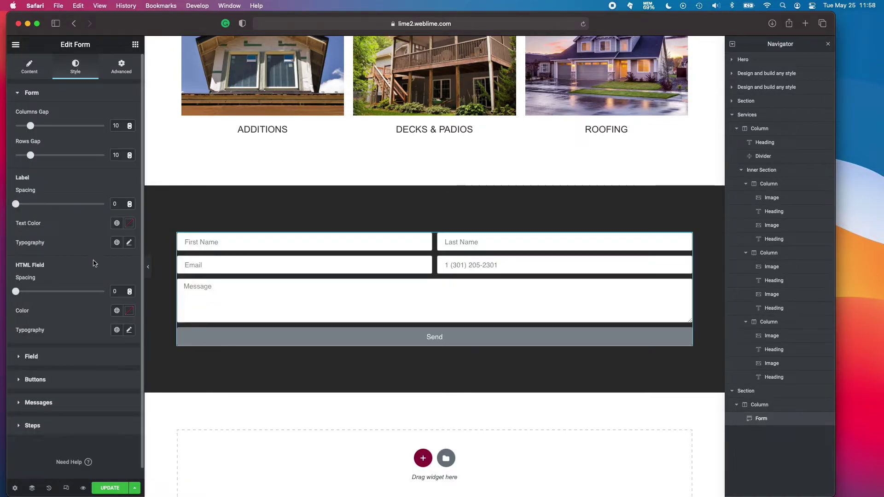
scroll(304, 250, "up", 1)
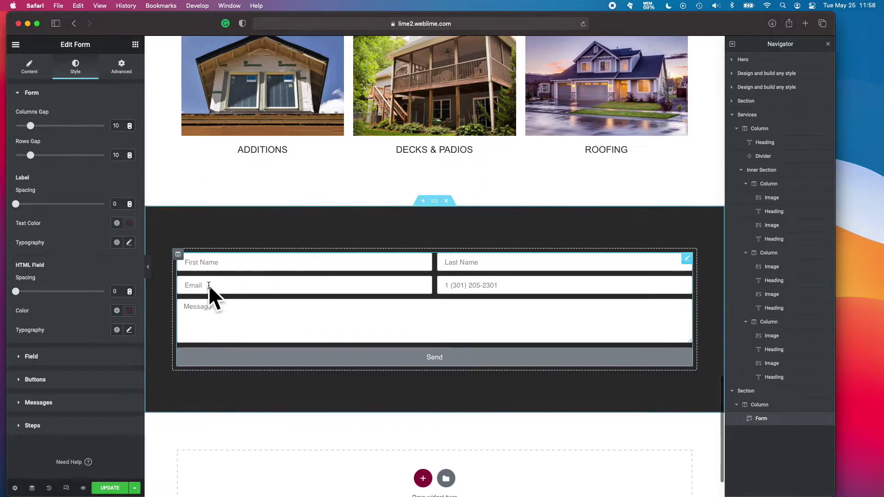
scroll(213, 230, "down", 2)
left_click(76, 380)
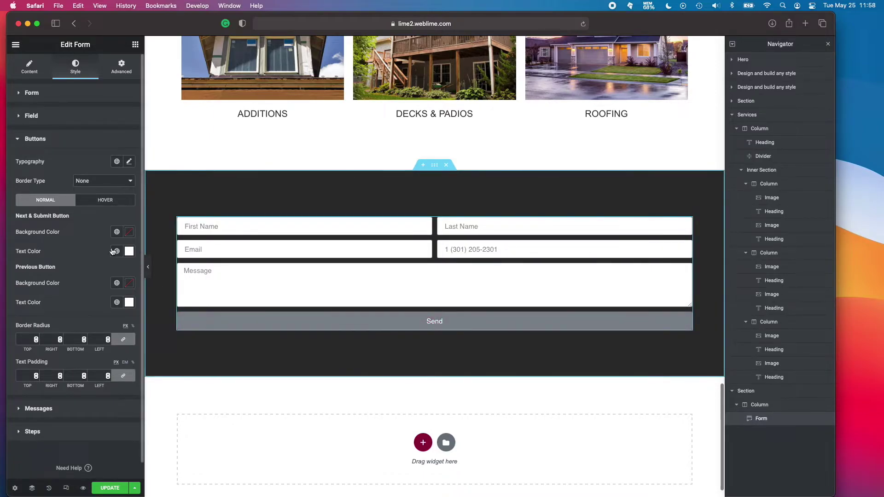
left_click(117, 232)
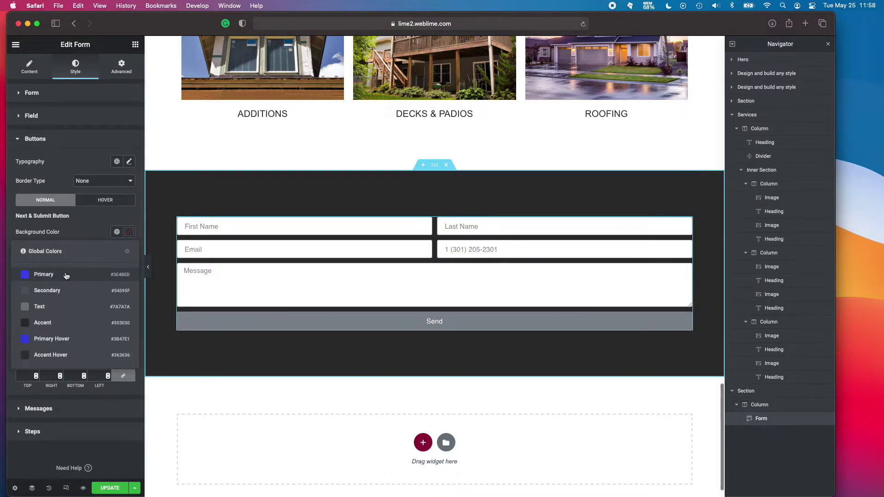
left_click(67, 275)
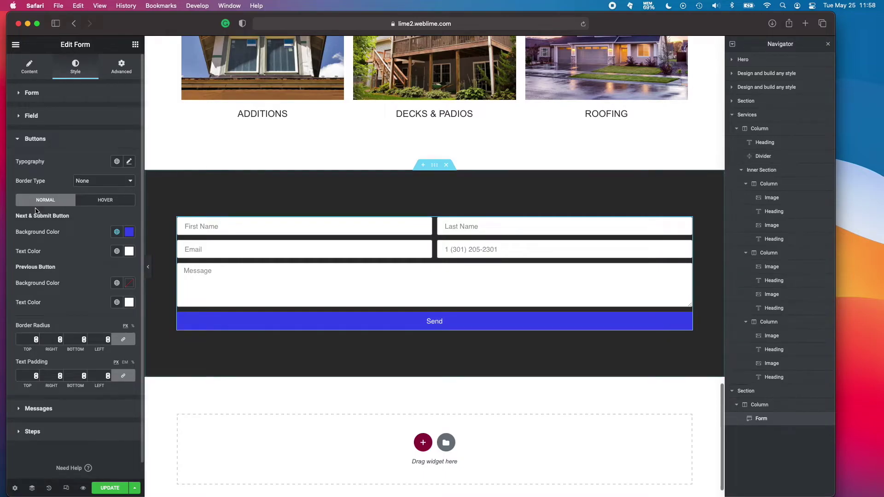
Change the form's submit button text to "SUBMIT".
left_click(34, 72)
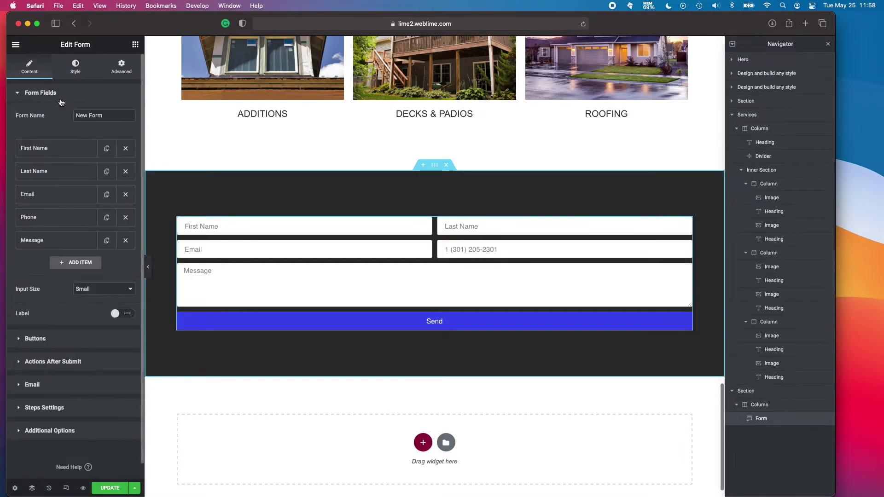
left_click(67, 339)
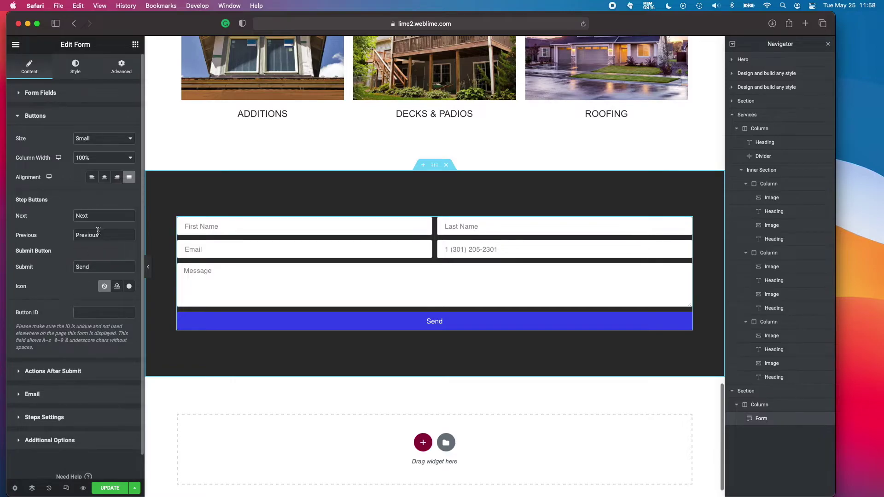
double_click(99, 216)
double_click(82, 267)
type("submit")
key("super+a")
type("SUBMIT")
Set the form button's typography to the Arial family at a size of 1 em.
left_click(76, 75)
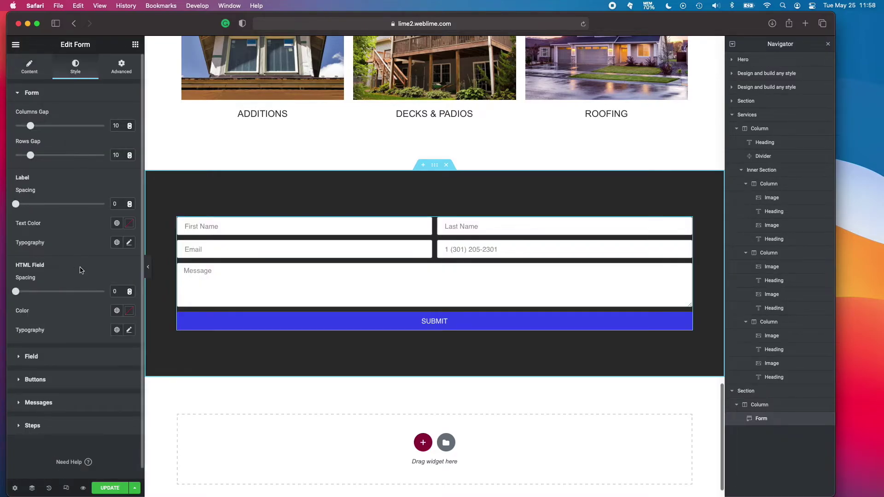
left_click(69, 379)
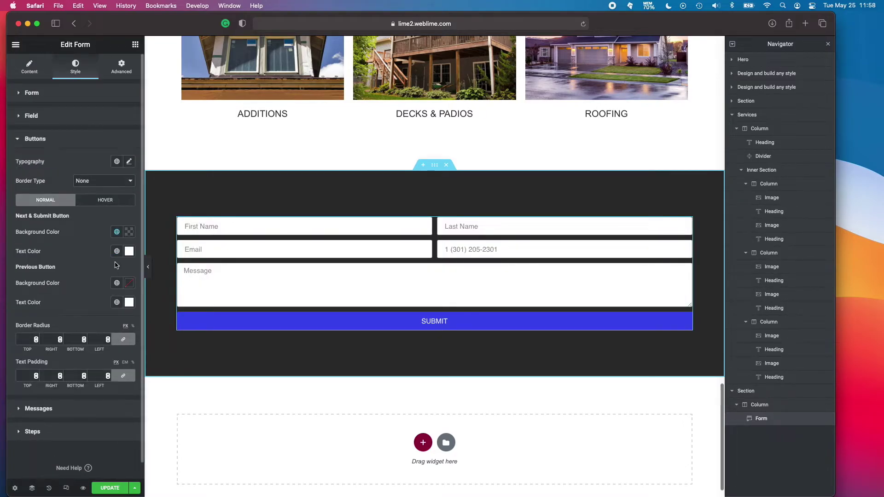
scroll(116, 266, "down", 1)
left_click(129, 146)
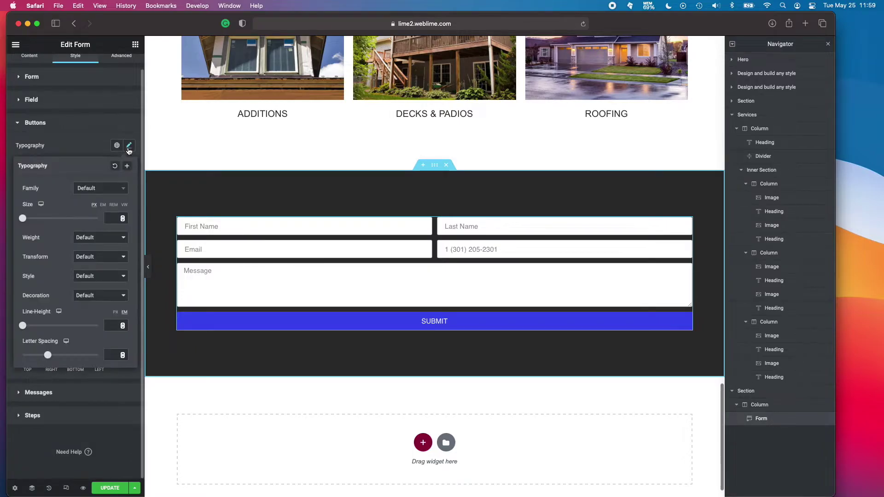
left_click(107, 192)
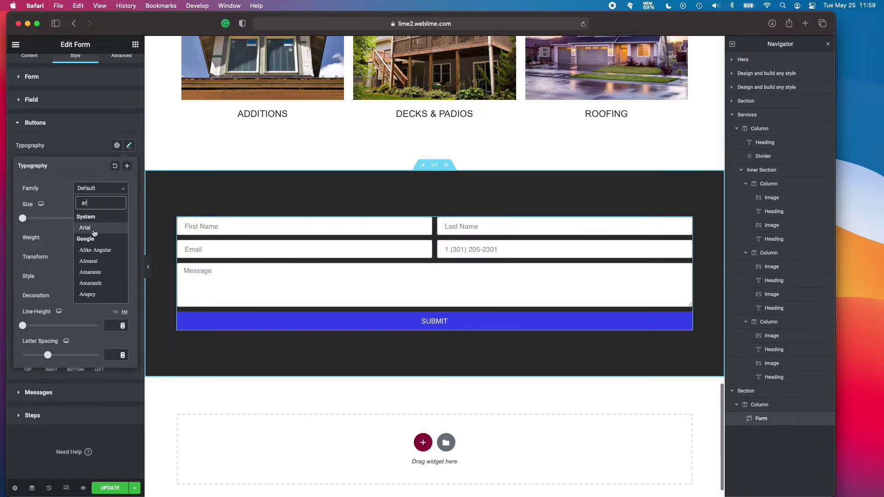
left_click(94, 231)
left_click(103, 205)
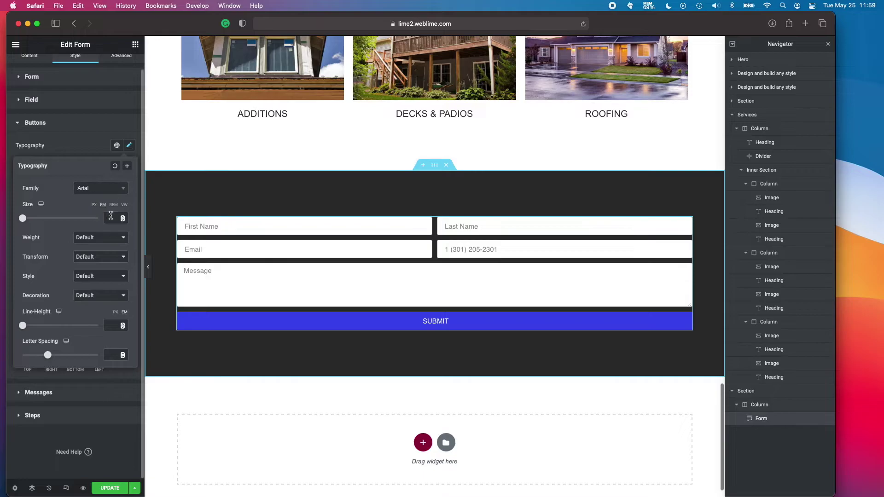
left_click_drag(22, 219, 30, 218)
Give the form button's text a weight of 500 and a letter spacing of 2.5.
left_click(109, 240)
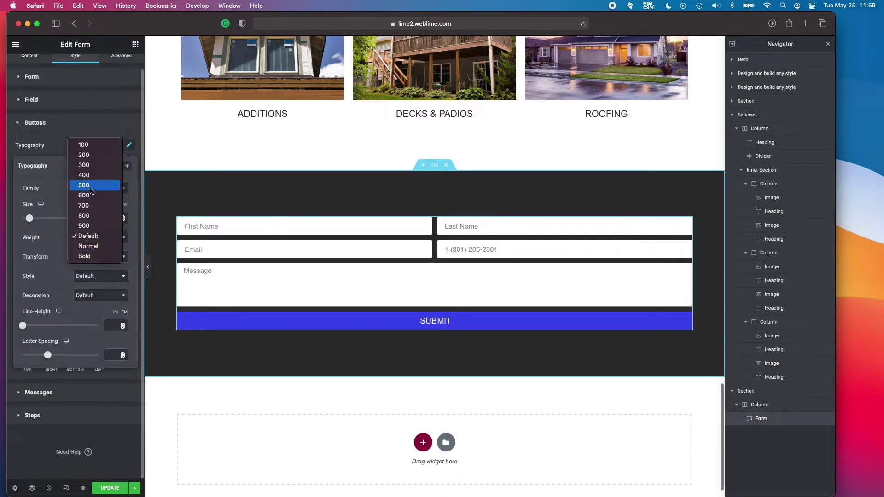
left_click(90, 190)
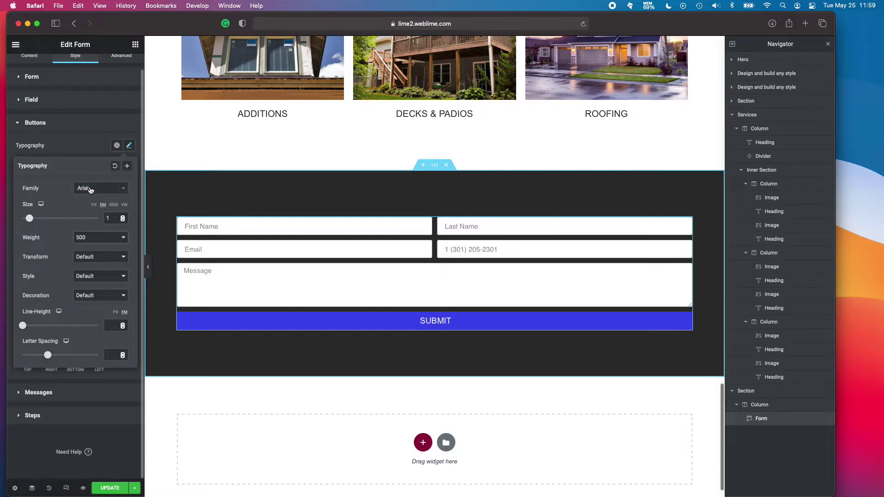
left_click(100, 240)
left_click(98, 246)
left_click_drag(47, 355, 61, 357)
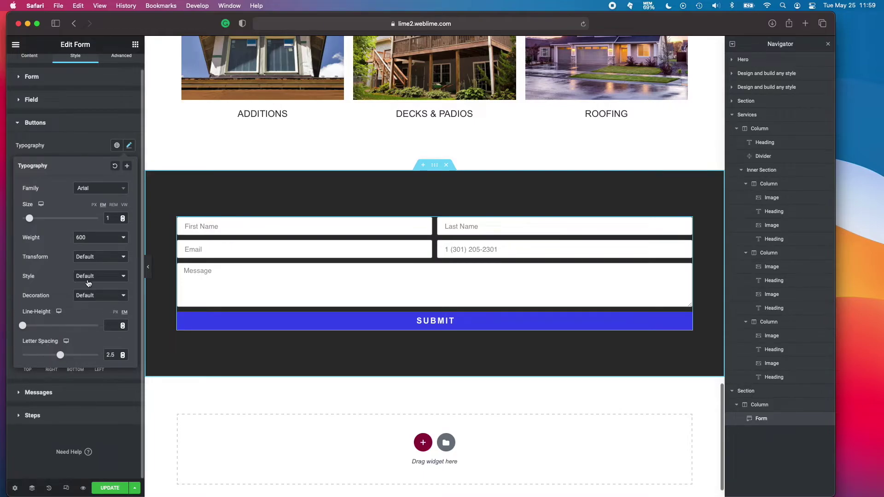
left_click(98, 244)
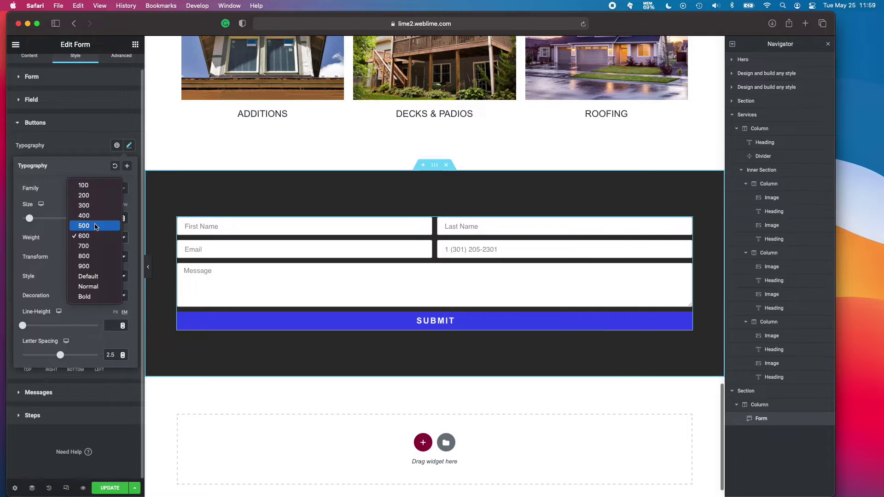
left_click(95, 226)
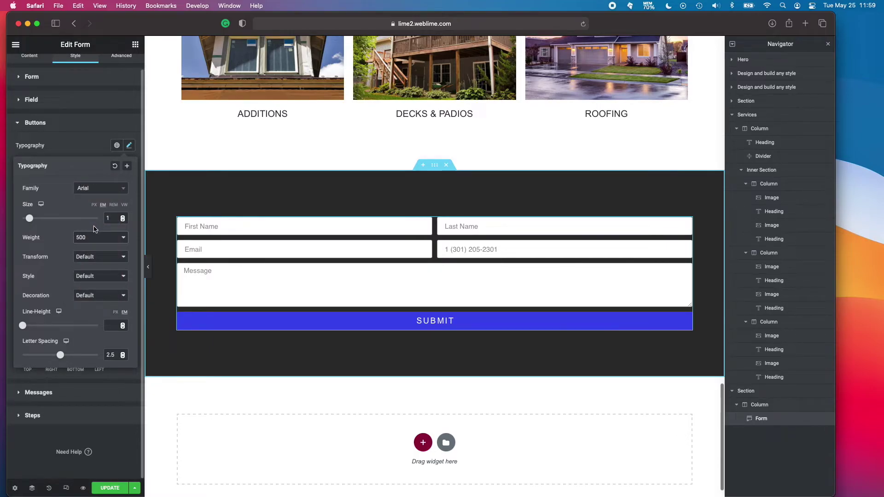
left_click(91, 153)
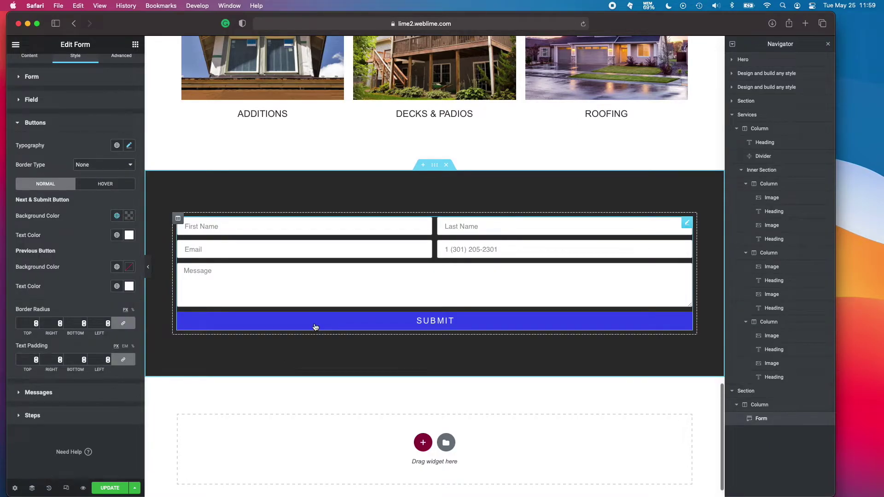
Set the submit button's hover background to the Primary color, #3E4BED.
left_click(105, 183)
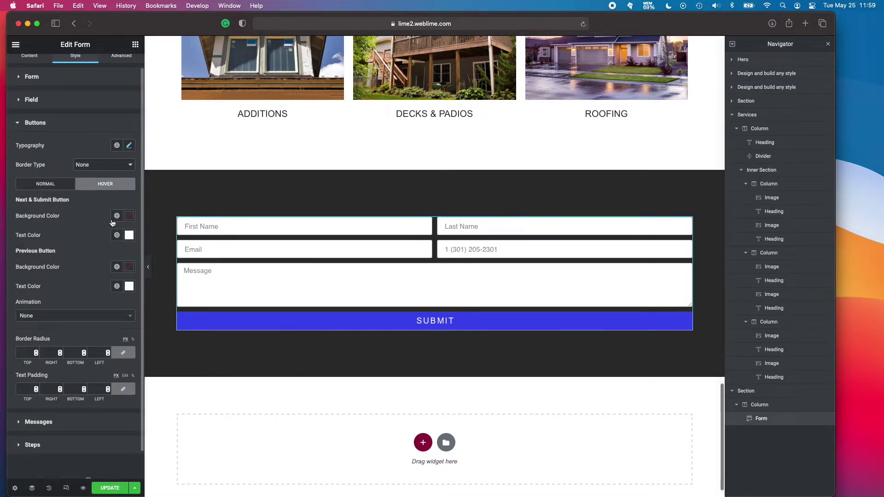
left_click(117, 217)
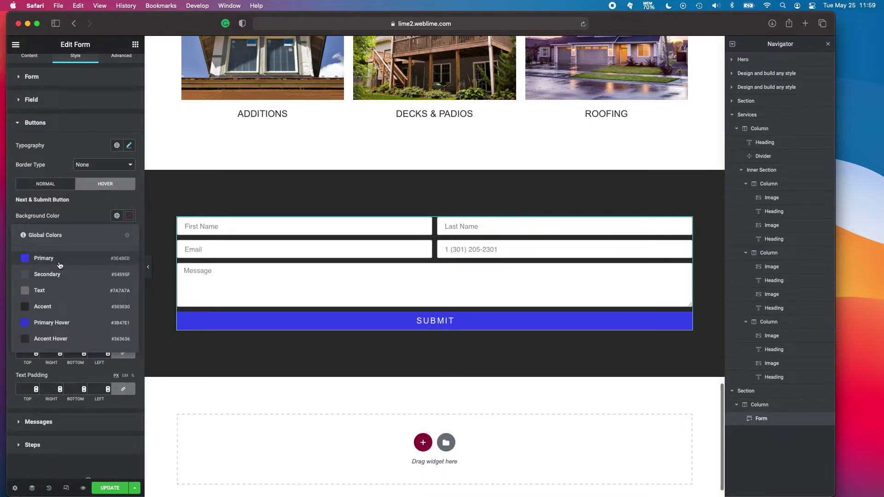
left_click(62, 264)
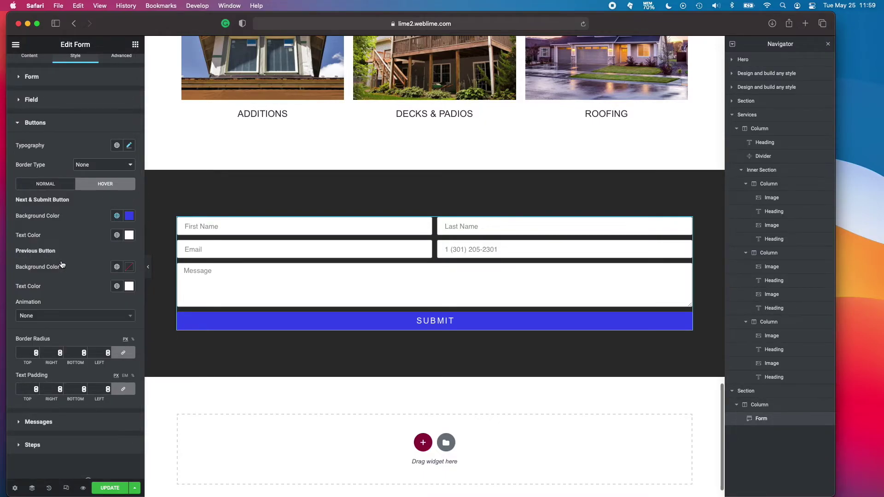
left_click(130, 217)
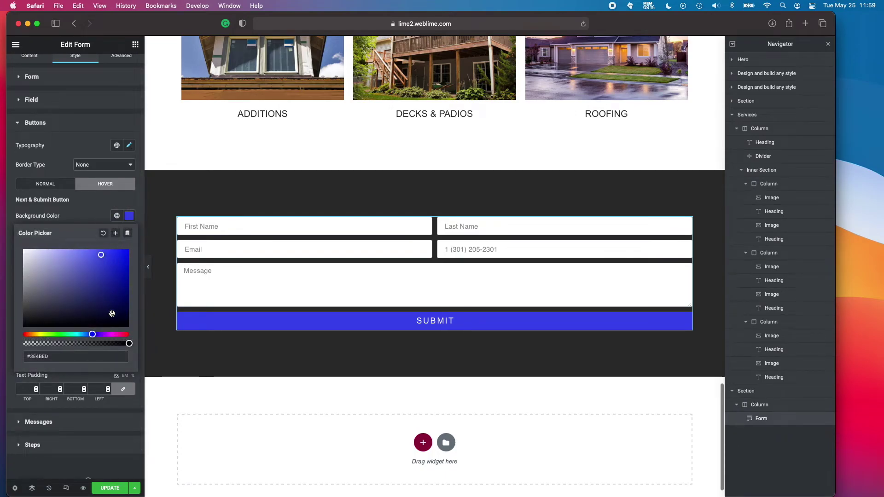
left_click(97, 222)
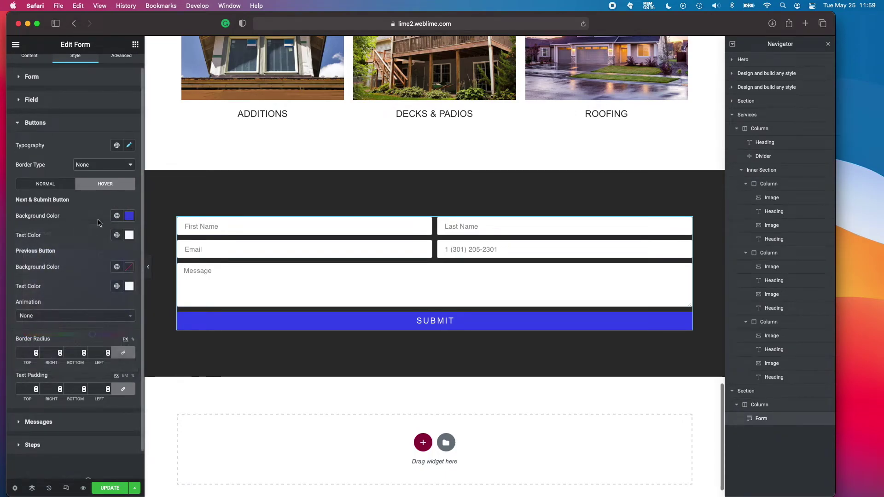
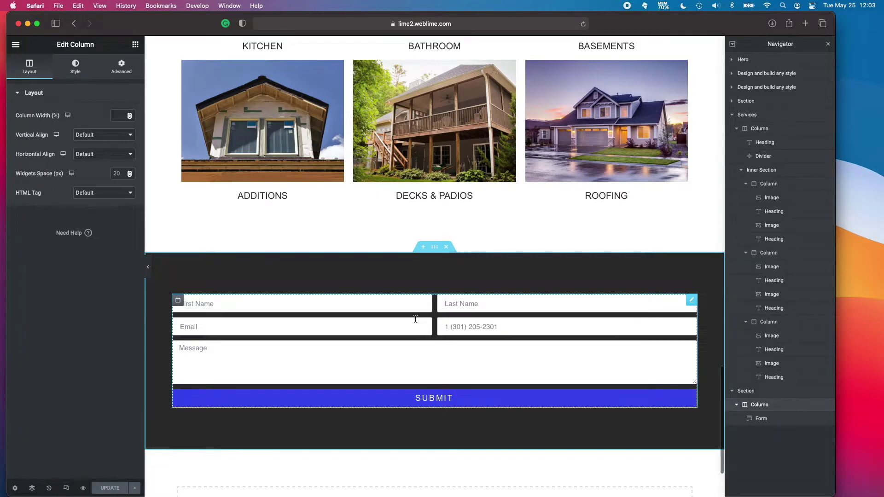
Preview the contact form section at full page width without the editing panels, and restore the panels.
left_click(149, 276)
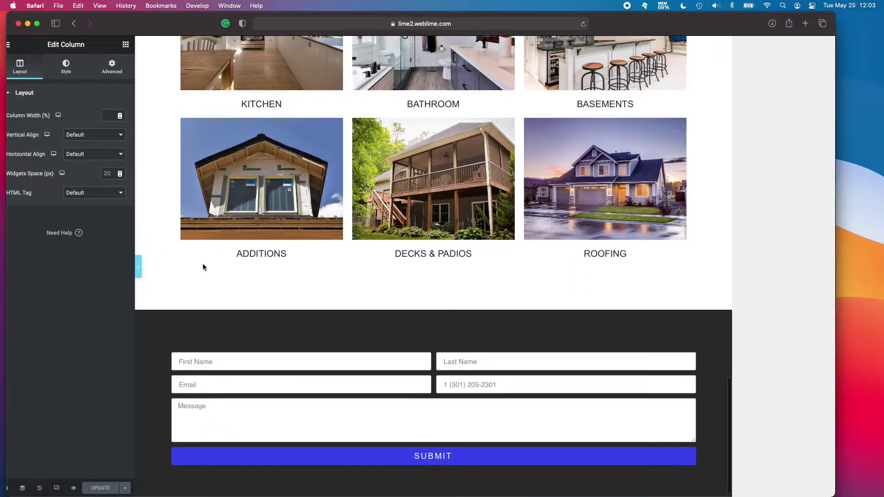
scroll(429, 272, "down", 1)
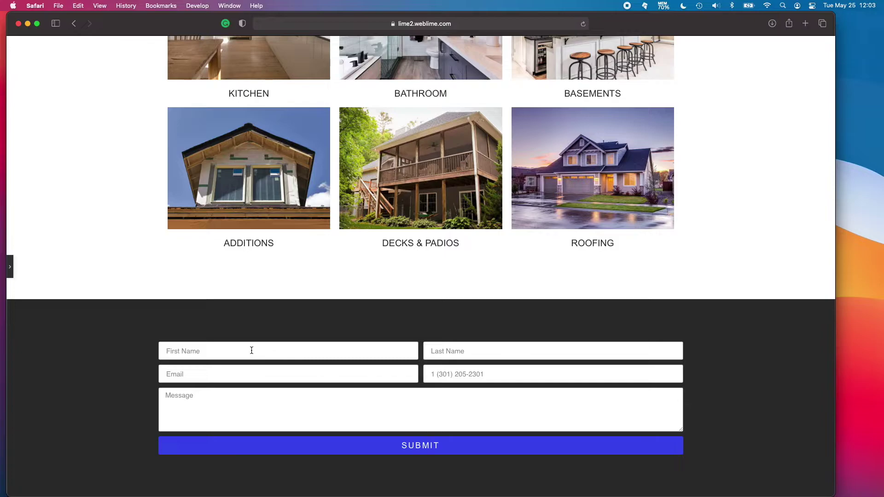
left_click(10, 267)
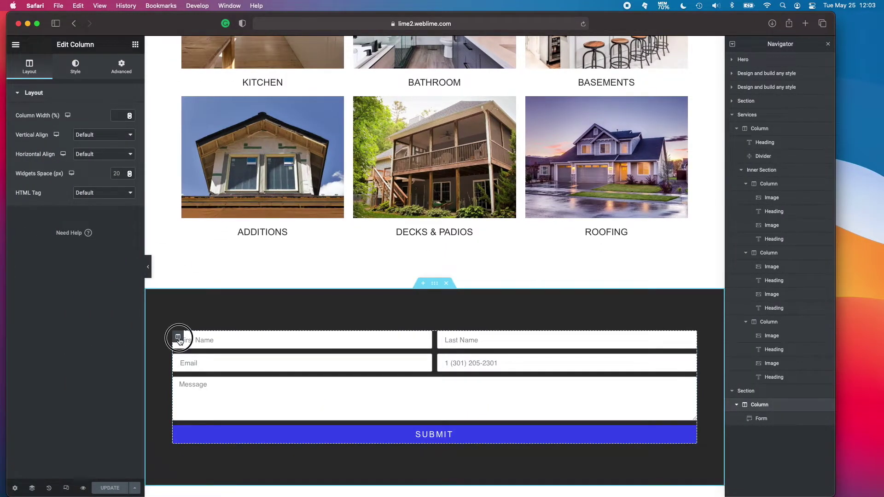
Unlink the contact form column's padding values, switch the unit to em, and set the right and left padding to 5.
left_click(121, 74)
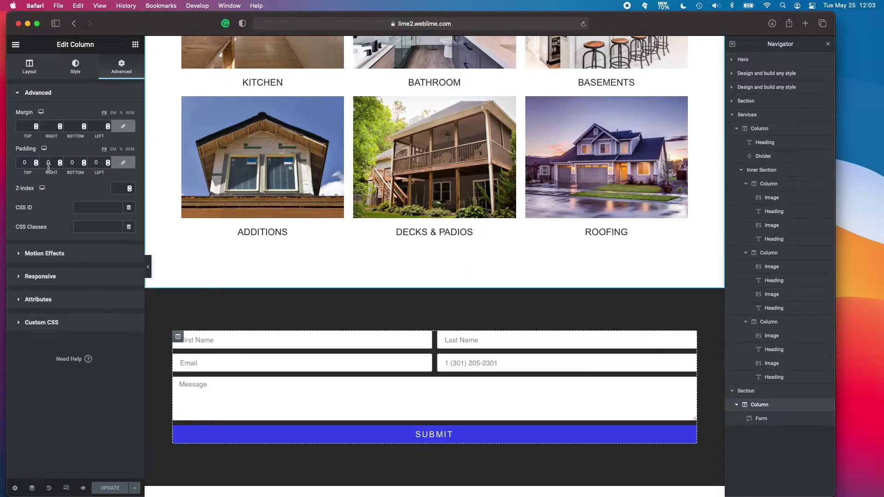
left_click(123, 166)
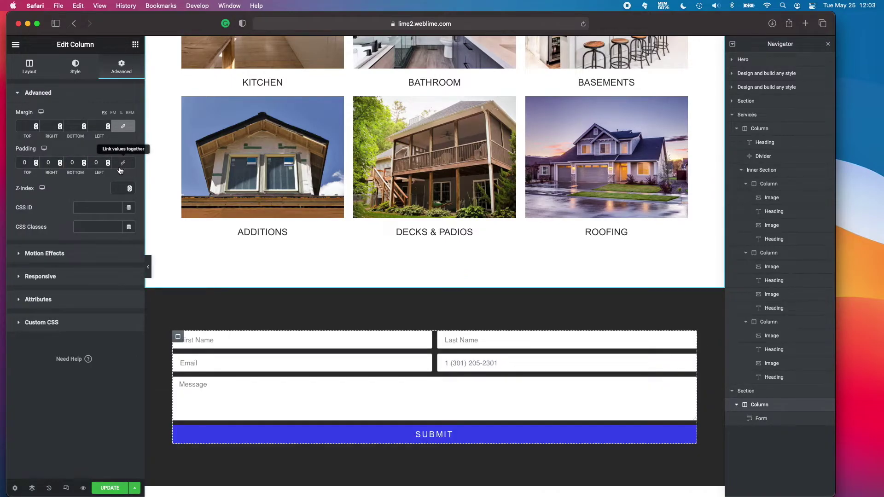
scroll(266, 336, "down", 2)
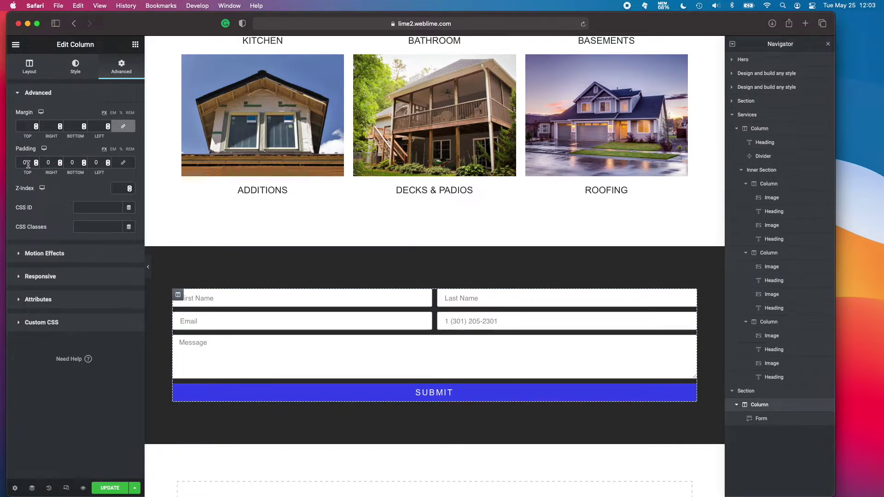
left_click(48, 163)
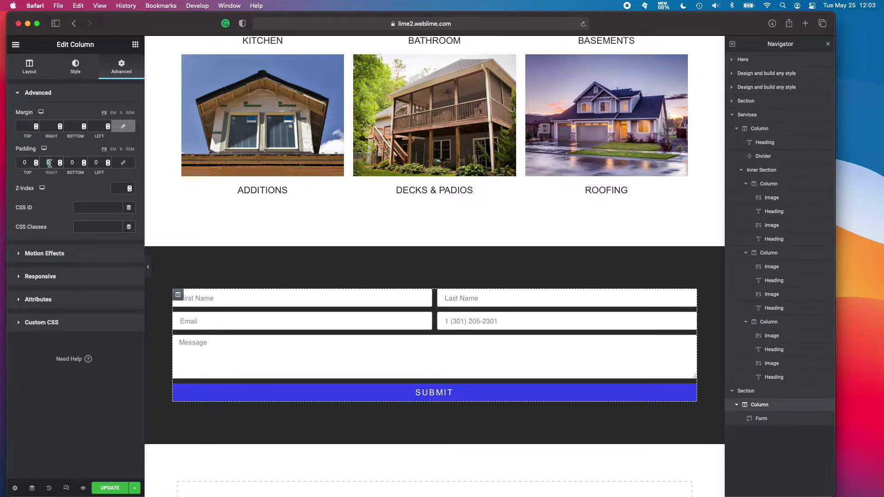
left_click(113, 149)
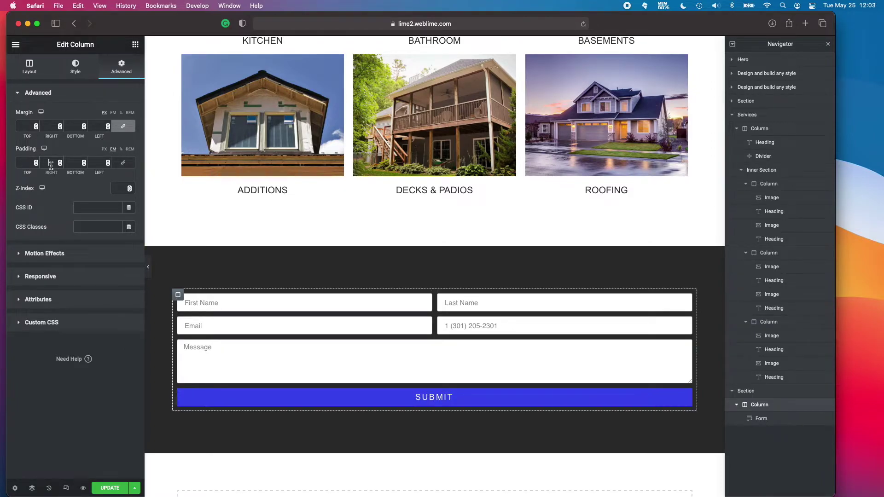
type("5")
left_click(99, 164)
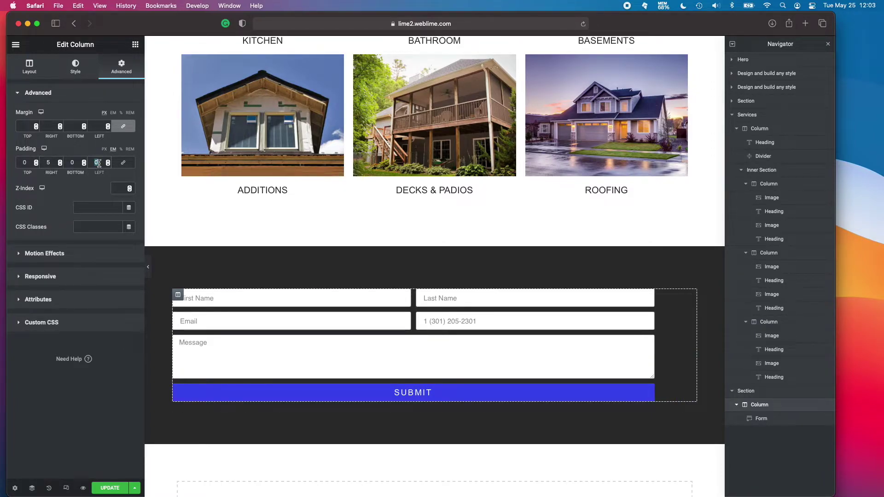
type("5")
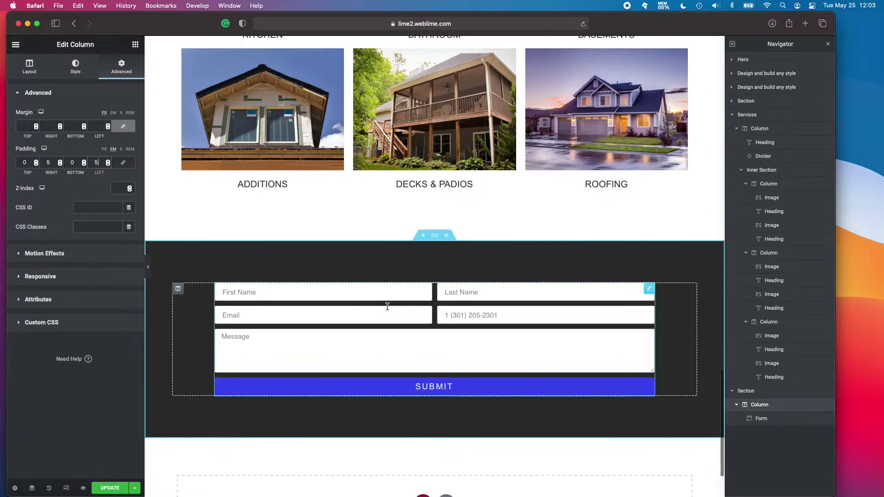
Set the form column's right and left padding to 8 em and preview the section at full page width.
double_click(53, 163)
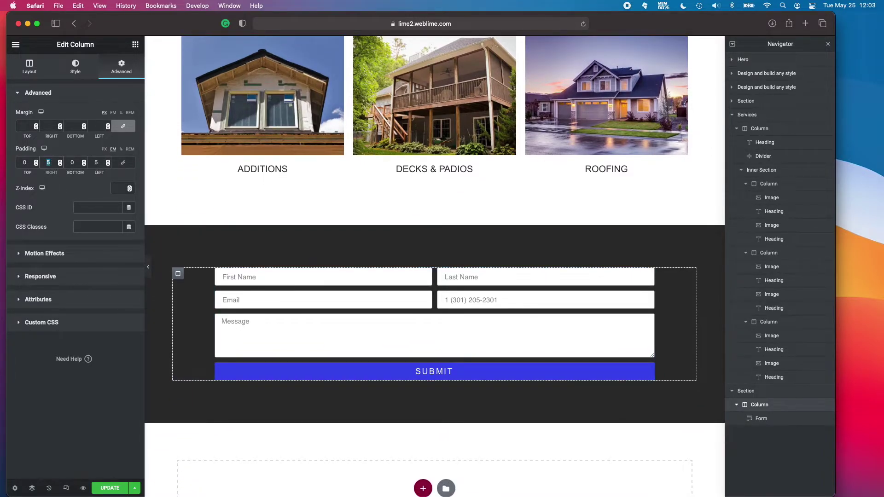
type("8")
double_click(96, 163)
type("8")
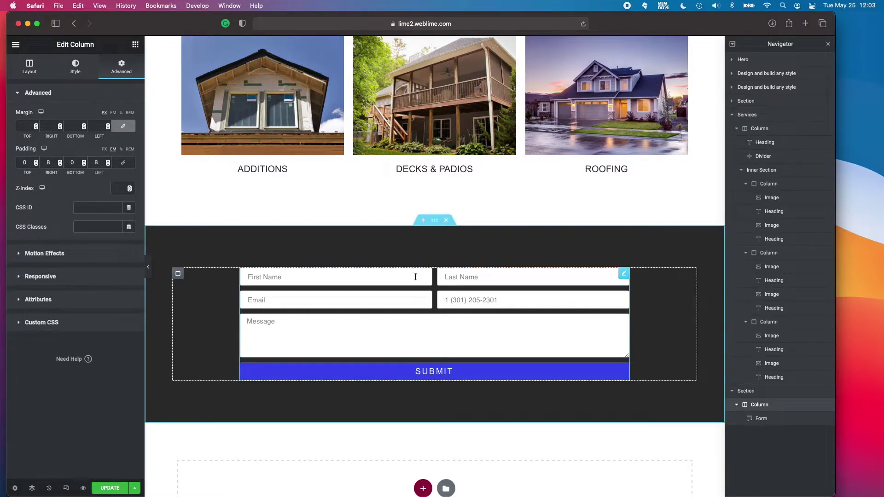
left_click(148, 267)
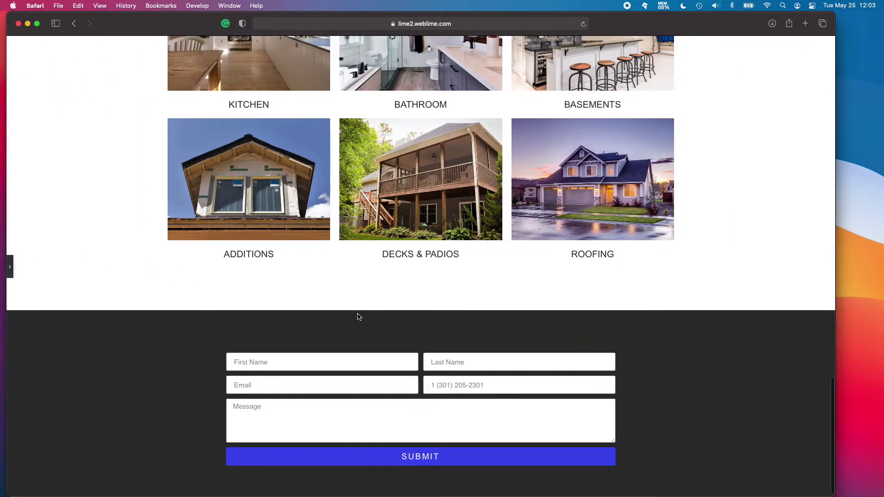
left_click(11, 267)
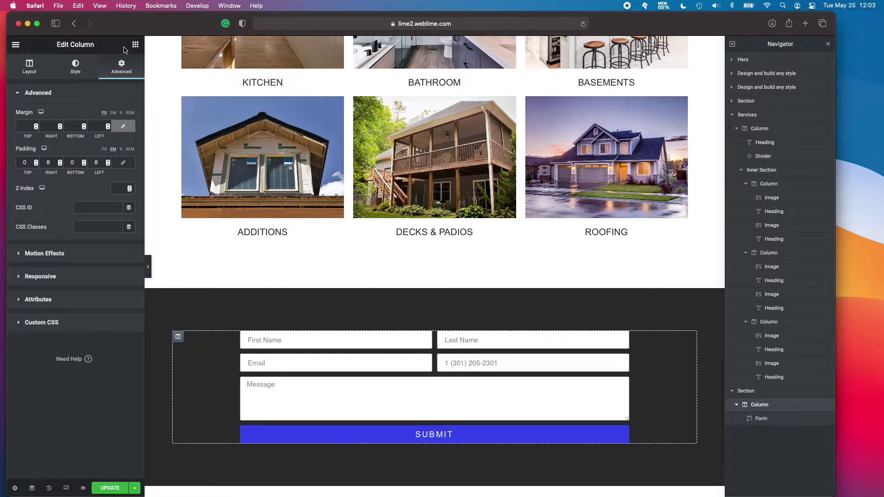
Add a heading above the contact form, title it "get int touch" and align it to the center.
left_click(135, 44)
left_click_drag(108, 133, 437, 336)
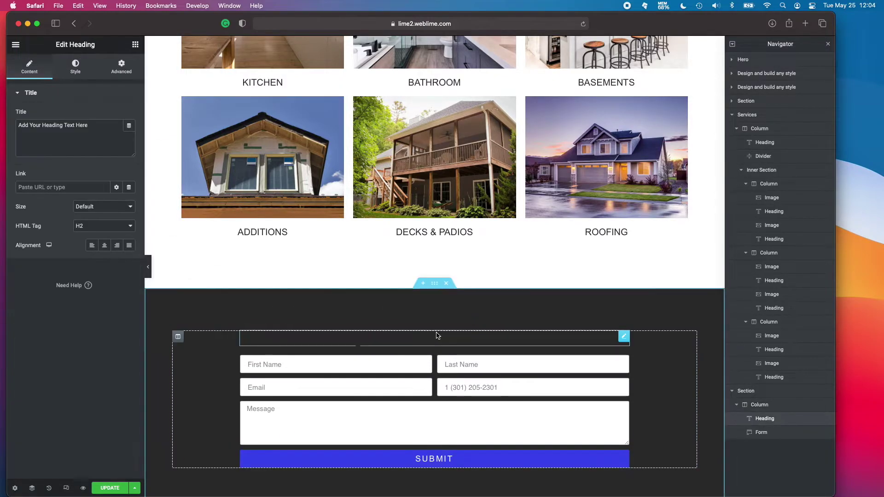
triple_click(85, 133)
type("get int touch")
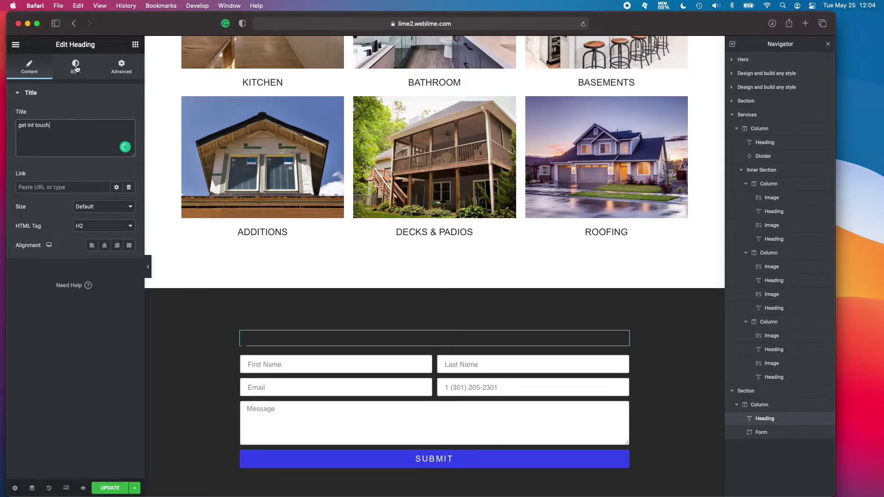
left_click(75, 66)
left_click(29, 69)
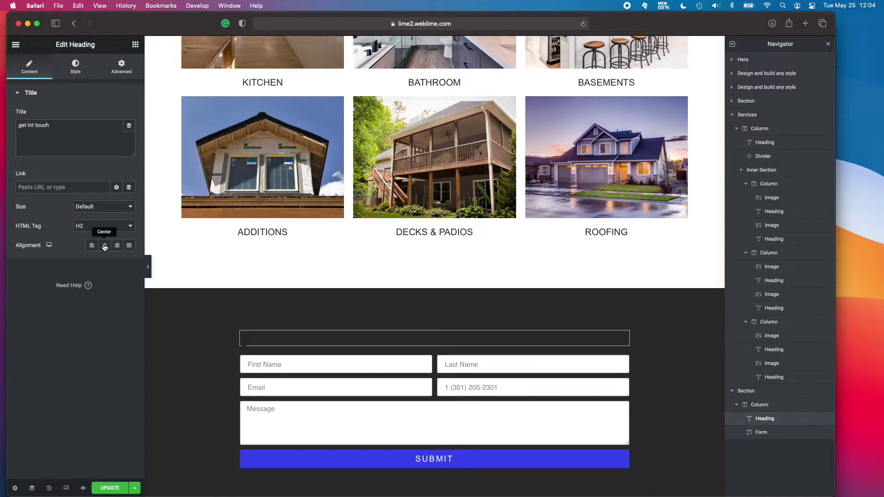
Set the text color of the heading above the contact form to white, #FFFFFF.
left_click(68, 70)
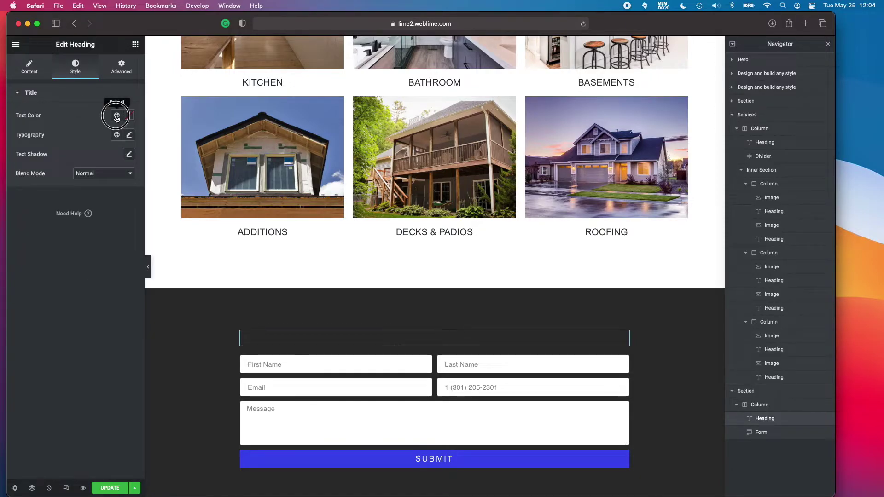
left_click(117, 116)
left_click(117, 116)
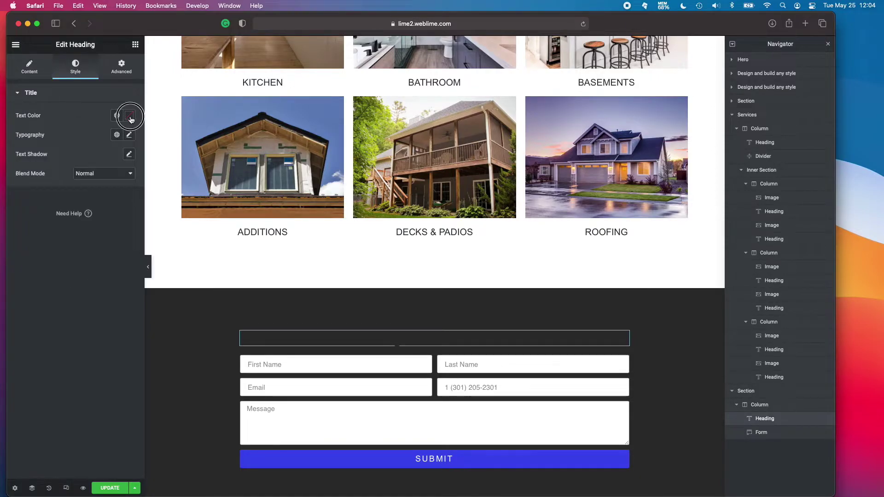
left_click(130, 115)
left_click(52, 181)
left_click(24, 149)
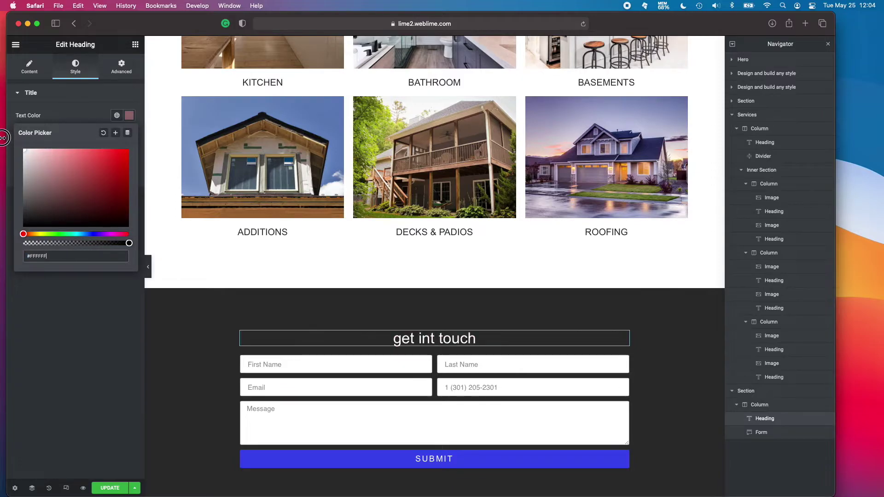
left_click(101, 114)
scroll(456, 367, "up", 2)
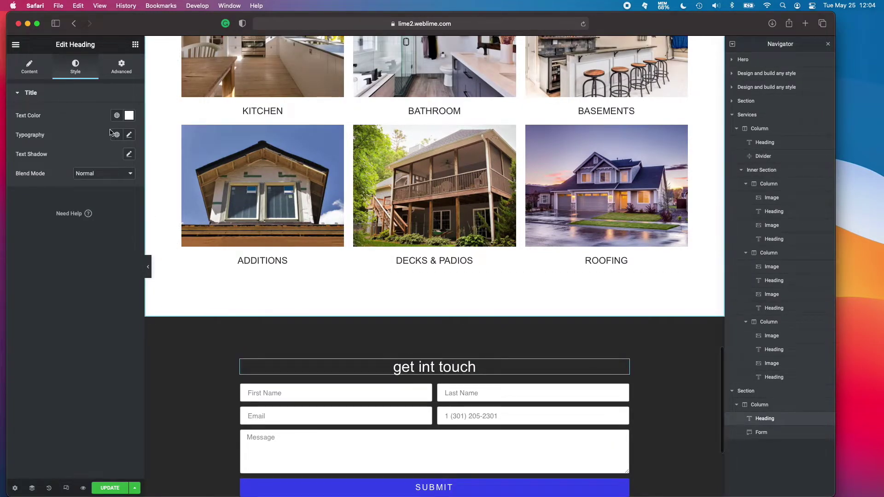
Correct the contact form heading's title to "Get In Touch".
left_click(32, 70)
triple_click(62, 133)
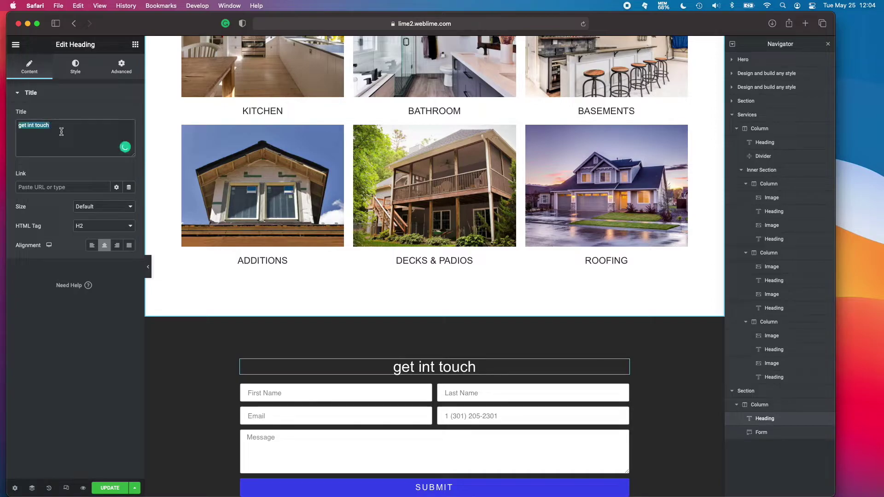
type("Get In Touch")
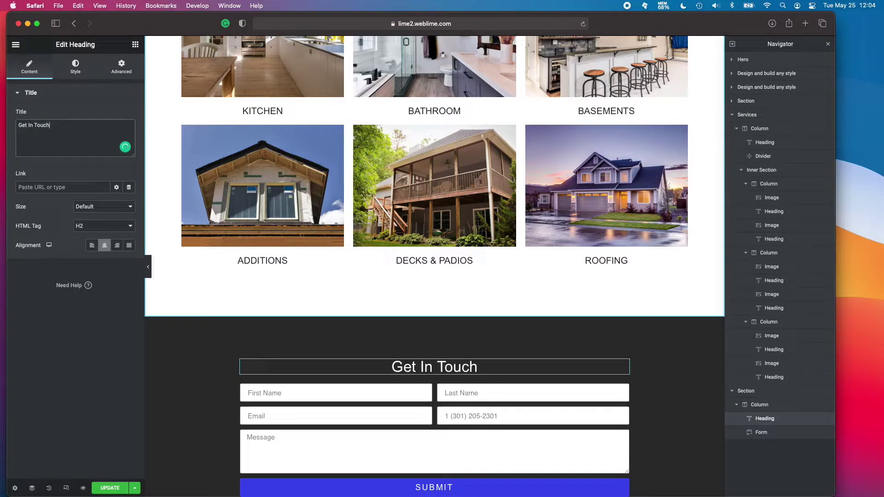
Review the page sections from the feature blocks down to the contact form, and save the page update.
scroll(367, 287, "down", 1)
scroll(440, 211, "up", 20)
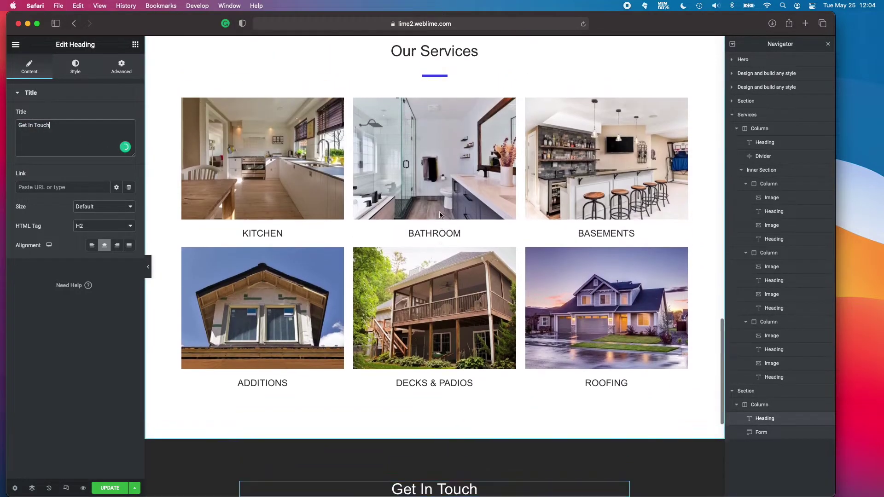
scroll(439, 209, "down", 3)
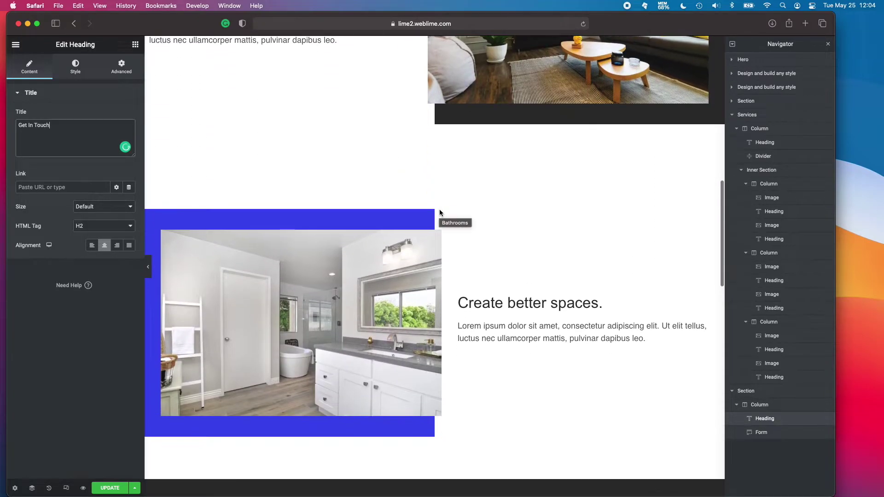
scroll(439, 209, "up", 5)
scroll(439, 209, "down", 10)
scroll(440, 211, "down", 9)
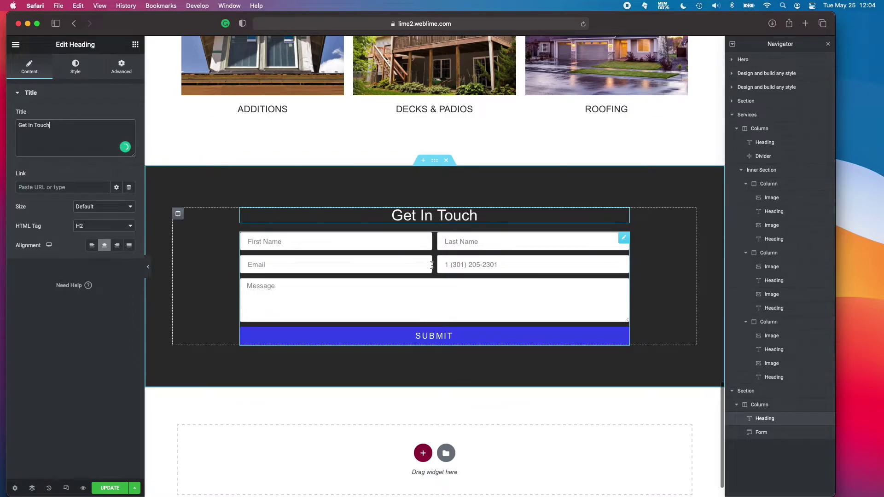
scroll(432, 263, "down", 2)
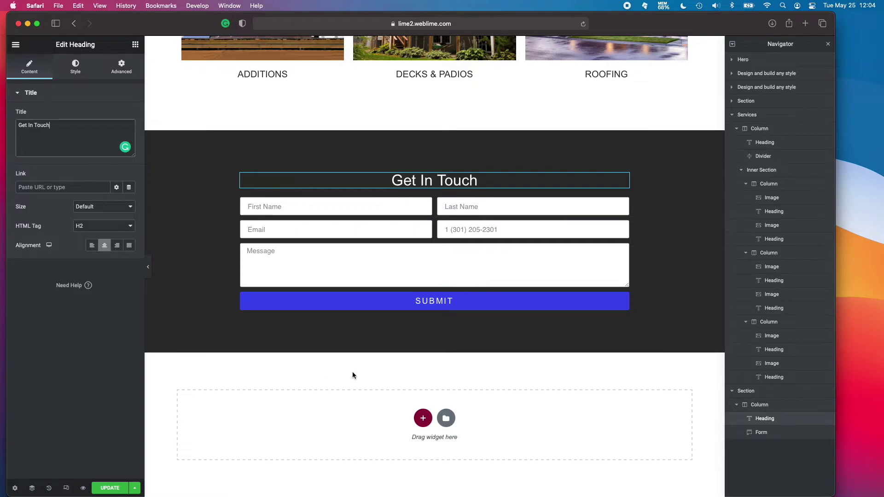
left_click(109, 488)
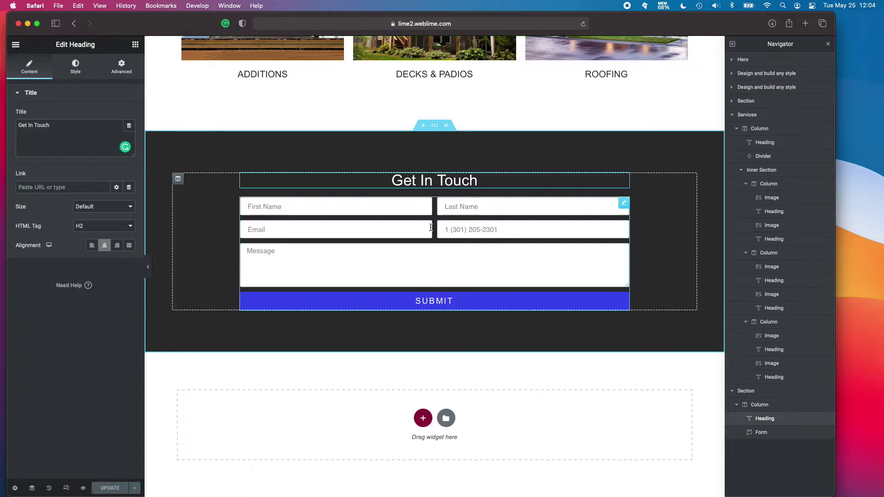
Add a single-column section below the contact form with 3 em top and bottom padding and 0 right and left.
left_click(423, 418)
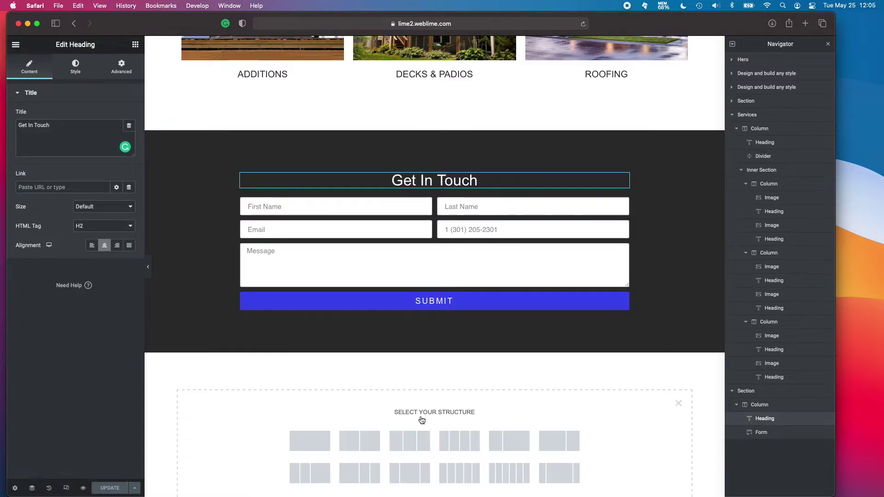
scroll(355, 392, "down", 2)
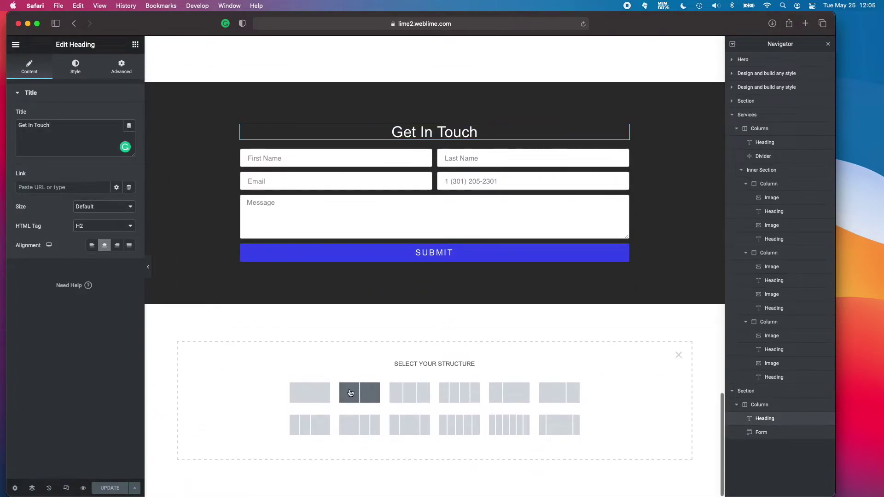
left_click(317, 397)
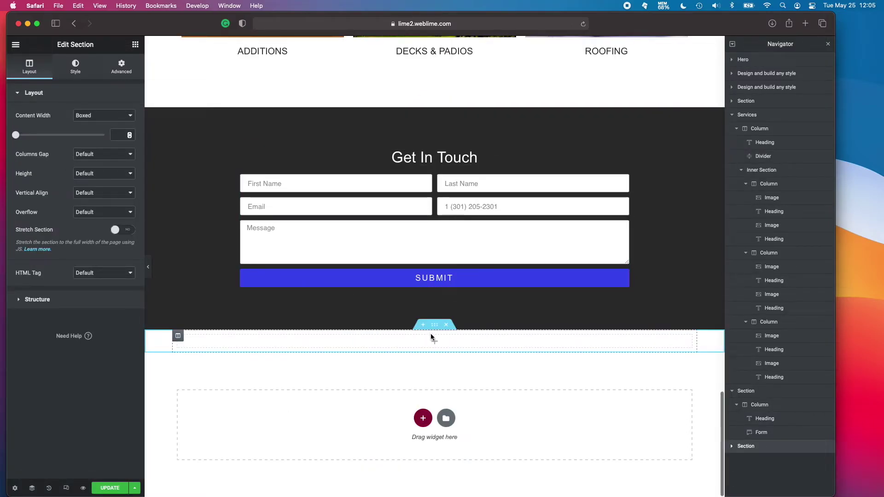
left_click(120, 69)
left_click(120, 162)
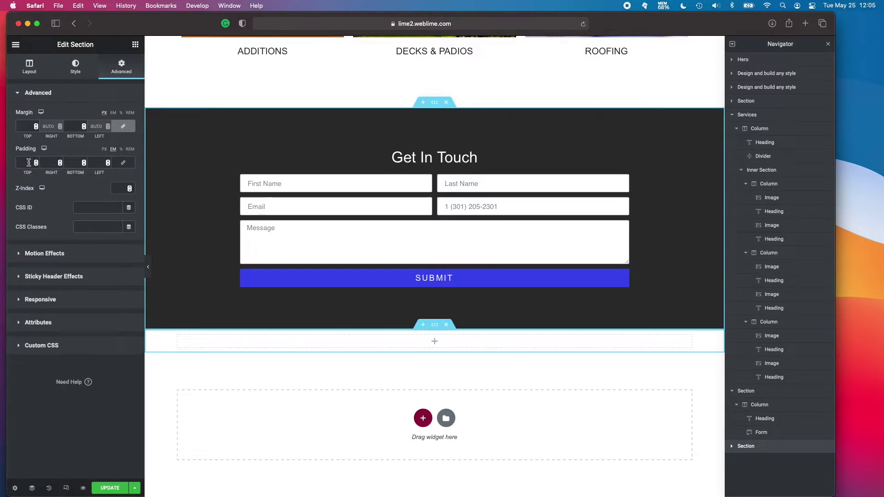
type("3")
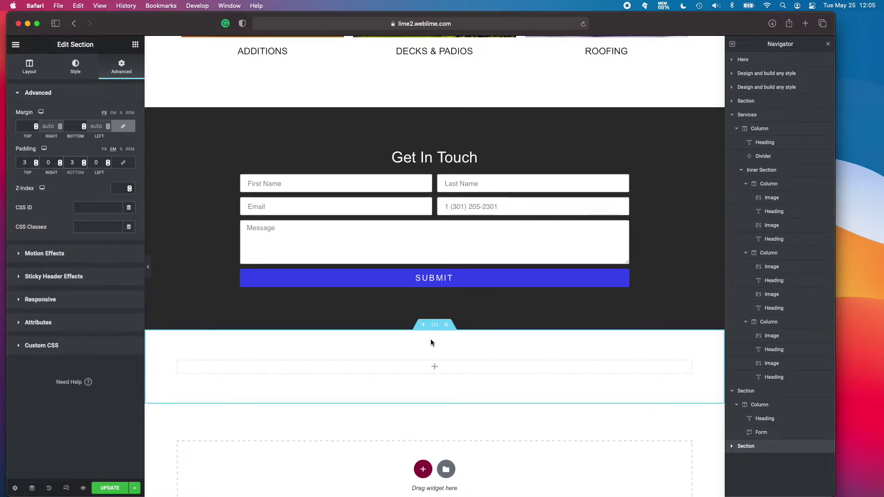
Give the new bottom section a classic background in light gray, #E5E5E5.
left_click(434, 327)
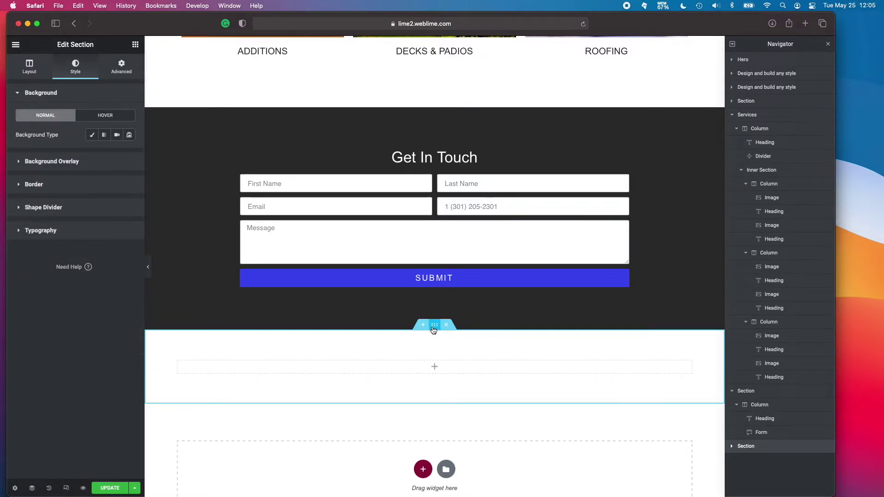
left_click(92, 134)
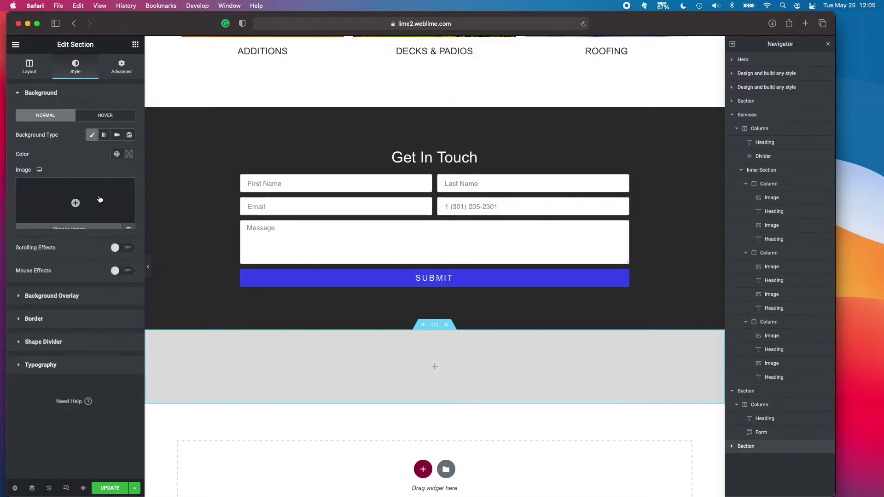
left_click(129, 154)
double_click(72, 293)
type("#E5E5E5")
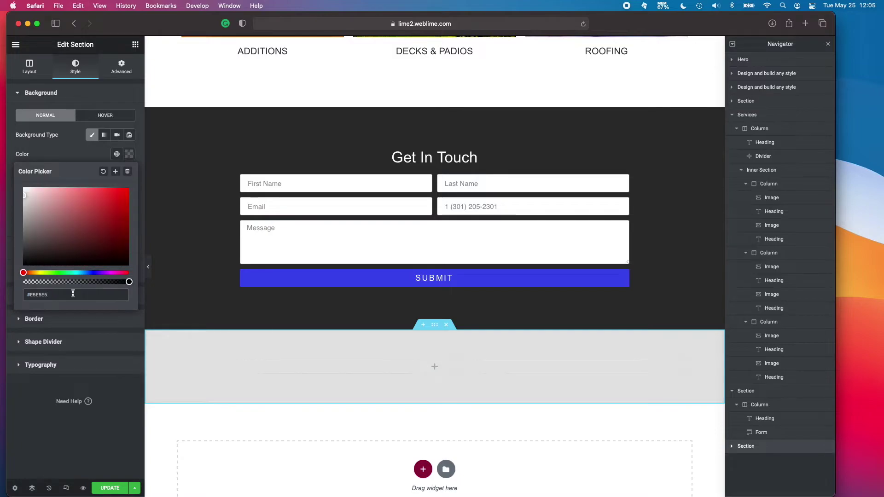
left_click(78, 155)
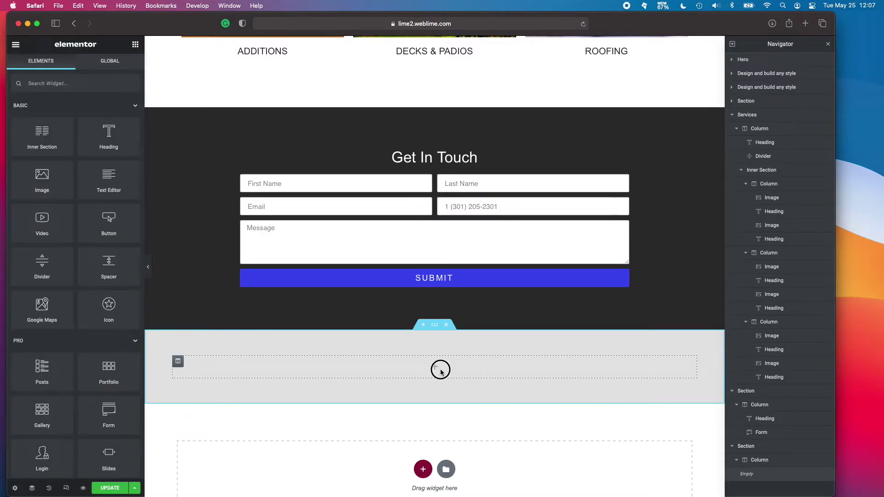
Add a heading to the light gray bottom section and use the dynamic Current Date Time value as its title.
left_click_drag(109, 136, 430, 367)
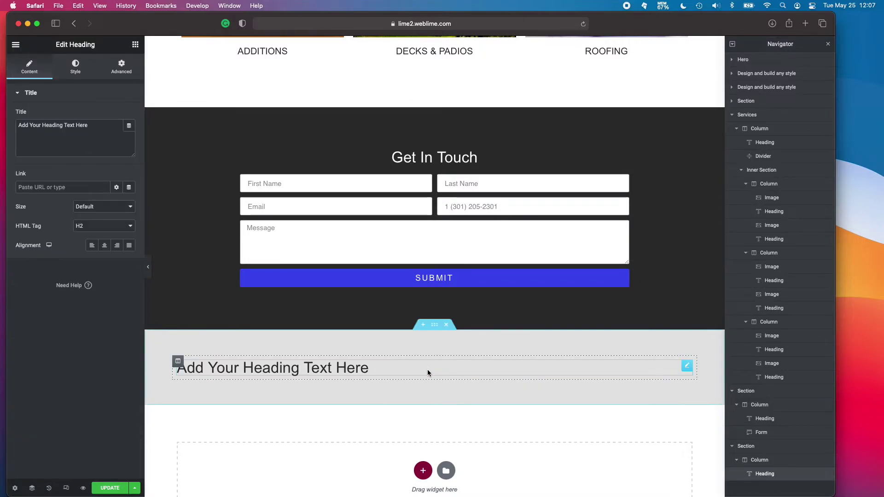
left_click(129, 129)
scroll(68, 194, "down", 5)
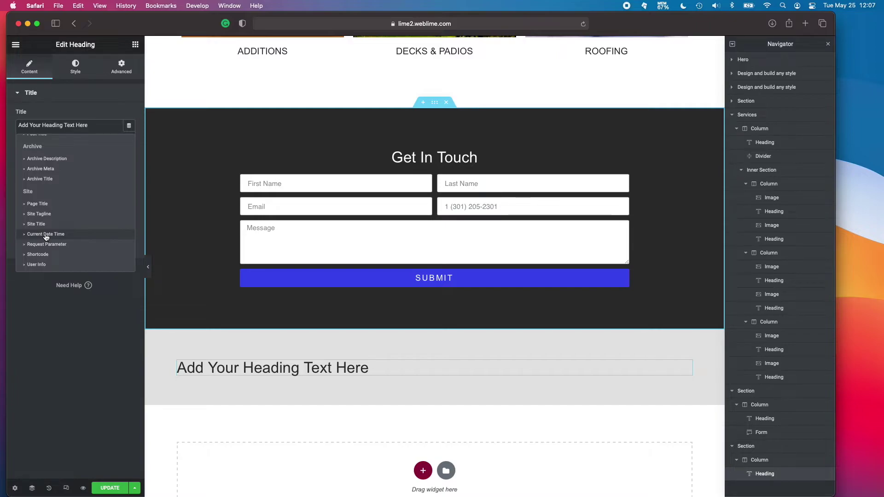
left_click(46, 235)
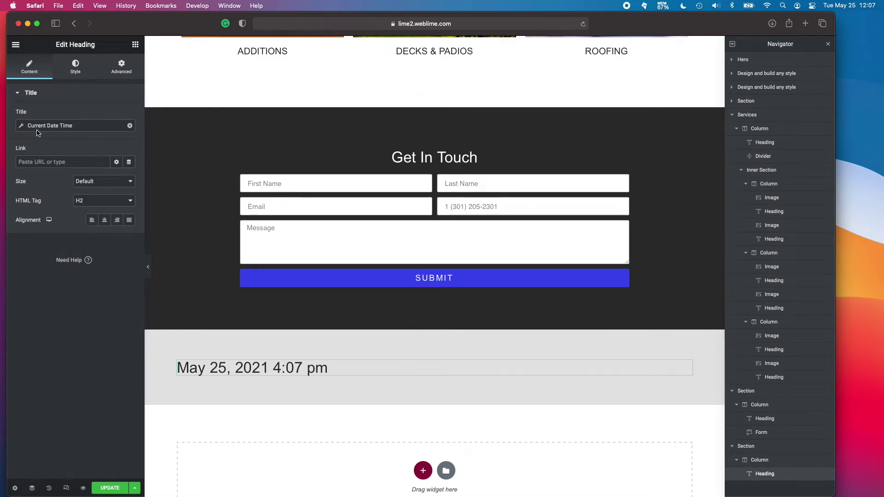
Put "Copyright" before the heading's dynamic date and "© All rights Reserved. EBA Home Improvement" after it.
left_click(21, 127)
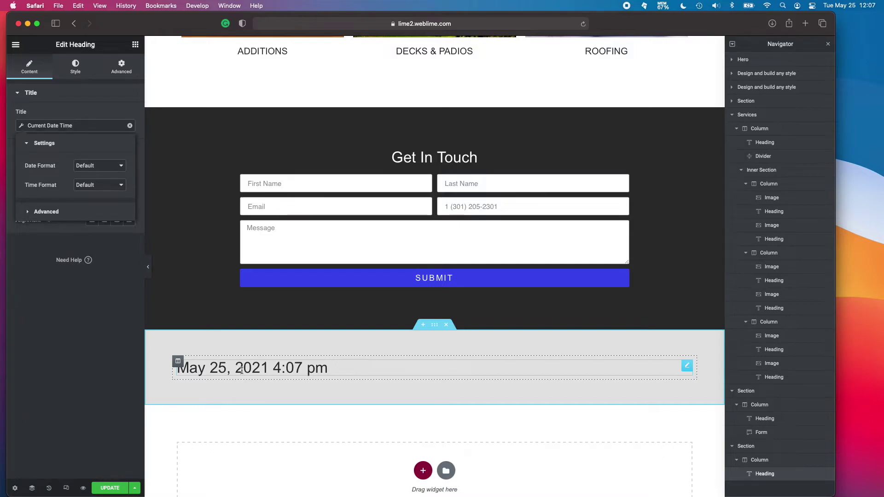
left_click_drag(237, 369, 269, 369)
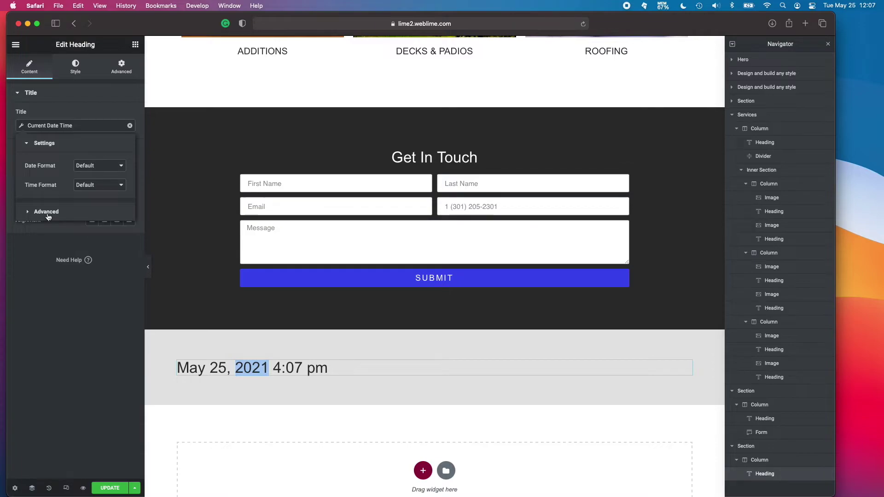
left_click(99, 169)
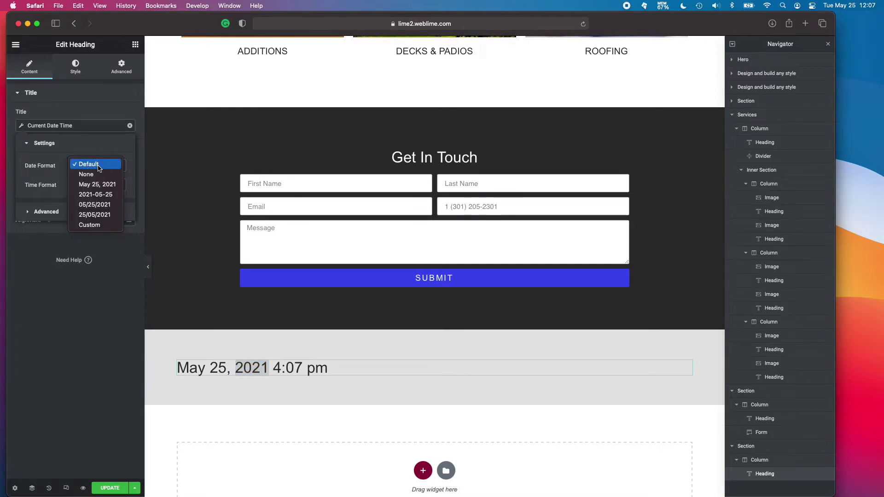
left_click(58, 169)
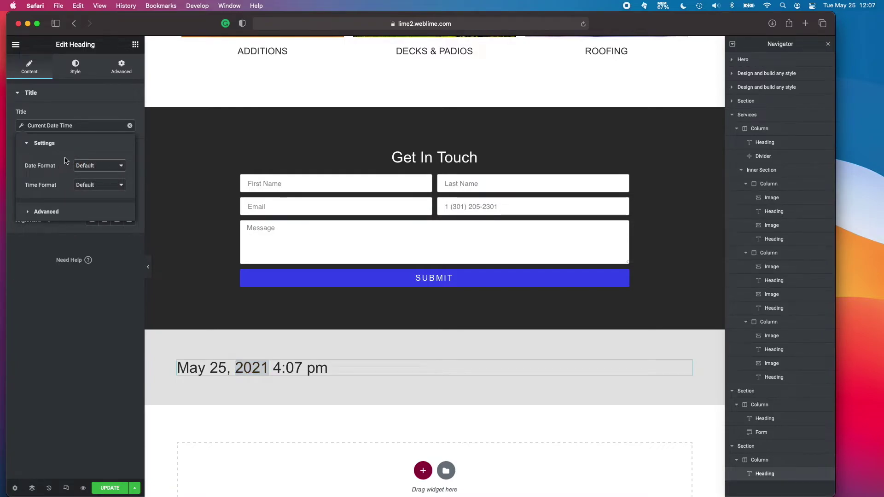
left_click(46, 211)
left_click(91, 188)
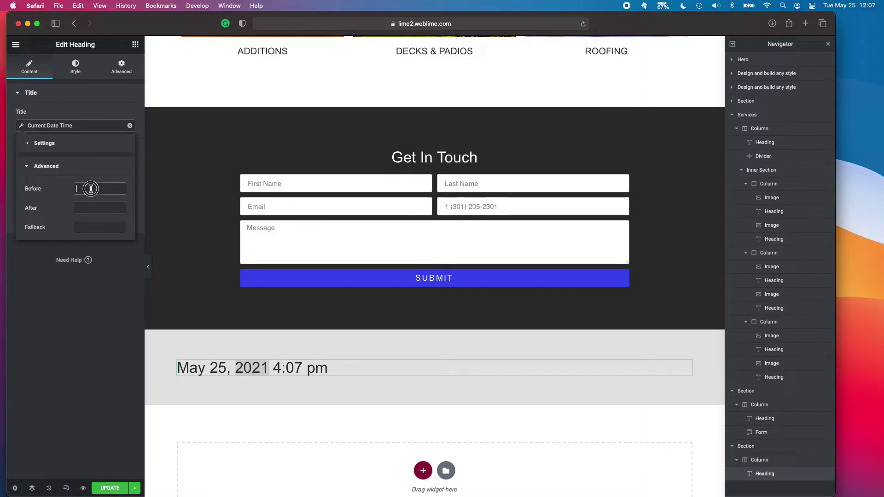
type("Copyright")
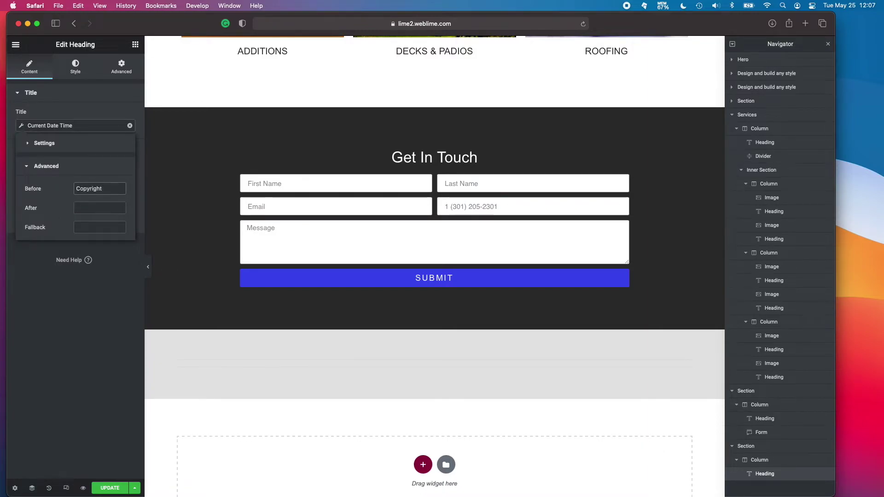
left_click(89, 209)
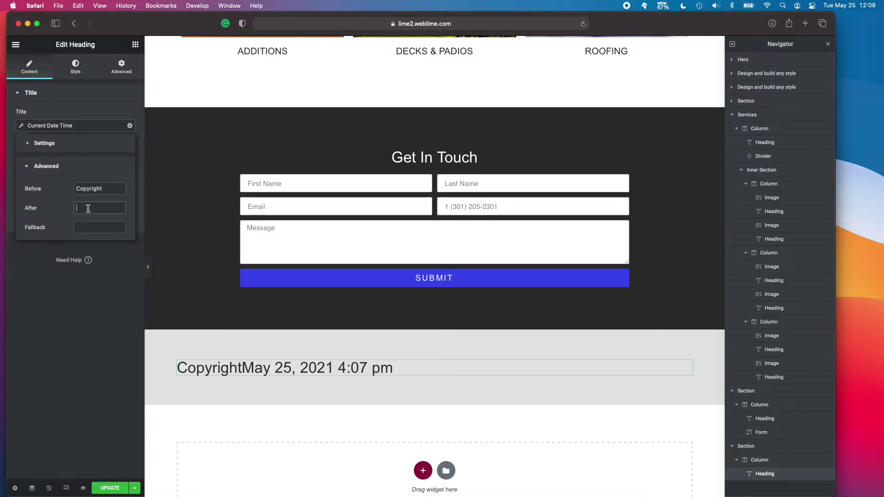
key("super+v")
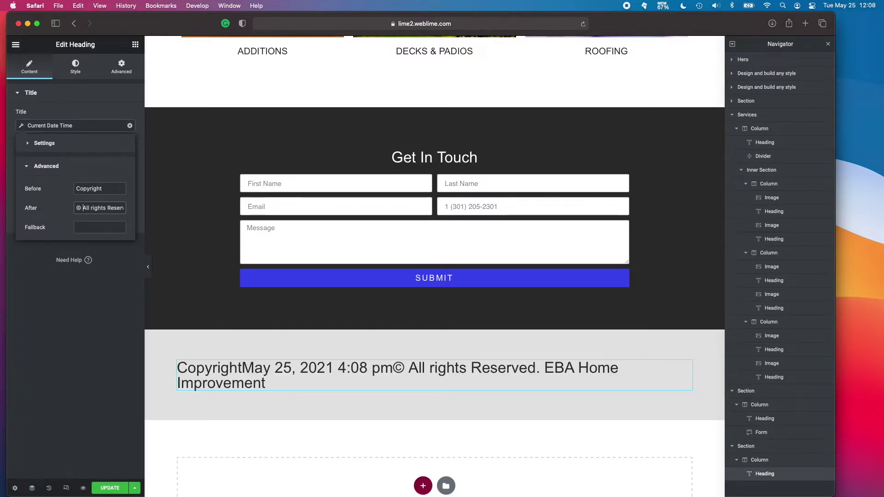
Switch the dynamic title's date format to Custom with the format Y, so only the year is displayed.
left_click(45, 143)
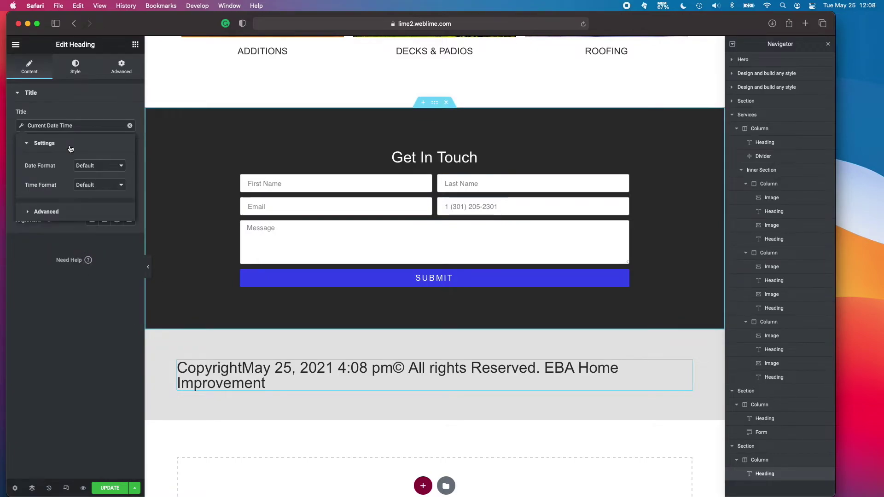
left_click(101, 170)
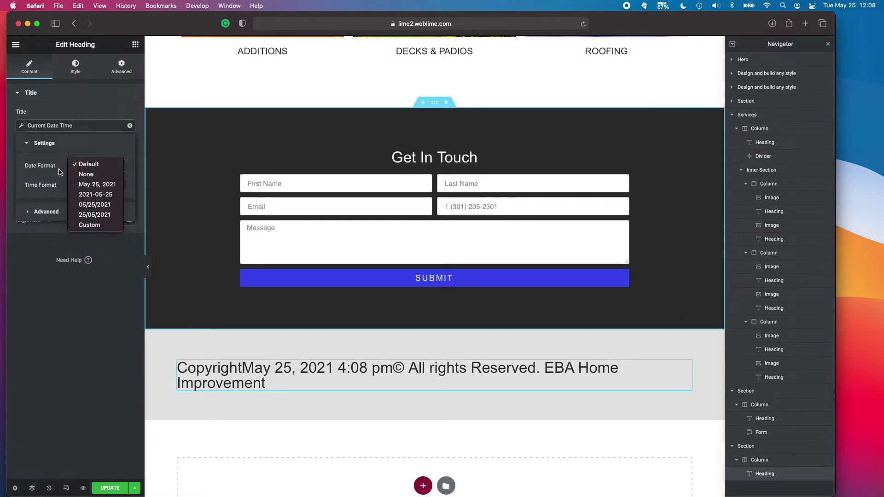
left_click(92, 225)
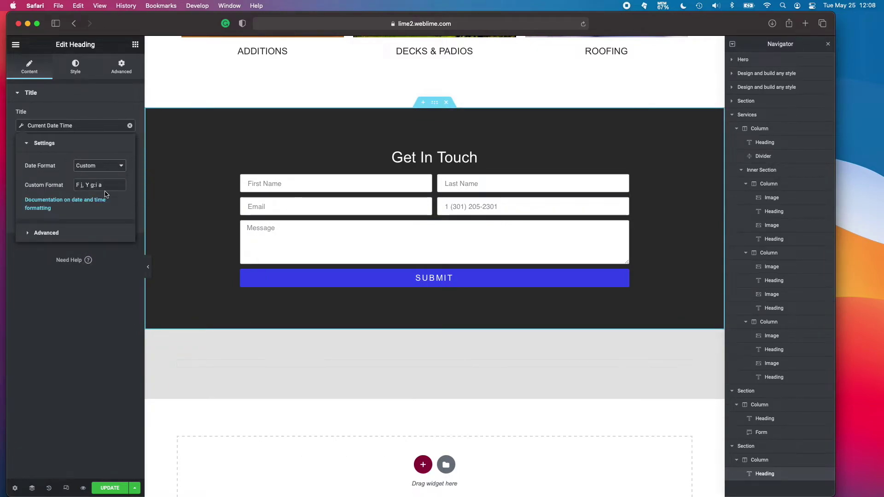
left_click(109, 185)
left_click_drag(98, 185, 95, 185)
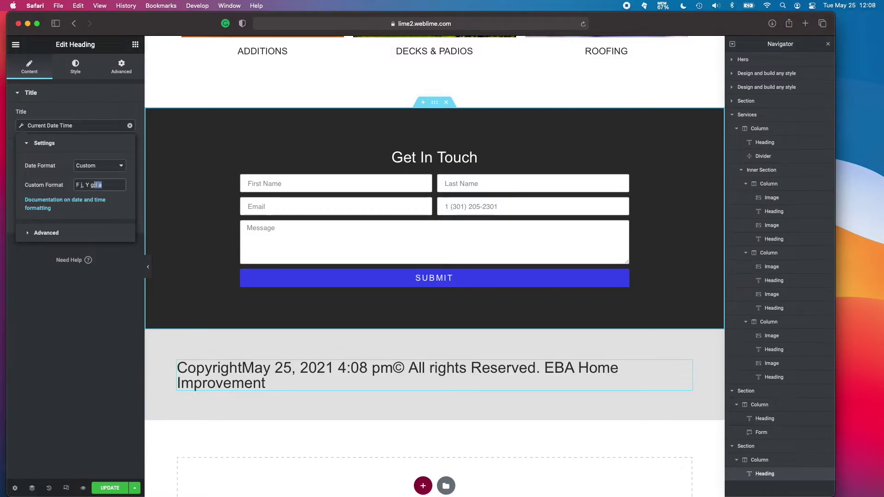
key("super+a")
type("Y")
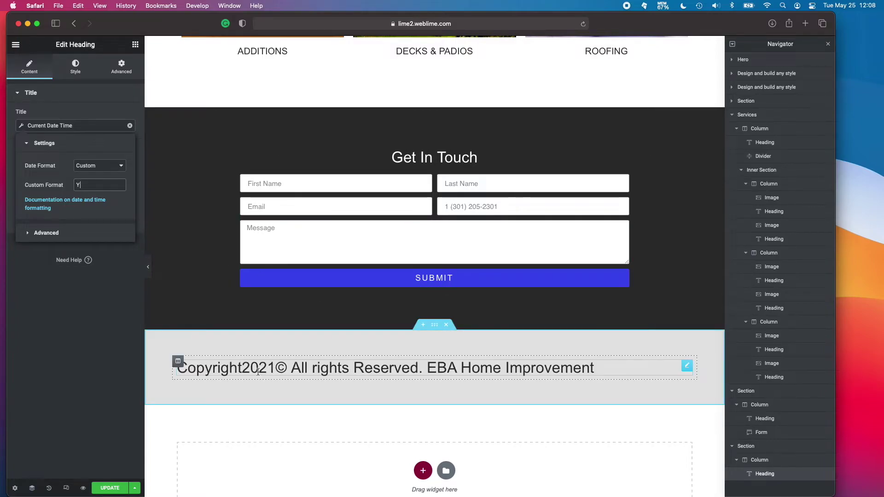
Add a trailing space to the "Copyright" text before the date to separate it from the year.
left_click(46, 233)
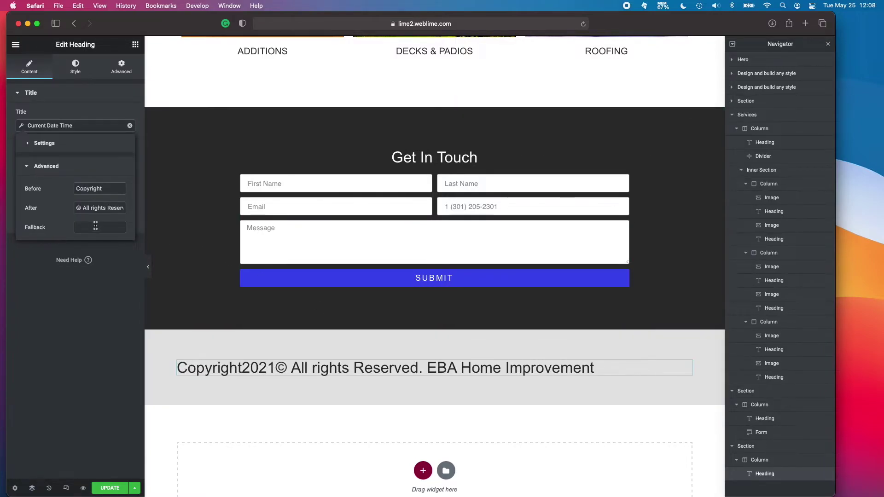
double_click(76, 188)
left_click(76, 188)
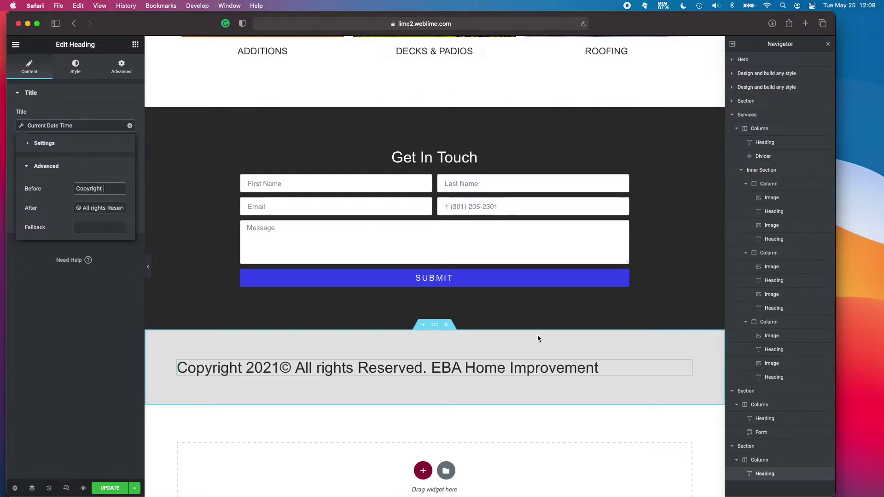
Apply the Secondary global color to the copyright heading's text.
left_click(77, 70)
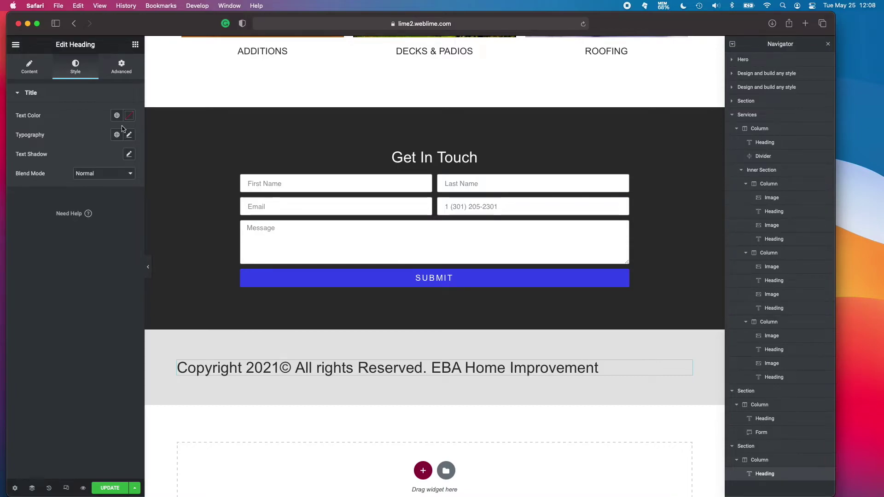
left_click(117, 115)
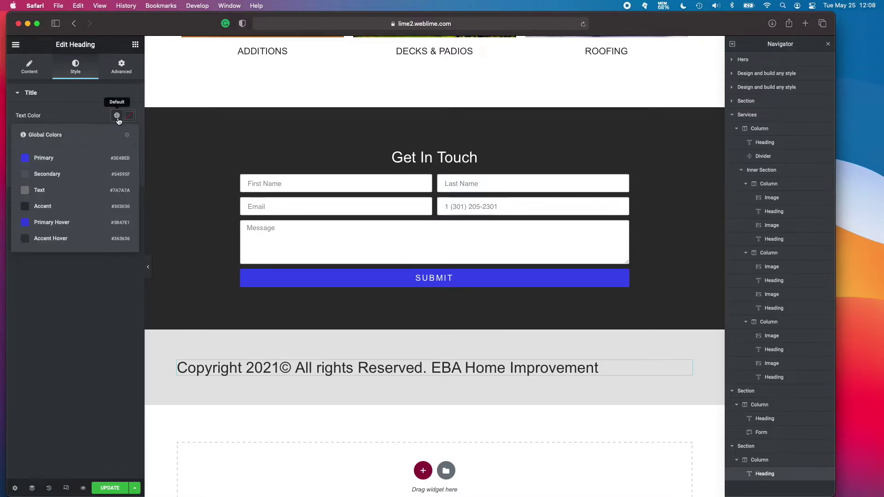
left_click(53, 180)
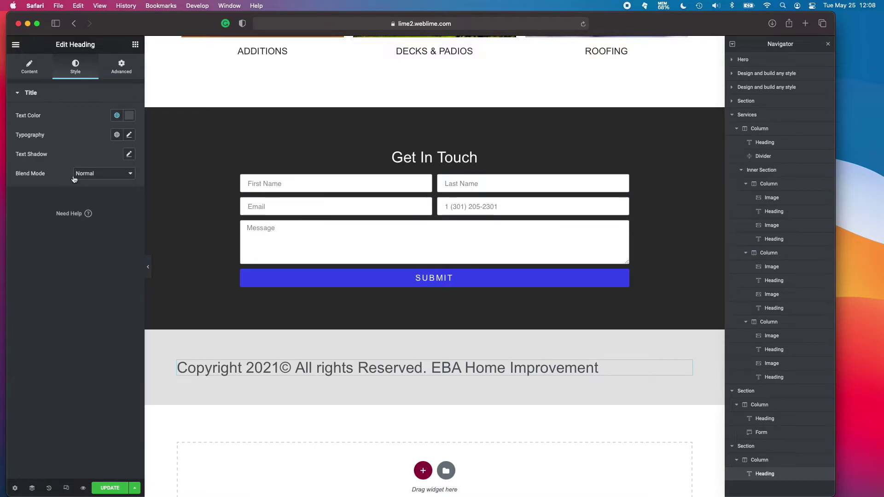
Set the copyright heading's typography to the Helvetica font family with a size of 1 em.
left_click(129, 135)
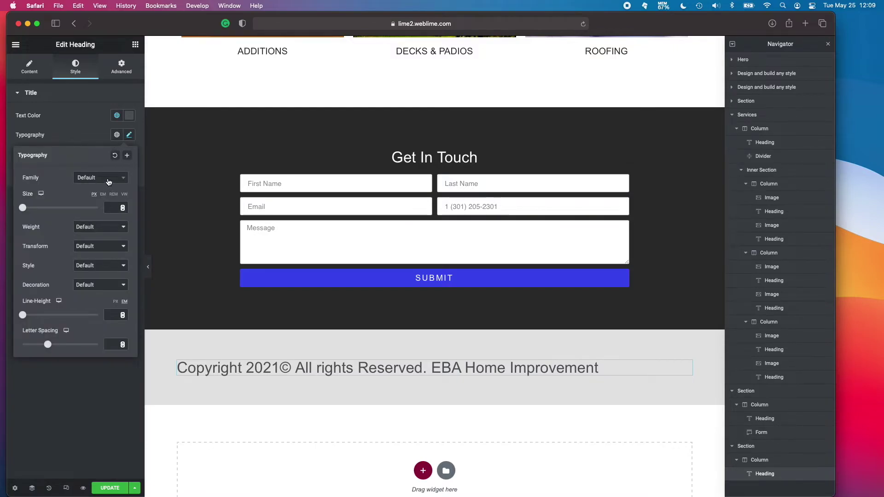
left_click(109, 180)
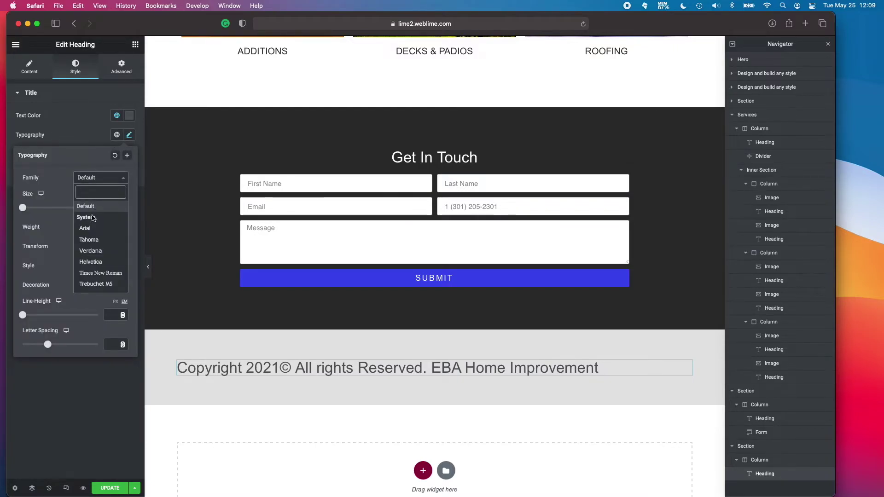
type("helv")
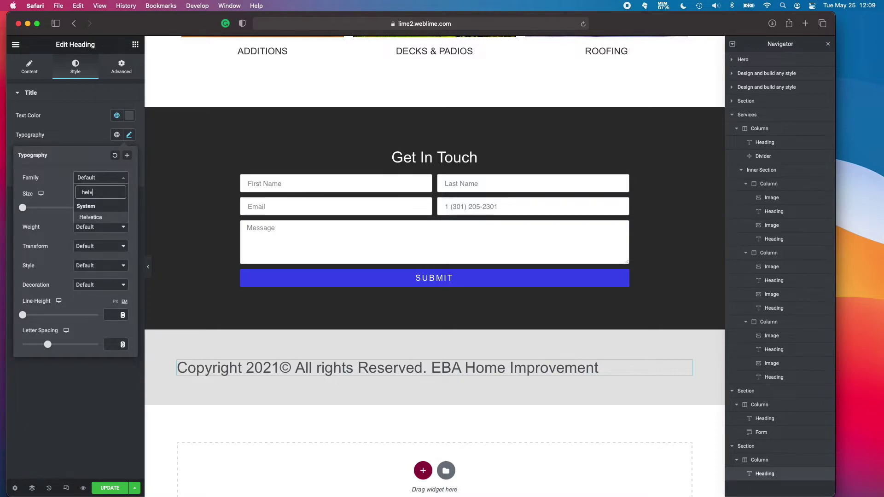
left_click(96, 218)
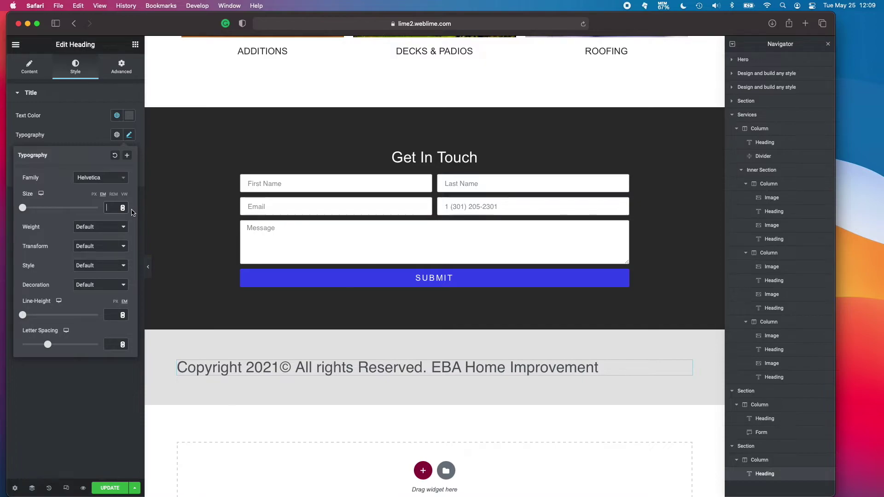
type("1")
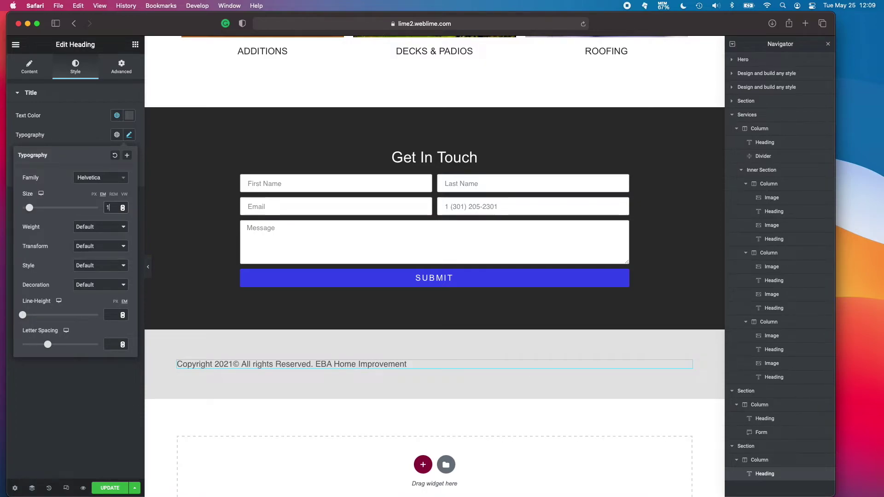
left_click(79, 121)
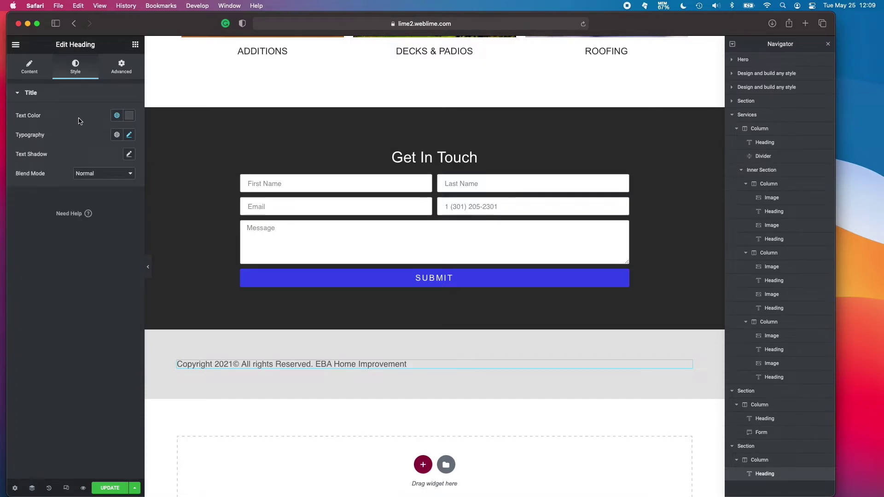
Center the copyright heading within the footer section.
left_click(43, 73)
left_click(104, 221)
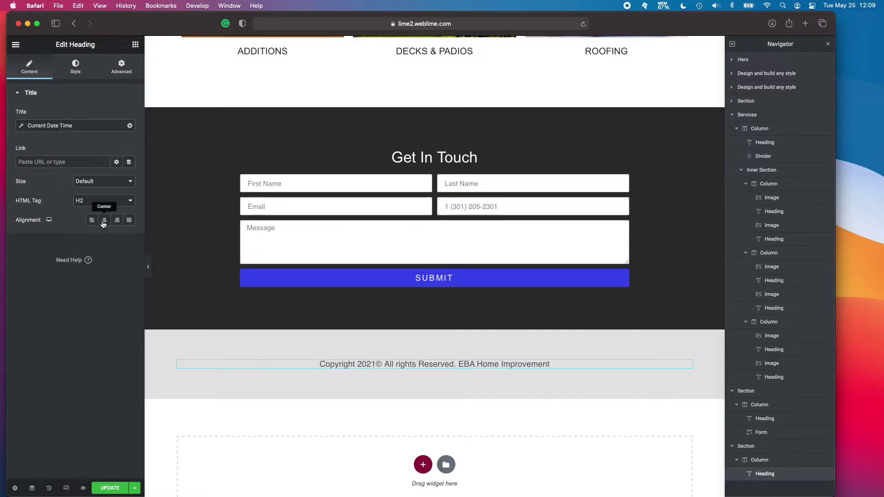
scroll(465, 368, "up", 1)
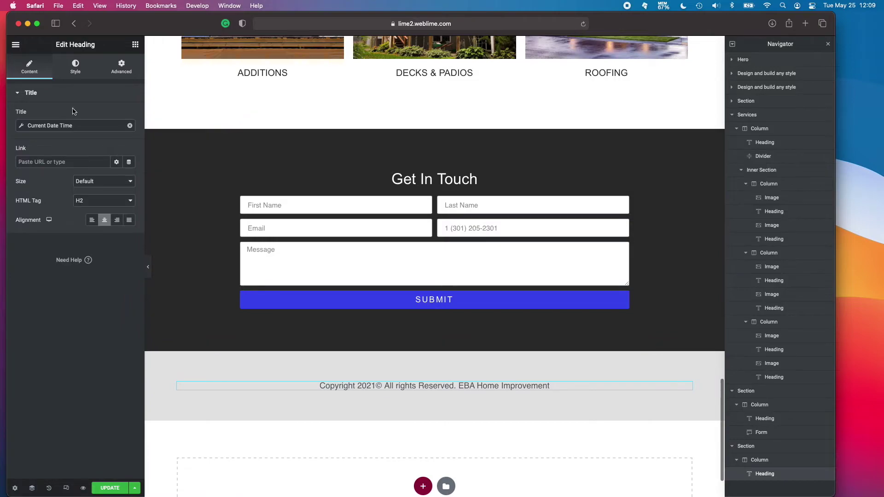
Give the copyright heading's text a custom medium grey color.
left_click(75, 66)
left_click(127, 116)
left_click(28, 184)
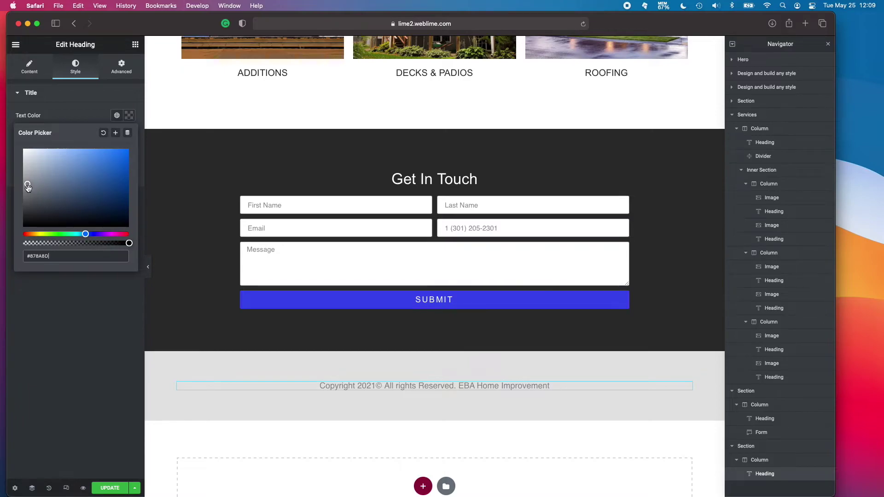
left_click(27, 190)
left_click(80, 120)
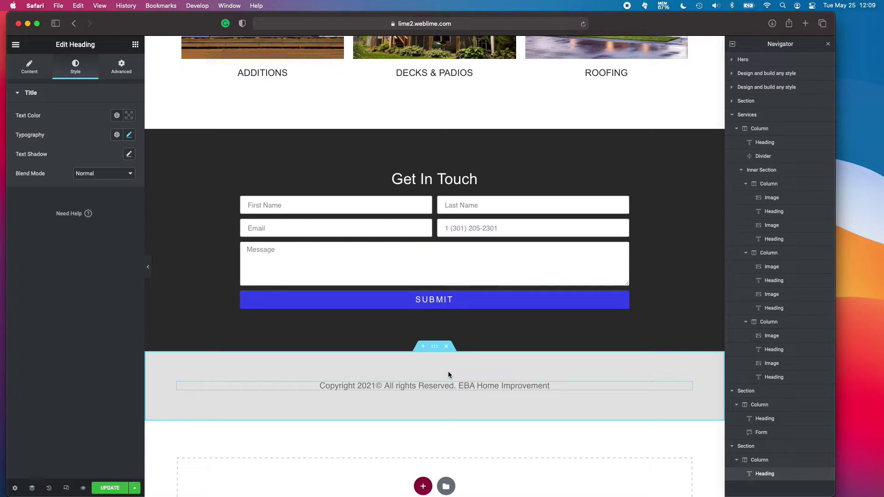
Replace the paragraph under "Design and build any style." with the unformatted copy about the personal designer, architect and 14,000 square foot showroom.
scroll(467, 374, "down", 2)
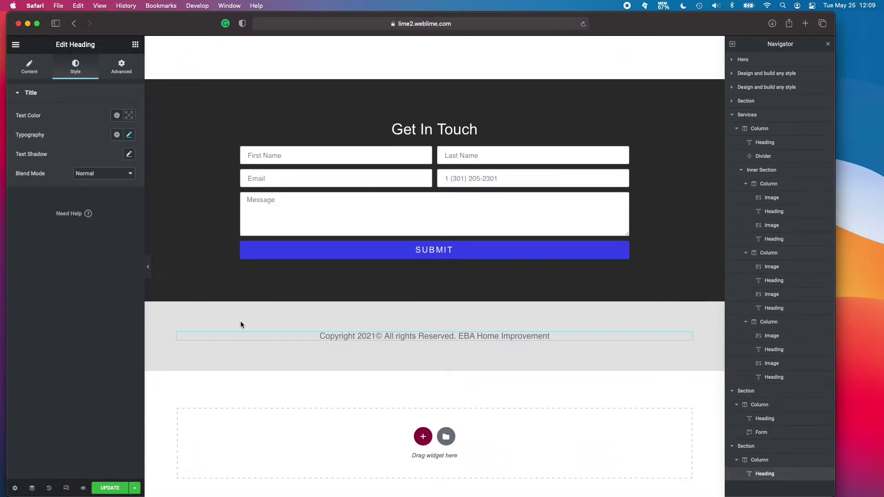
scroll(450, 315, "up", 10)
scroll(449, 315, "up", 12)
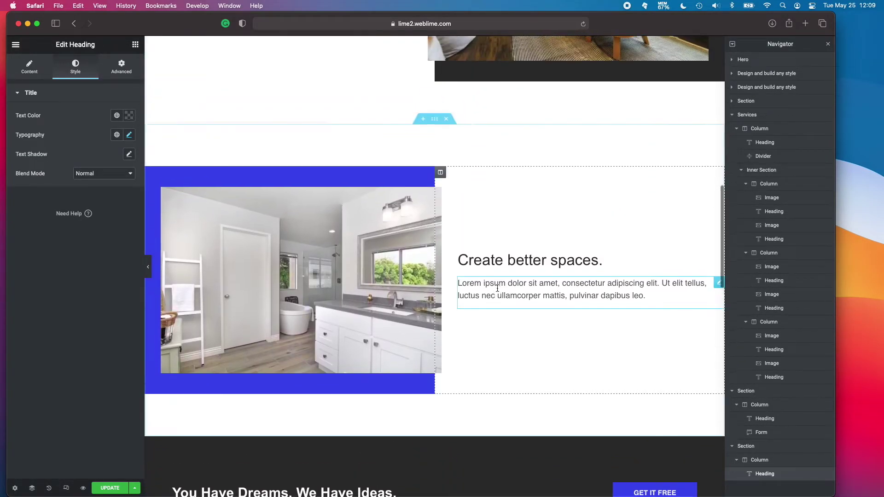
scroll(469, 282, "up", 4)
left_click(342, 152)
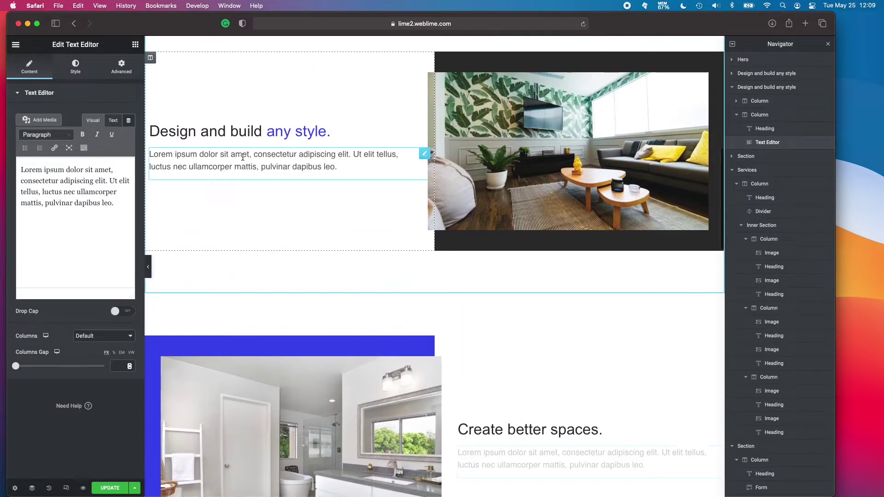
scroll(428, 256, "up", 2)
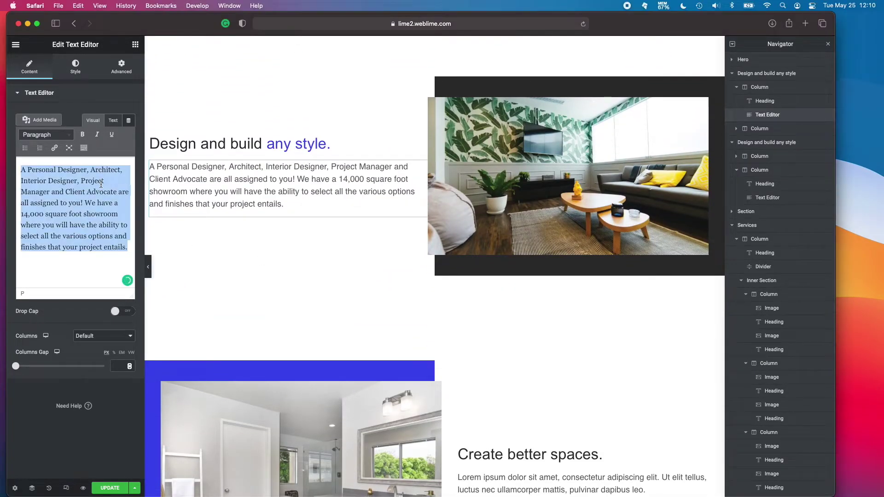
key("BackSpace")
left_click(115, 123)
left_click(77, 197)
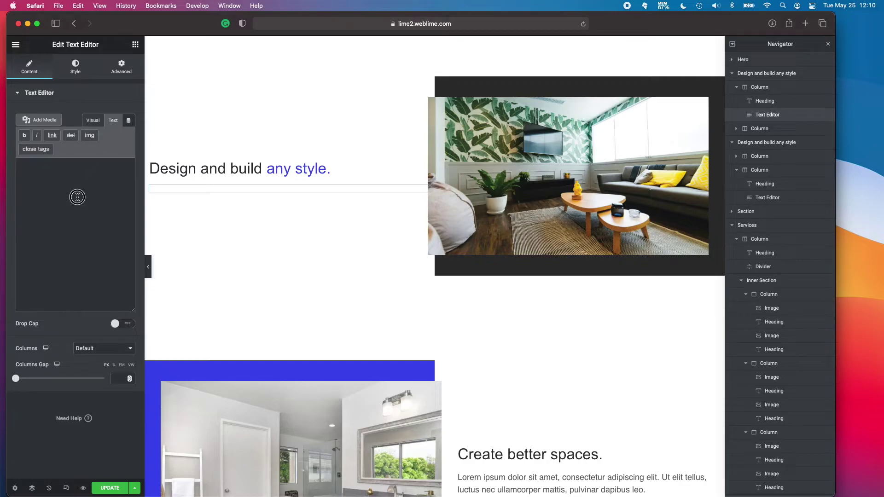
type("A Personal Designer, Architect, Interior Designer, Project Manager and Client Advocate are all assigned to you! We have a 14,000 square foot showroom where you will have the ability to select all the various options and finishes that your project entails.")
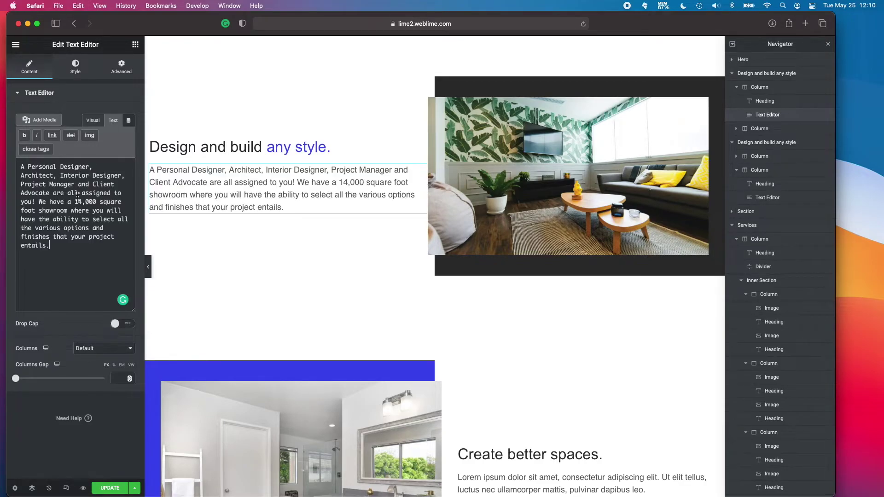
left_click(93, 121)
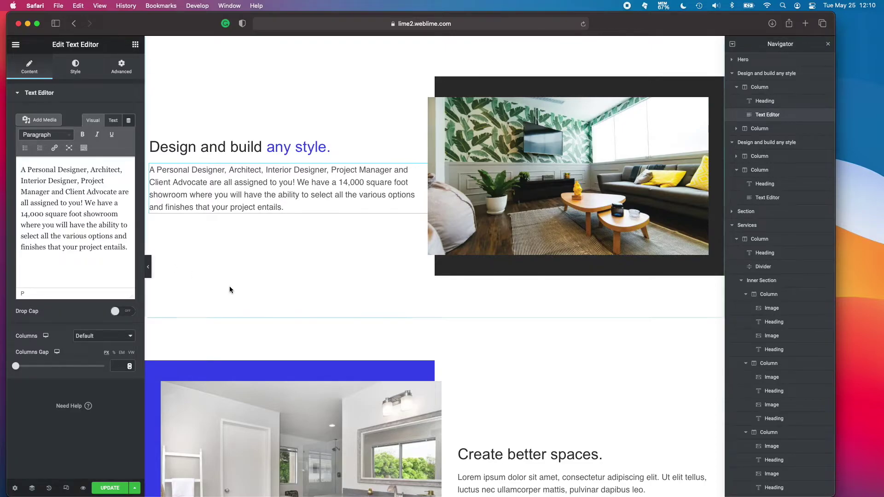
Replace the lorem ipsum paragraph under "Create better spaces." with the same unformatted personal designer and showroom copy.
scroll(229, 286, "down", 5)
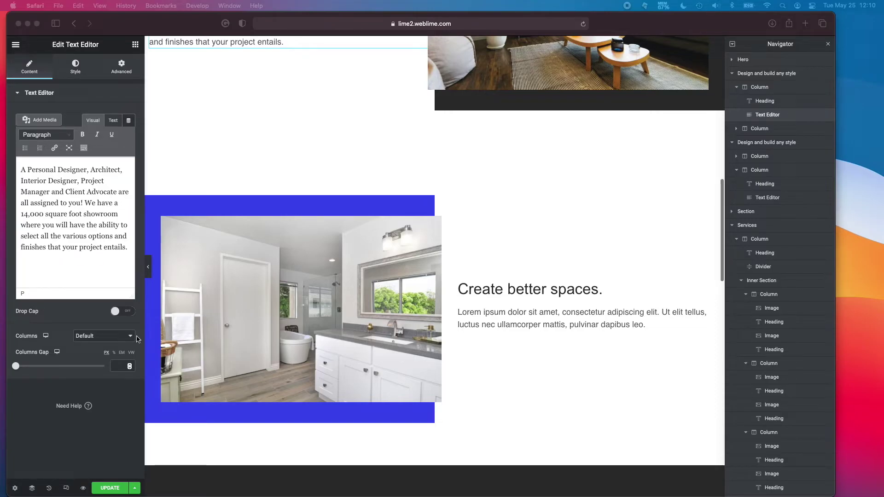
left_click(513, 325)
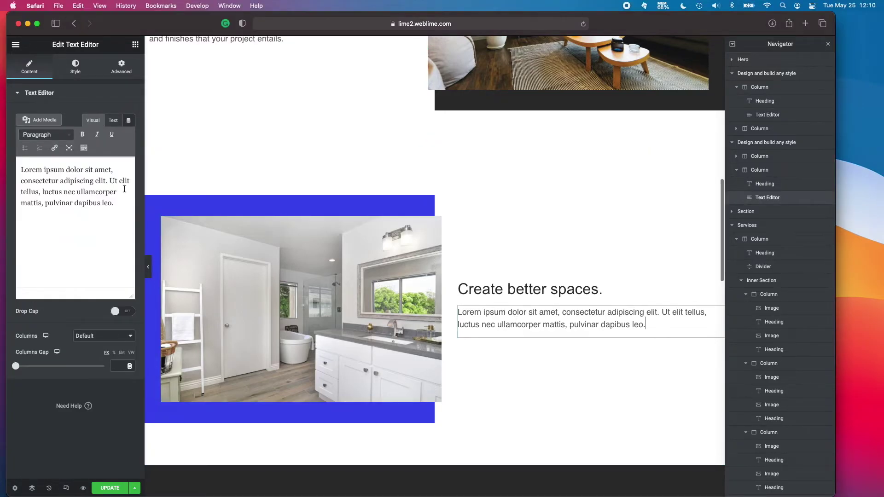
left_click(109, 120)
left_click(87, 230)
key("super+a")
type("A Personal Designer, Architect, Interior Designer, Project Manager and Client Advocate are all assigned to you! We have a 14,000 square foot showroom where you will have the ability to select all the various options and finishes that your project entails.")
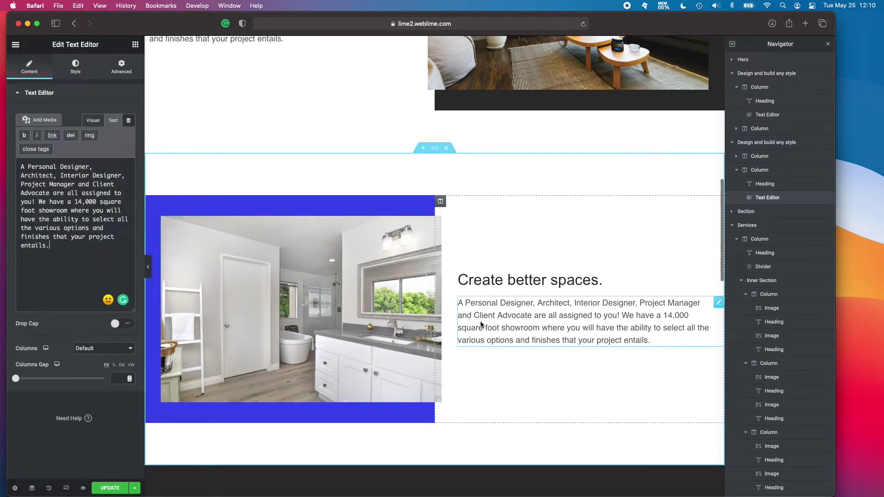
Set the hero section's SERVICES button background to the Accent global color.
scroll(443, 305, "down", 7)
scroll(441, 305, "up", 6)
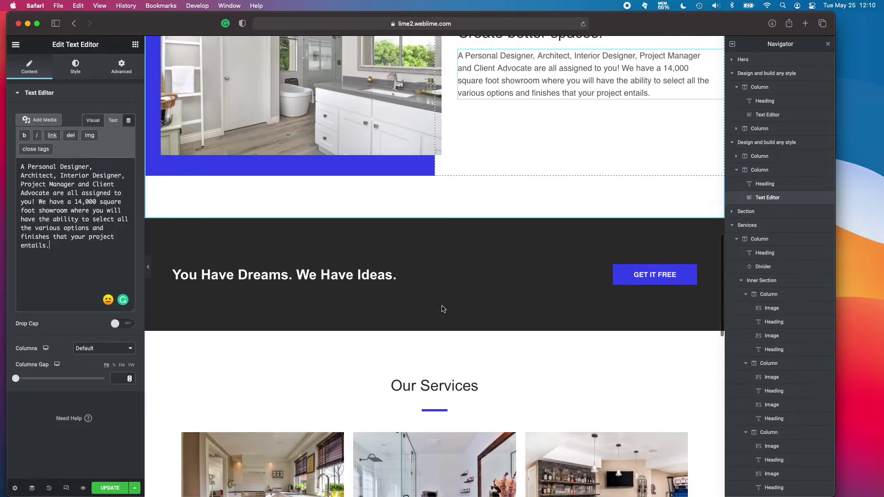
scroll(442, 306, "up", 10)
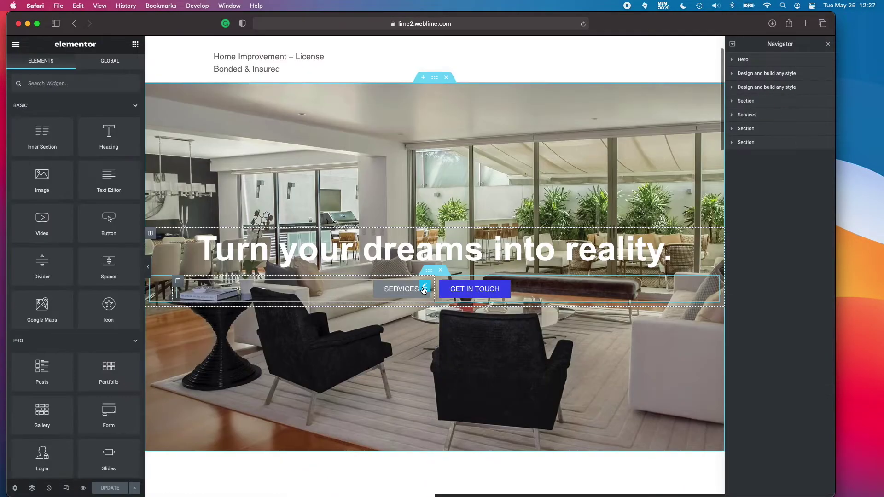
left_click(421, 290)
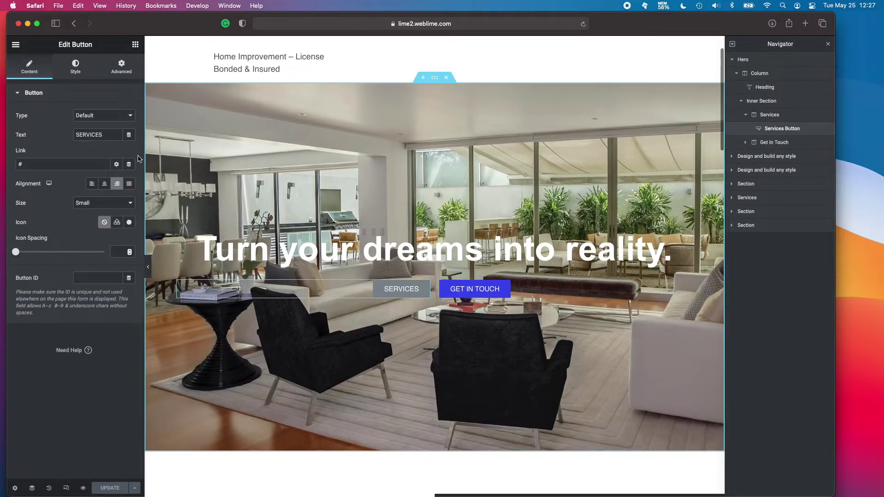
left_click(77, 73)
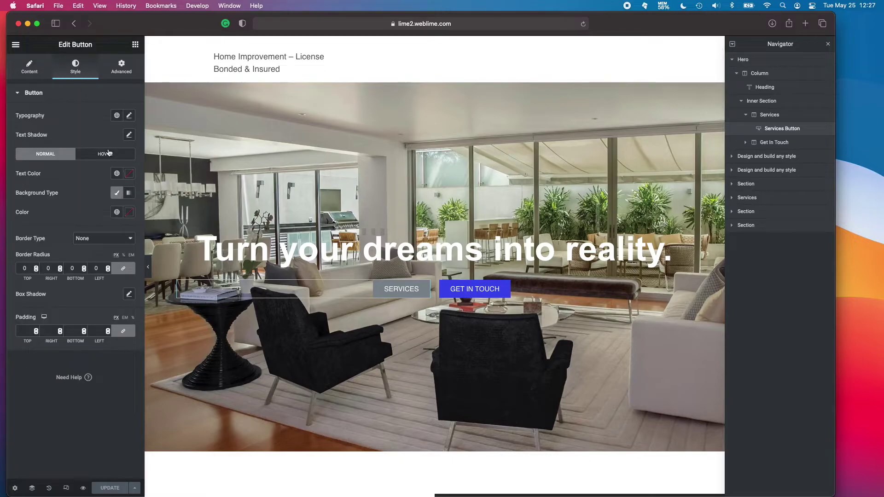
left_click(118, 213)
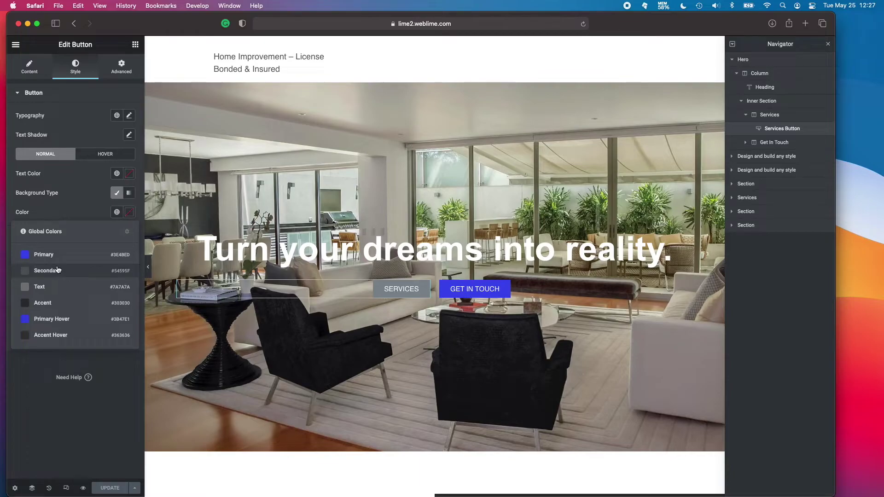
left_click(53, 306)
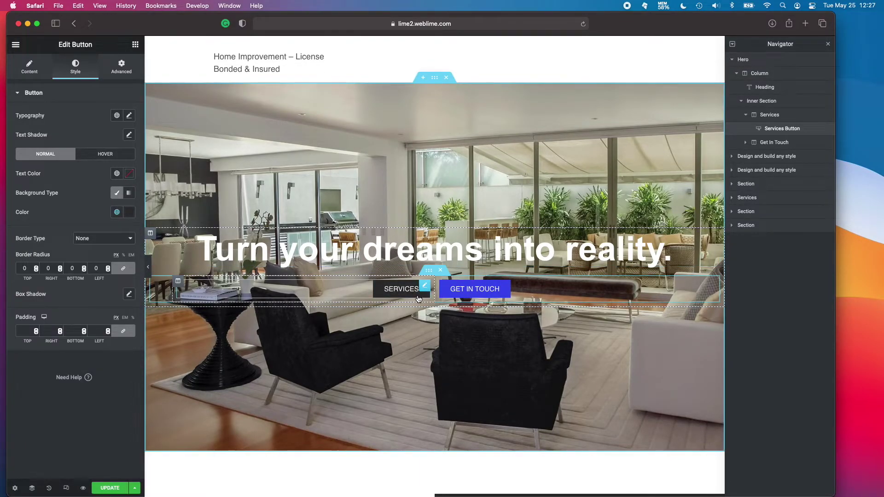
Set the CSS ID of the "Design and build any style" section directly below the hero to who-we-are.
scroll(417, 294, "down", 2)
scroll(418, 300, "down", 1)
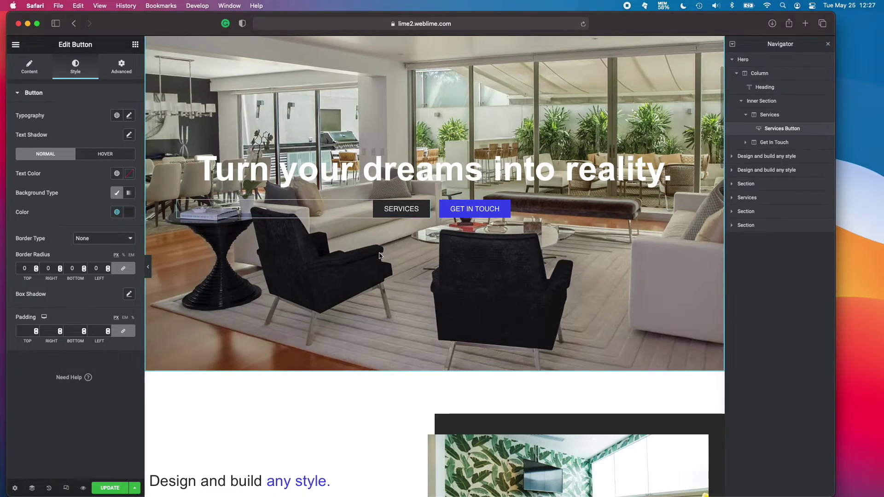
scroll(419, 261, "down", 5)
scroll(419, 262, "down", 2)
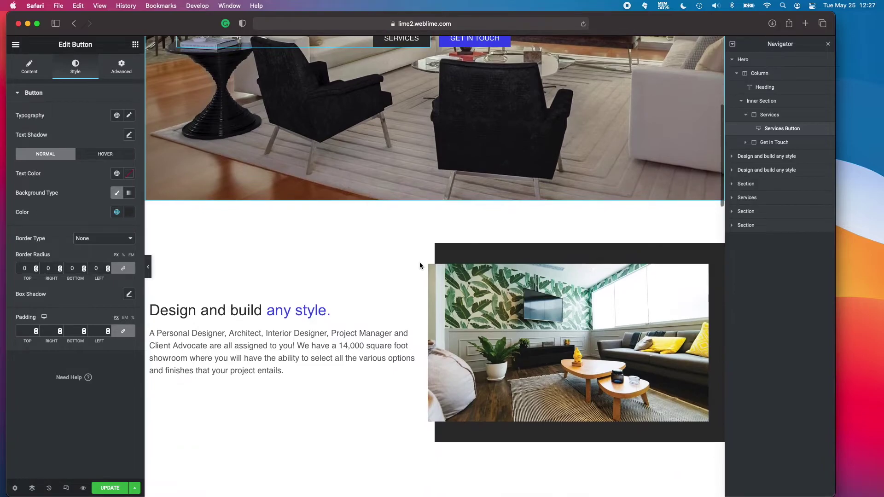
scroll(426, 251, "up", 10)
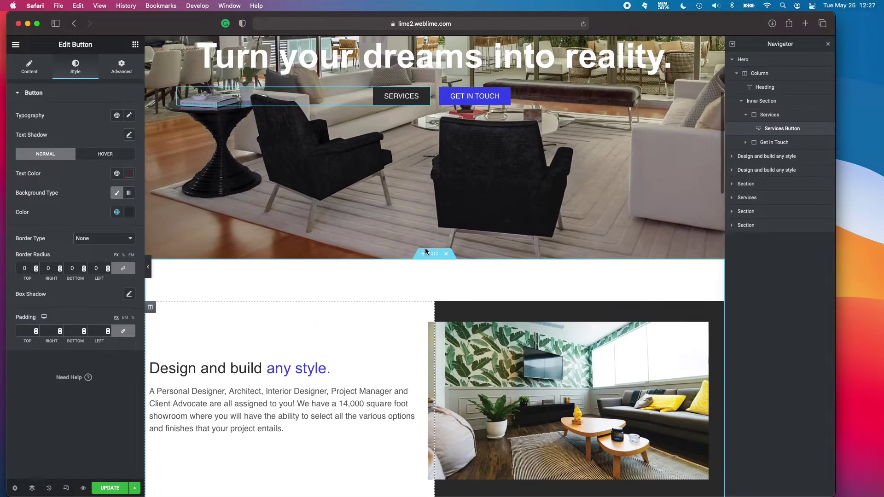
scroll(425, 250, "down", 4)
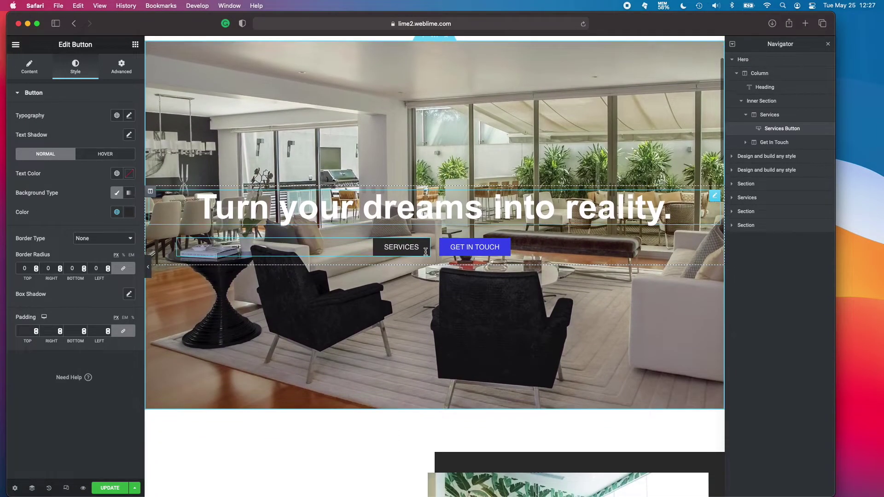
scroll(457, 209, "down", 7)
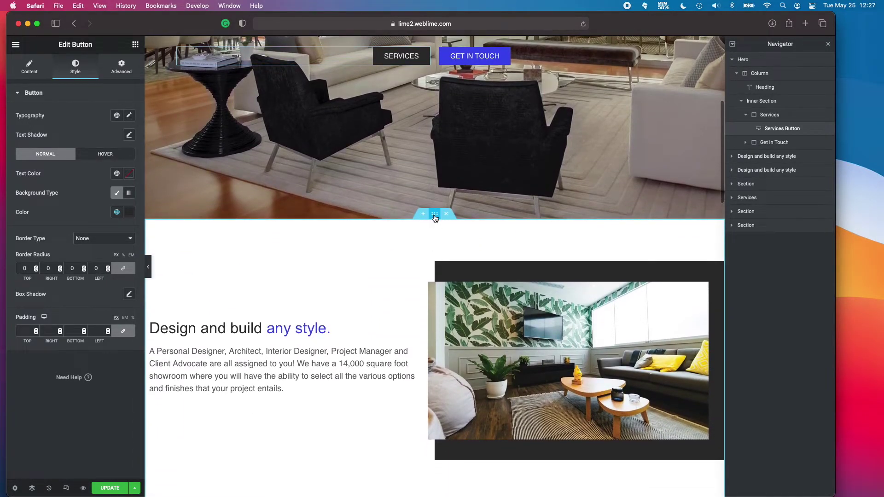
left_click(435, 215)
left_click(119, 67)
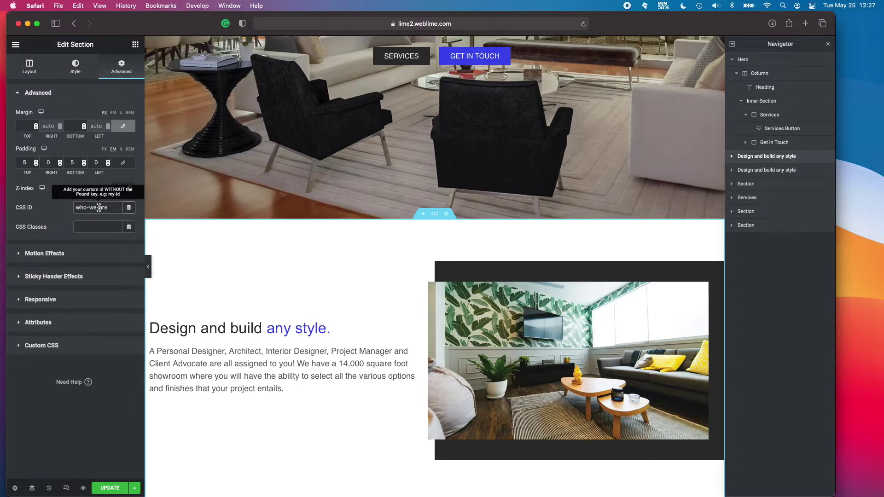
Set the CSS ID of the "Our Services" section to services.
scroll(360, 248, "down", 3)
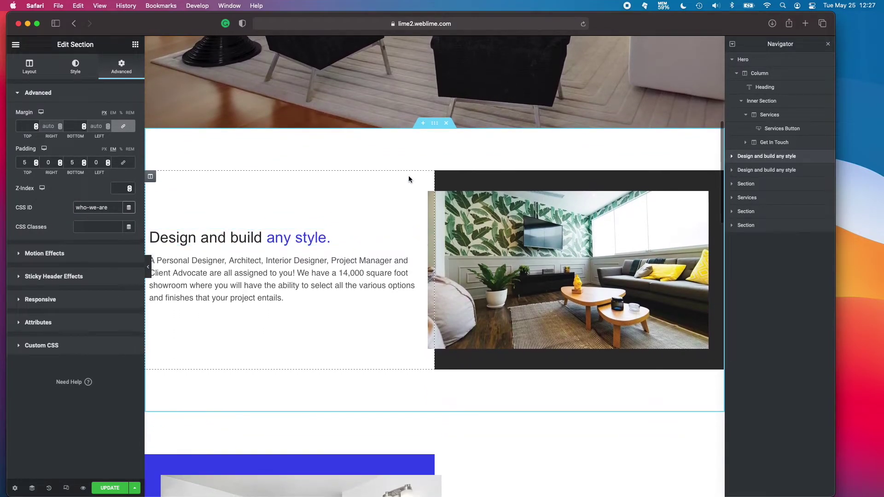
scroll(440, 166, "down", 6)
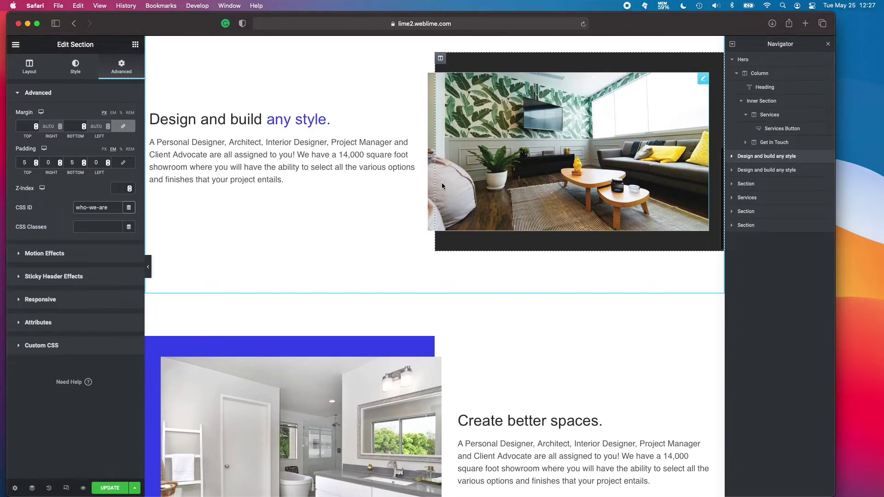
scroll(441, 187, "down", 9)
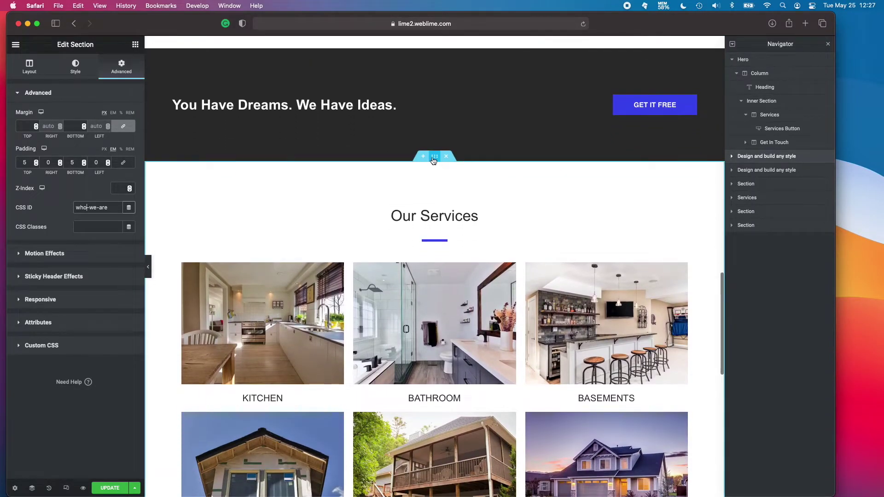
left_click(433, 158)
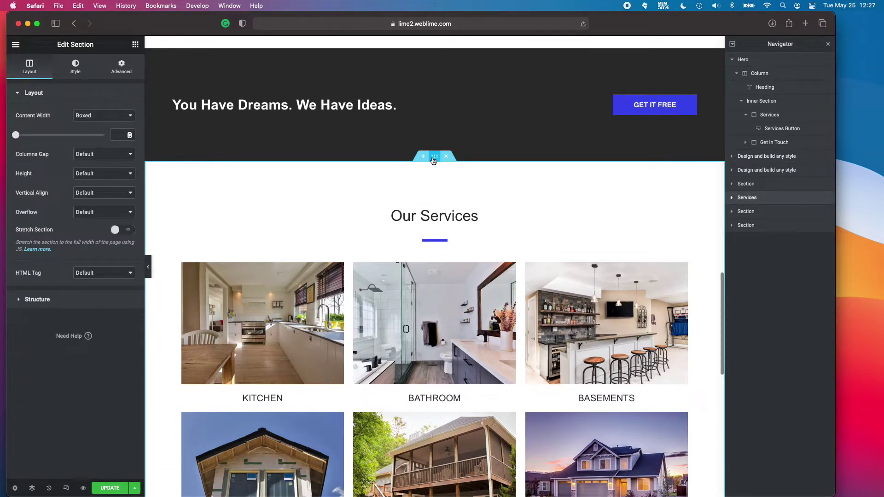
left_click(121, 66)
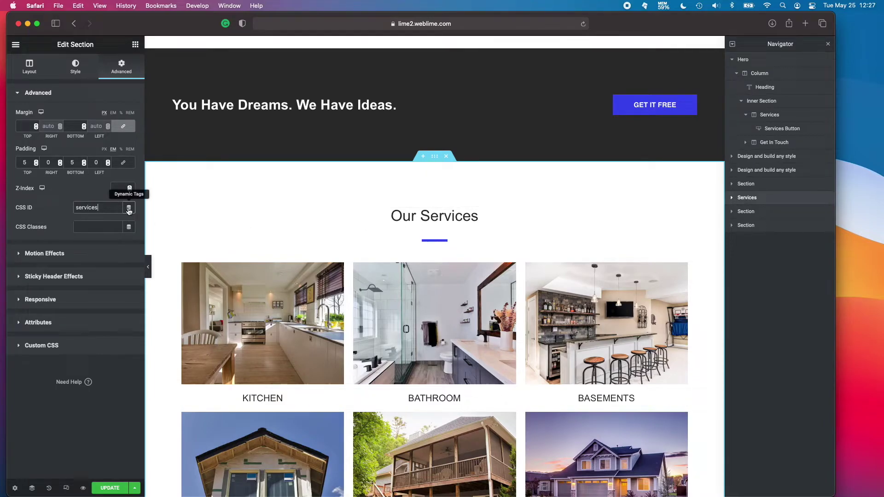
Set the CSS ID of the "Get In Touch" contact form section to get-in-touch.
scroll(453, 252, "down", 2)
scroll(453, 252, "down", 10)
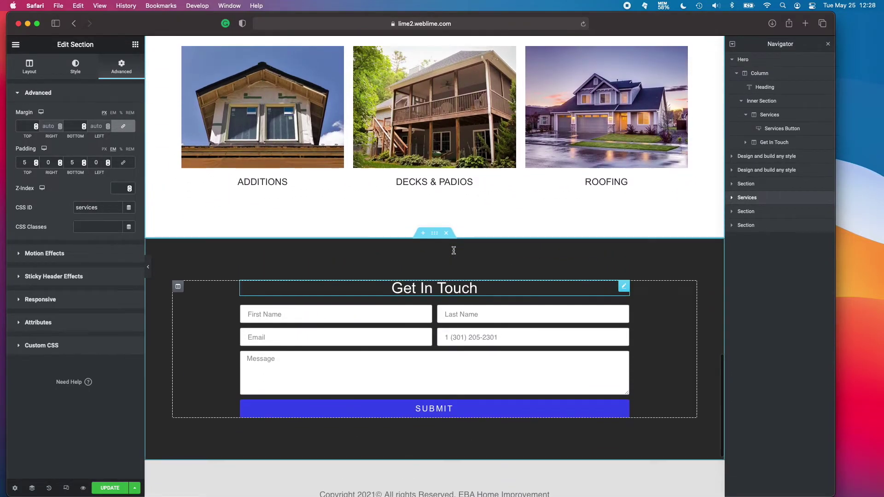
left_click(435, 236)
left_click(113, 71)
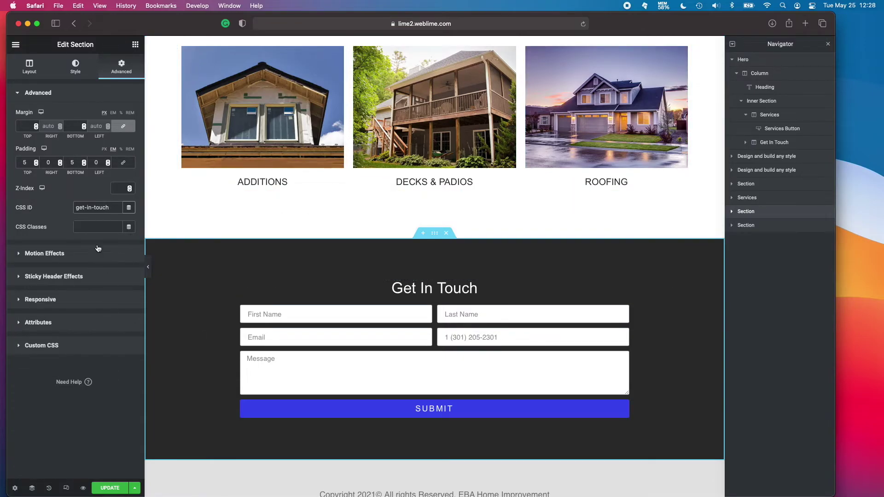
Change the text of the GET IT FREE button beside "You Have Dreams. We Have Ideas." to get quote.
scroll(384, 239, "up", 20)
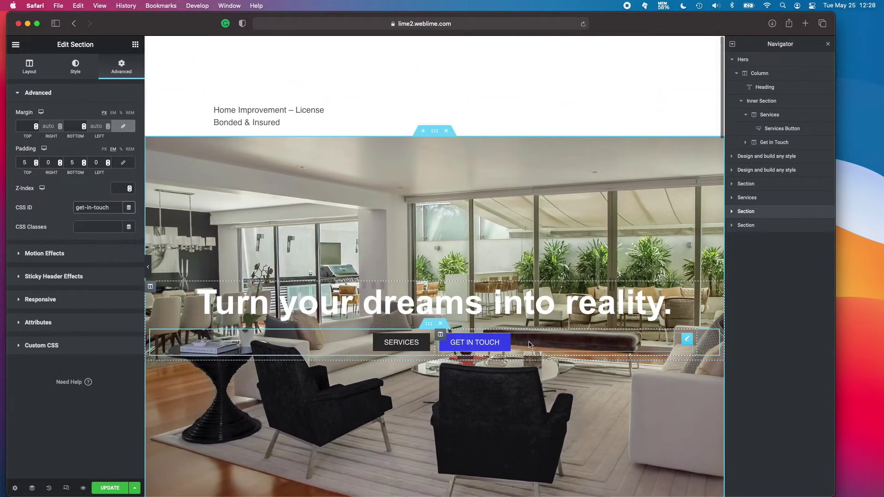
scroll(402, 229, "down", 15)
scroll(402, 228, "up", 5)
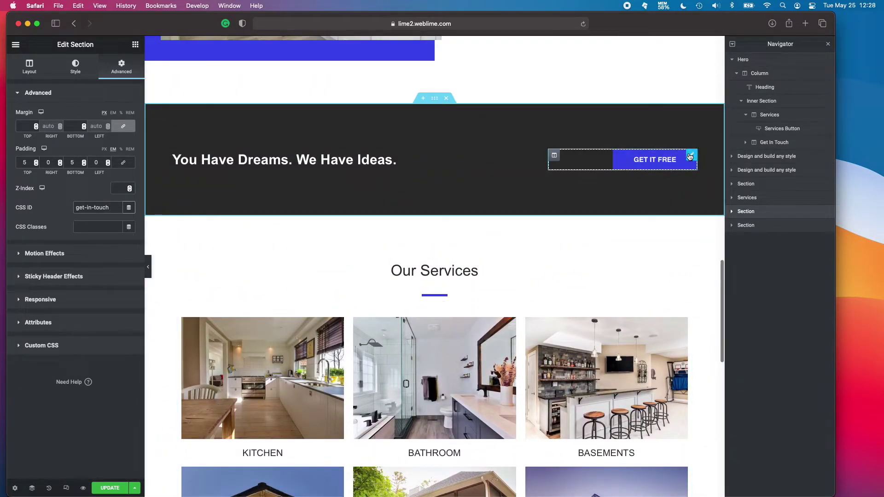
left_click(691, 156)
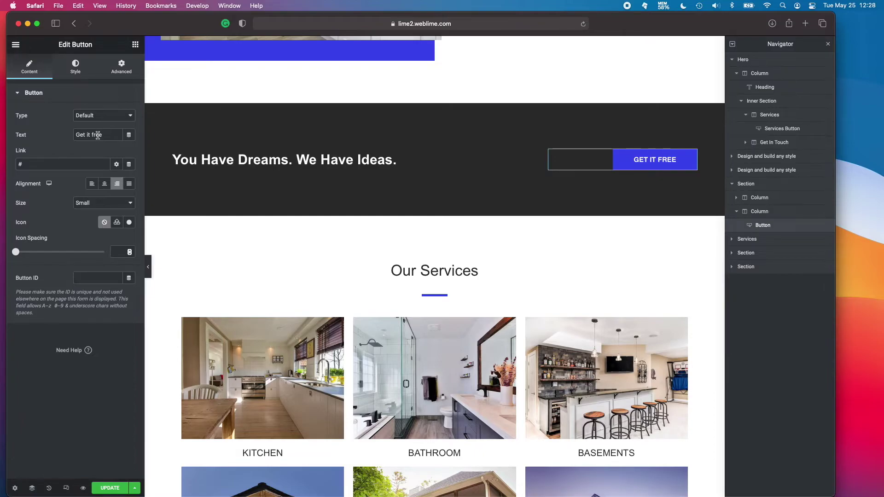
key("super+a")
type("get quote")
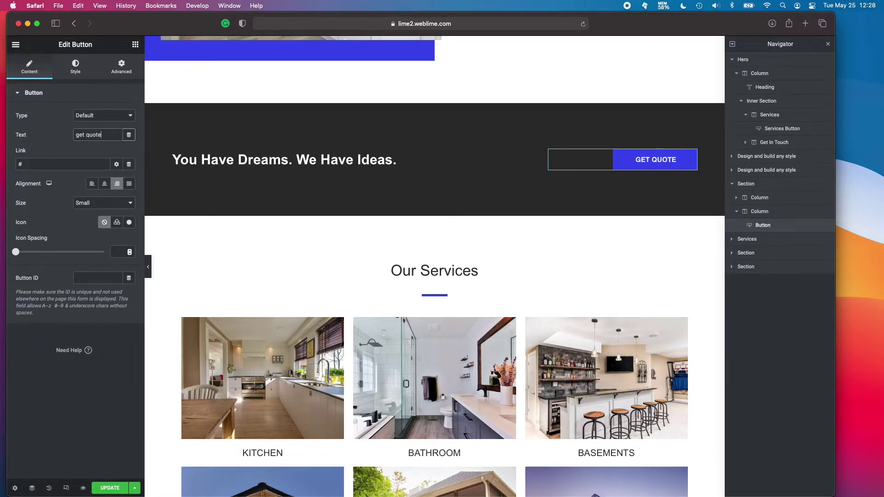
Link the GET QUOTE button to /#get-in-touch, change its text to get free quote, and save the page.
left_click(53, 164)
key("super+a")
type("/")
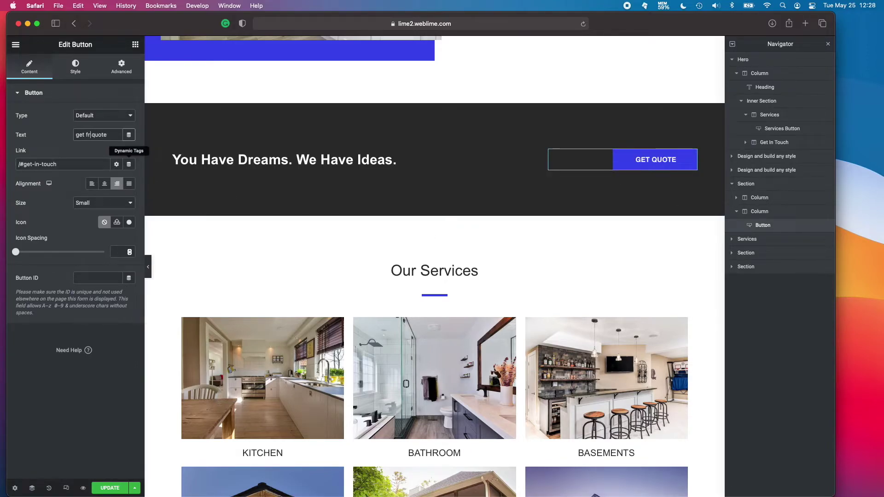
type("ee")
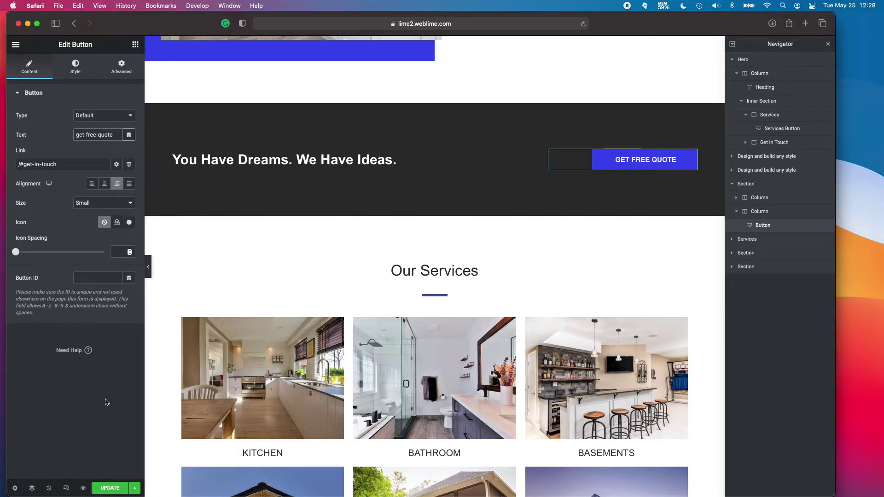
left_click(110, 490)
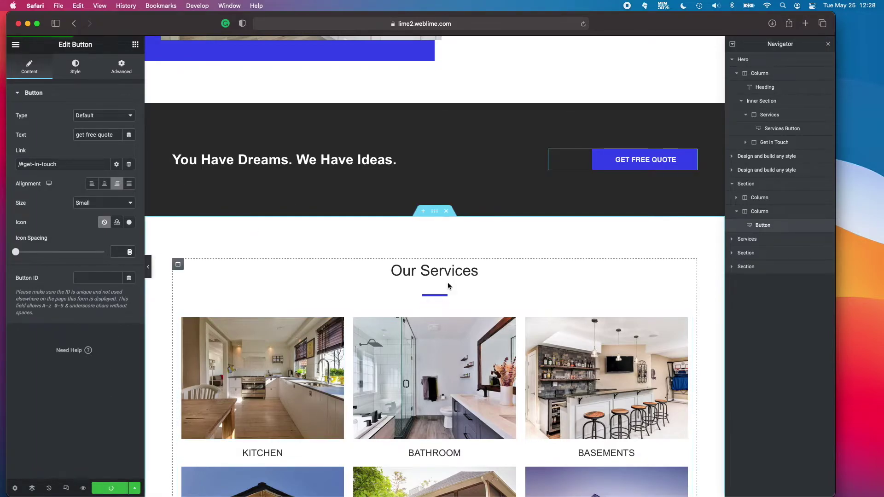
Check the CSS ID assigned to the "Get In Touch" section.
scroll(479, 258, "down", 10)
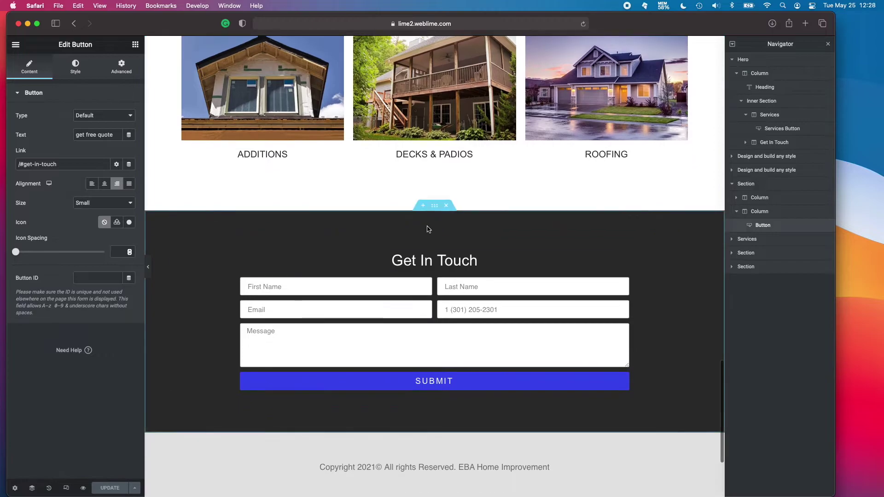
left_click(435, 210)
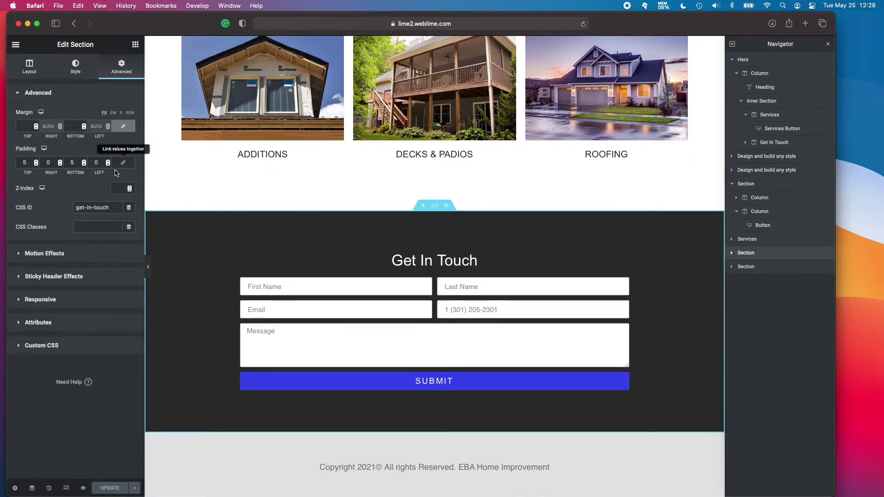
left_click_drag(110, 207, 66, 205)
left_click(62, 208)
Inspect the GET FREE QUOTE button's link against the section ID and test the button on the page.
scroll(440, 206, "up", 8)
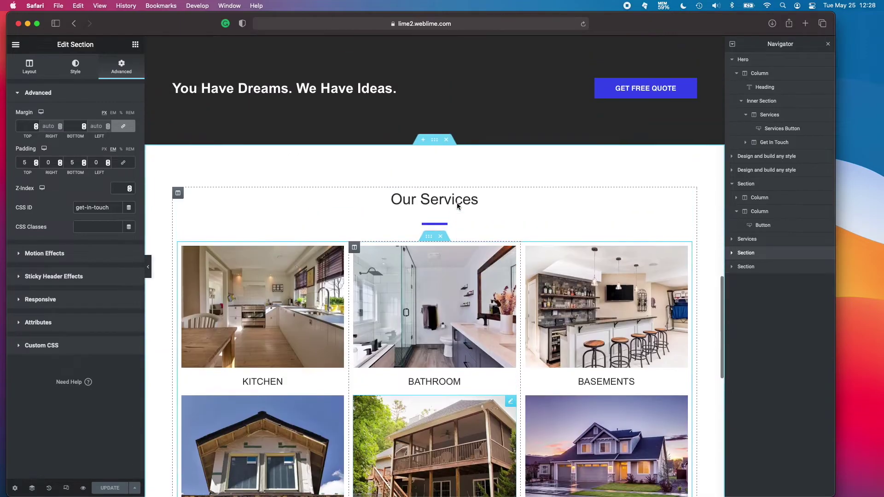
left_click(691, 85)
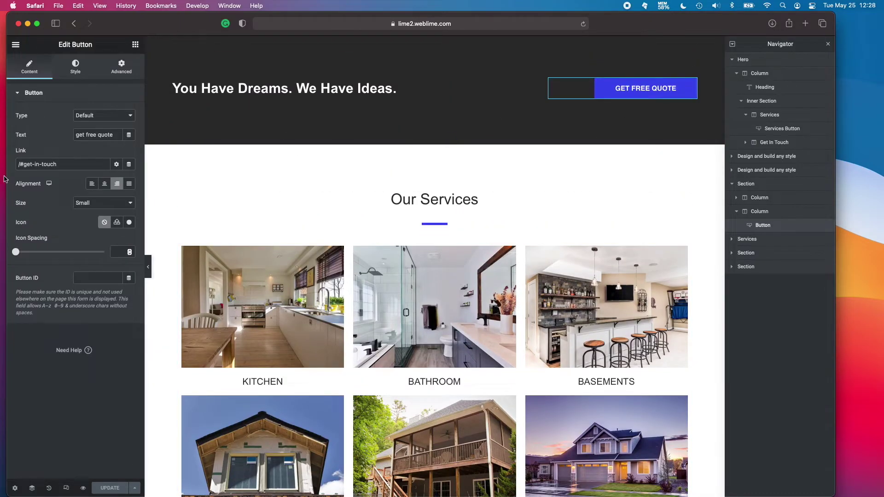
left_click(24, 164)
left_click_drag(27, 165, 62, 166)
left_click(21, 164)
left_click(26, 164)
left_click(653, 94)
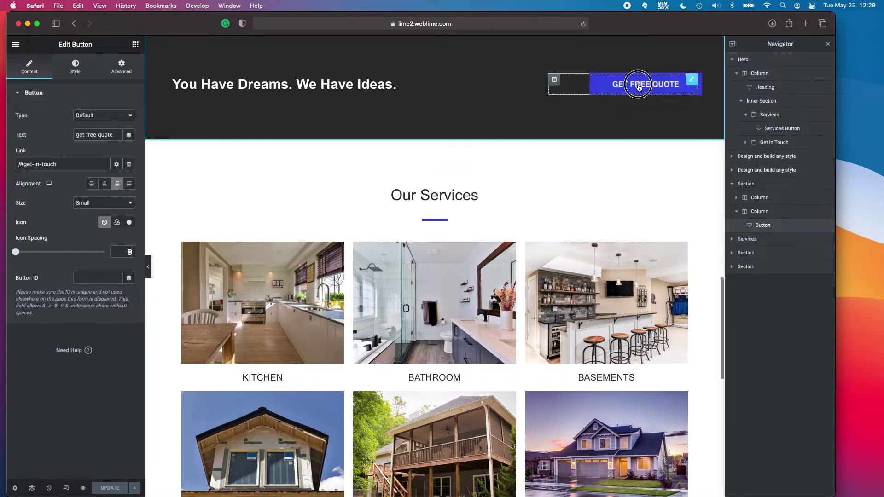
Recheck the contact form section's CSS ID for a match with the button's link anchor.
scroll(294, 236, "down", 1)
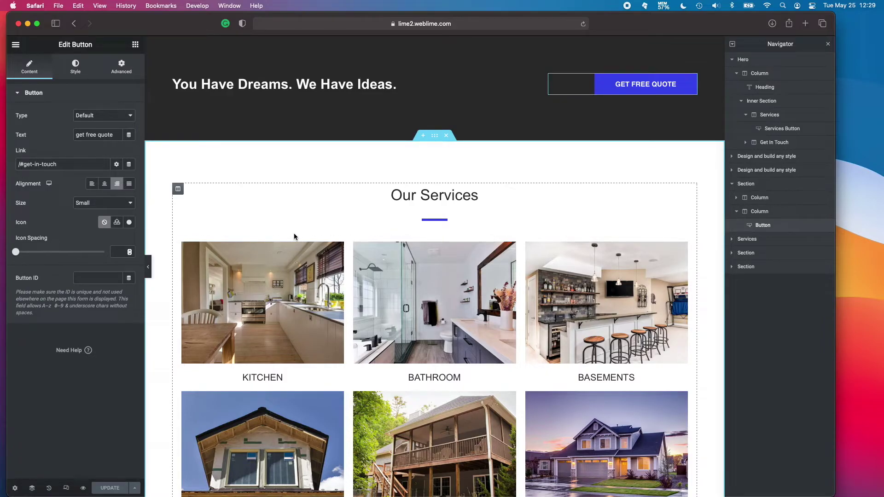
scroll(295, 237, "down", 10)
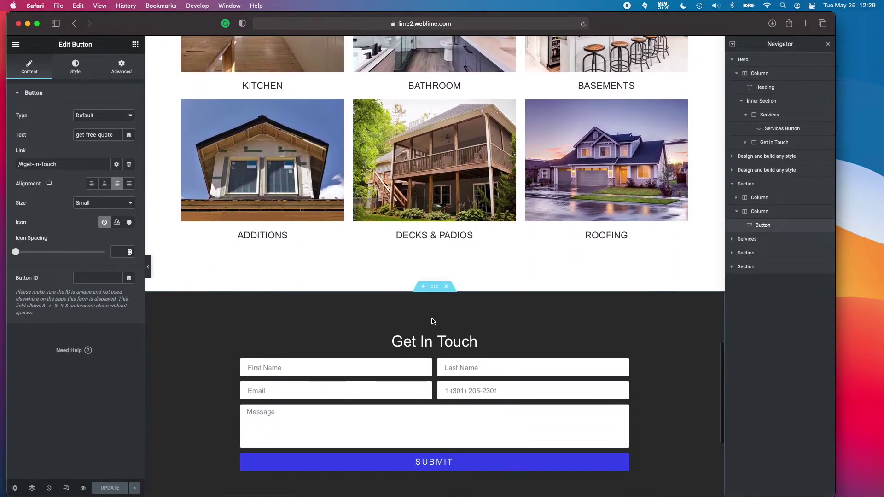
scroll(435, 300, "down", 2)
left_click(435, 252)
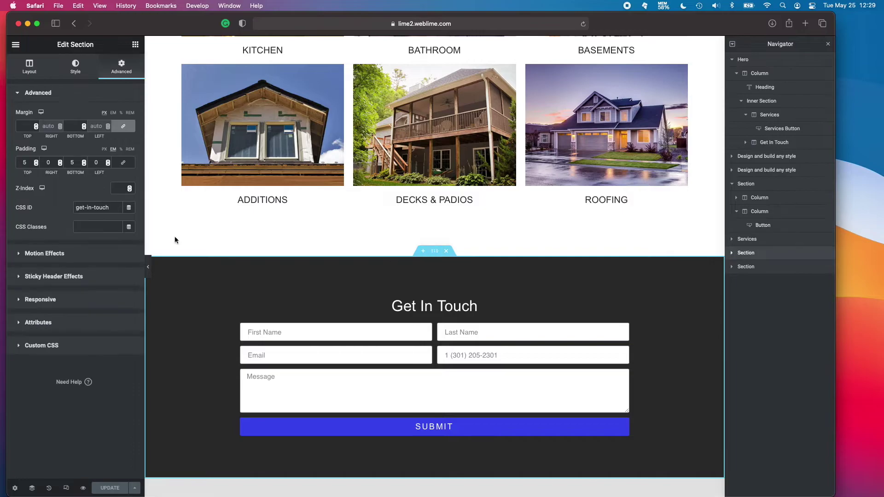
triple_click(92, 208)
Re-enter /#get-in-touch as the GET FREE QUOTE button's link and save the page.
scroll(560, 237, "up", 10)
scroll(560, 240, "up", 3)
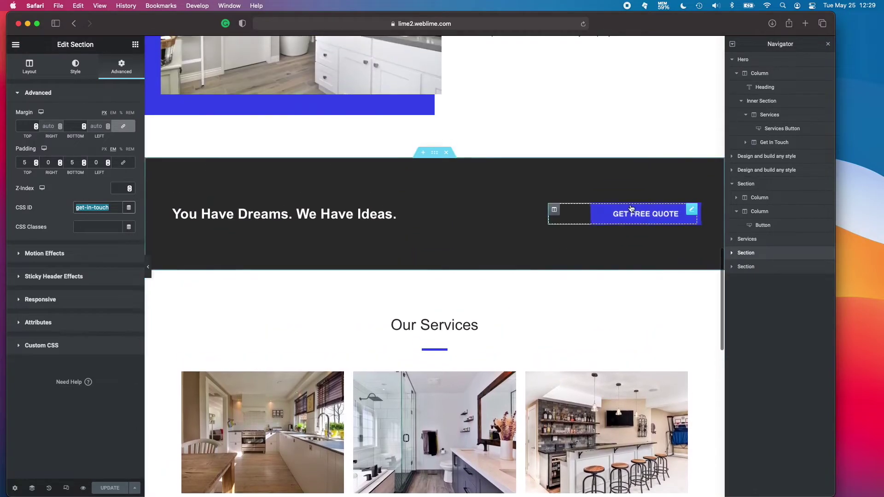
left_click(686, 209)
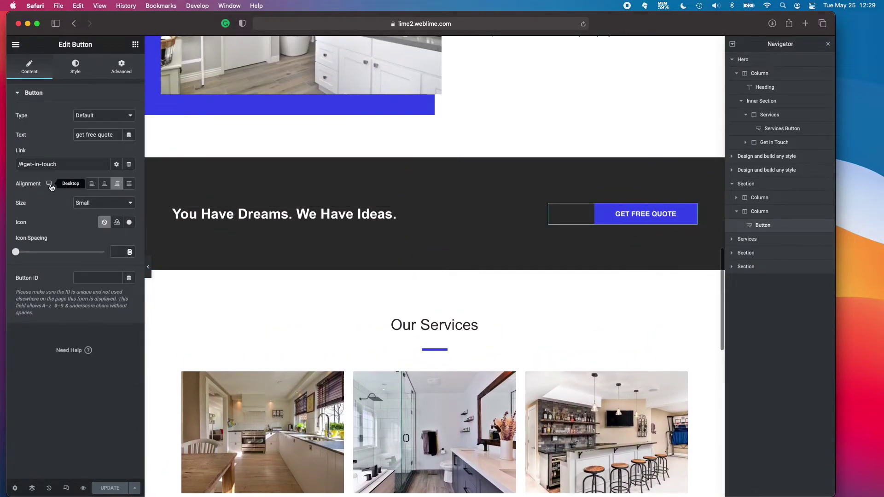
triple_click(79, 165)
type("/#get-in-touch")
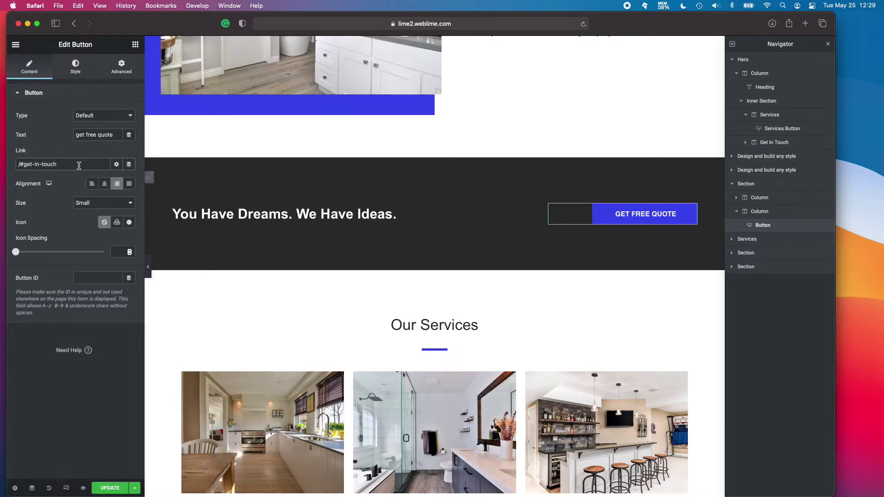
triple_click(79, 166)
type("/#get-in-touch")
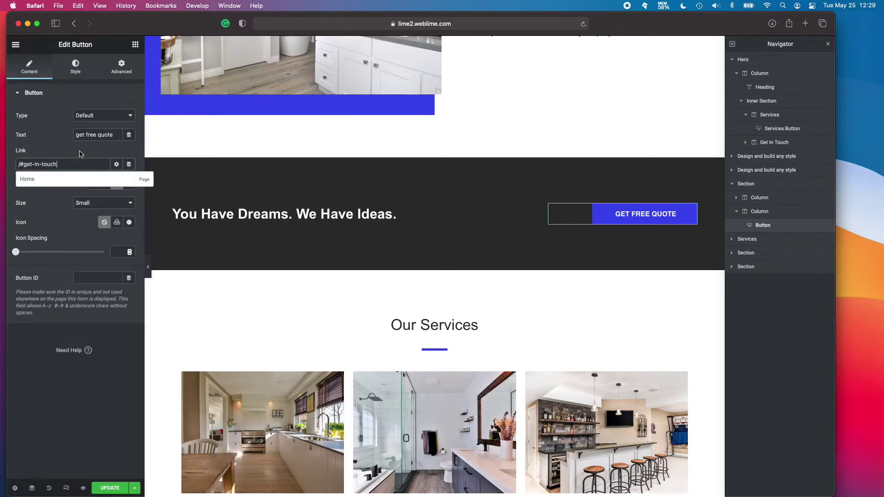
left_click(80, 154)
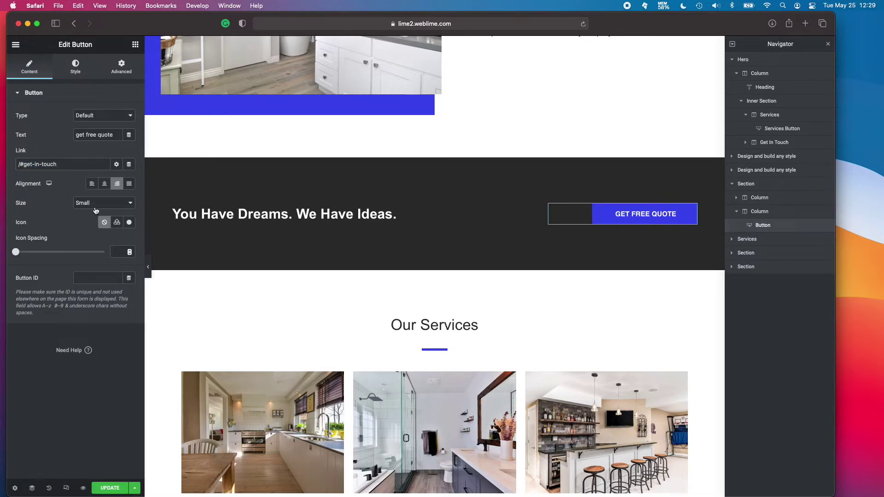
left_click(109, 488)
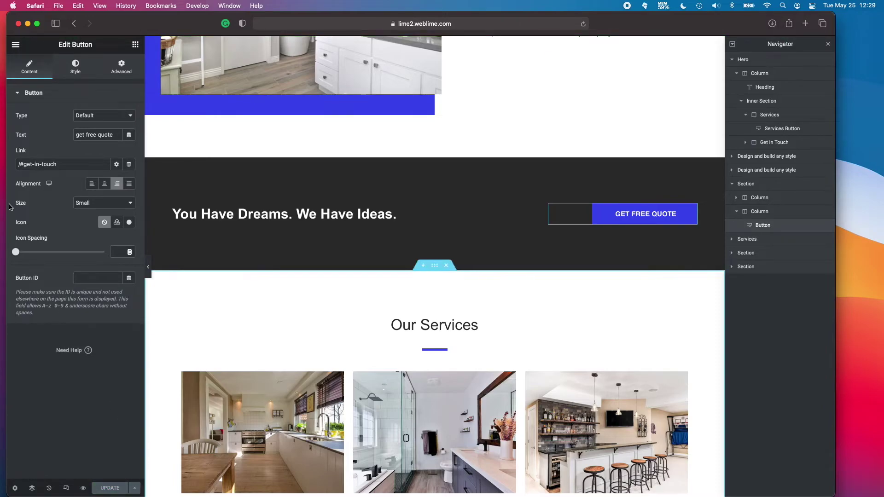
Remove the leading slash from the GET FREE QUOTE button's link, making it #get-in-touch, and save the page.
left_click(21, 165)
key("BackSpace")
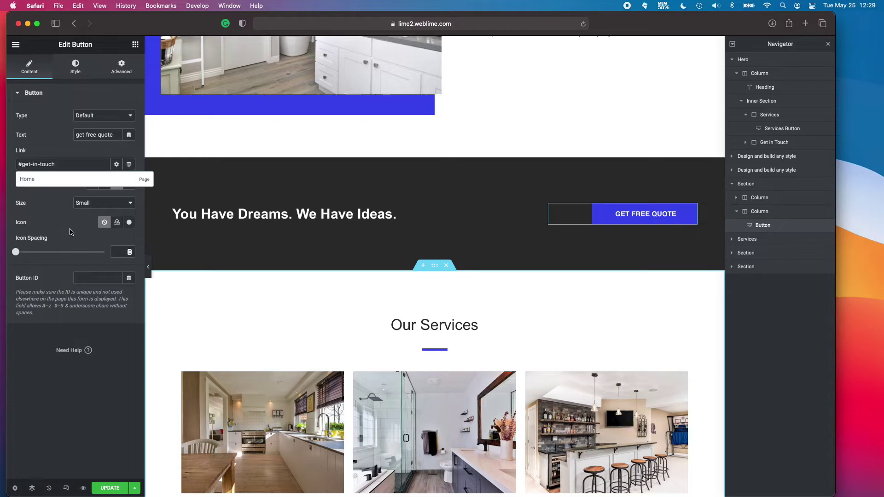
left_click(71, 232)
left_click(109, 487)
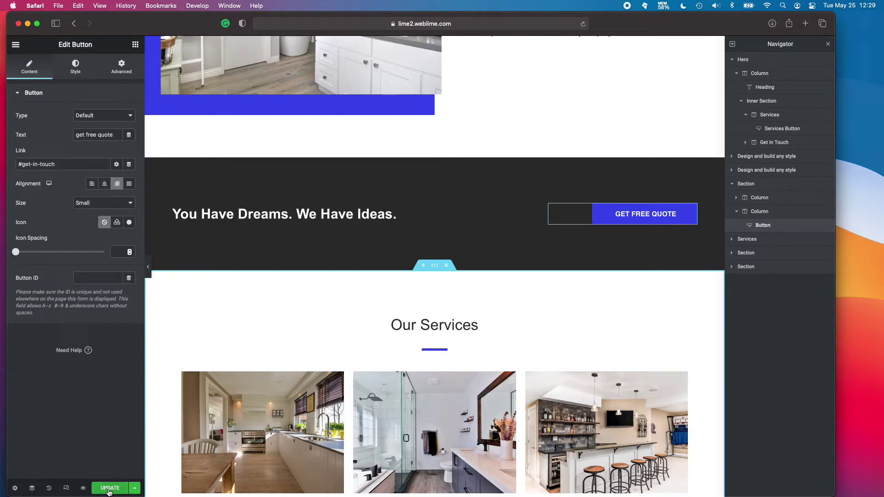
Test the GET FREE QUOTE button's jump to the contact form several times.
left_click(603, 222)
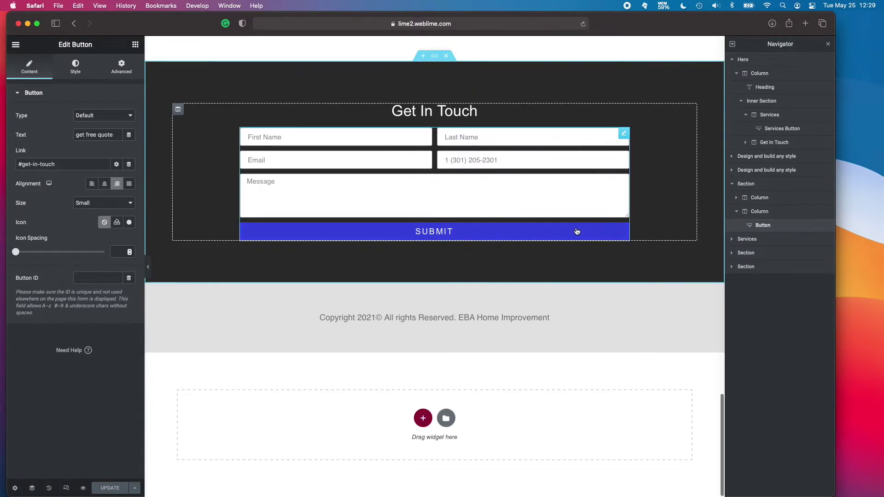
scroll(580, 231, "up", 15)
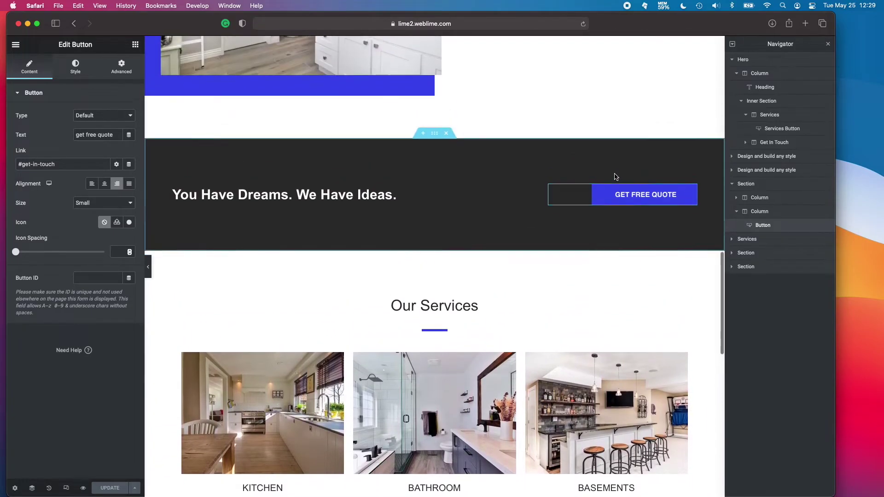
left_click(612, 195)
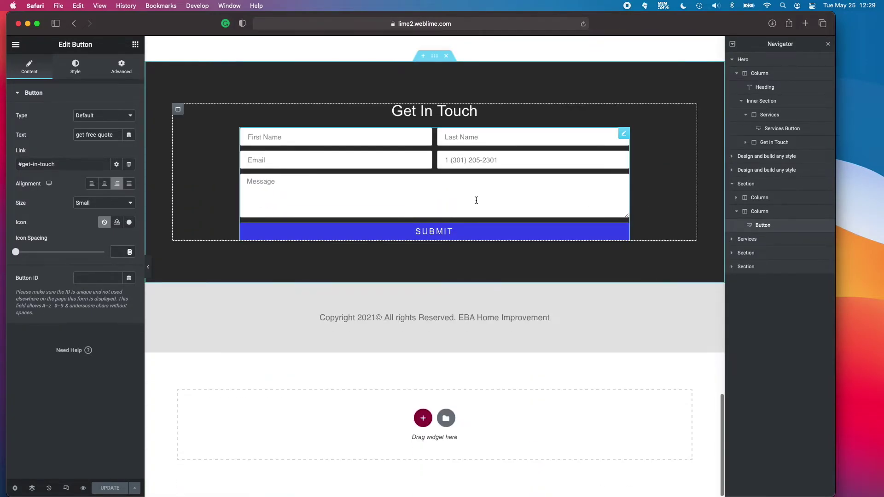
scroll(516, 168, "up", 15)
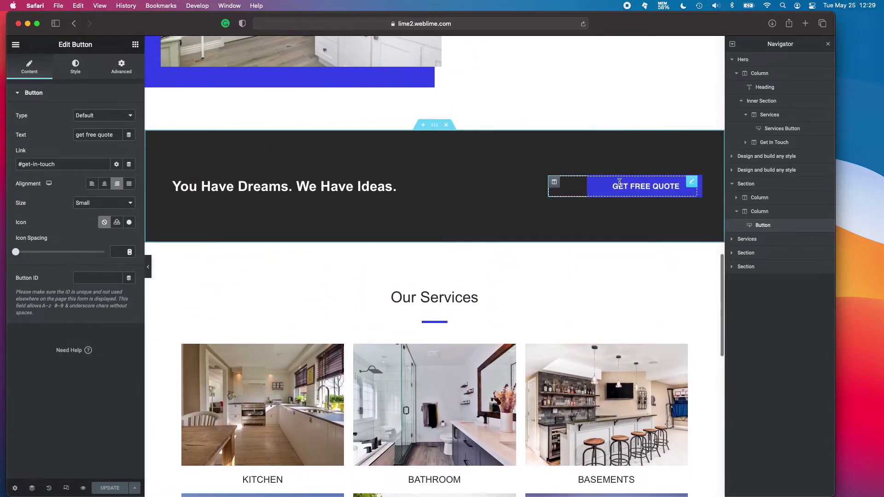
left_click(617, 181)
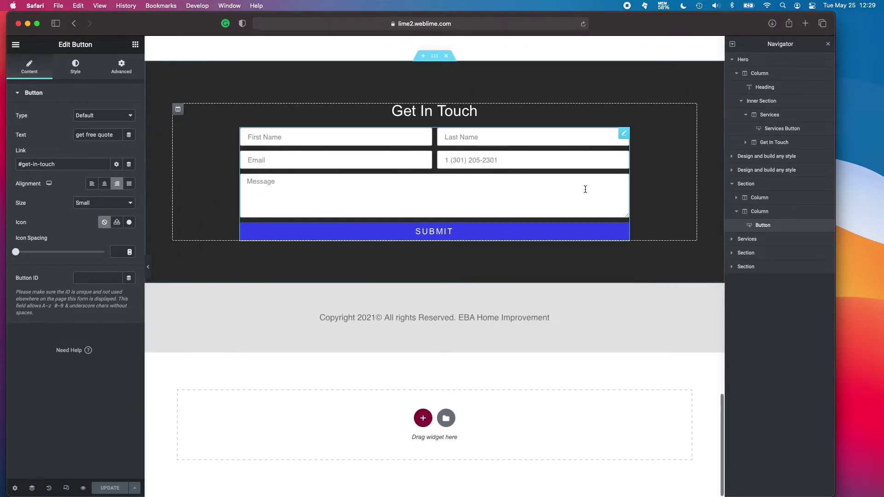
Check the CSS IDs of the Our Services section and the first "Design and build any style" section.
scroll(472, 156, "up", 15)
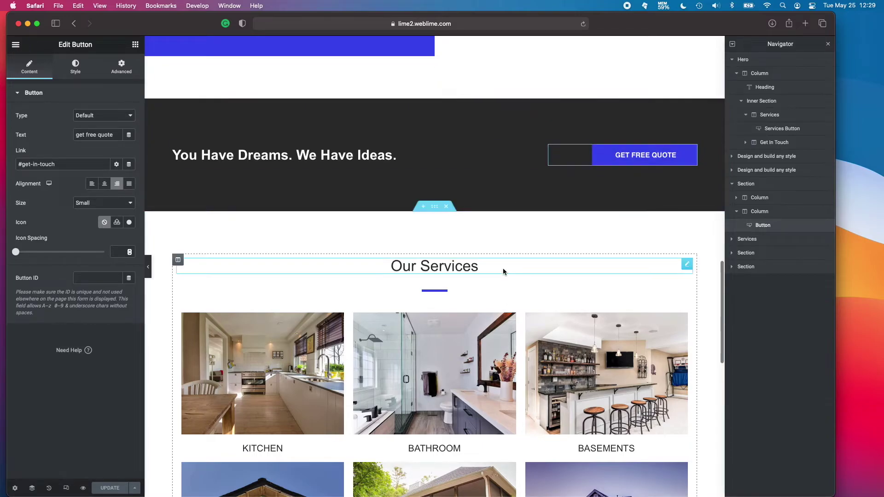
left_click(434, 210)
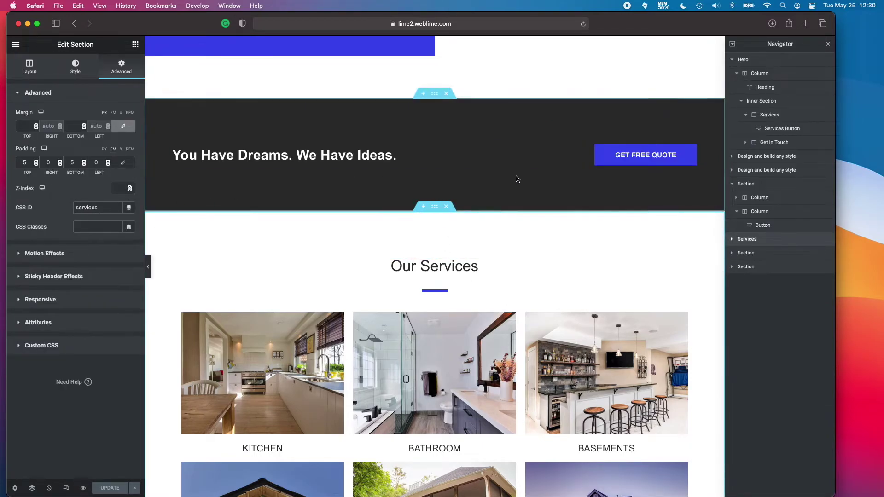
scroll(517, 180, "up", 15)
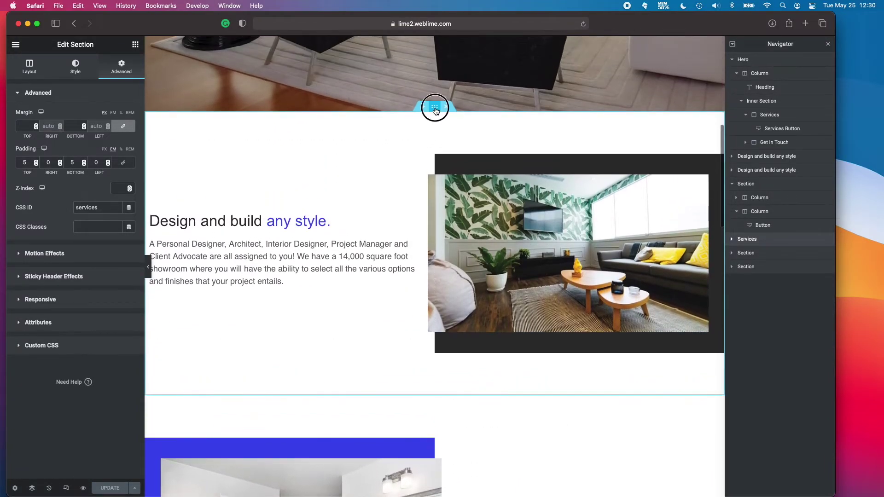
left_click(435, 109)
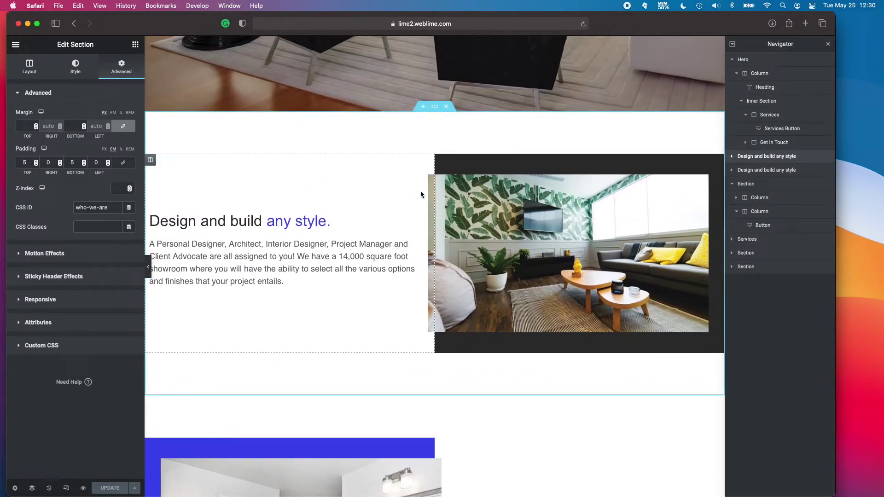
Exit the page editor to the WordPress dashboard and open the management page for the site's navigation menus.
left_click(15, 44)
left_click(72, 204)
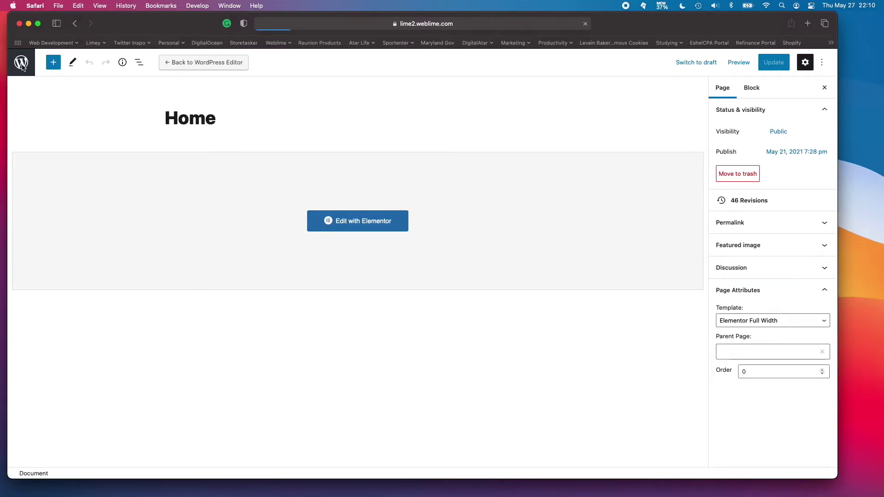
left_click(22, 65)
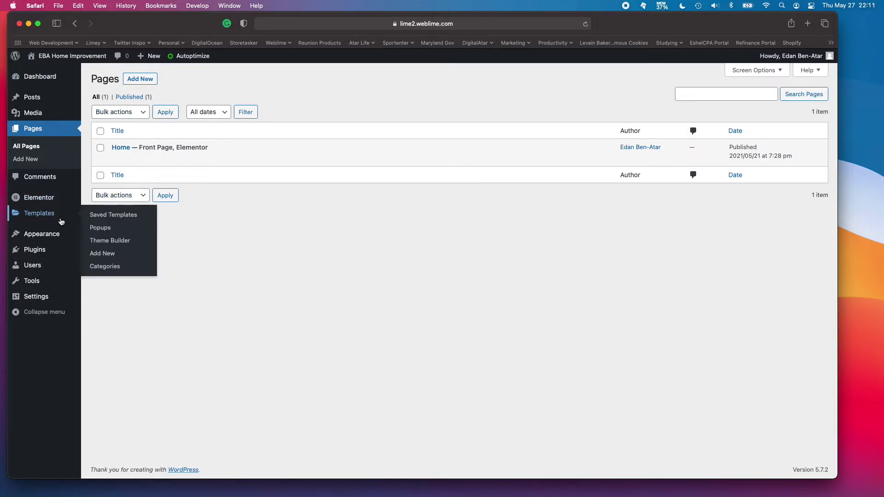
mouse_move(42, 240)
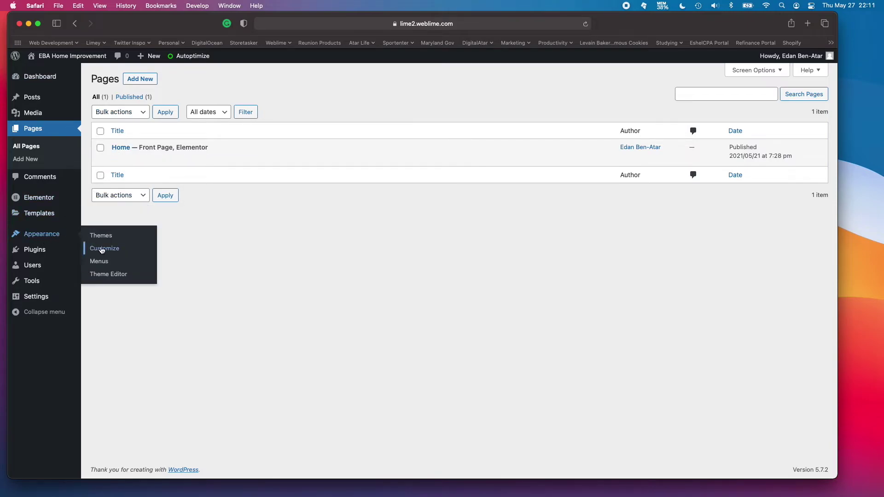
left_click(99, 266)
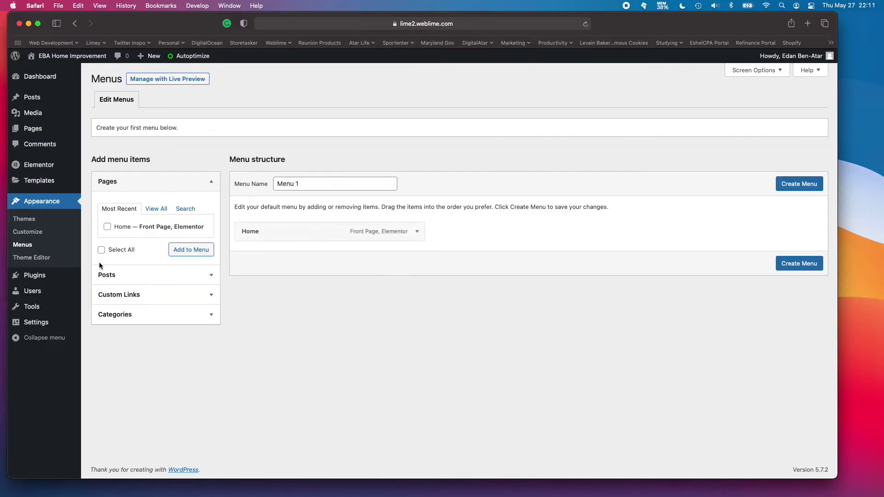
Name the new navigation menu Main Nav and remove the default Home item from its structure.
left_click(303, 185)
triple_click(304, 184)
key("BackSpace")
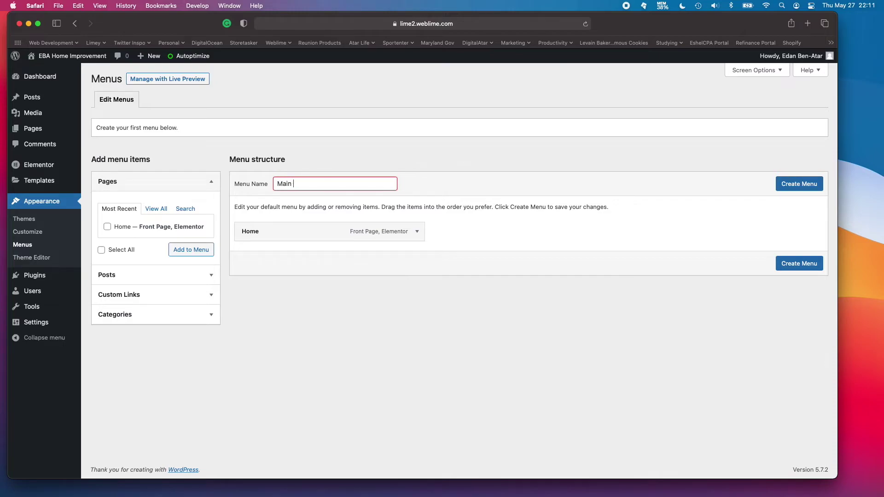
left_click(417, 231)
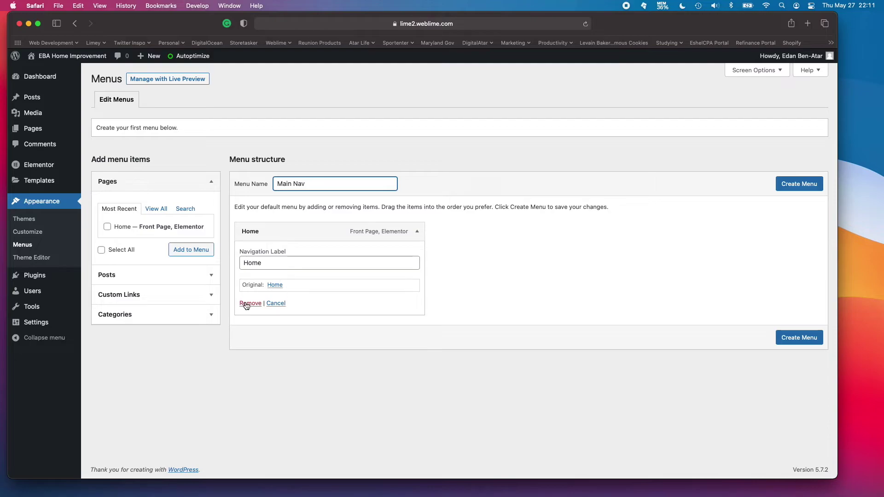
left_click(250, 304)
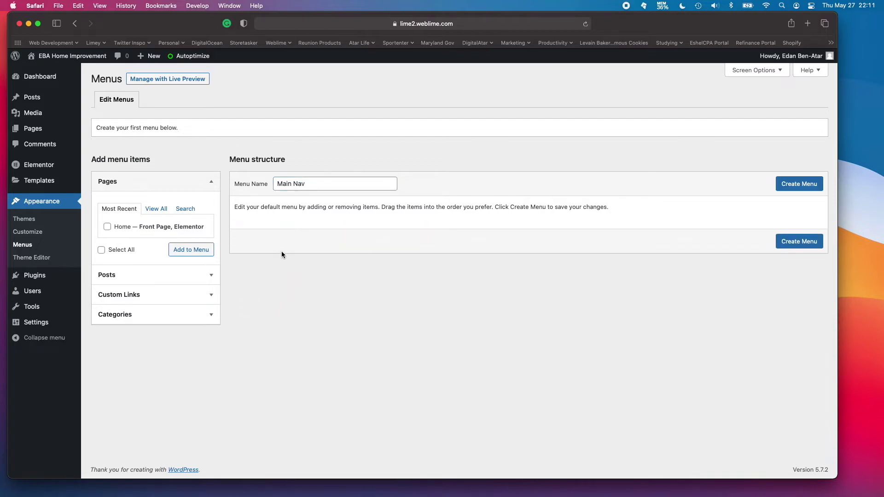
Add a custom link to the Main Nav menu with URL #who-we-are and link text Who We Are.
left_click(143, 297)
left_click(162, 256)
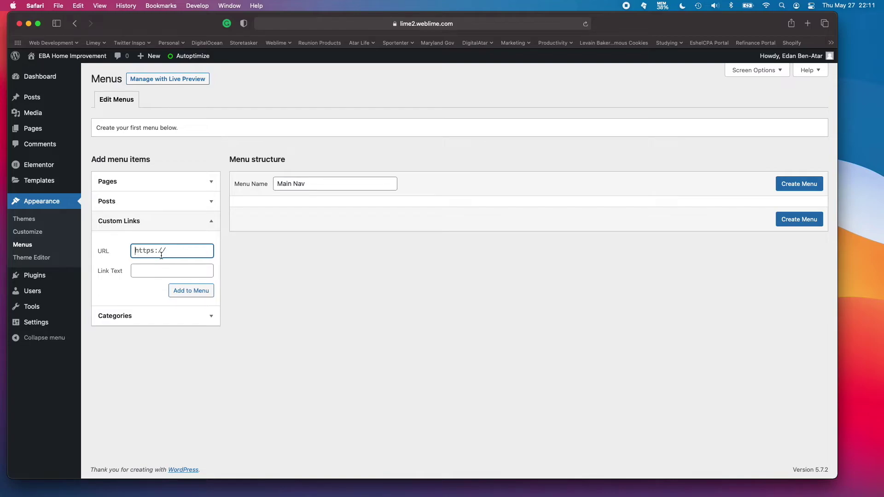
key("super+a")
type("#who-")
left_click(171, 271)
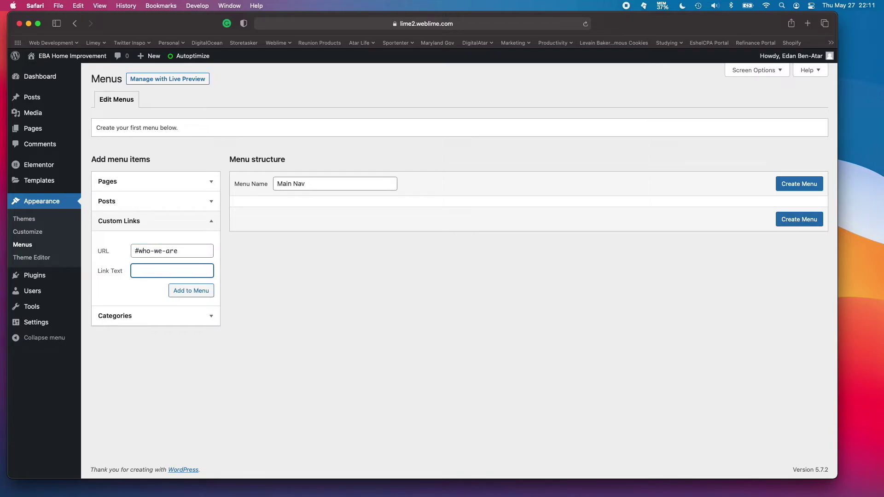
type("Who We ARe")
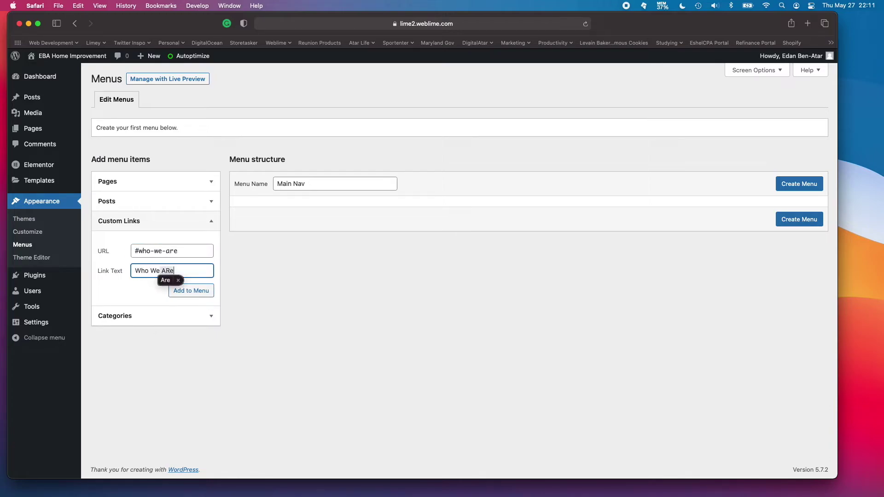
key("BackSpace")
key("BackSpace")
type("r")
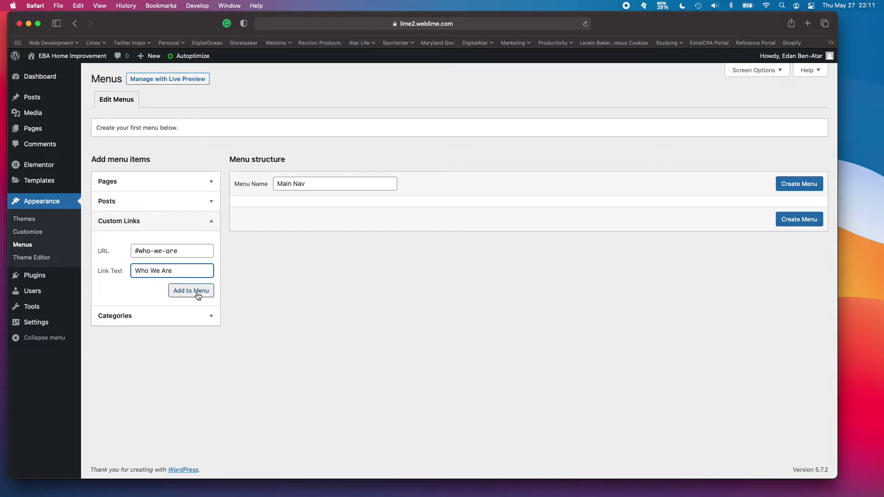
triple_click(189, 271)
left_click(154, 273)
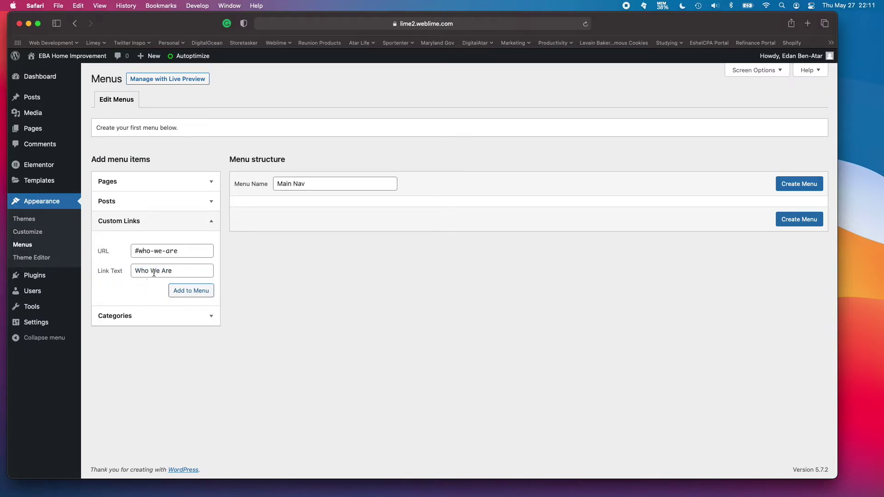
left_click(203, 291)
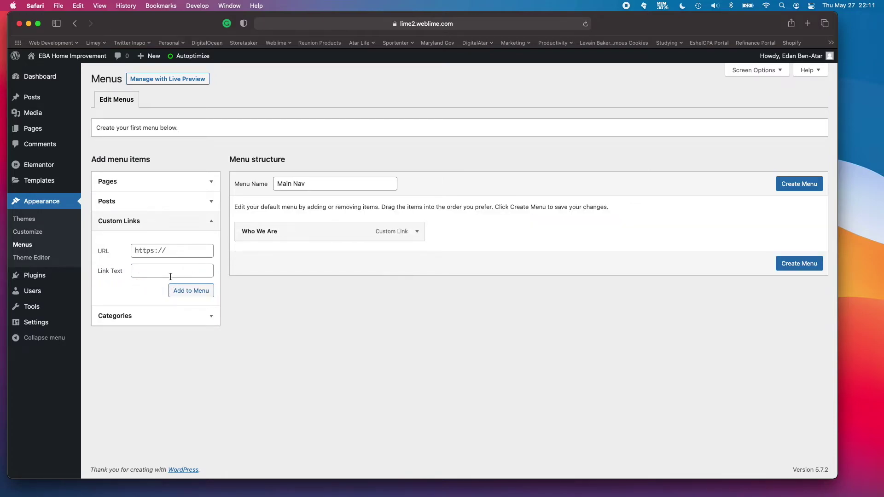
Add a custom link with URL #services and link text Services, and create the Main Nav menu.
left_click(160, 256)
type("#services")
key("Tab")
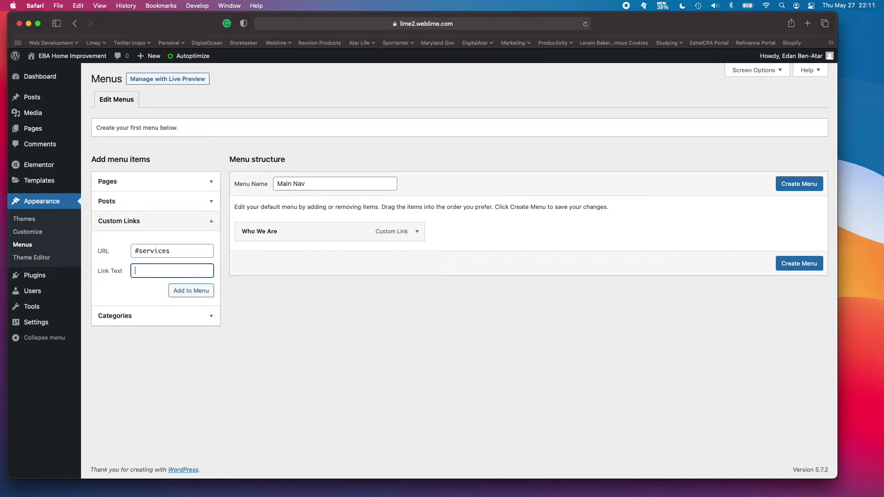
left_click(195, 291)
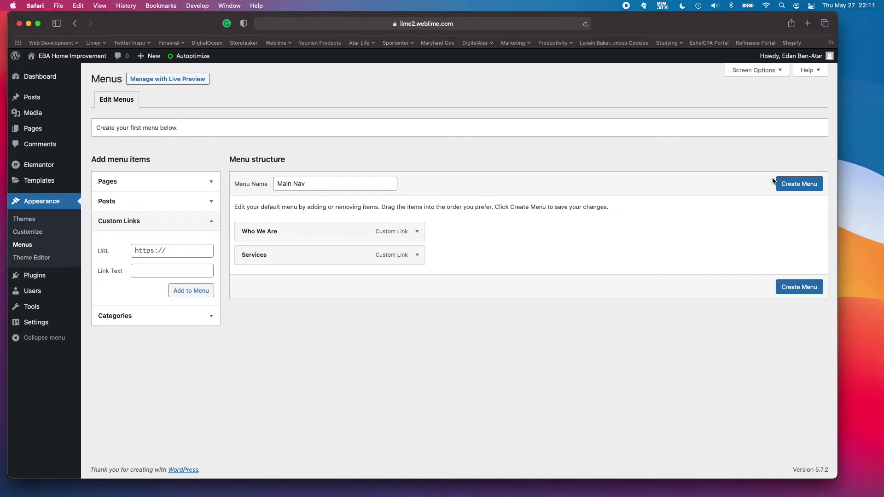
left_click(792, 186)
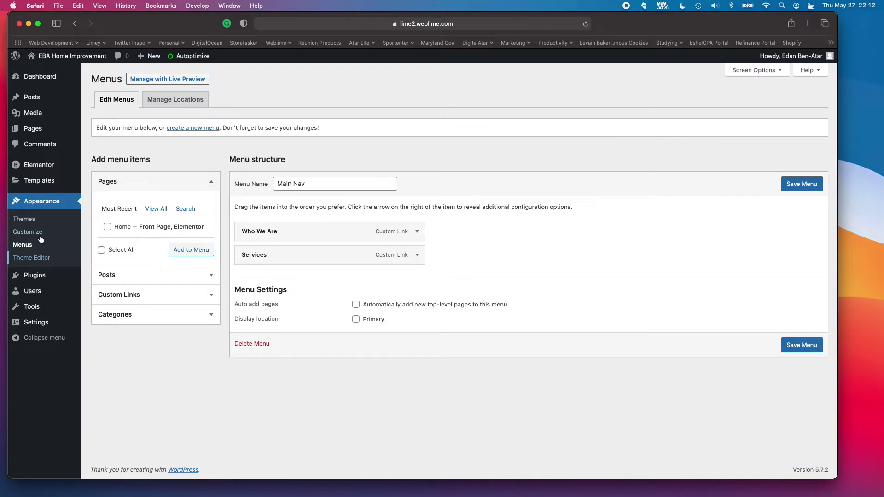
Create a header template named Top Nav in the Theme Builder.
mouse_move(37, 184)
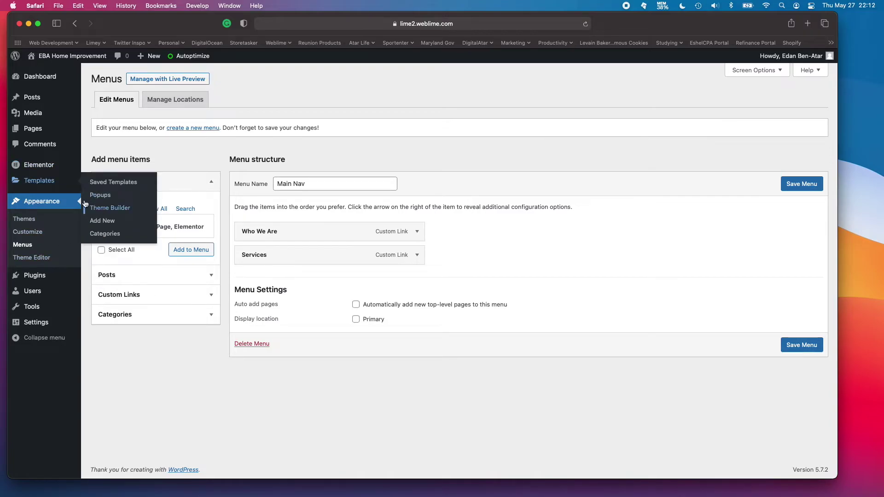
left_click(116, 208)
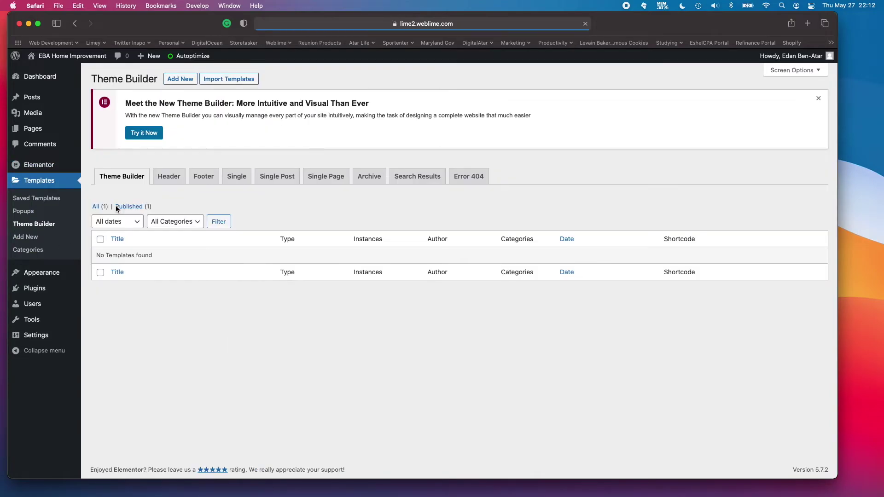
left_click(169, 183)
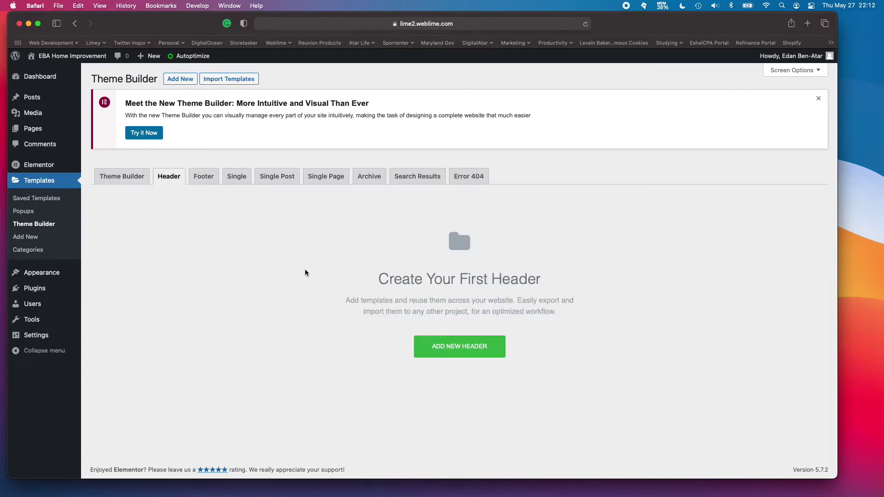
left_click(448, 347)
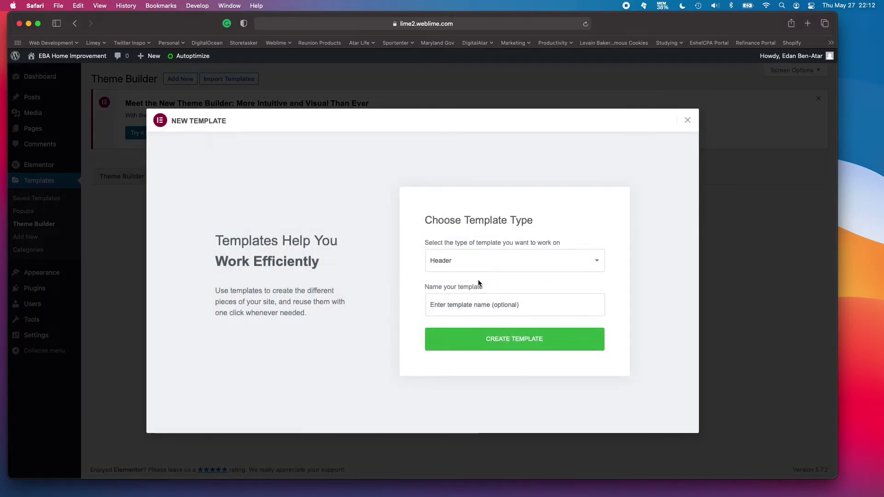
left_click(480, 305)
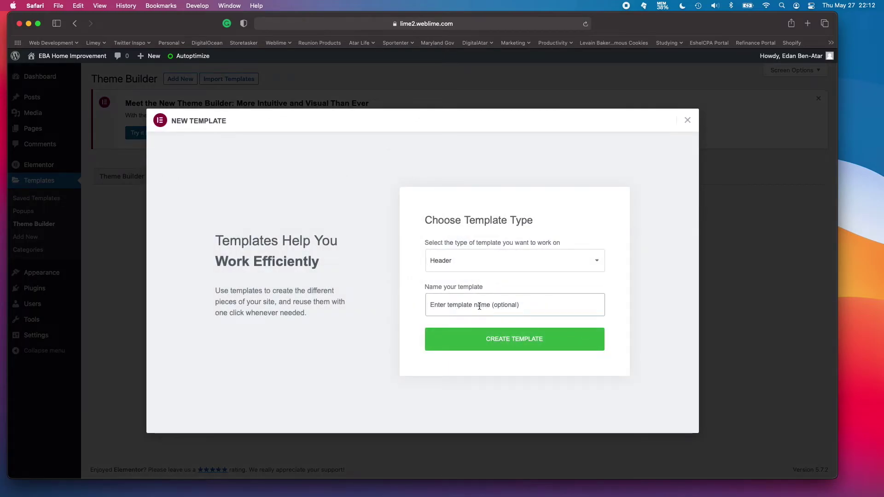
type("M")
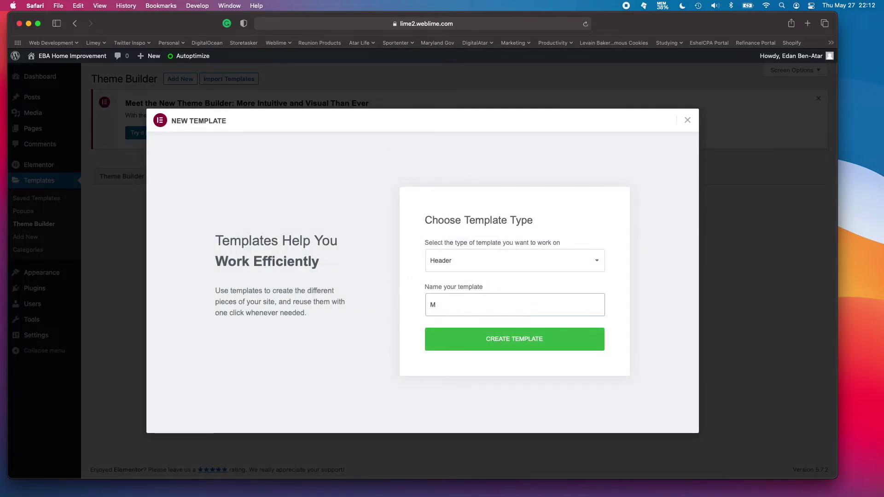
key("BackSpace")
type("Too ")
type(" Nav")
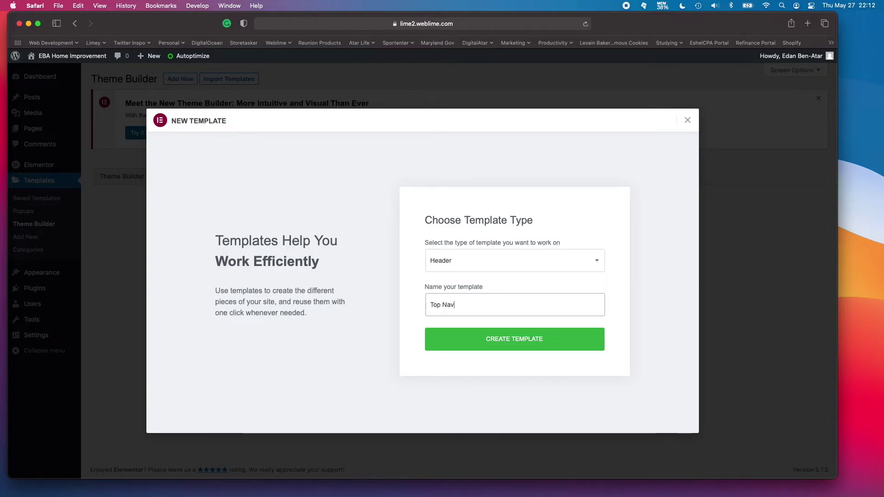
left_click(520, 339)
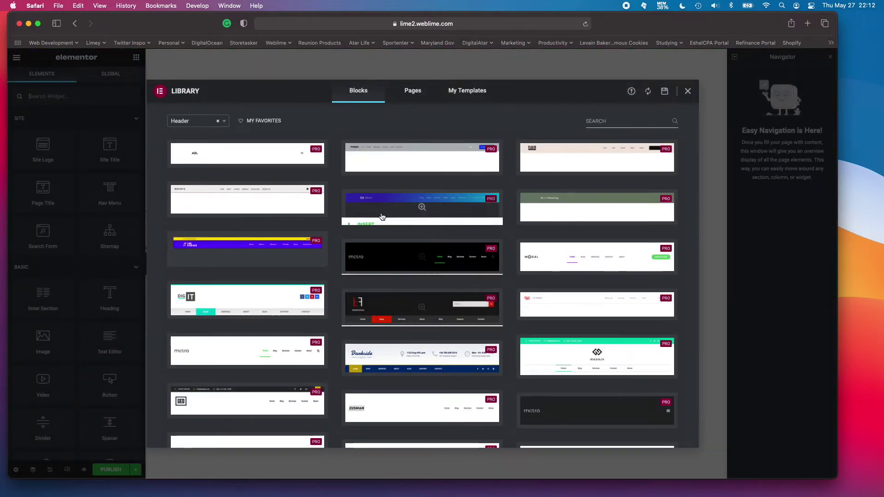
Browse the ready-made header blocks in the template library and close it without inserting one.
scroll(453, 253, "down", 5)
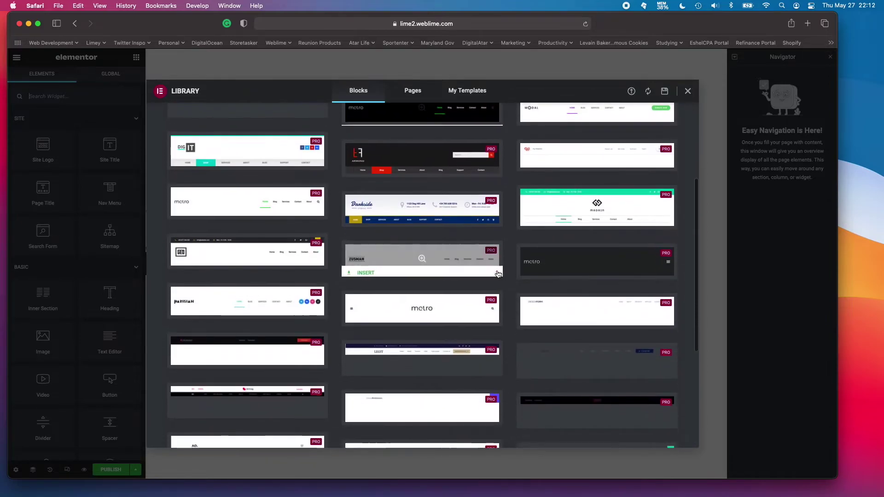
scroll(466, 275, "down", 5)
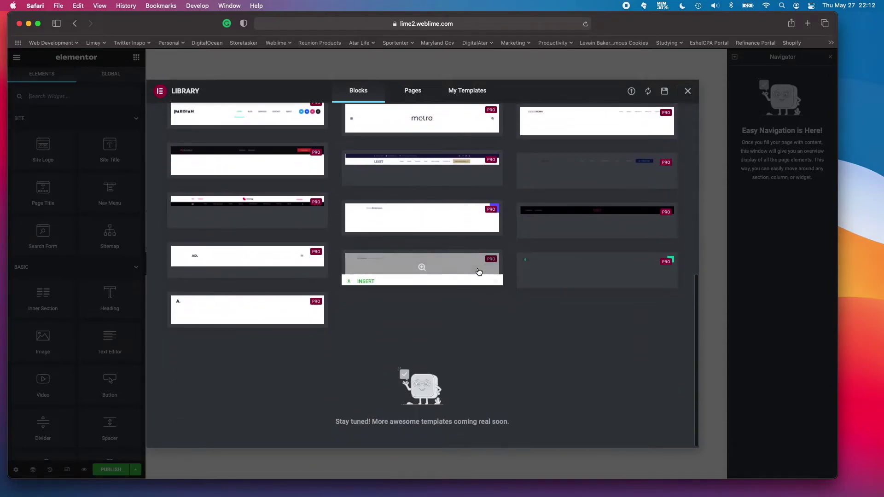
scroll(475, 267, "up", 15)
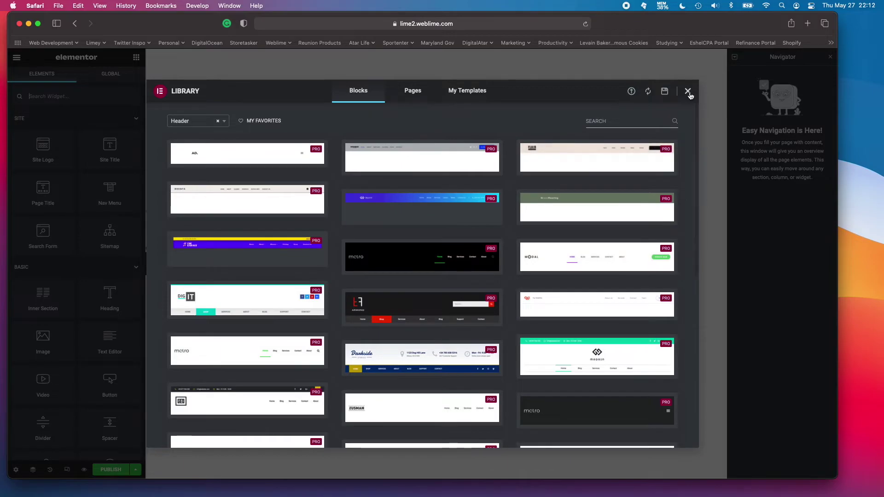
left_click(688, 92)
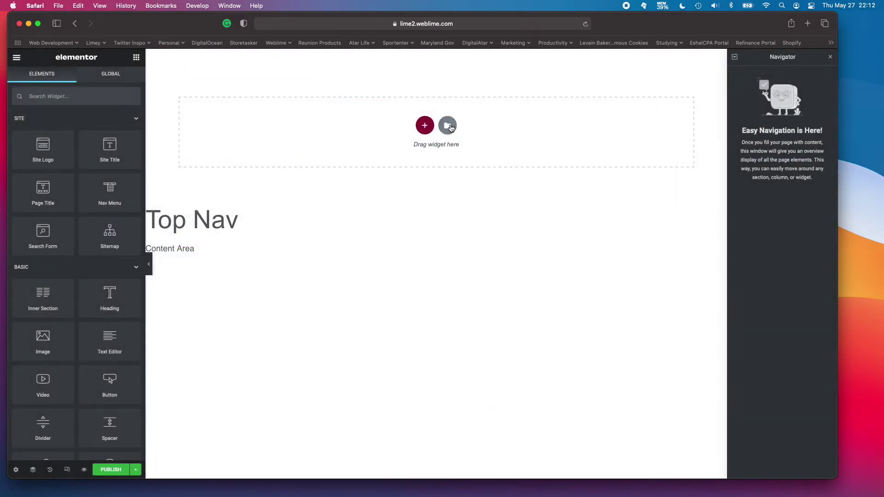
Add a section with three equal columns to the header and place a Site Title widget in its first column.
left_click(425, 132)
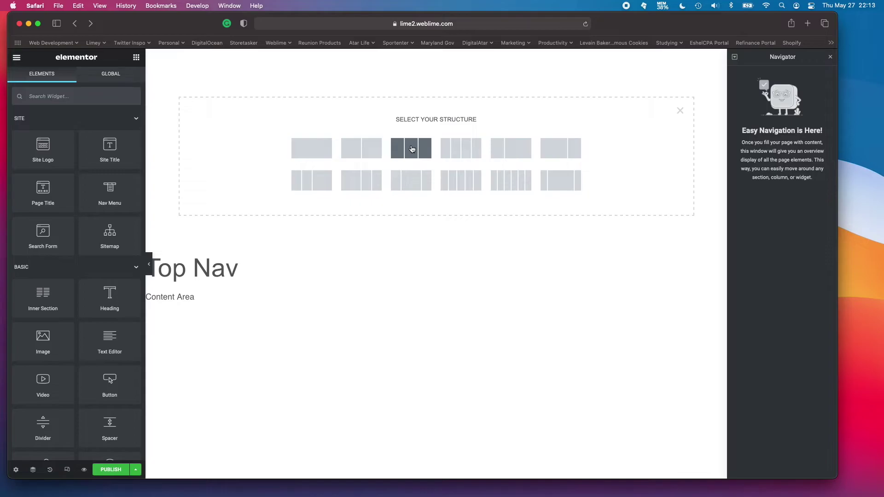
left_click(417, 148)
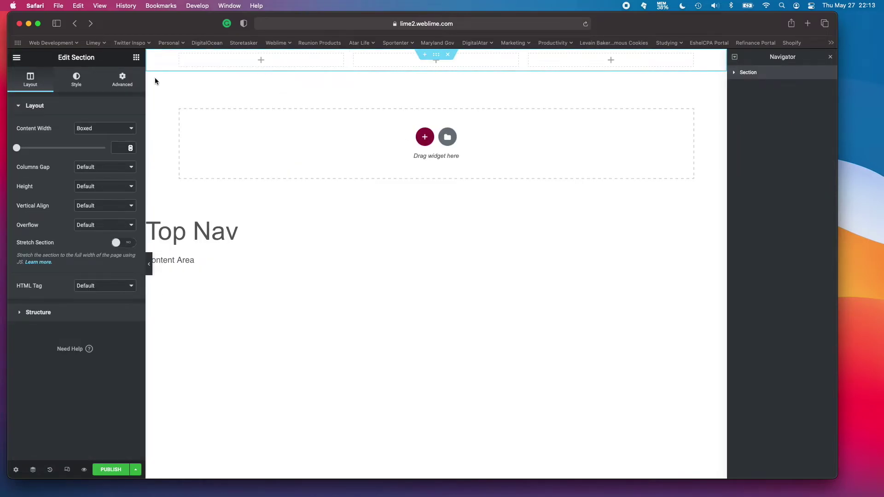
left_click(136, 58)
left_click_drag(111, 146, 249, 60)
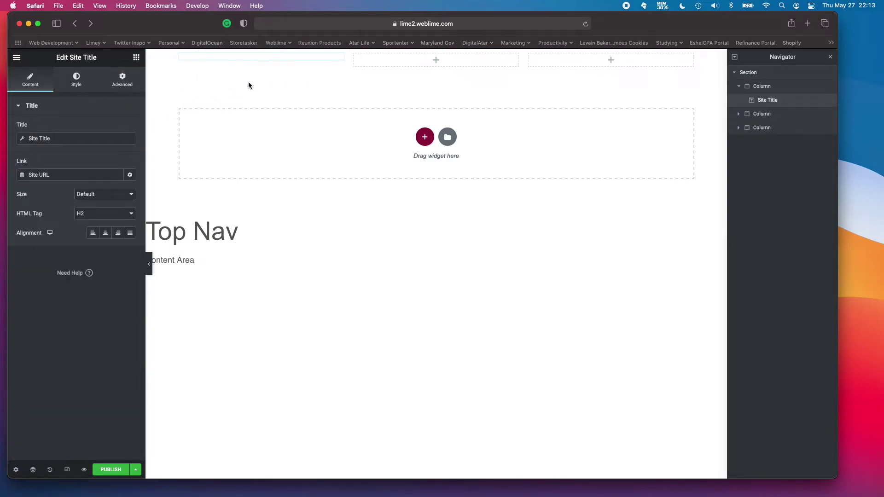
Widen the header's first column slightly to fit the site title and set the title's text color to #FFFFFF.
left_click_drag(349, 66, 357, 67)
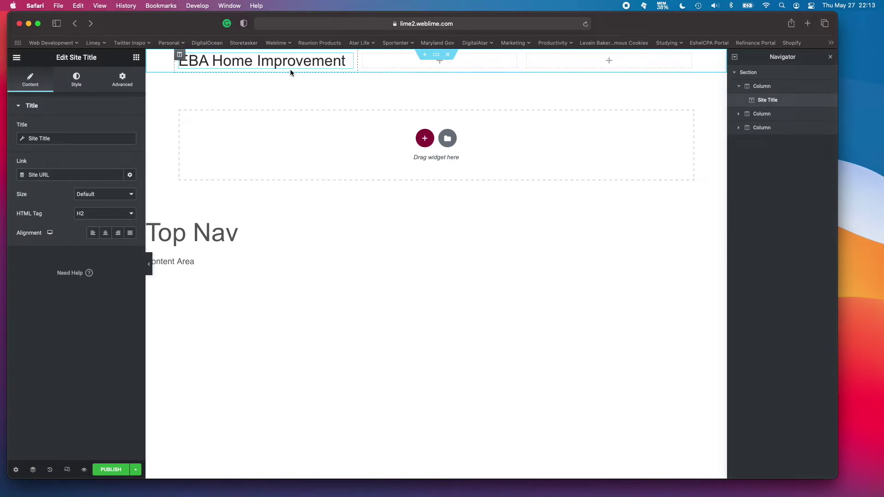
left_click(79, 84)
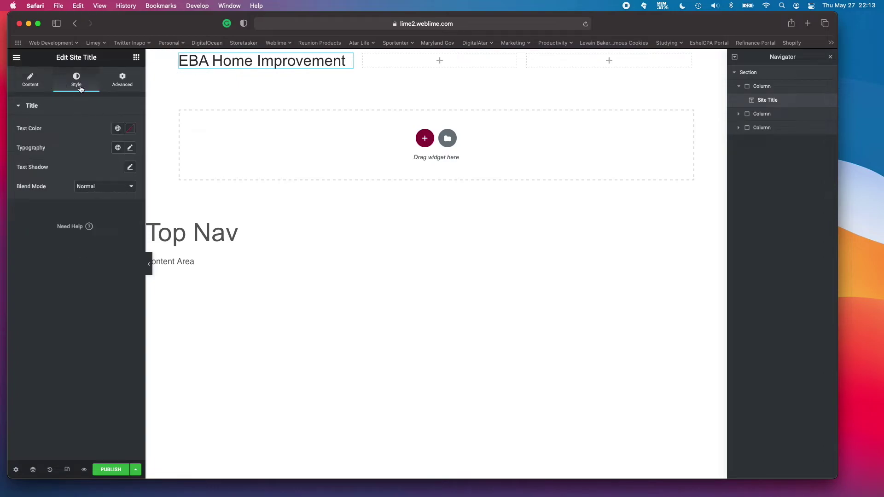
left_click(118, 128)
left_click(129, 133)
left_click_drag(88, 180, 24, 163)
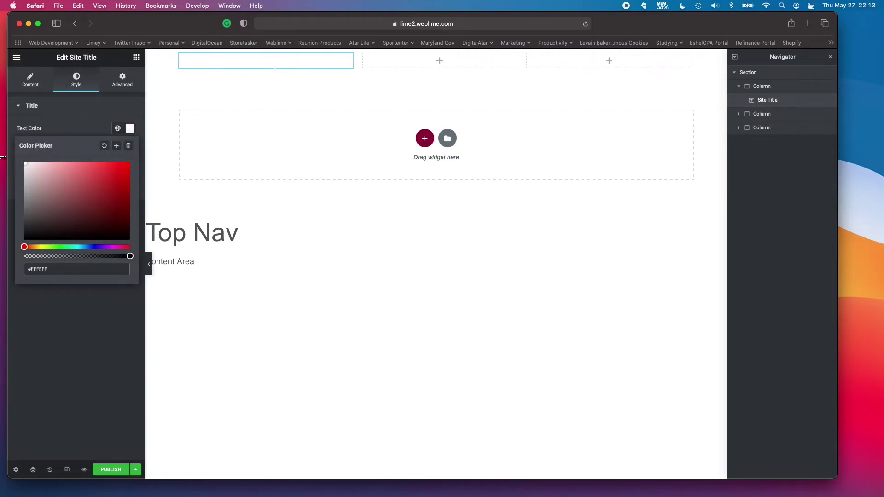
left_click(98, 135)
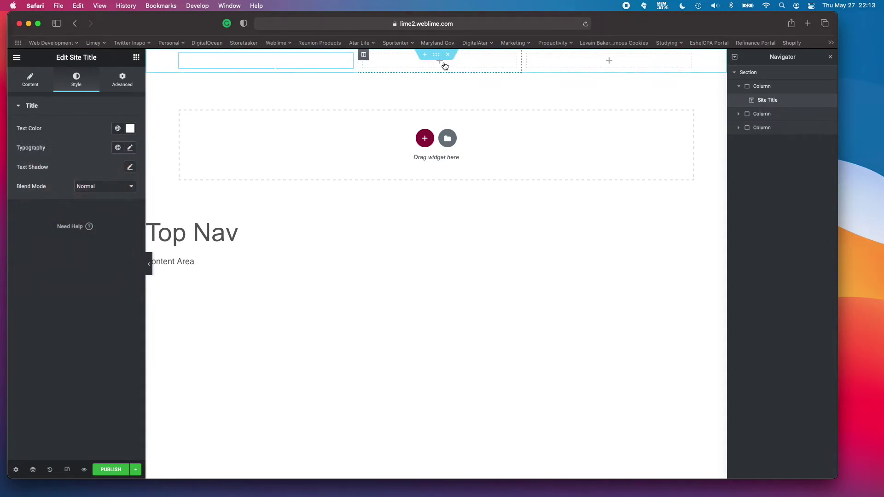
Set unlinked padding of 1 em above and 1 em below the content of the header section.
left_click(435, 57)
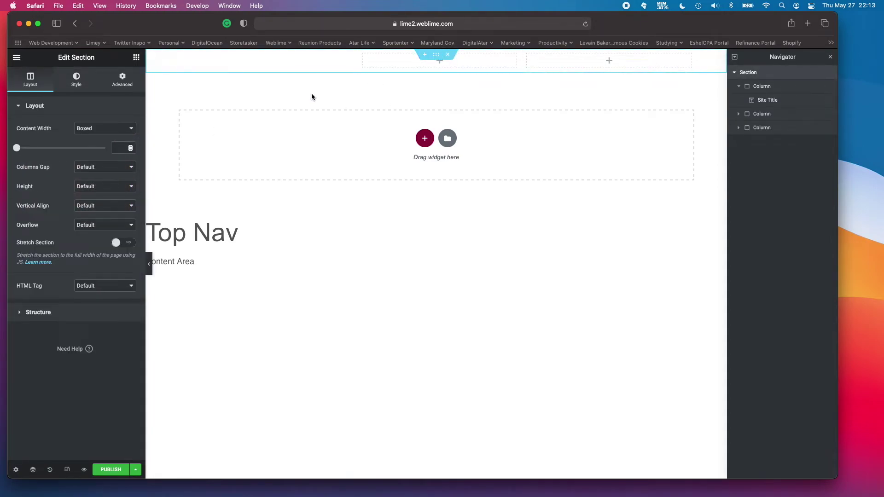
left_click(123, 82)
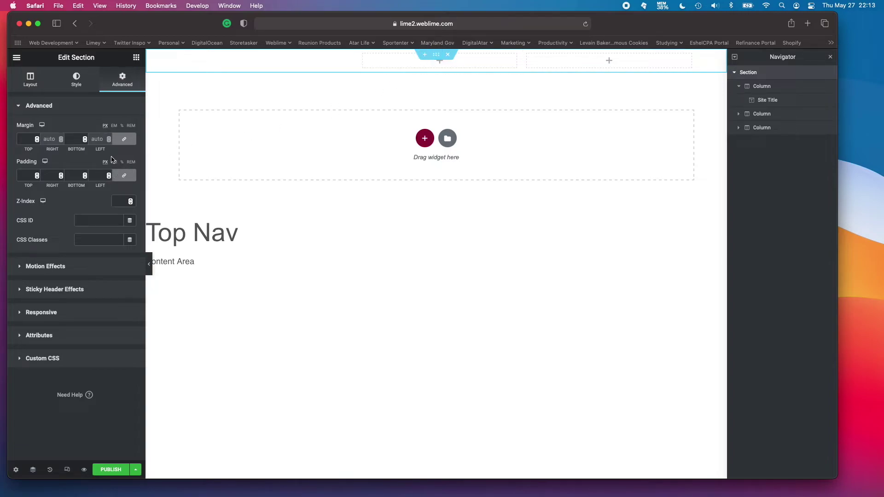
left_click(123, 177)
left_click(115, 162)
type("1")
left_click(76, 175)
type("1")
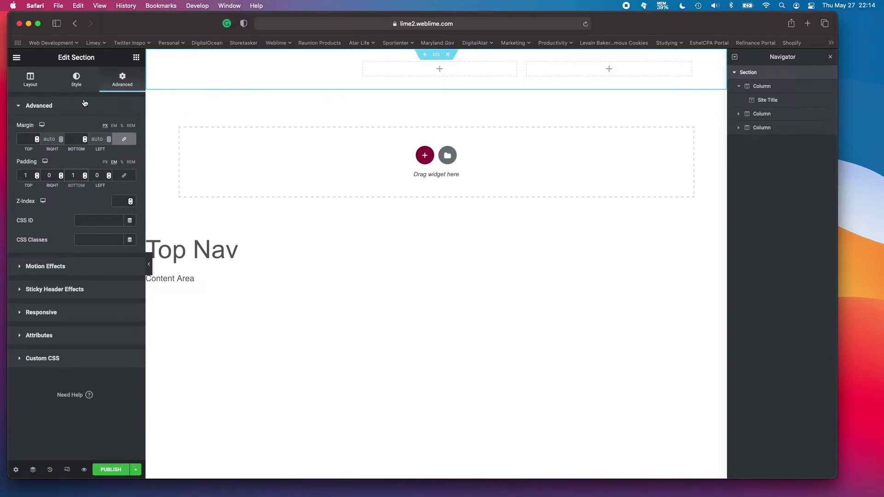
Give the header section a classic background in the global Text color, made slightly transparent at #7A7A7AD4.
left_click(77, 84)
left_click(93, 148)
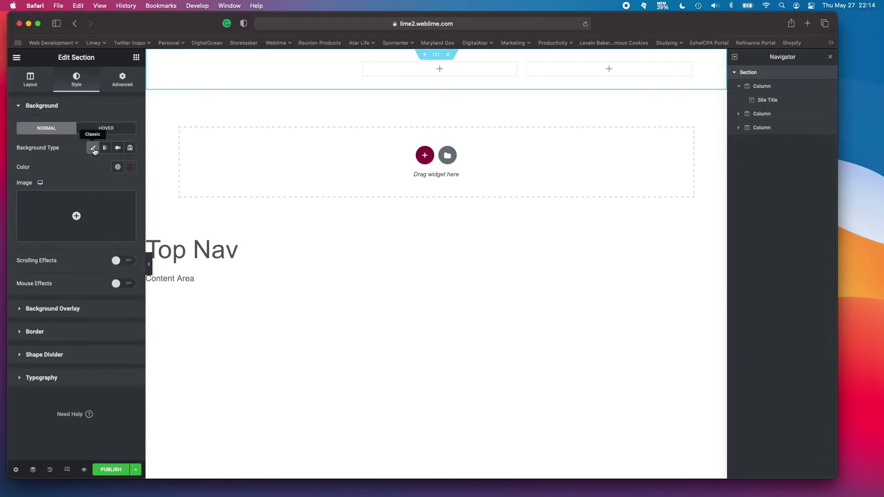
left_click(127, 168)
left_click(118, 168)
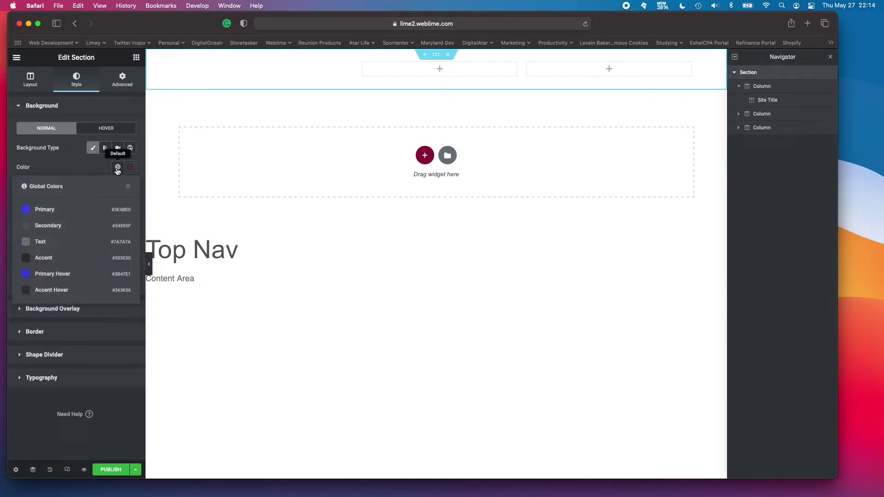
left_click(52, 243)
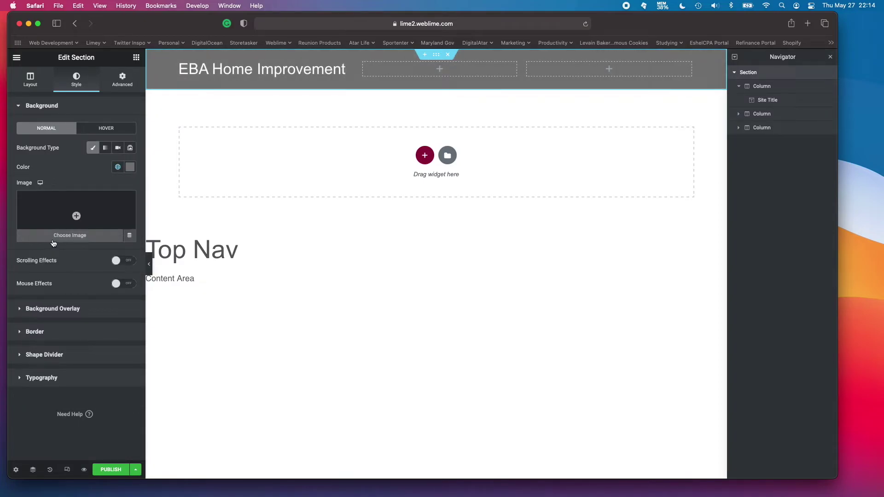
left_click(130, 167)
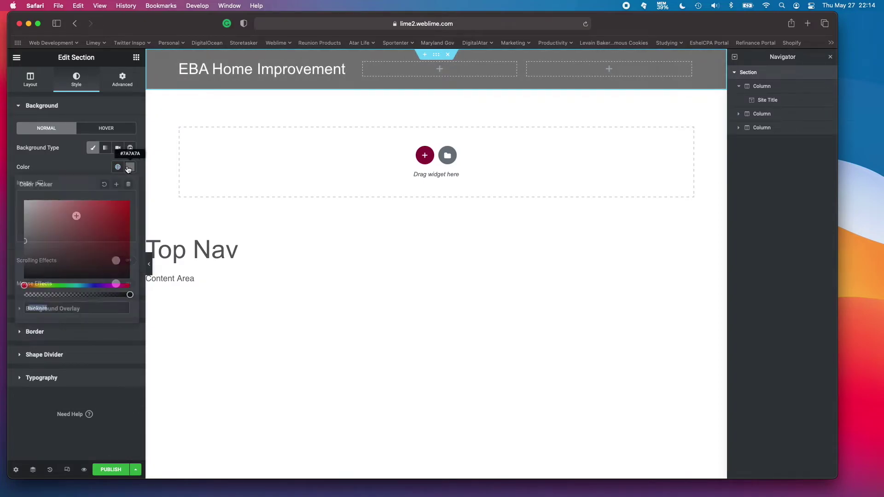
left_click(111, 295)
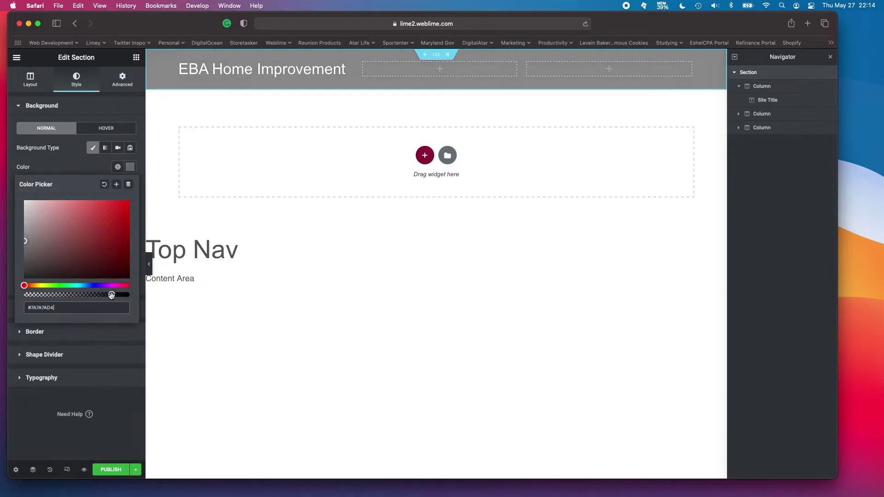
left_click(88, 168)
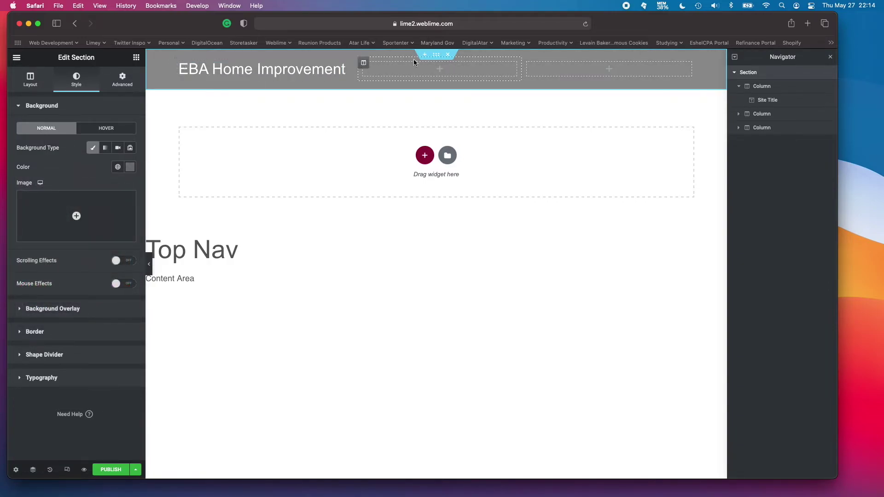
Place a Nav Menu widget in the header's second column and align its items to the right.
left_click(135, 57)
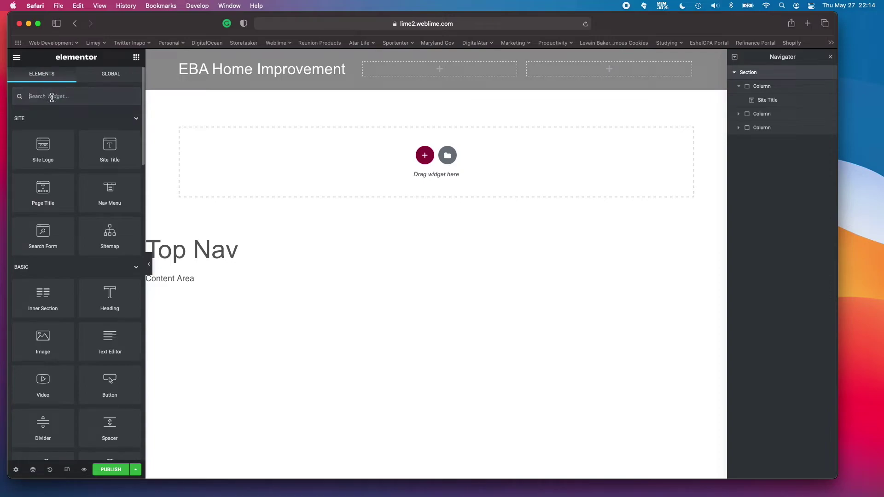
type("nav")
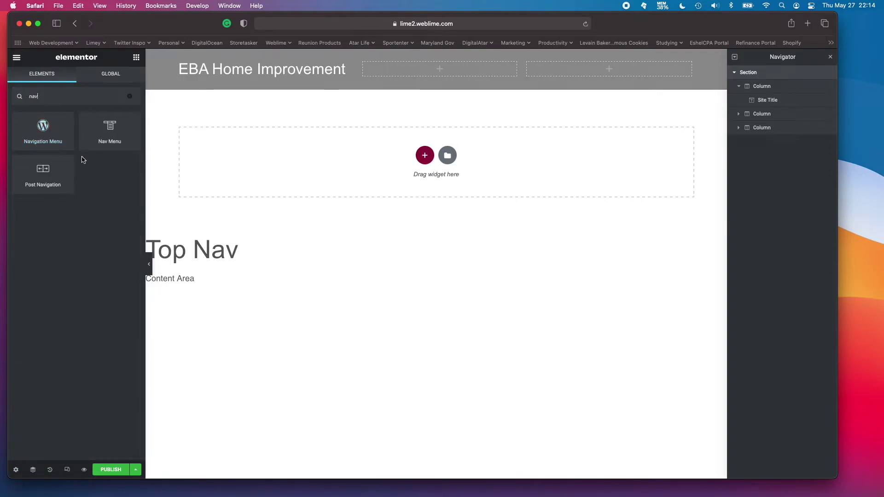
left_click_drag(110, 131, 447, 70)
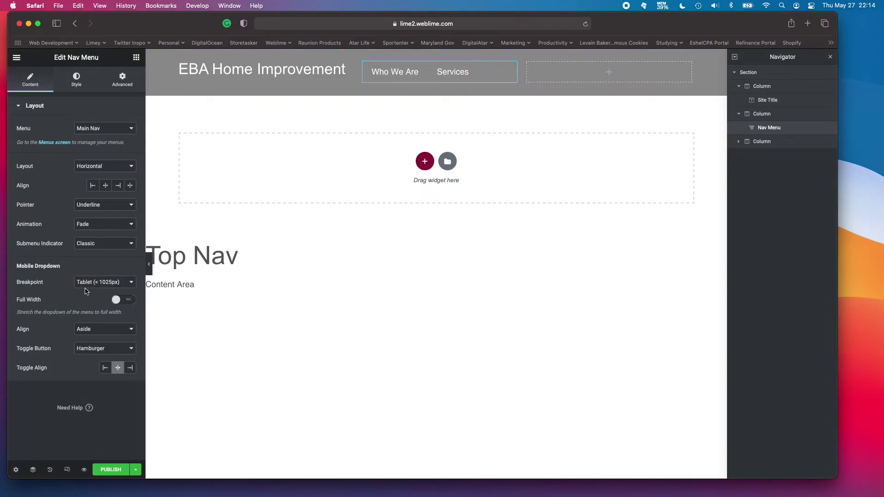
left_click(118, 188)
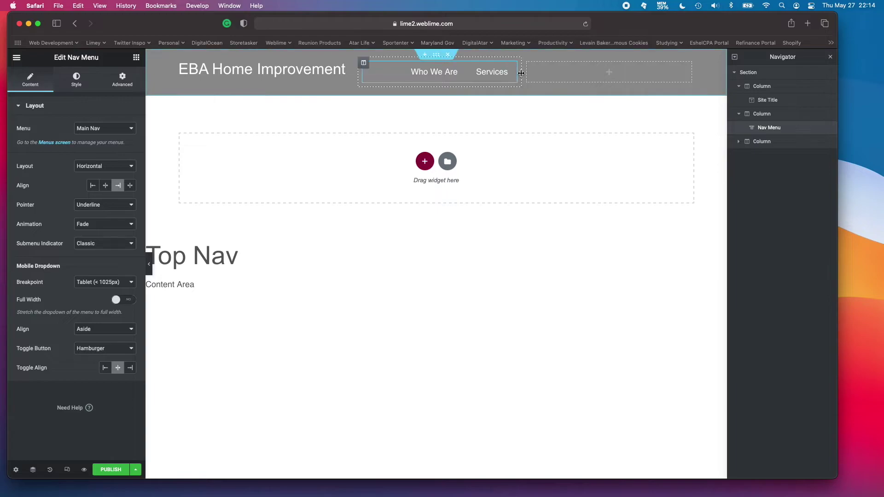
Widen the Nav Menu's column into the third column and set the menu's pointer style to None.
left_click_drag(520, 72, 579, 74)
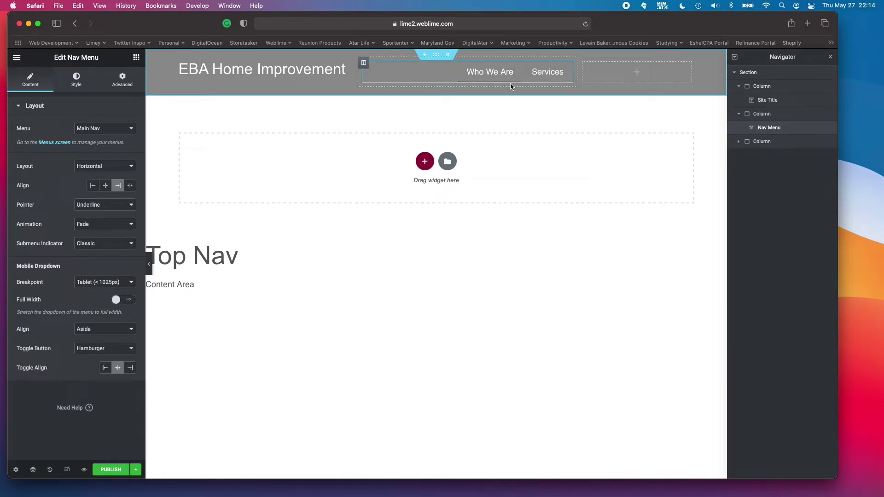
left_click(77, 88)
left_click(37, 86)
left_click(99, 205)
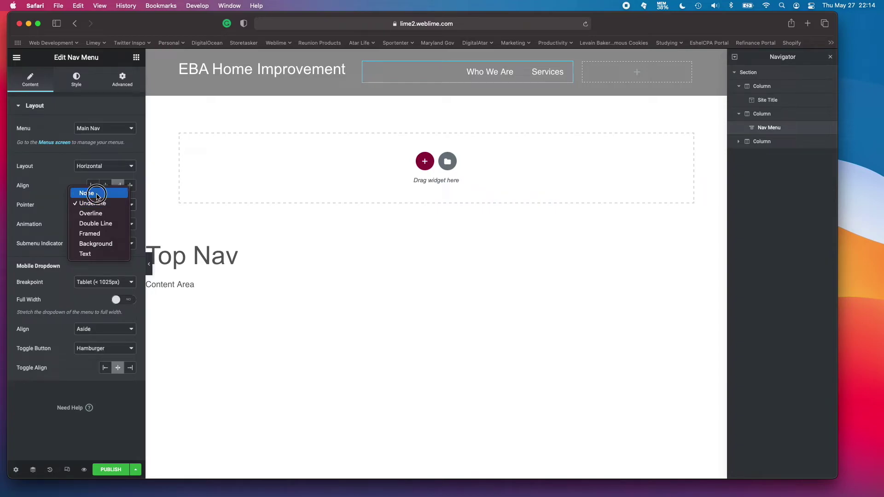
left_click(97, 194)
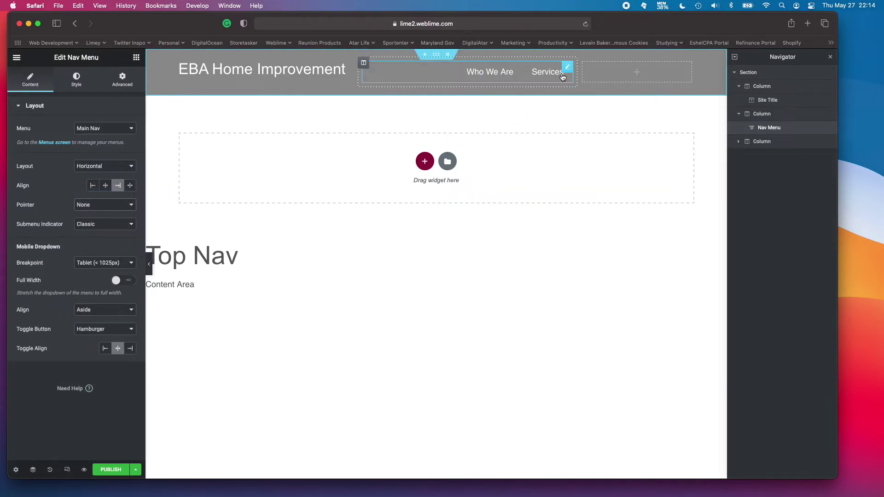
Set the Nav Menu's normal text color to a very light gray.
left_click(76, 88)
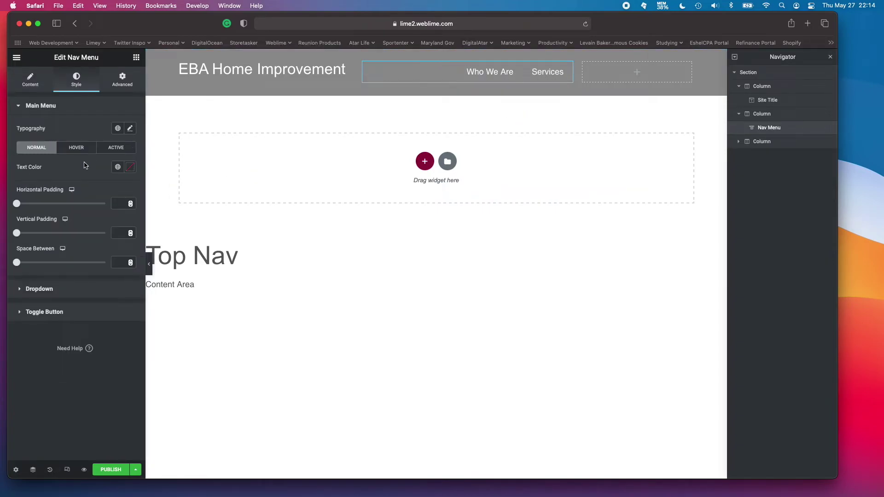
left_click(76, 147)
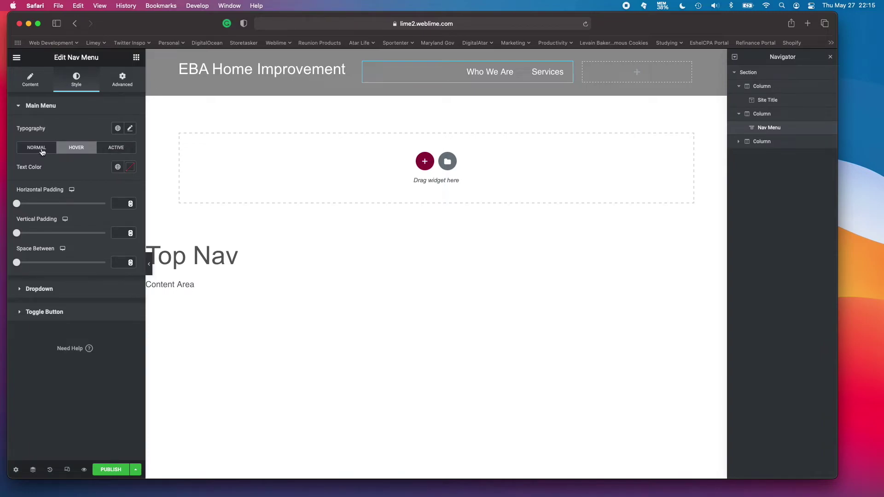
left_click(130, 168)
mouse_move(33, 211)
left_mouse_down()
mouse_move(23, 206)
mouse_move(20, 215)
mouse_move(19, 206)
left_mouse_up()
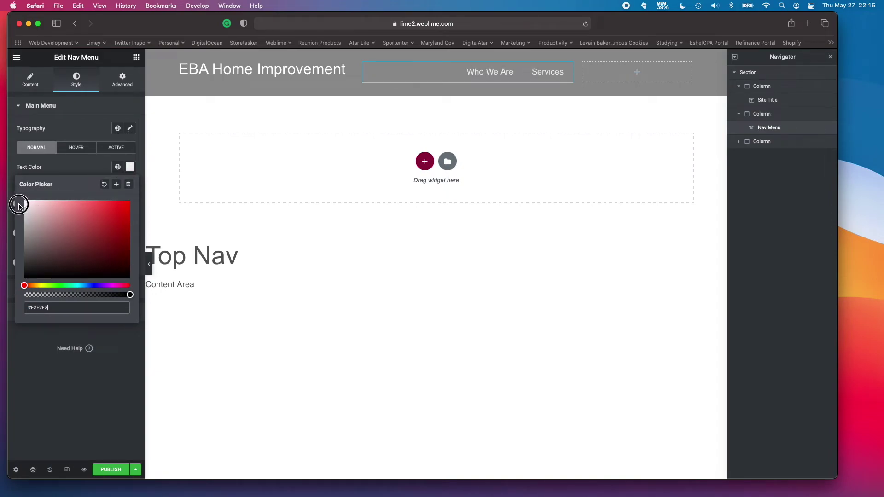
left_click_drag(19, 205, 20, 208)
left_click(77, 147)
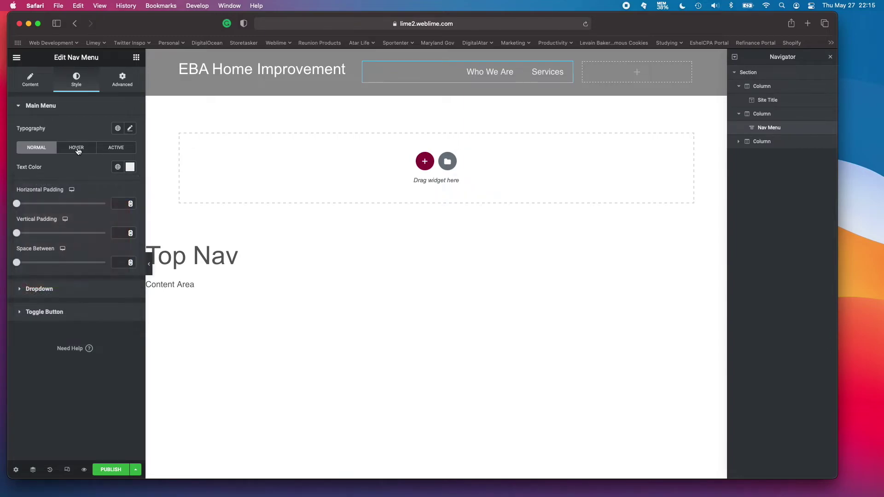
Set the text color of the Nav Menu items' hover state to white.
left_click(76, 147)
left_click(131, 167)
left_click_drag(51, 206, 9, 194)
left_click(83, 170)
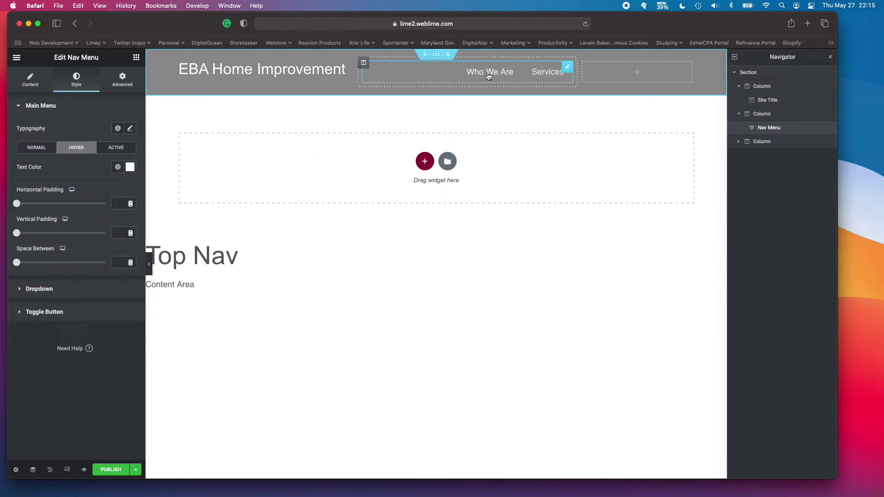
Darken the Nav Menu's normal text color to light gray #E6E4E4 to contrast with the white hover color.
left_click(28, 153)
left_click(129, 167)
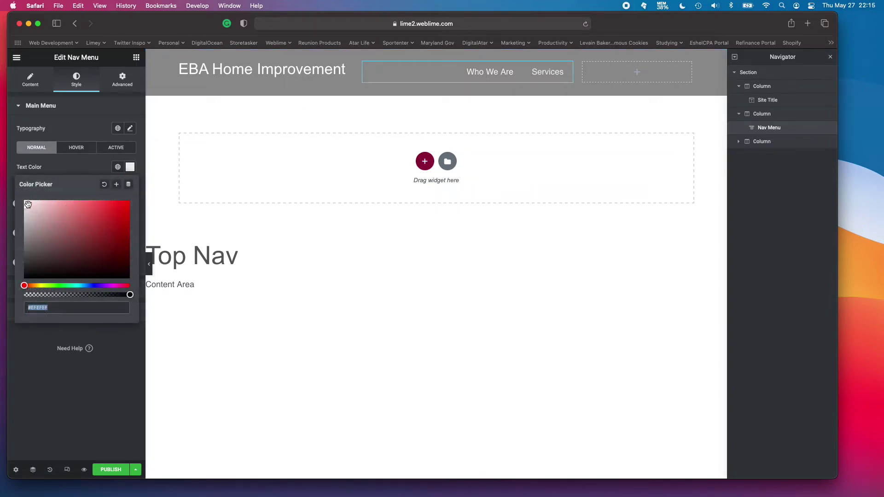
left_click_drag(25, 205, 25, 207)
left_click(76, 170)
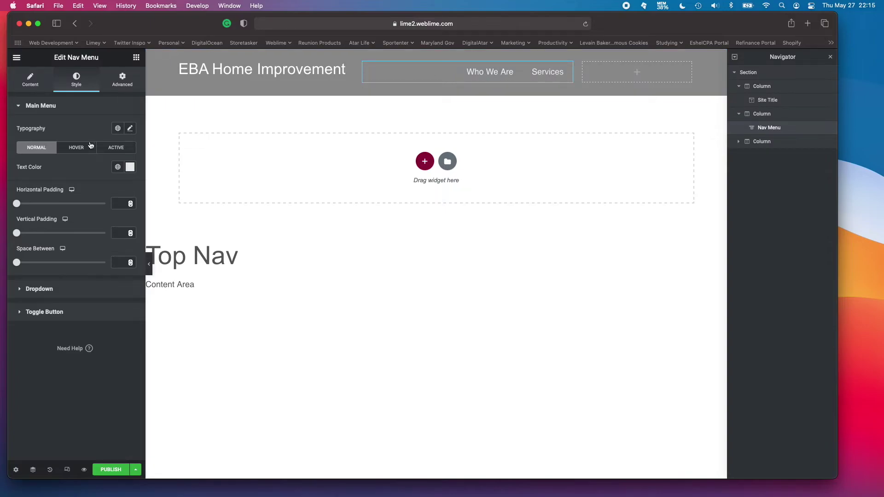
left_click(130, 167)
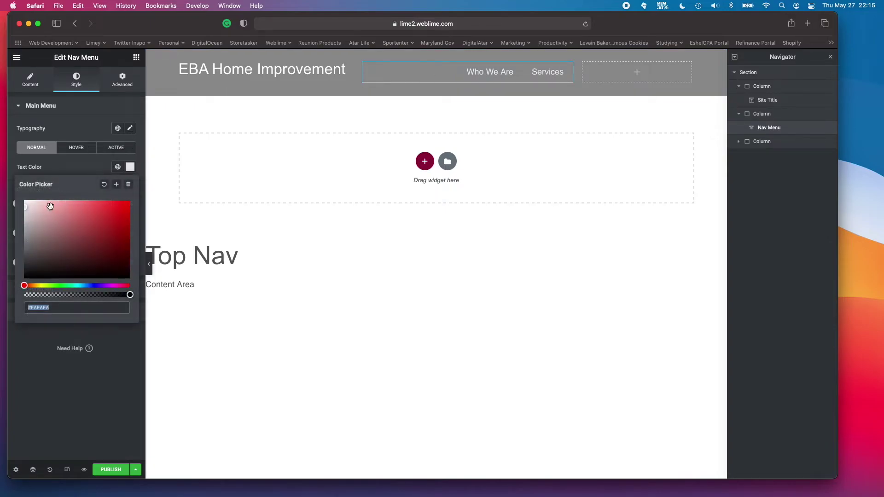
left_click(25, 208)
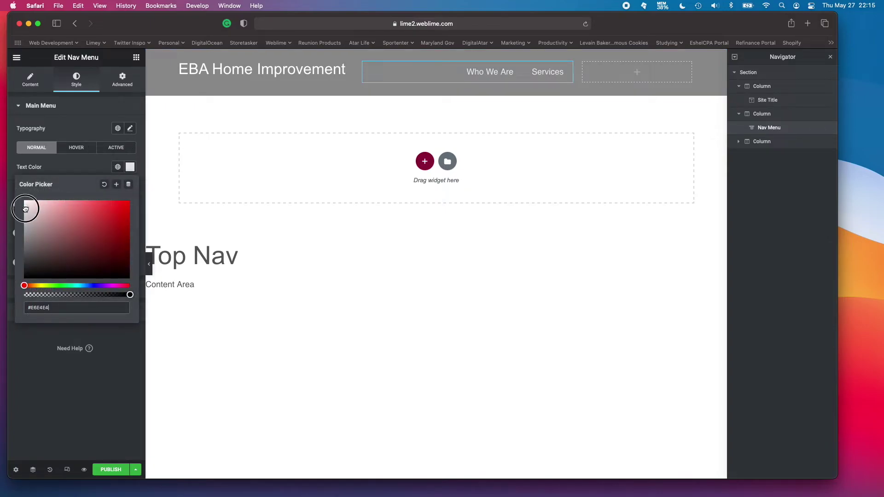
left_click(90, 168)
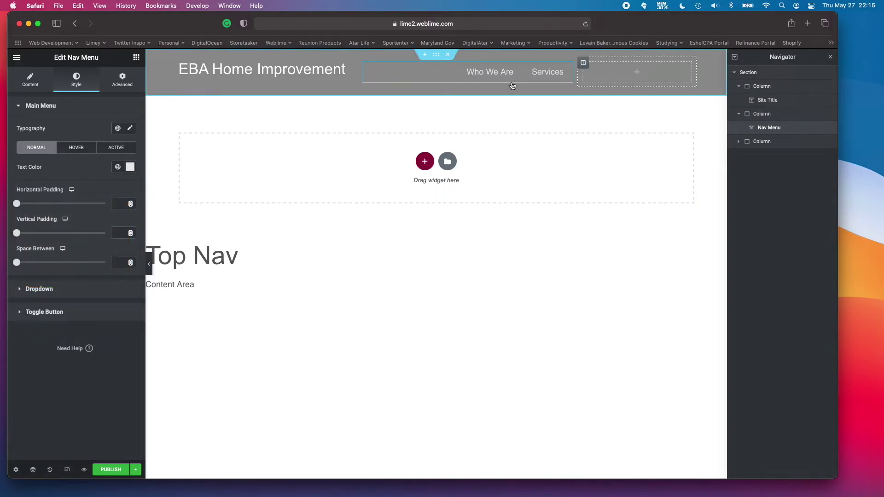
Place a Button widget in the header's third column.
left_click(136, 57)
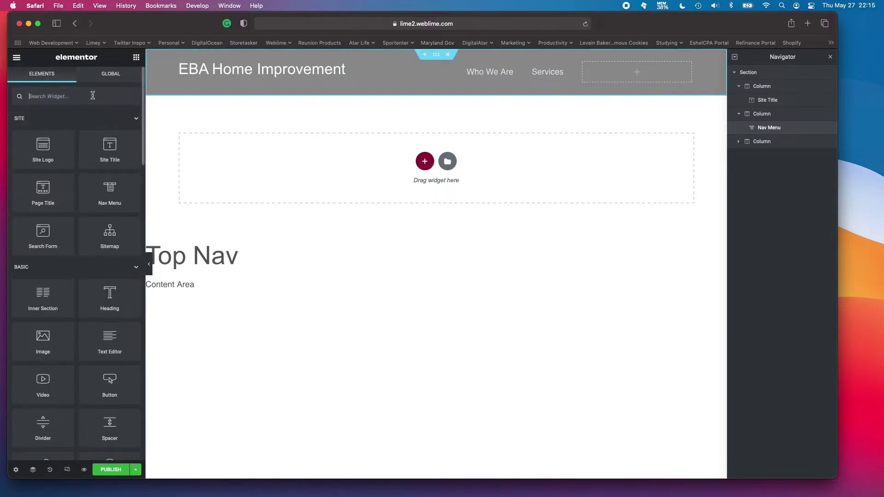
type("button")
left_click_drag(45, 133, 637, 72)
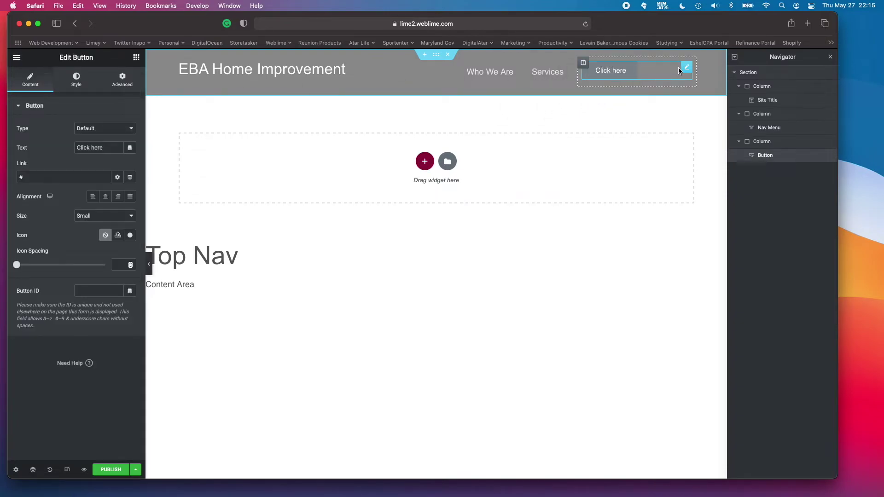
Set the header button's link to the #get-in-touch anchor.
triple_click(36, 176)
type("#get-")
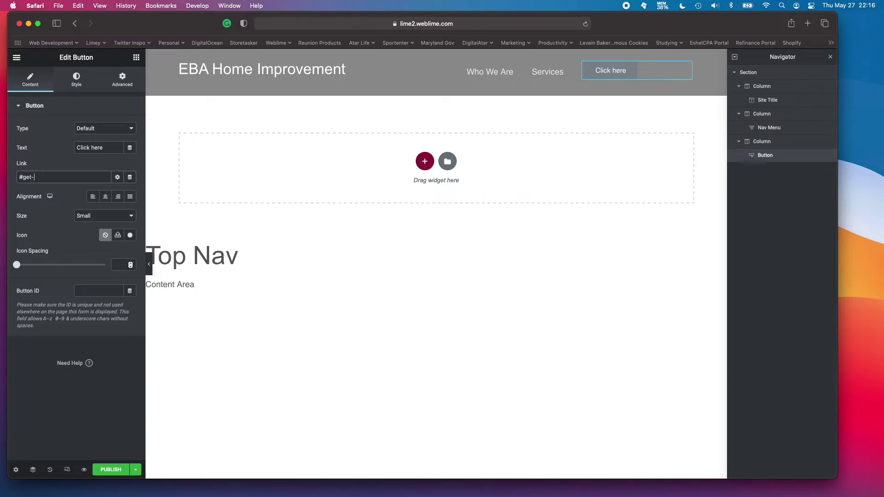
type("in-touch")
left_click(21, 177)
type("/")
key("BackSpace")
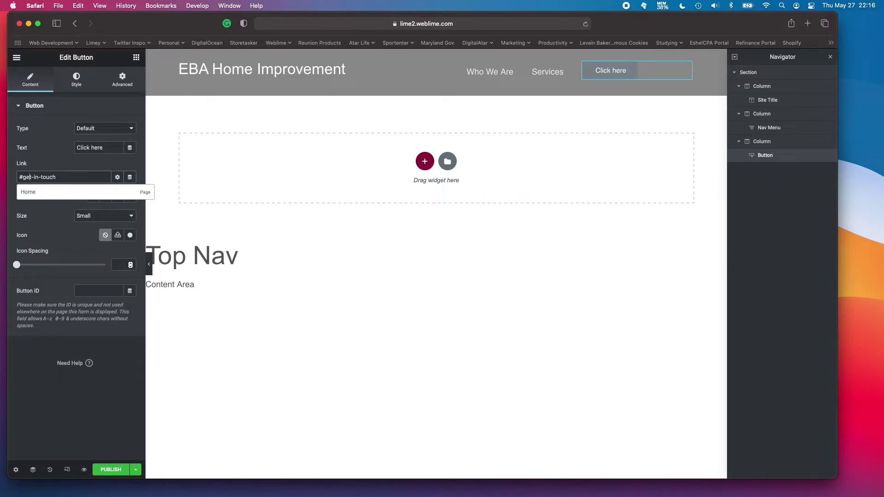
left_click(71, 162)
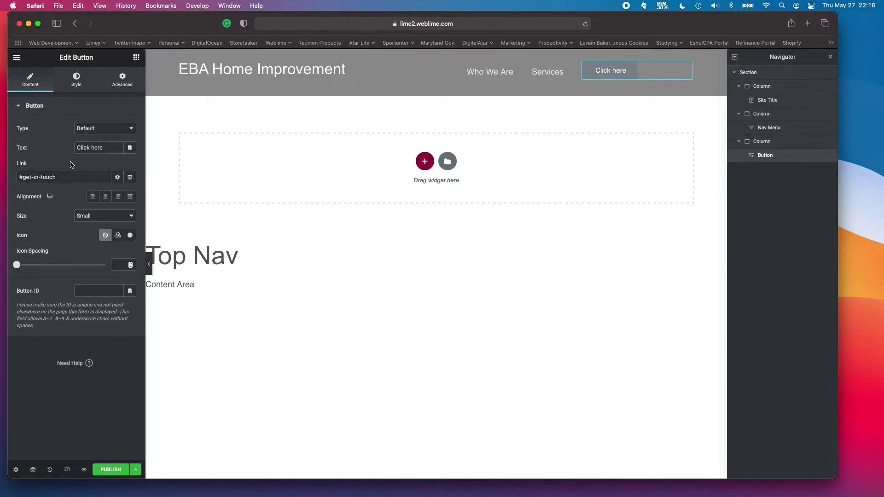
Set the header button's background color to the blue global color.
left_click(77, 81)
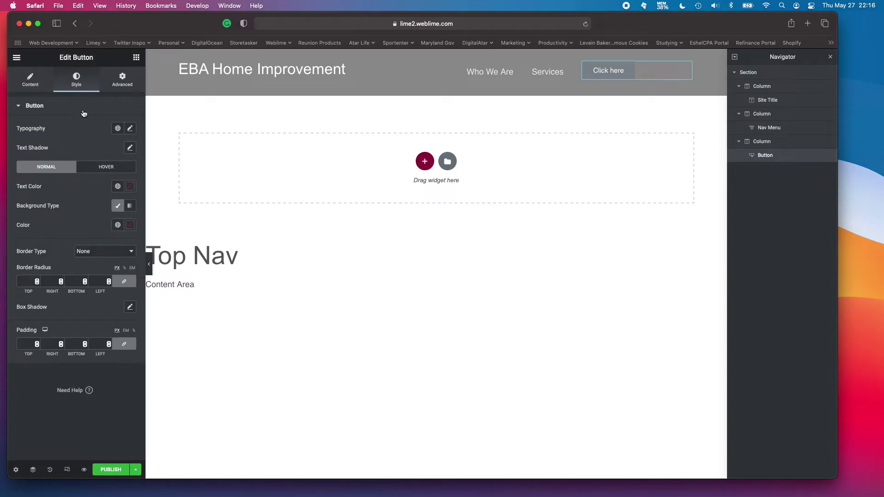
left_click(118, 225)
left_click(61, 267)
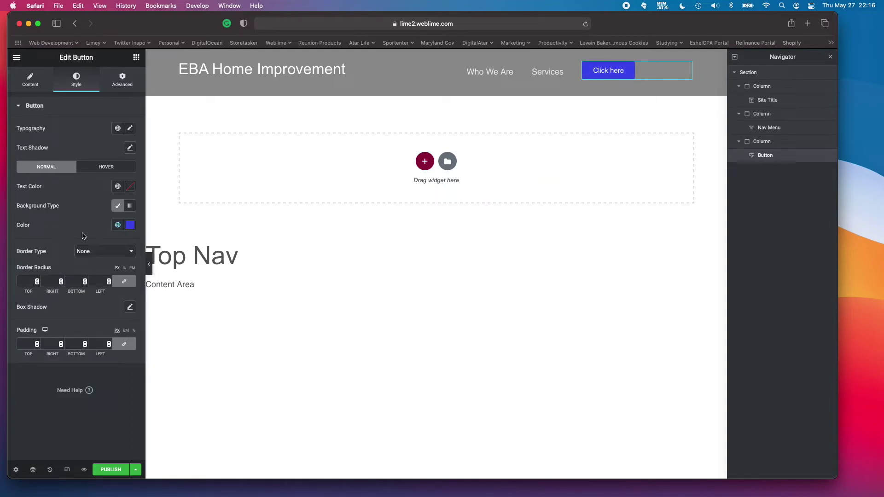
Change the header button's text to "get quote".
left_click(31, 80)
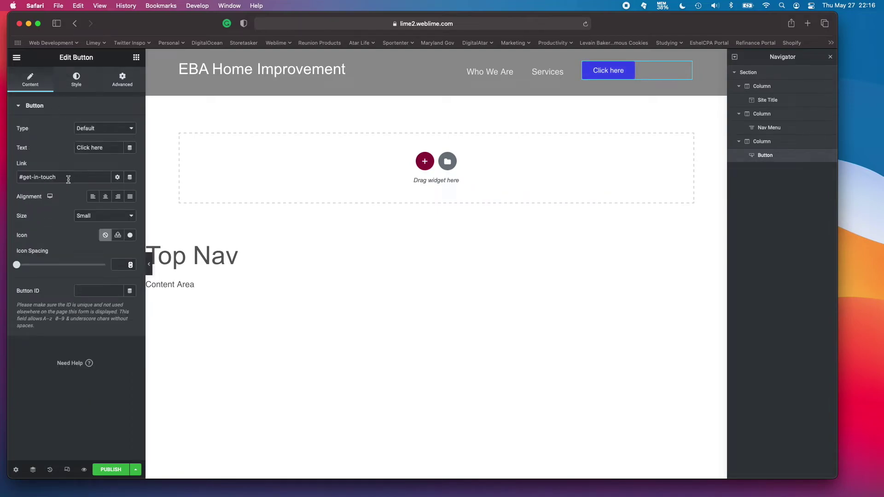
triple_click(106, 147)
type("get quote")
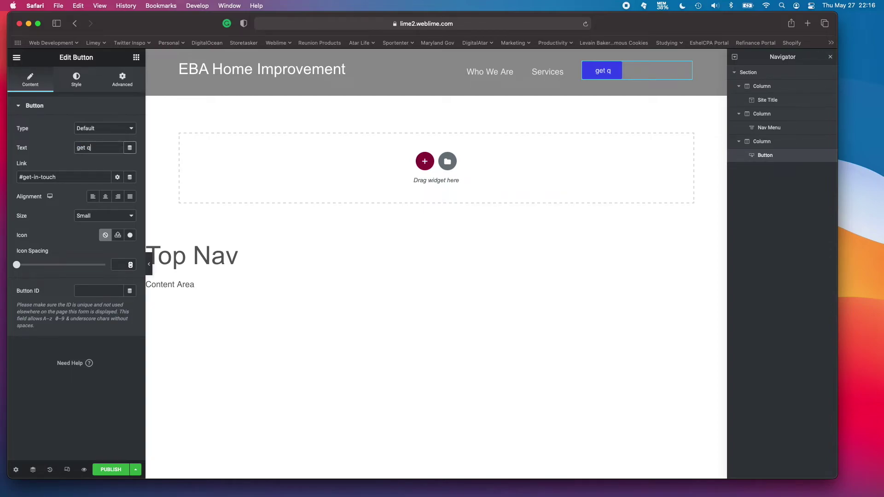
Set the header button's typography to the Arial family at a size of 1 em.
left_click(77, 80)
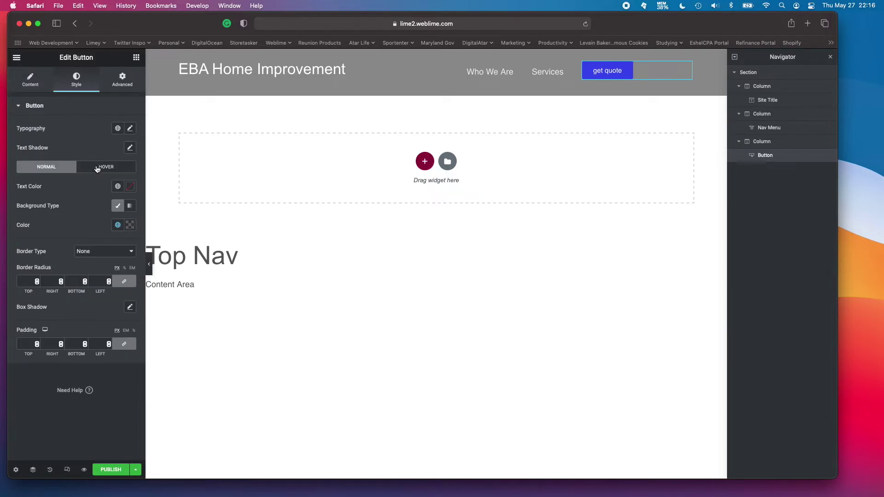
left_click(130, 129)
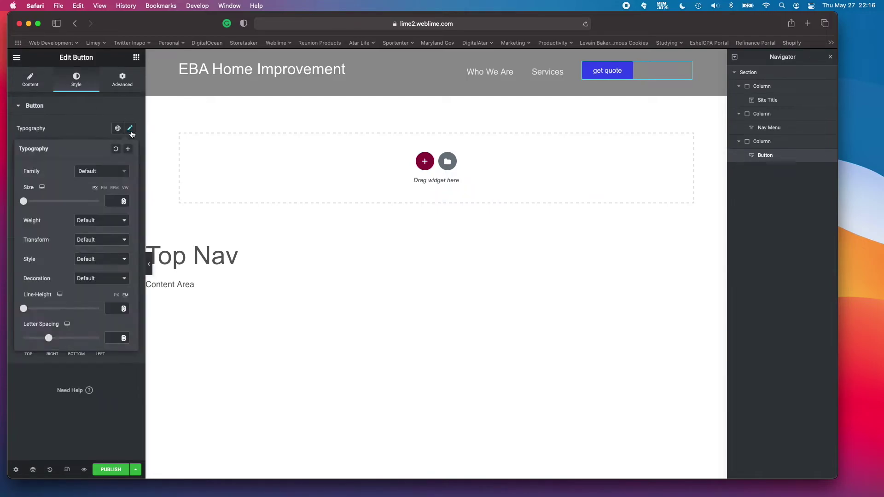
left_click(107, 171)
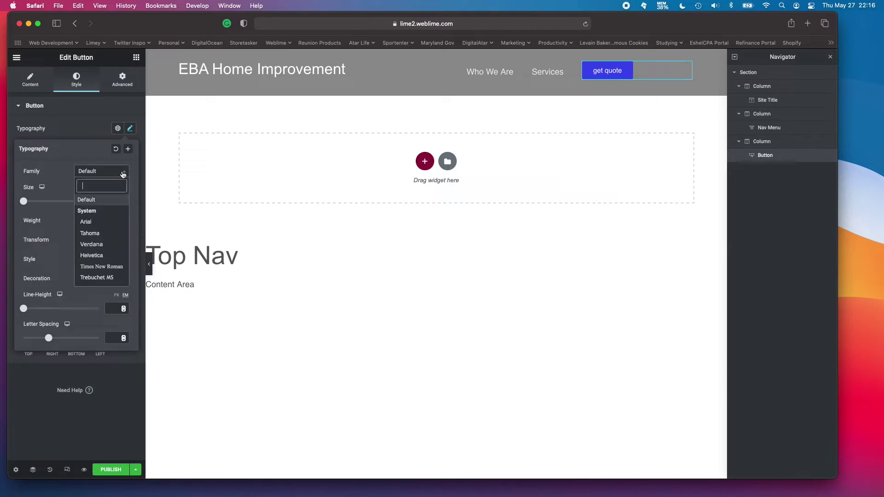
left_click(97, 208)
left_click(103, 188)
type("1")
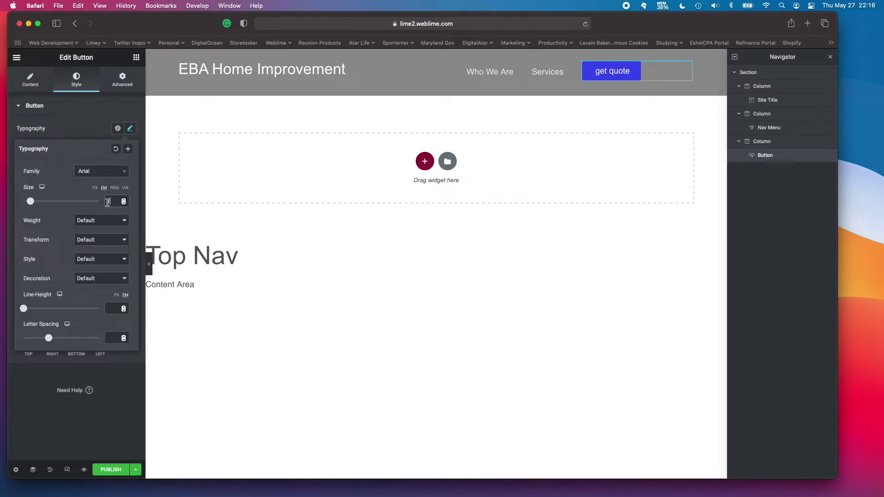
Set the header button's font weight to 500 and its text transform to Uppercase.
left_click(96, 221)
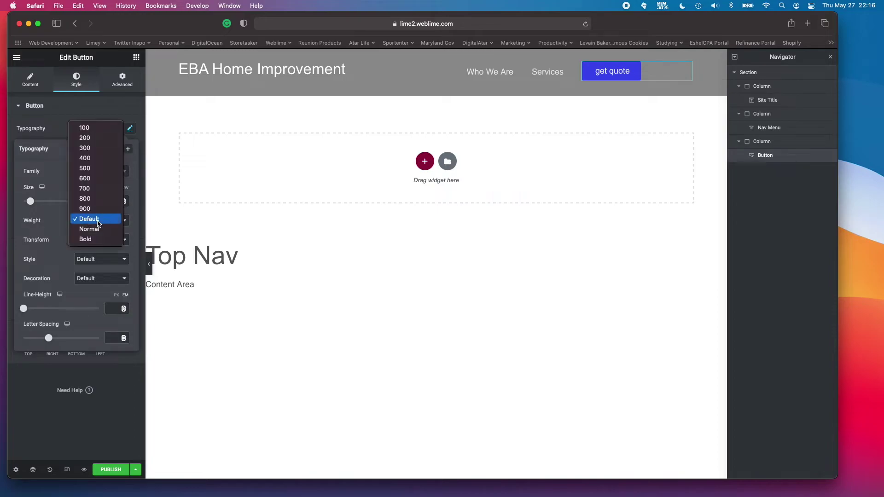
left_click(86, 168)
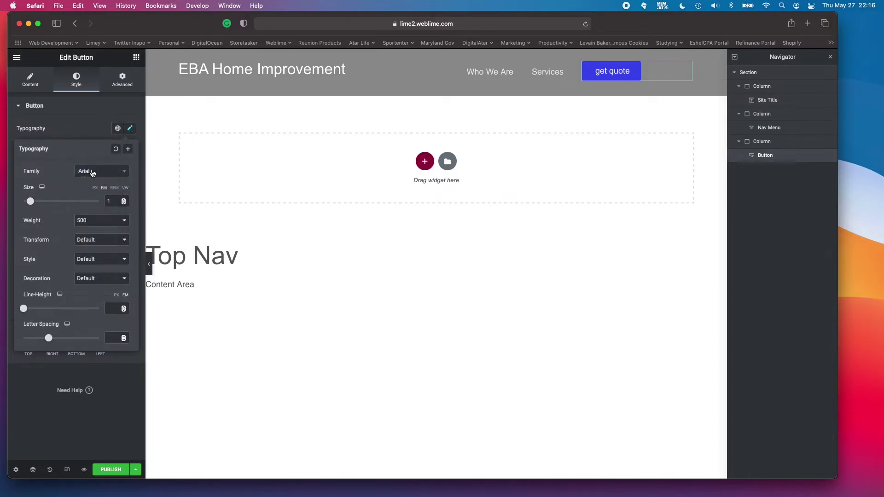
left_click(106, 240)
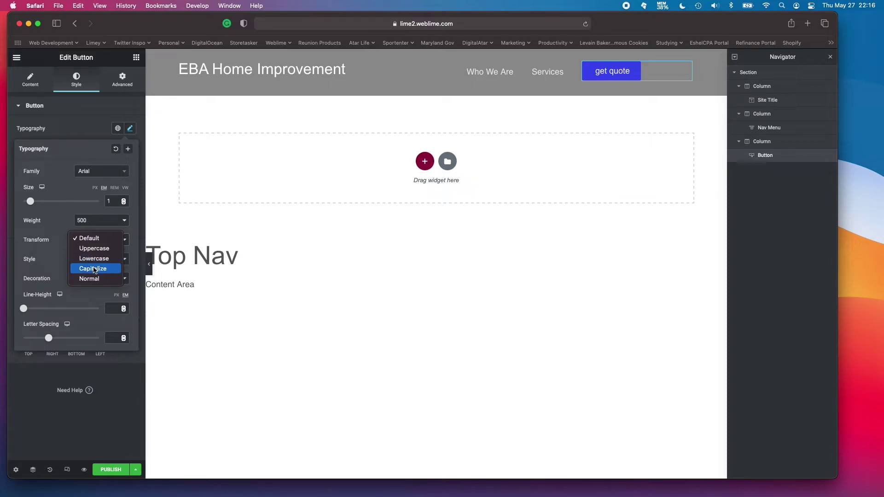
left_click(96, 249)
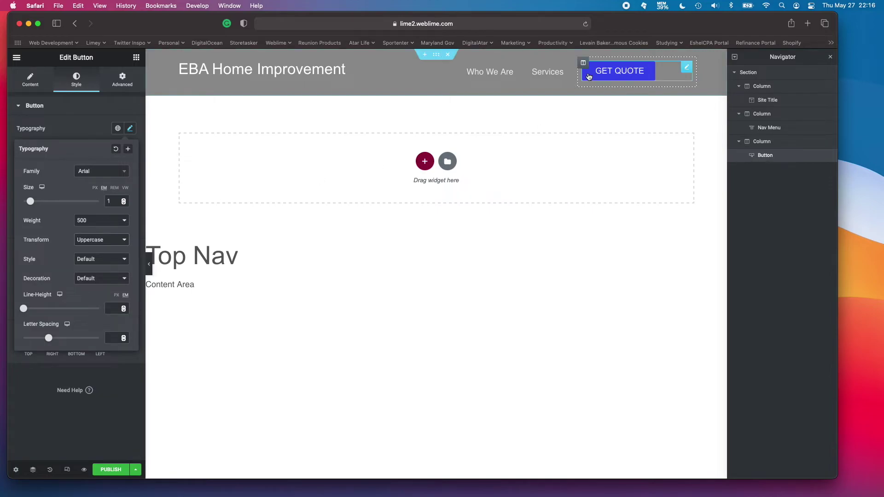
Narrow the header's button column to about 16.66% and vertically align the site title column to Middle.
left_click_drag(575, 77, 606, 77)
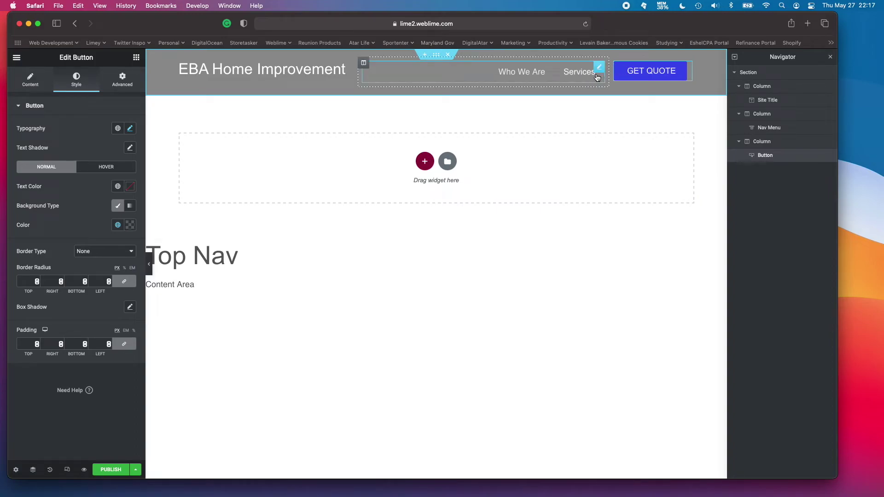
left_click(179, 63)
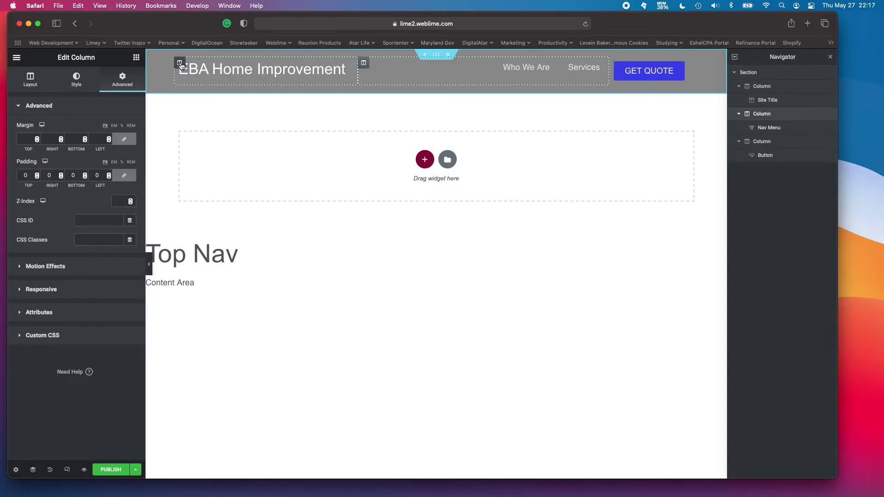
left_click(179, 64)
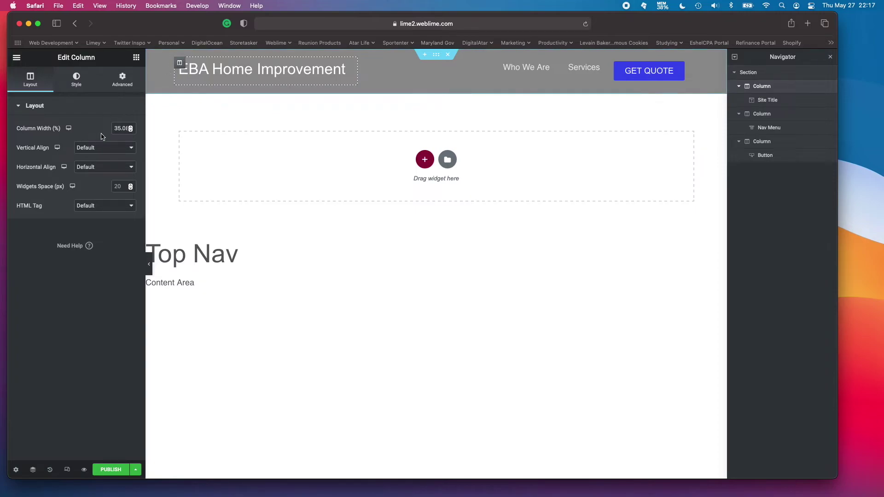
left_click(102, 148)
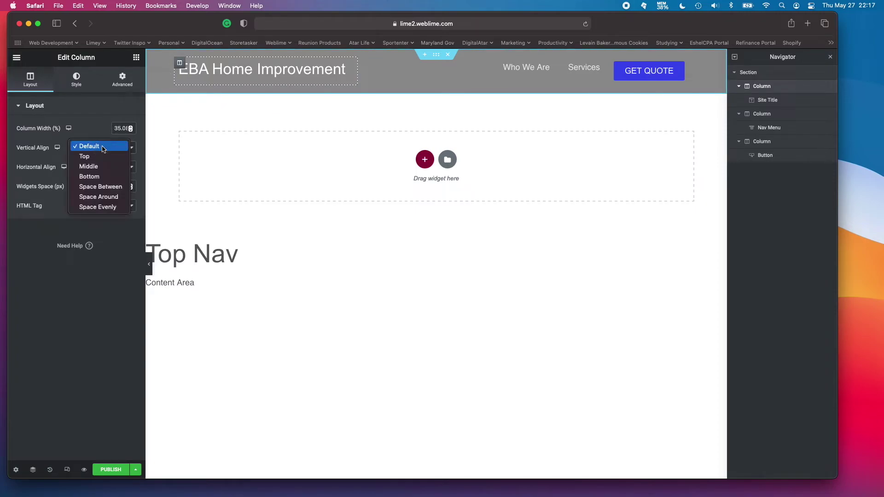
left_click(89, 166)
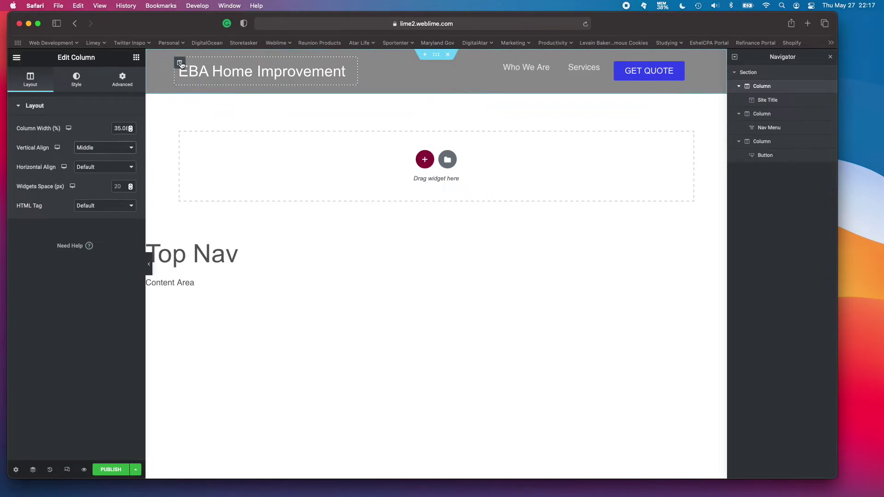
Set the vertical alignment of the header's Nav Menu column to Middle.
left_click(363, 63)
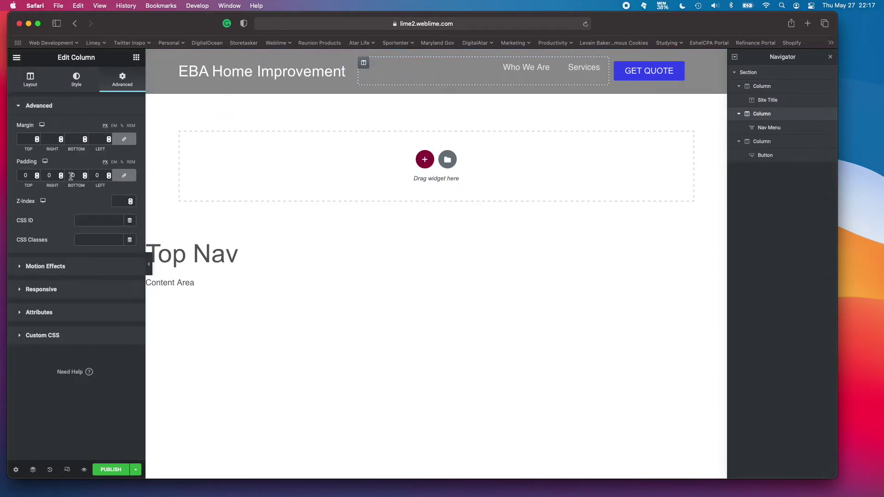
left_click(30, 79)
left_click(98, 148)
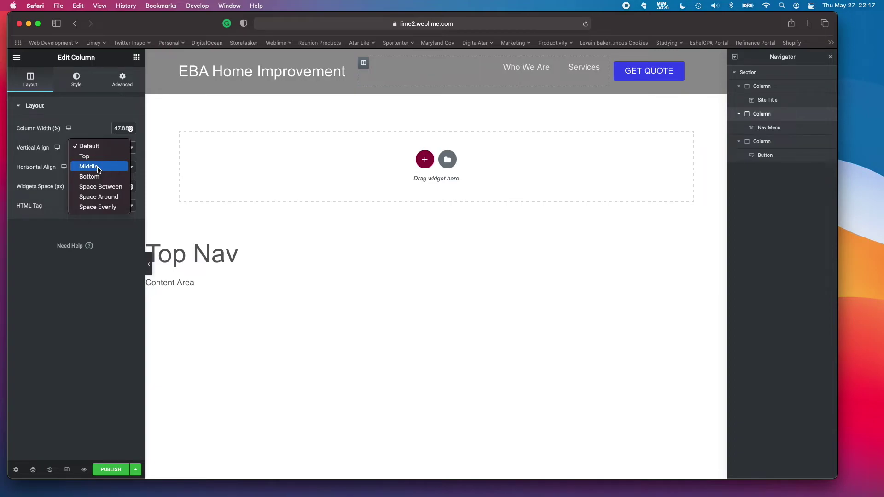
left_click(98, 167)
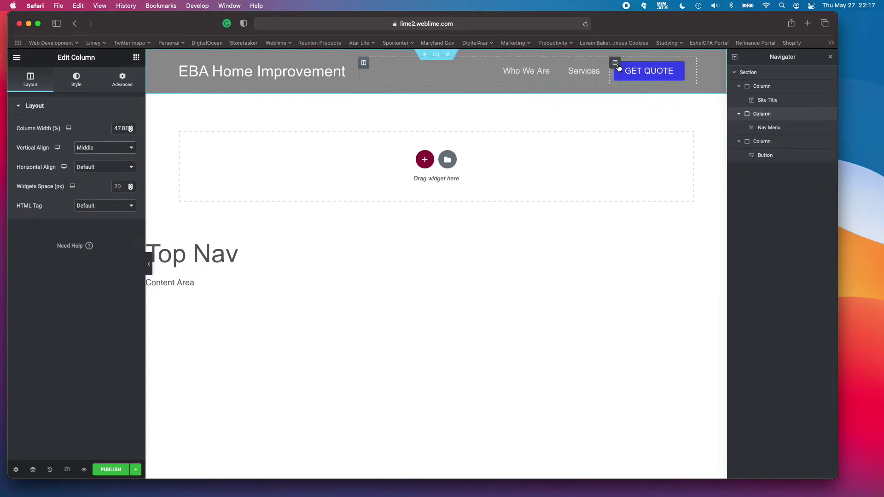
Set the vertical alignment of the header's button column to Middle.
left_click(615, 63)
left_click(106, 149)
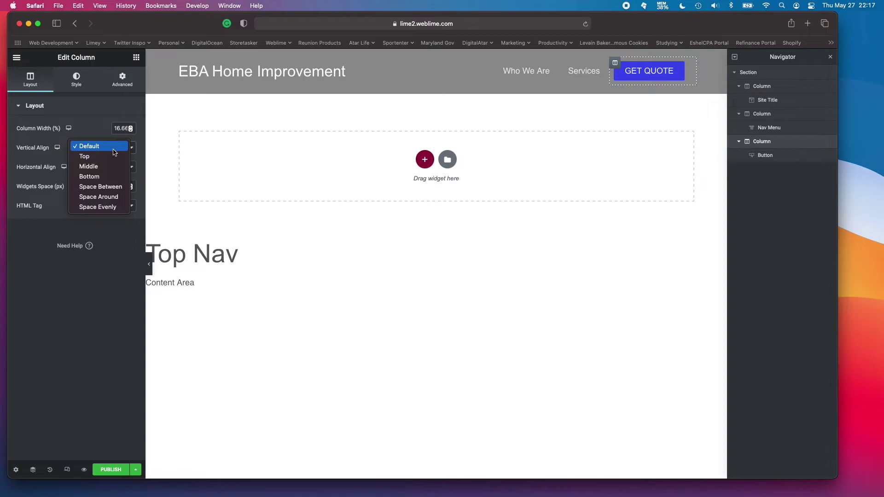
left_click(101, 166)
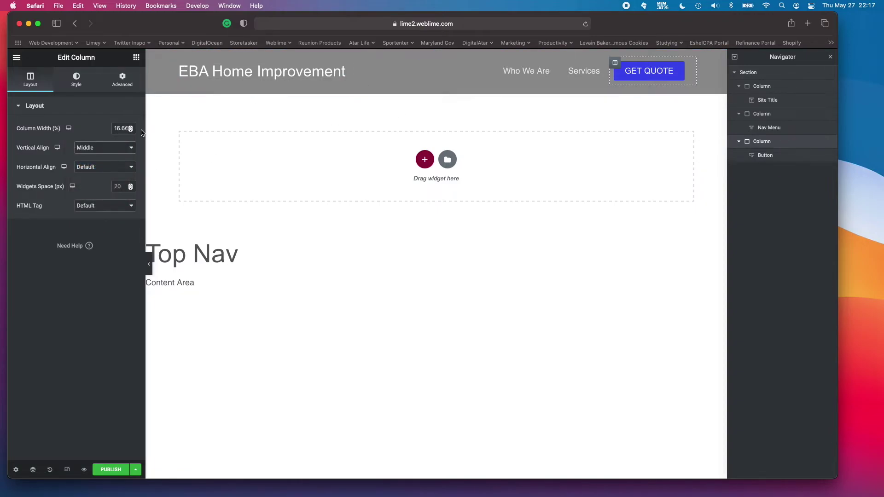
left_click(111, 149)
left_click(53, 148)
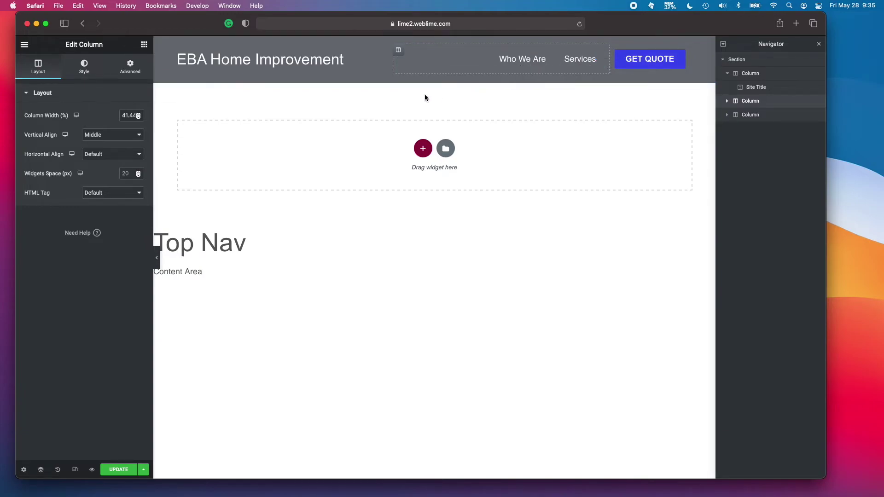
Duplicate the whole header section.
mouse_move(424, 78)
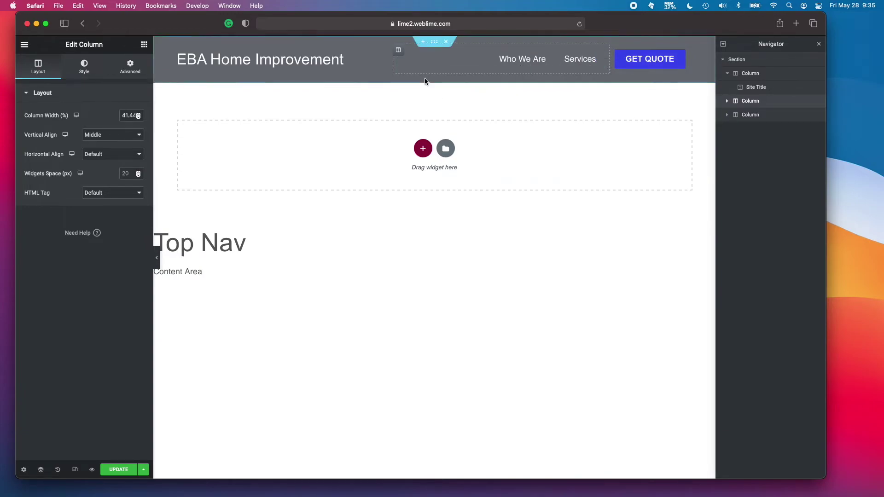
right_click(434, 45)
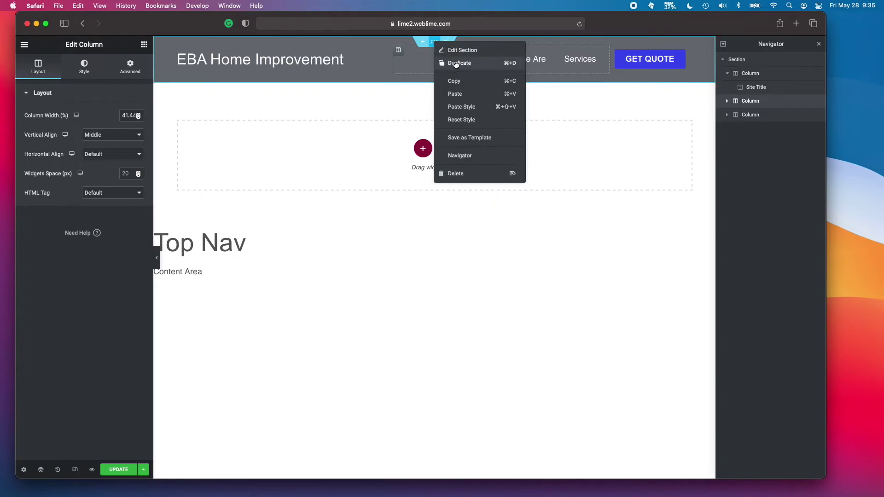
left_click(456, 65)
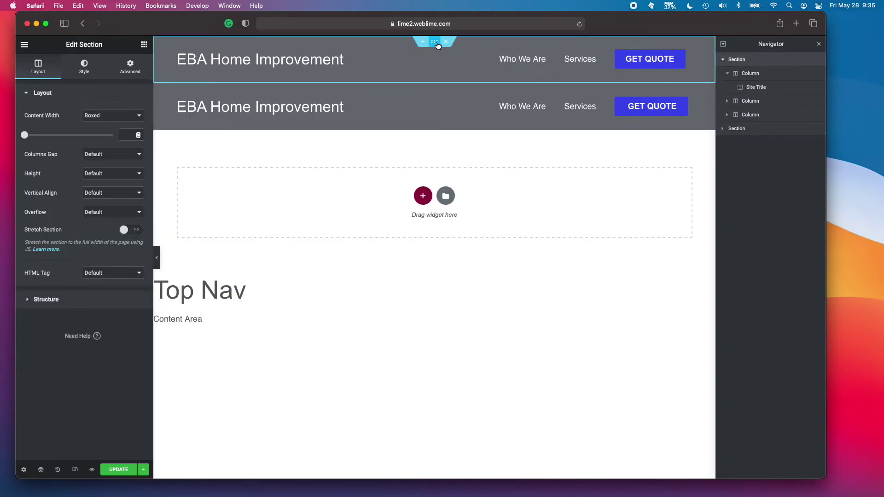
Rename the first header section "Desktop Menu" and collapse it in the Navigator.
double_click(737, 59)
type("Desktop Menu")
key("Return")
left_click(723, 59)
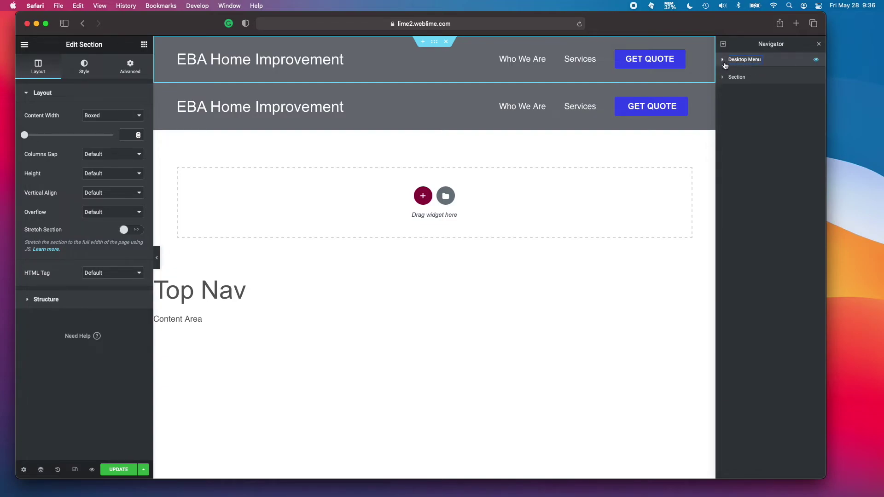
Rename the duplicated header section "Mobile Menu".
double_click(738, 74)
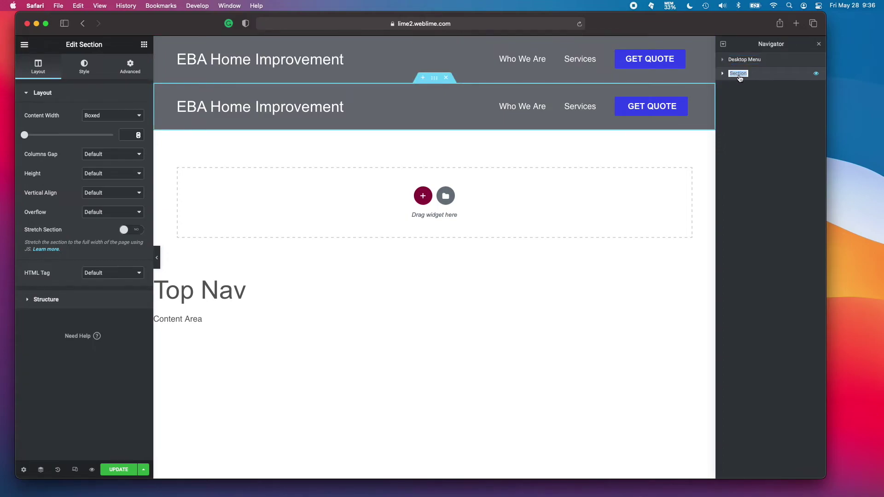
type("Mobile MEnu")
key("Return")
double_click(746, 74)
left_click(758, 76)
key("Return")
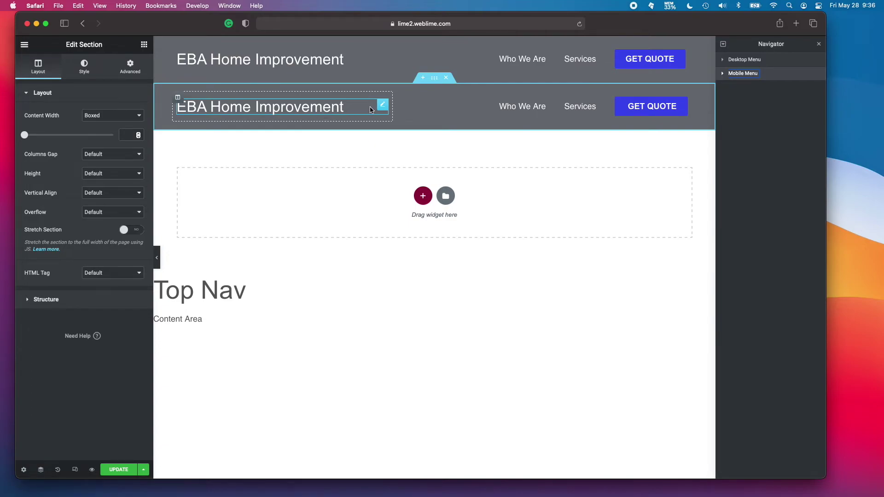
Delete the Nav Menu column from the Mobile Menu section and slightly narrow its site title column.
right_click(397, 97)
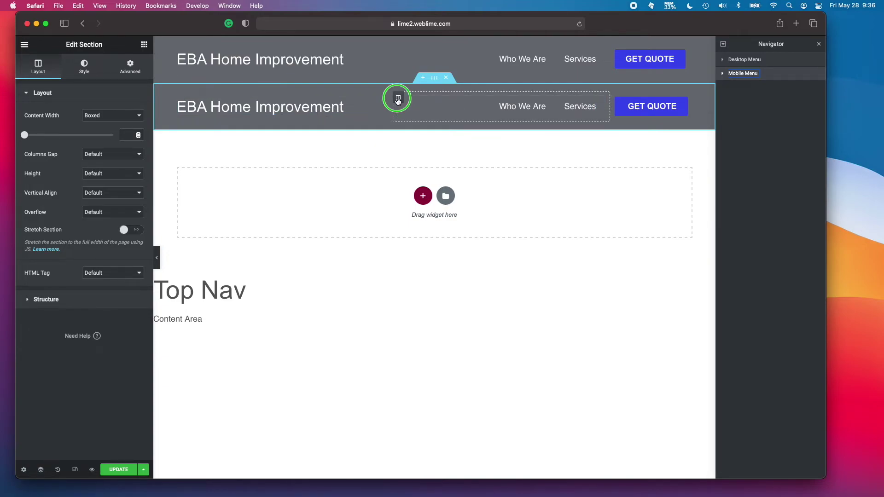
left_click(426, 230)
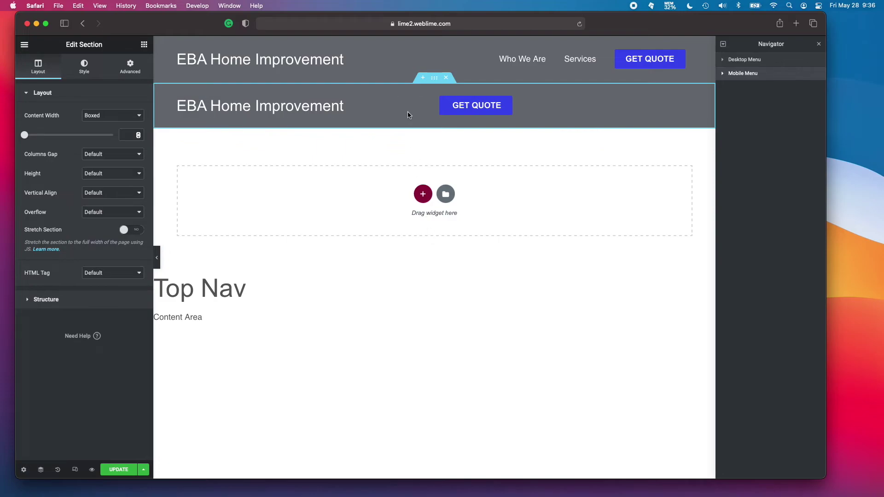
left_click_drag(436, 96, 431, 95)
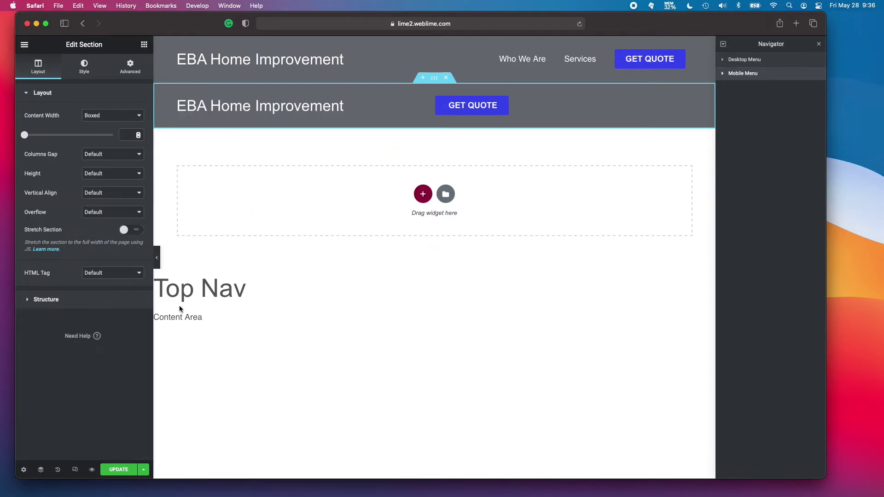
Preview both header sections in the mobile viewport and return to the desktop layout.
left_click(76, 470)
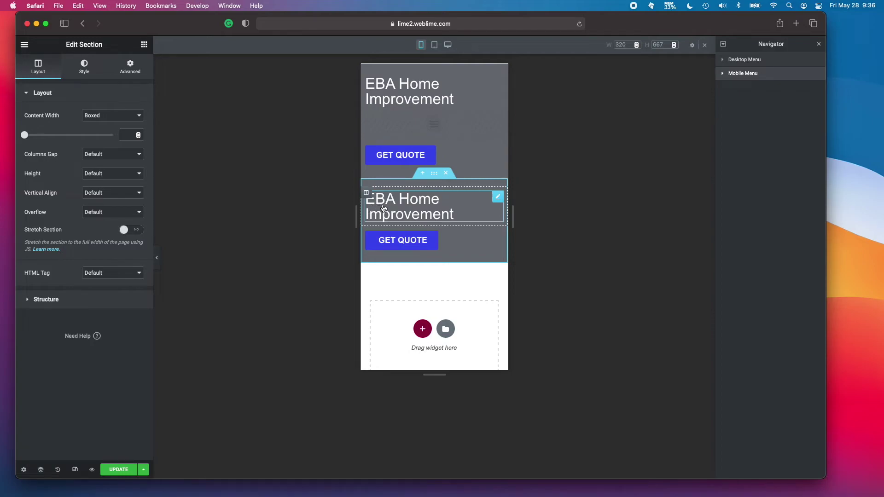
left_click(75, 470)
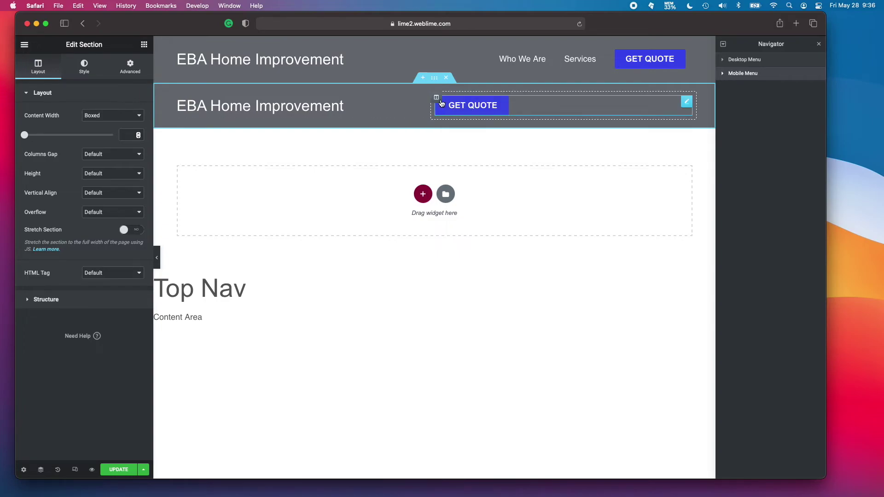
Delete the Site Title widget from the Mobile Menu section.
left_click(424, 108)
left_click_drag(345, 60, 177, 62)
left_click(131, 66)
right_click(424, 107)
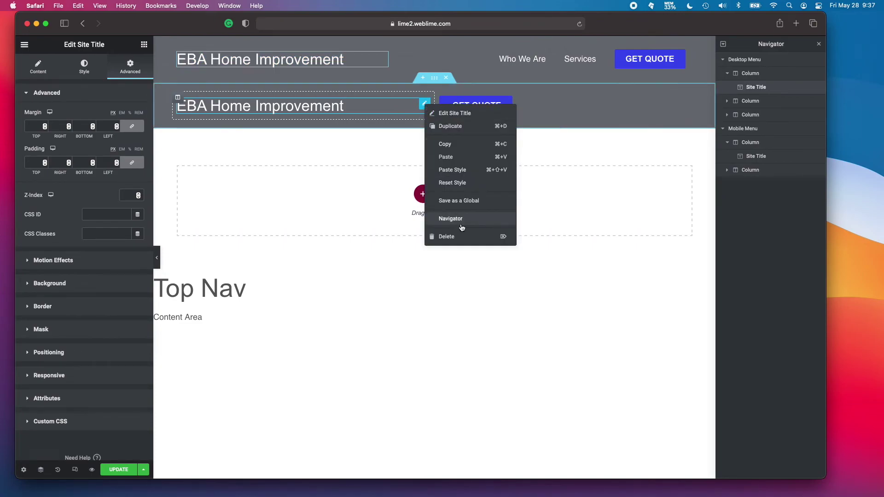
left_click(458, 237)
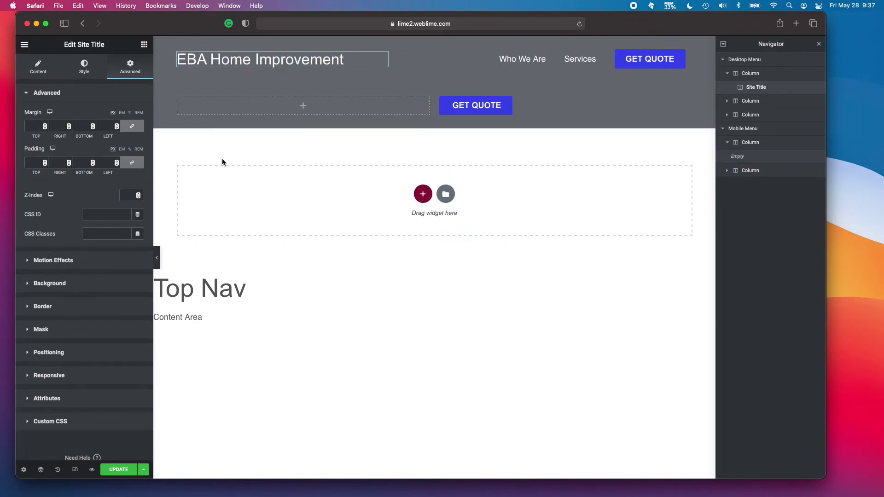
Add a Heading widget to the empty Mobile Menu column with the title "EBA Homes".
left_click(144, 45)
left_click_drag(116, 282, 251, 104)
triple_click(97, 132)
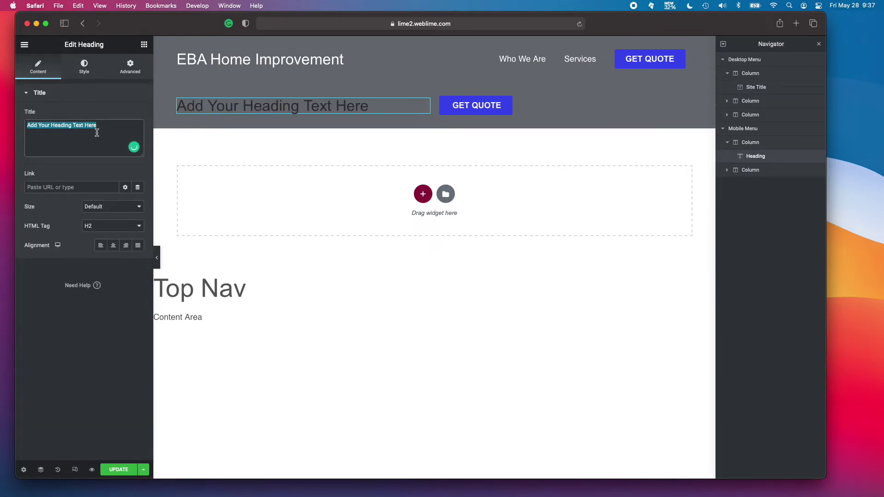
type("EBA Homes")
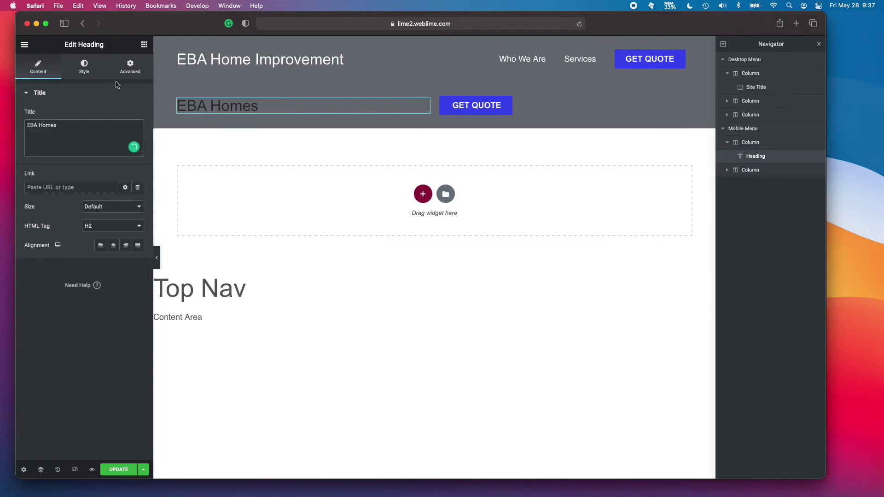
Set the text color of the EBA Homes heading to white.
left_click(130, 69)
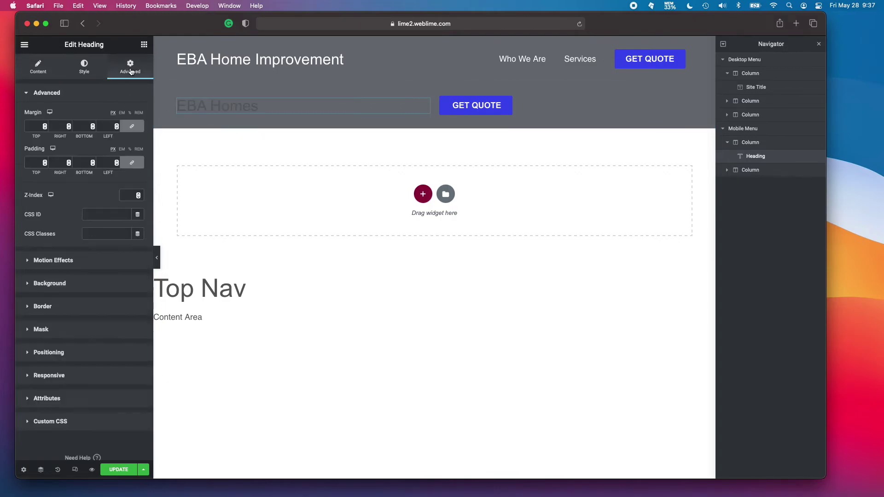
left_click(94, 78)
left_click(126, 115)
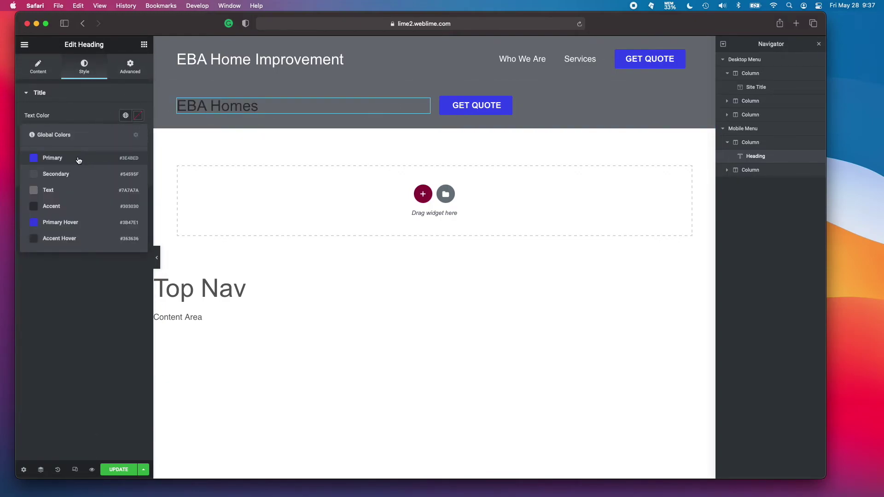
left_click(138, 116)
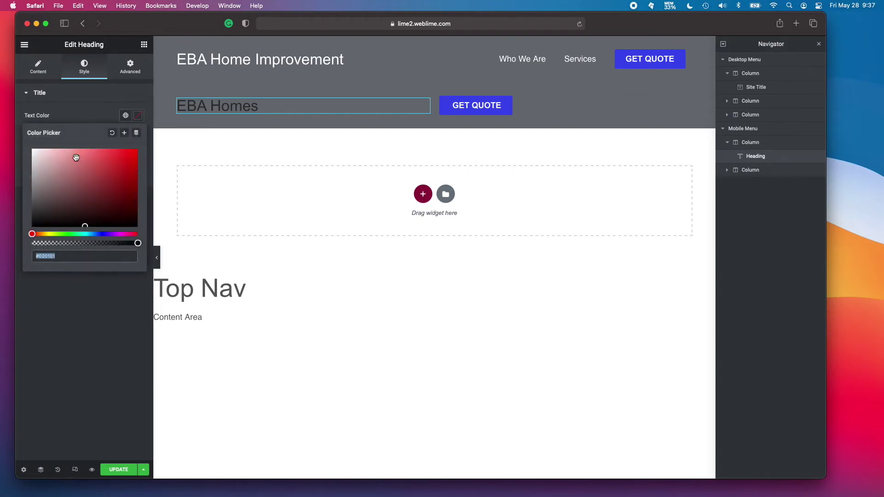
left_click(76, 114)
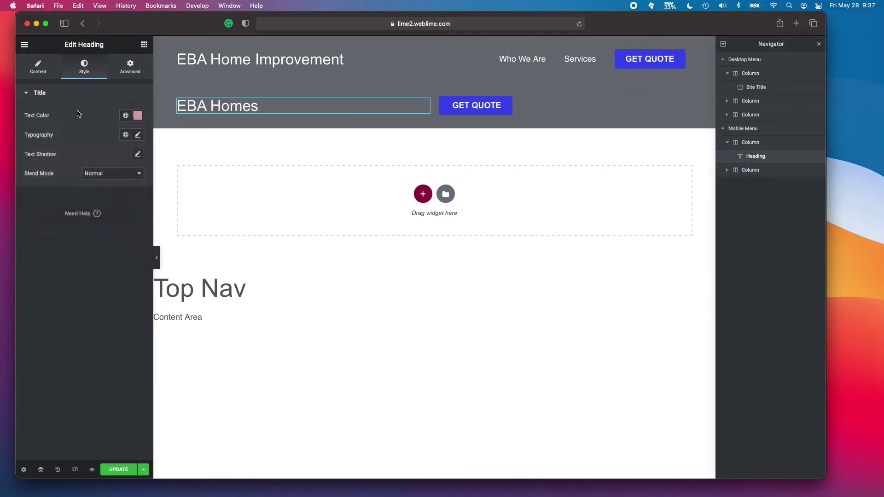
left_click(137, 118)
left_click(100, 97)
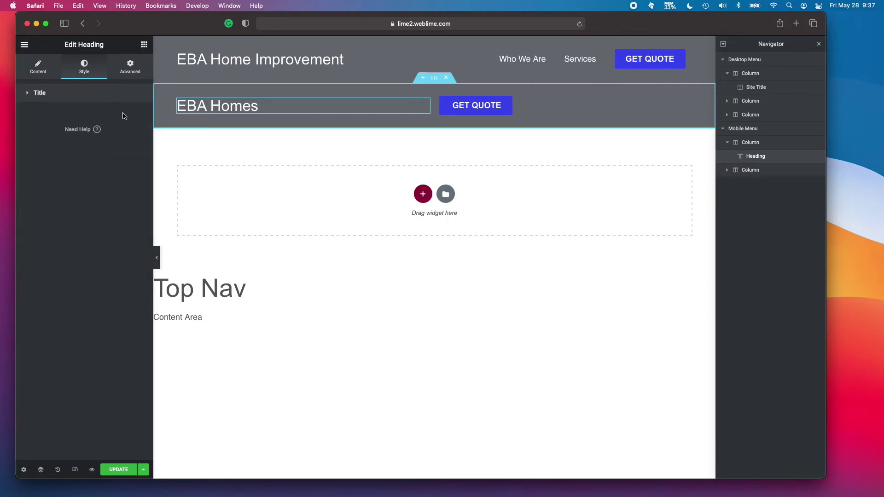
left_click(97, 94)
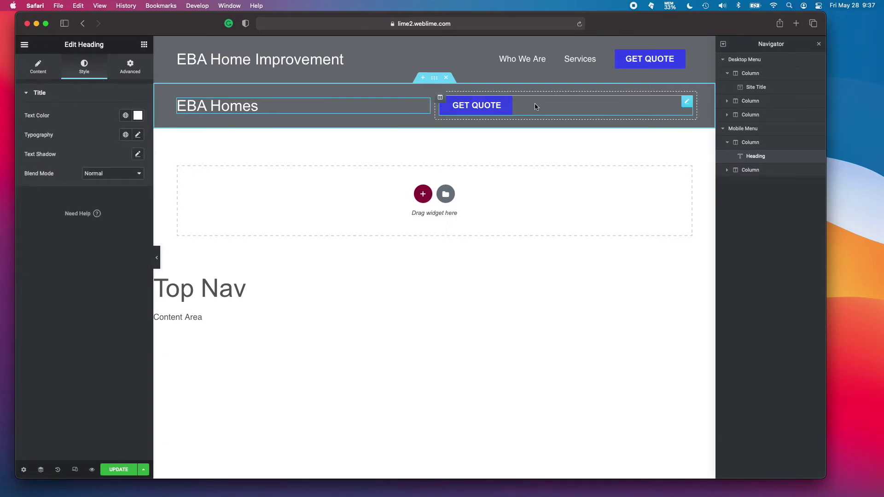
Align the Get Quote button in the Mobile Menu section to the right.
left_click(687, 102)
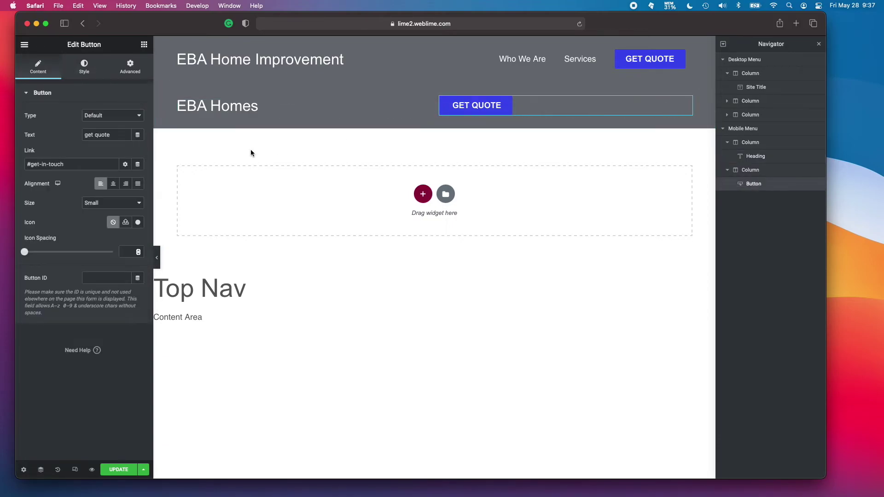
left_click(126, 184)
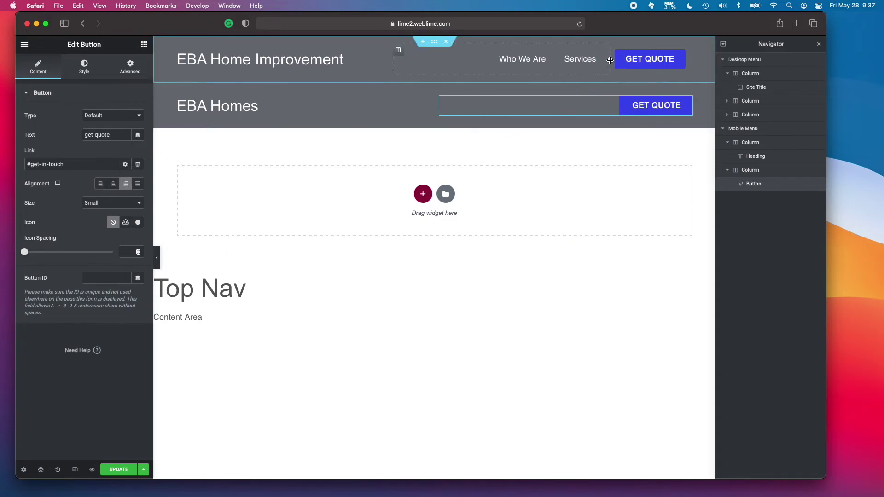
left_click(397, 72)
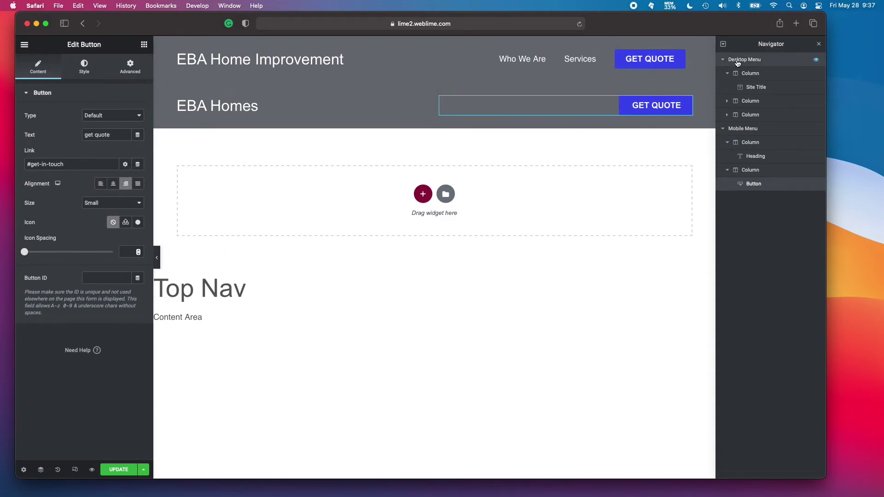
Hide the Desktop Menu section on mobile through its responsive visibility settings.
left_click(130, 68)
left_click(76, 299)
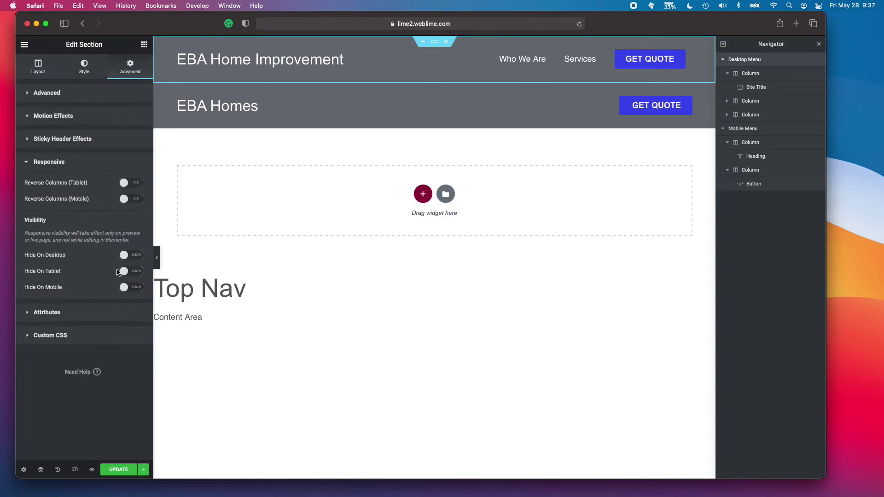
left_click(127, 291)
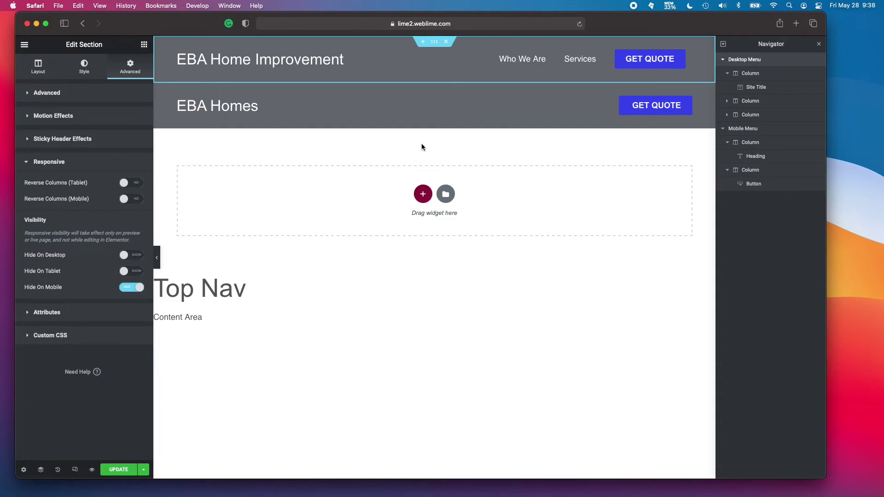
Hide the Mobile Menu section on desktop and tablet through its responsive visibility settings.
left_click(756, 130)
left_click(131, 68)
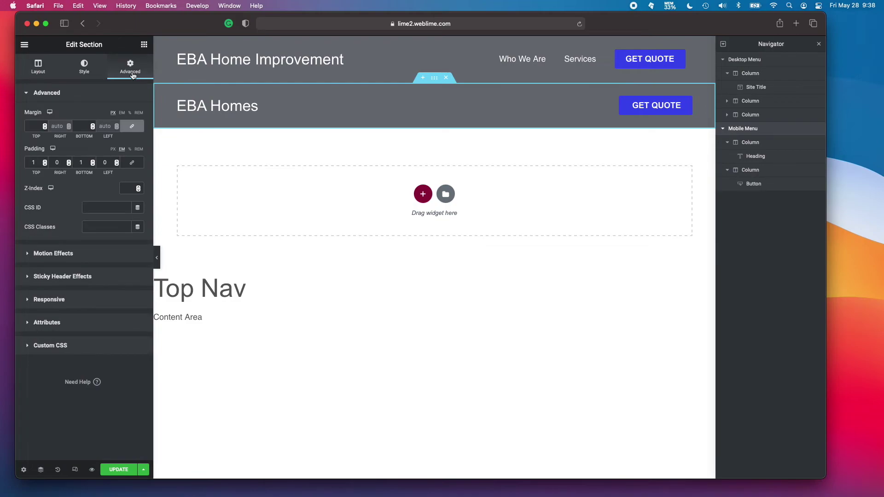
left_click(71, 301)
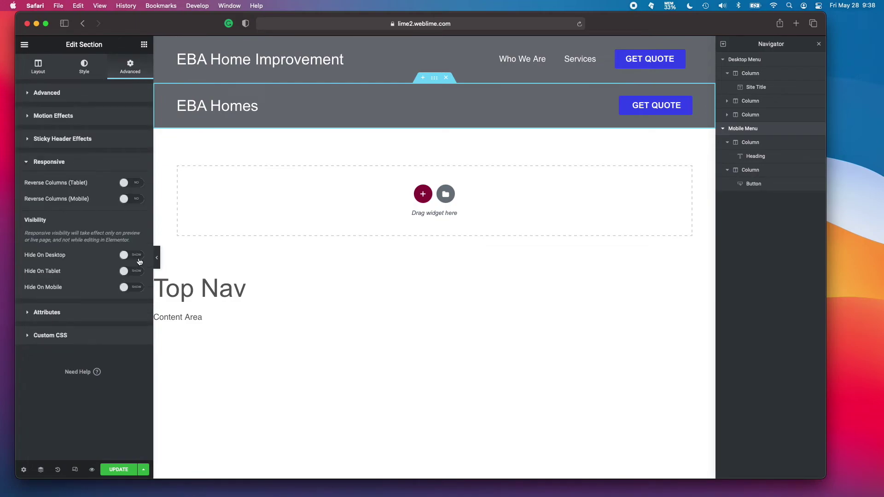
left_click(125, 256)
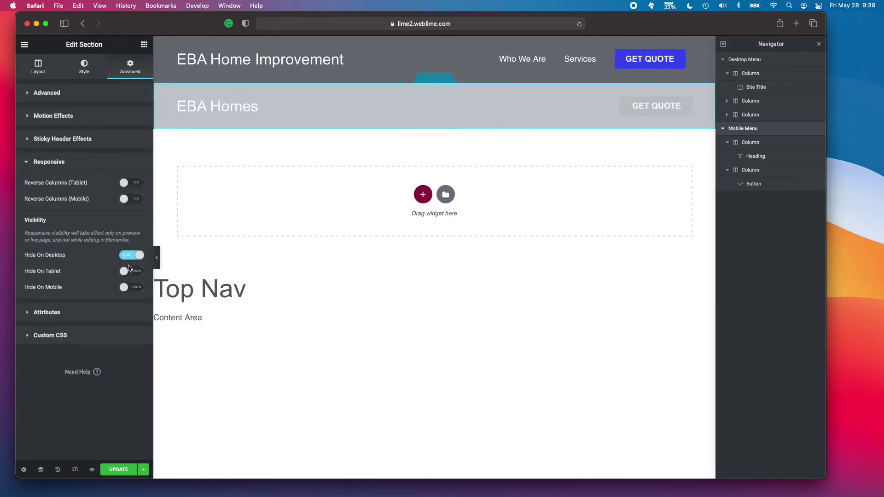
left_click(128, 274)
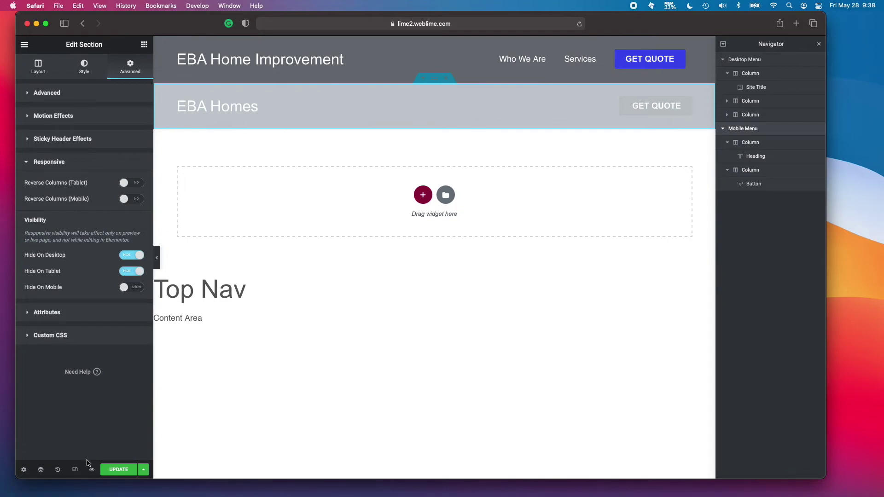
Switch to the mobile viewport and set the EBA Homes heading's typography to Arial at 1 em.
left_click(74, 471)
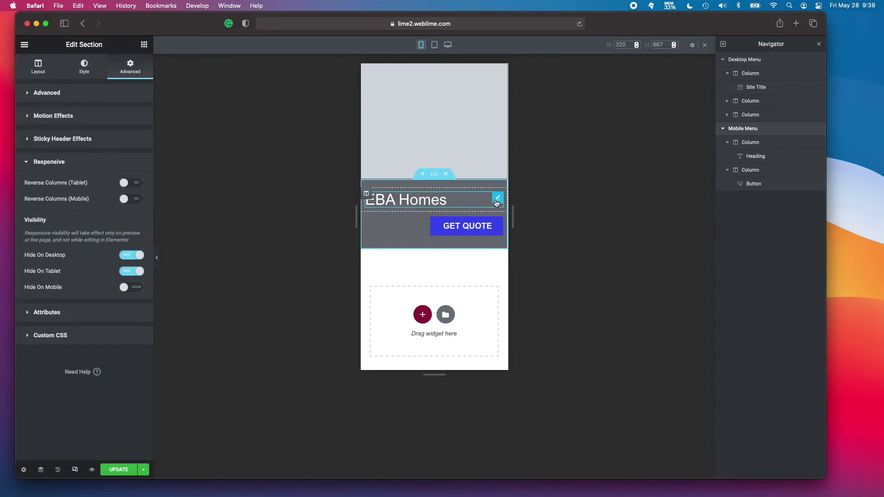
left_click(497, 203)
left_click(138, 135)
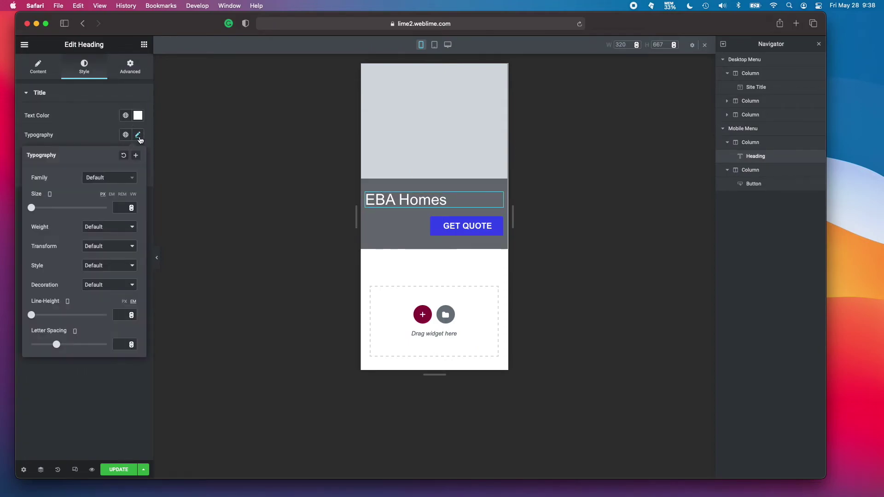
left_click(131, 178)
type("ar")
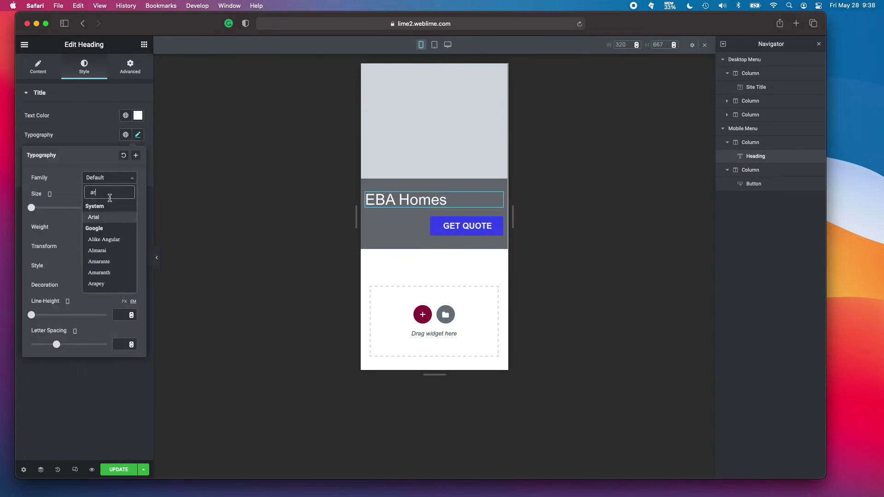
left_click(104, 218)
left_click(112, 195)
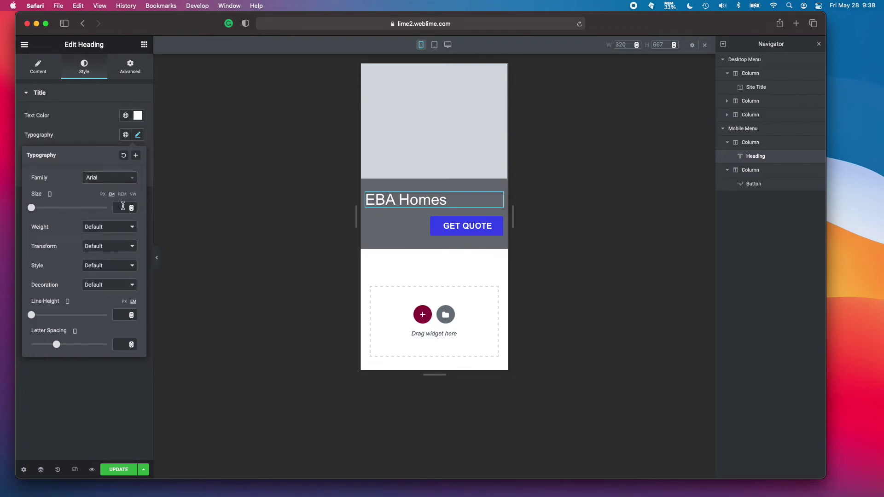
type("1")
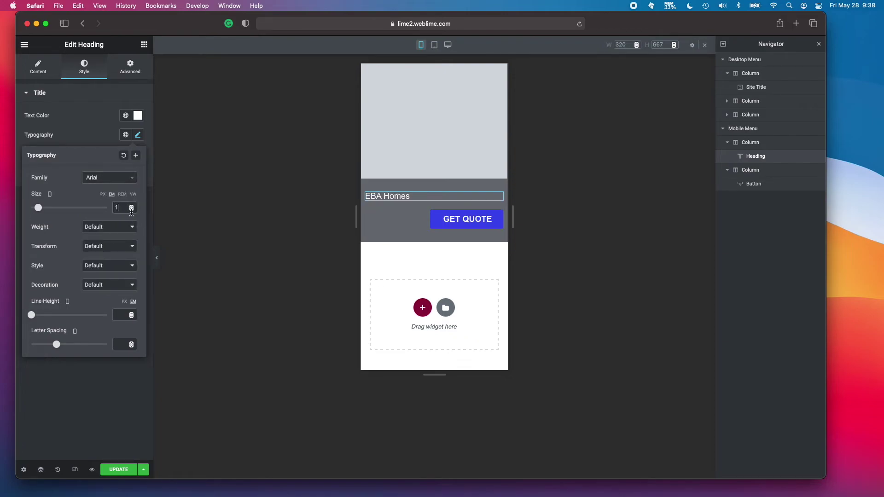
Set the mobile width of both Mobile Menu columns to 50% each.
left_click(368, 195)
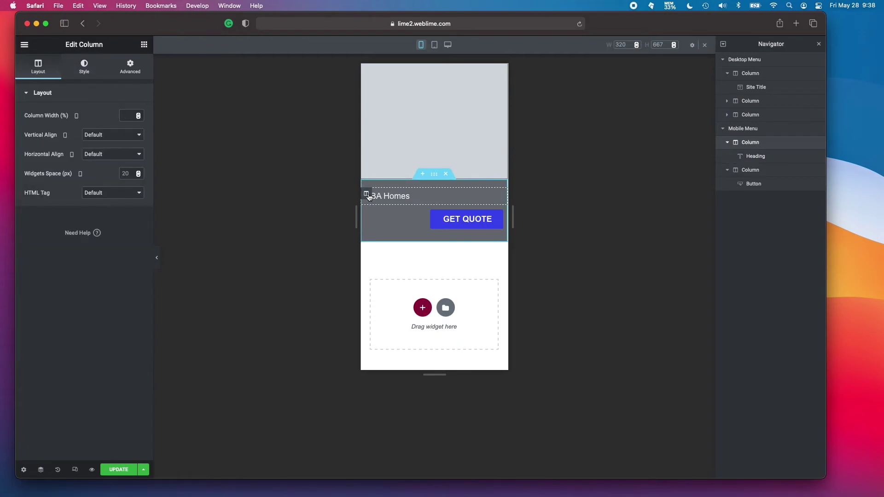
left_click(128, 117)
type("50")
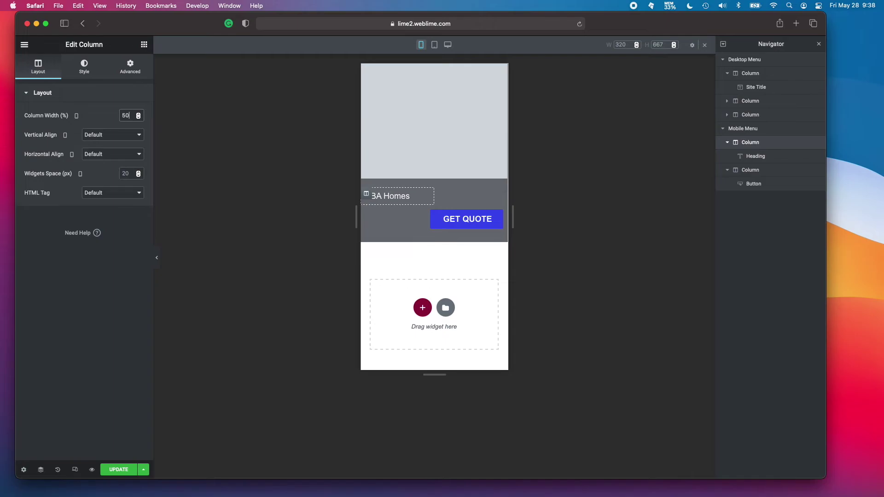
left_click(366, 219)
type("50")
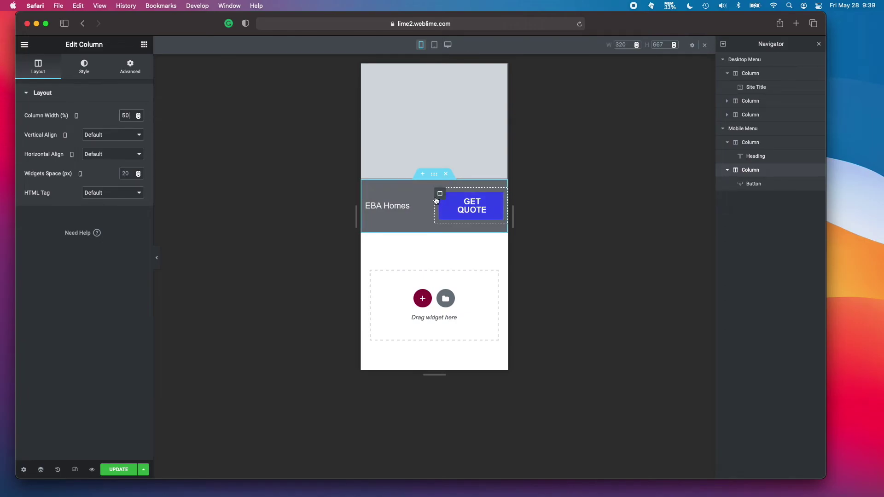
Increase the EBA Homes heading's mobile font size to 1.3 em.
left_click(423, 210)
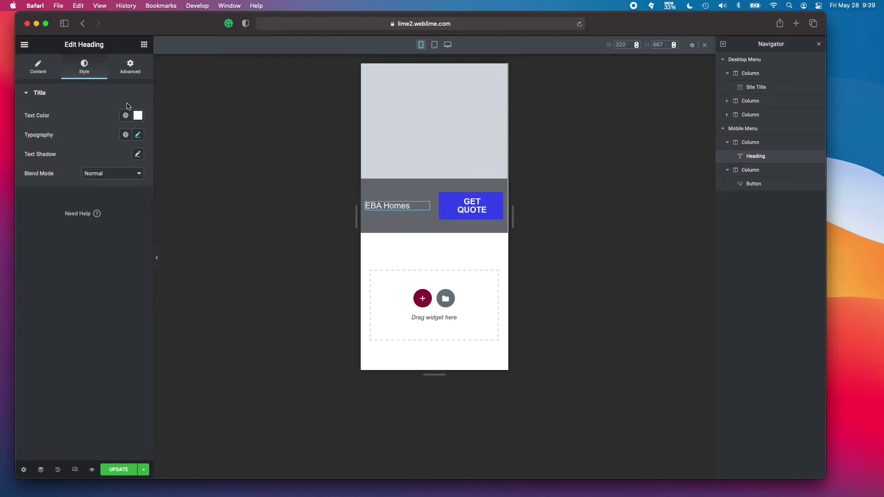
left_click(138, 135)
left_click(132, 207)
left_click(131, 206)
left_click(131, 206)
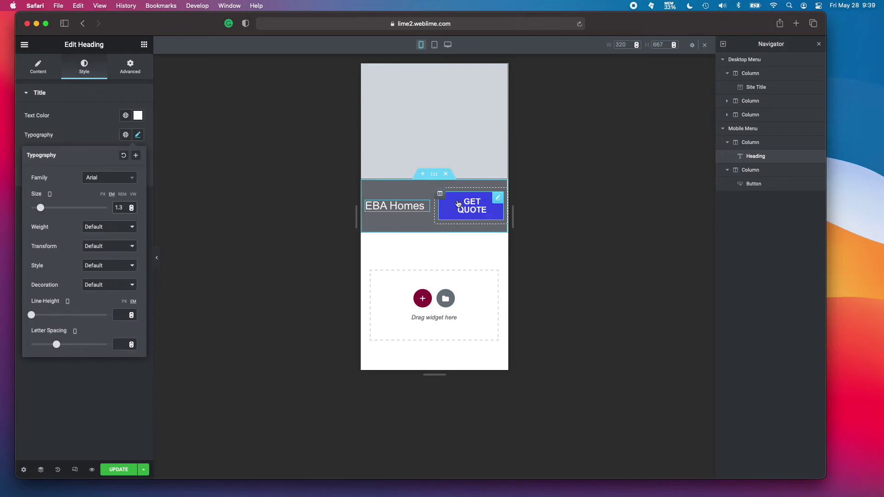
Set the Mobile Menu's Get Quote button font size to 0.7 em for mobile.
left_click(496, 200)
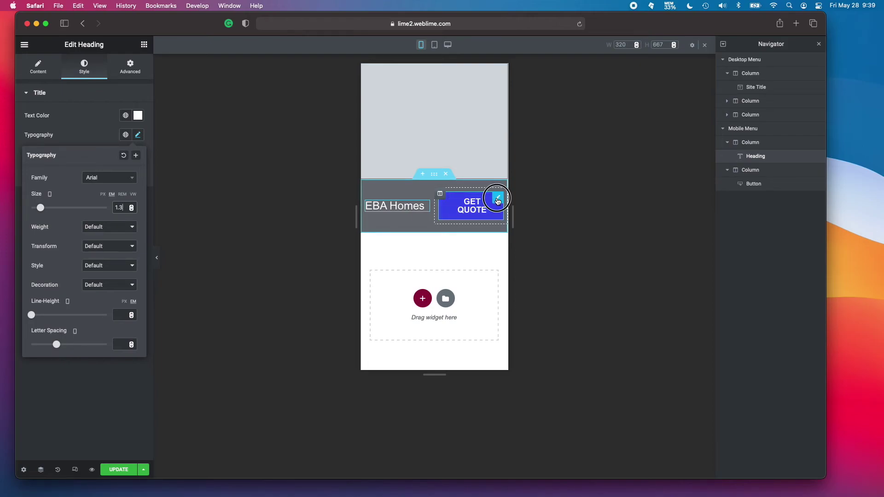
left_click(83, 76)
left_click(137, 116)
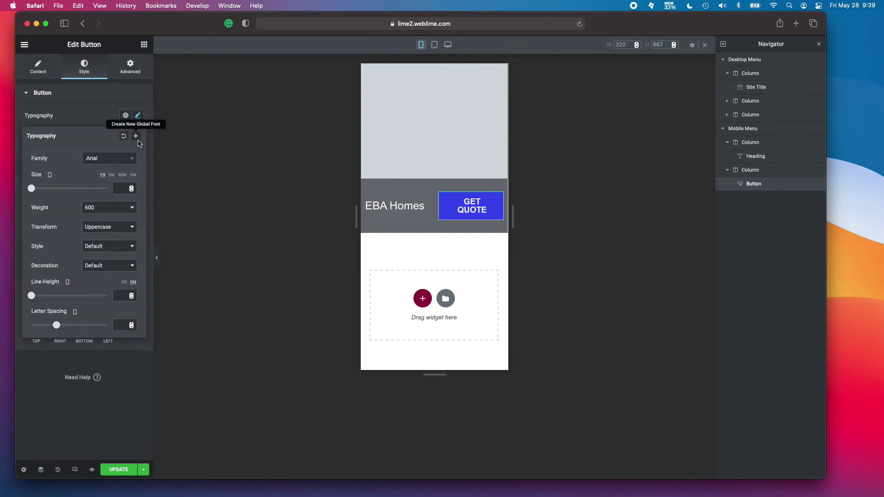
left_click(112, 175)
left_click(122, 188)
type("1")
left_click(132, 191)
left_click(131, 190)
left_click(132, 190)
left_click(131, 190)
left_click(132, 189)
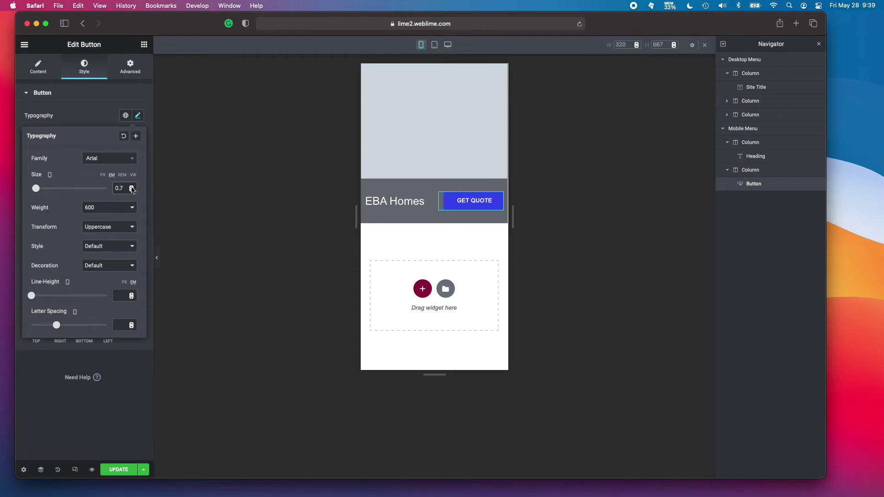
left_click(132, 189)
left_click(131, 191)
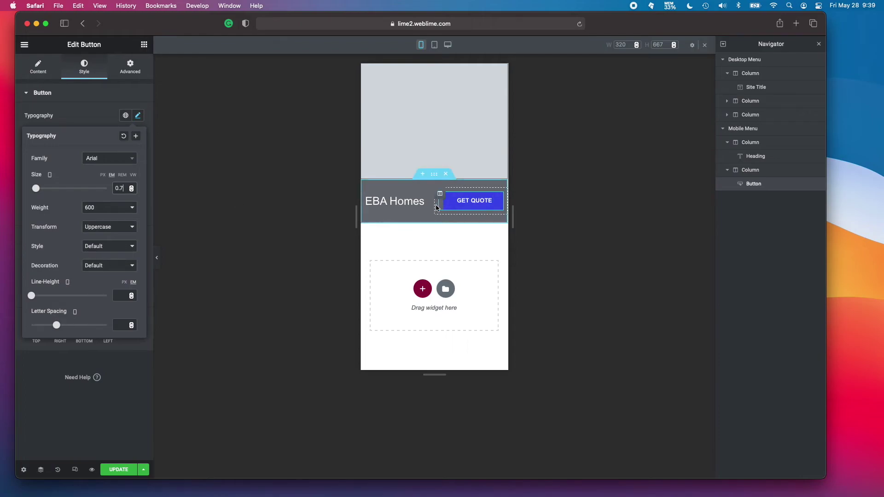
Review the mobile header layout, close the typography settings and update the template.
scroll(430, 189, "down", 3)
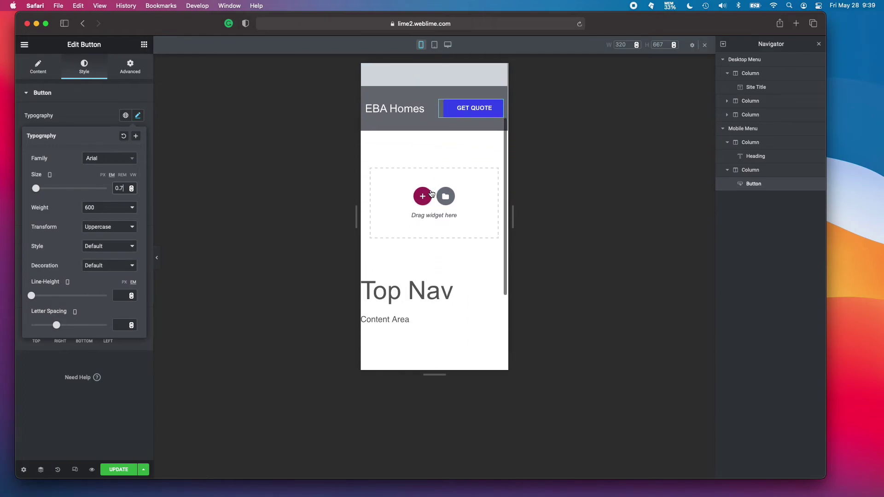
scroll(431, 194, "up", 3)
left_click(202, 392)
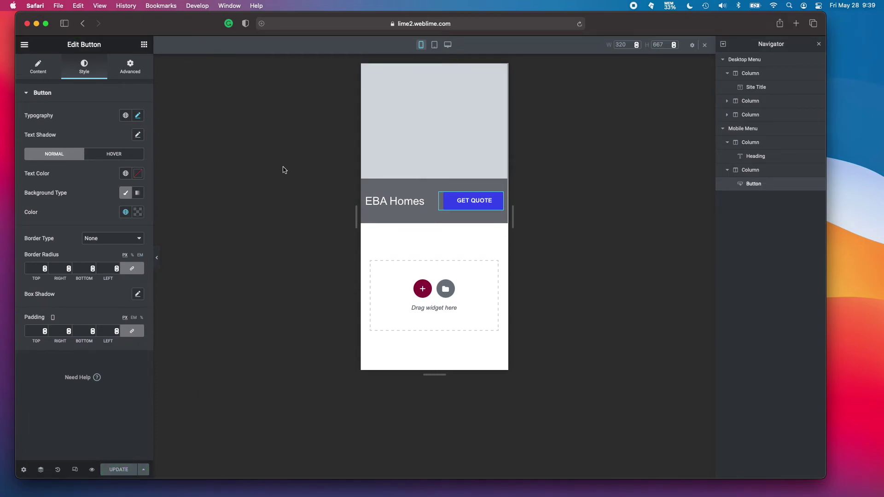
Preview the Top Nav template, check its header at a narrower browser width, and return to the template editor.
mouse_move(92, 470)
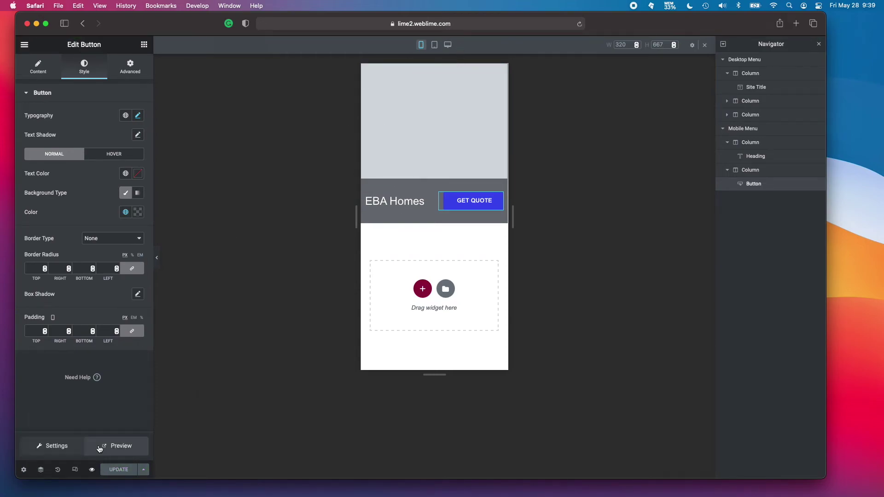
left_click(113, 447)
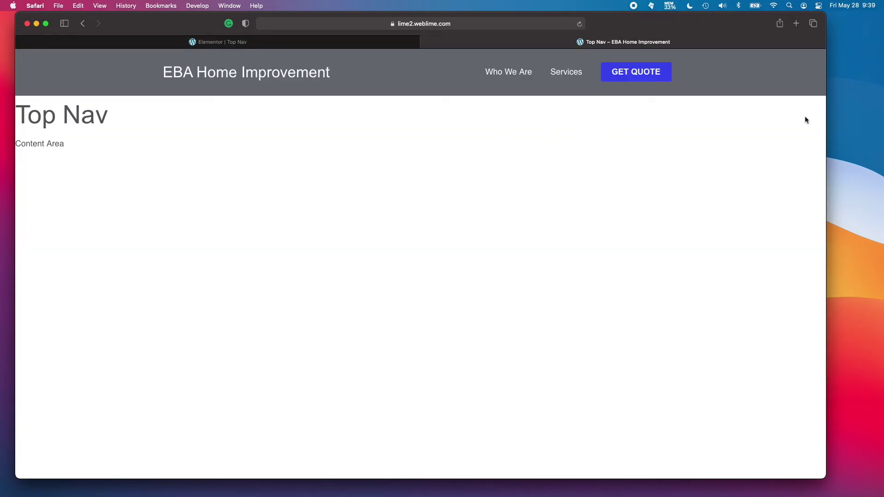
left_click_drag(825, 117, 391, 123)
left_click(250, 72)
left_click(251, 71)
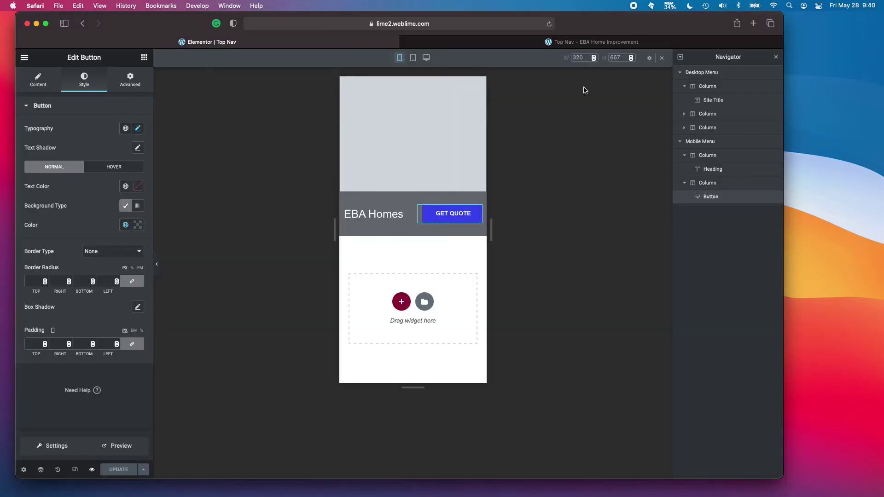
Set the desktop Nav Menu's mobile dropdown breakpoint to None in desktop view and update the template.
left_click(73, 471)
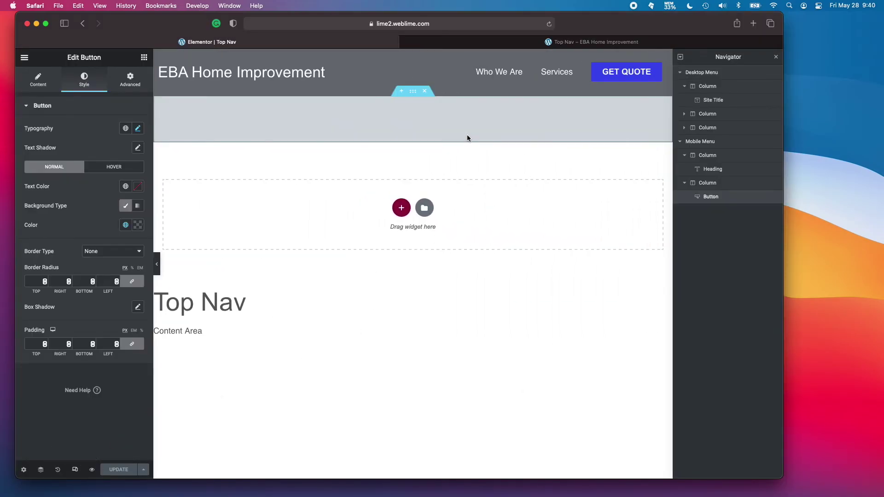
left_click(377, 63)
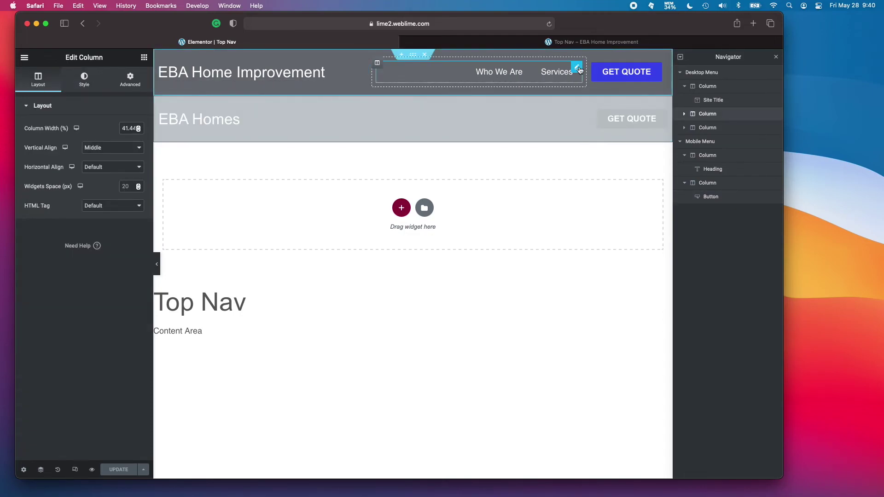
left_click(576, 68)
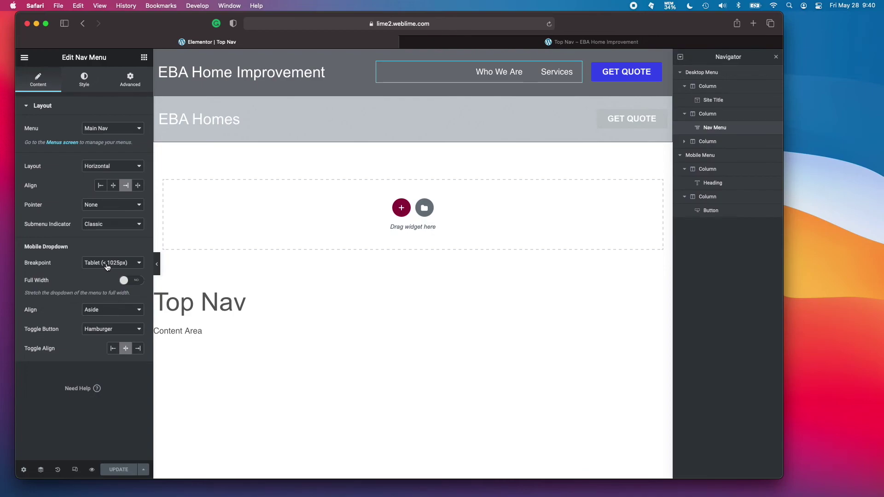
left_click(105, 265)
left_click(101, 274)
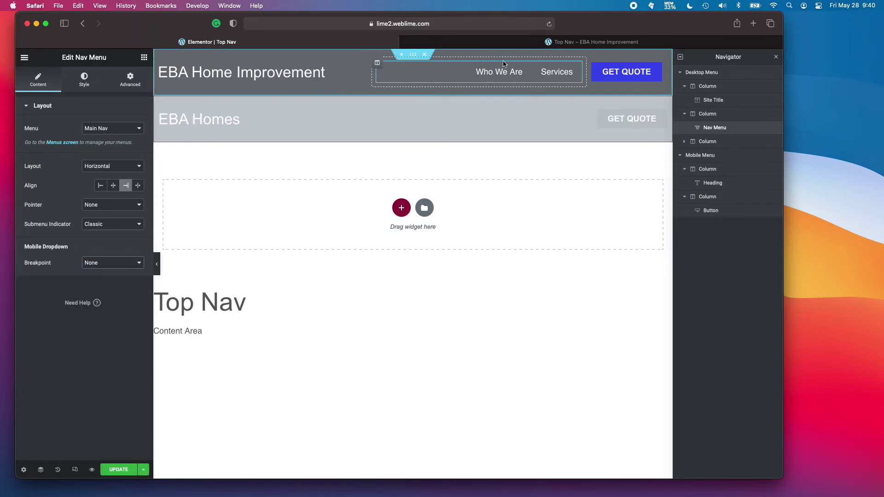
left_click(119, 470)
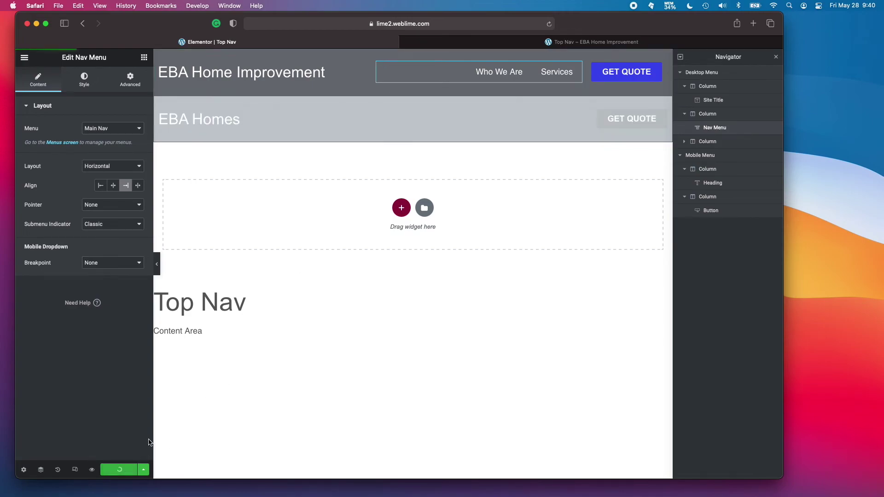
Preview the updated Top Nav header at narrow and wide browser widths, then return to the template editor.
mouse_move(91, 473)
left_click(119, 446)
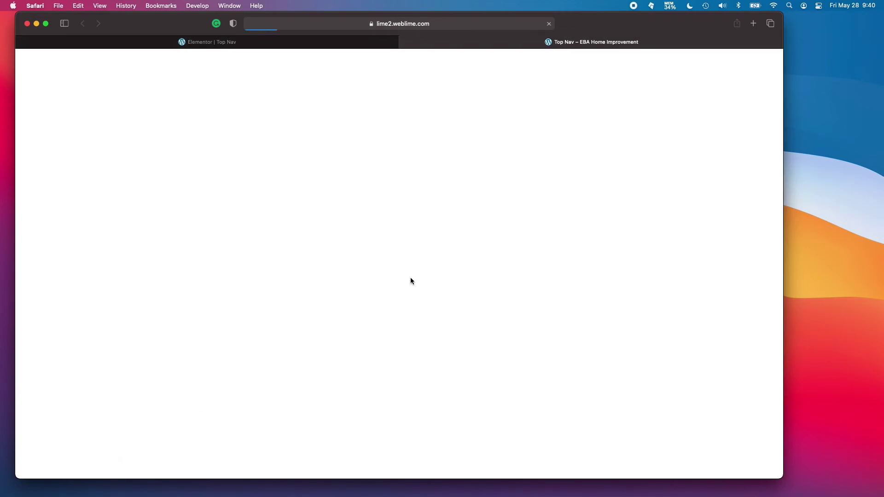
left_click_drag(782, 169, 431, 175)
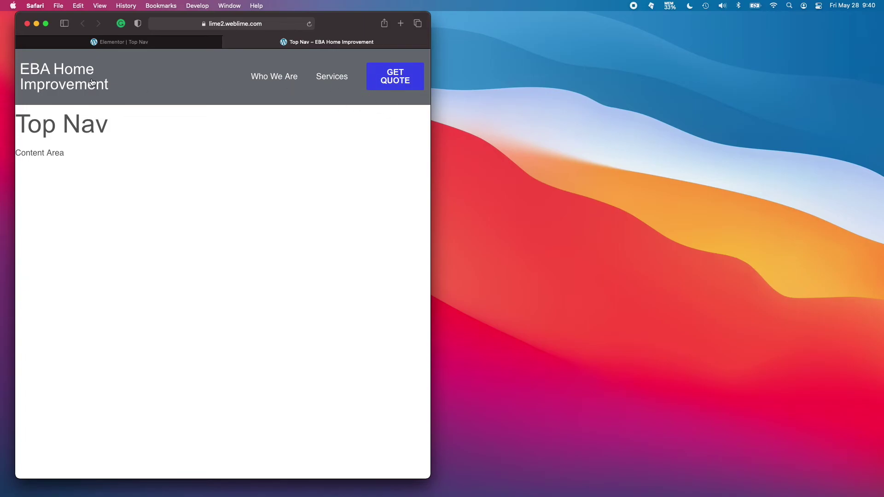
left_click_drag(432, 125, 725, 142)
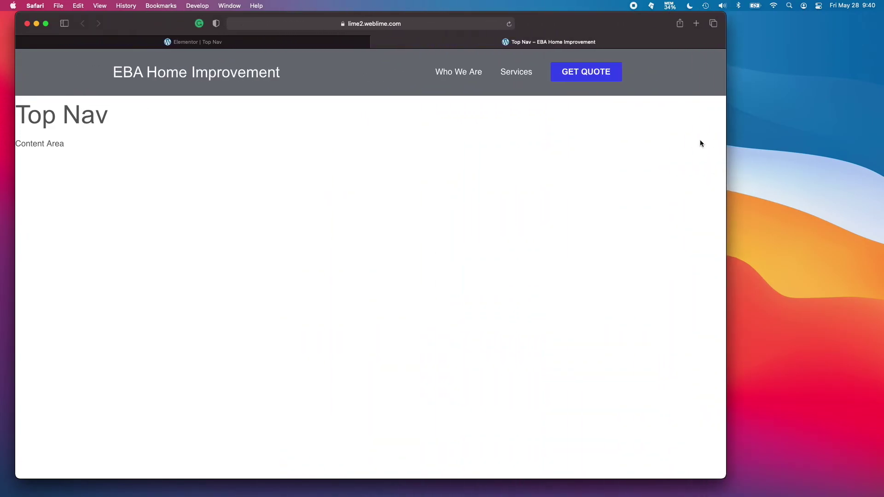
left_click(298, 43)
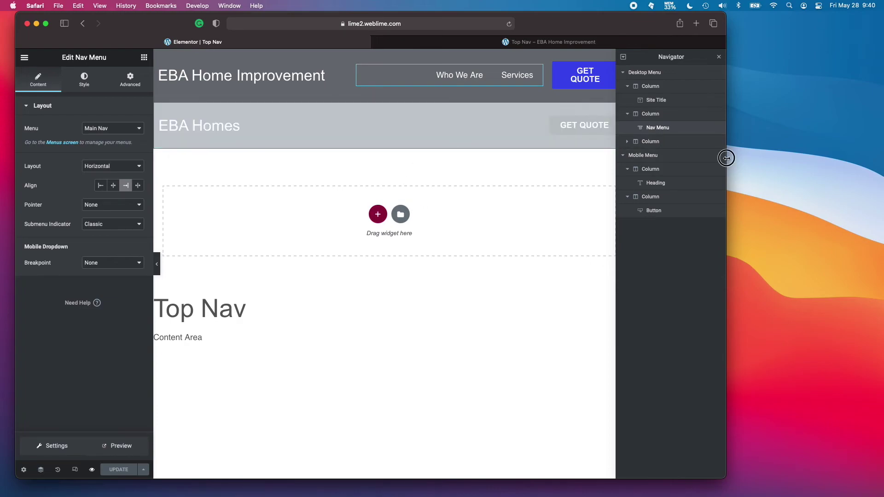
Check that the template's display condition includes the Entire Site and save the publish settings.
left_click_drag(727, 159, 836, 158)
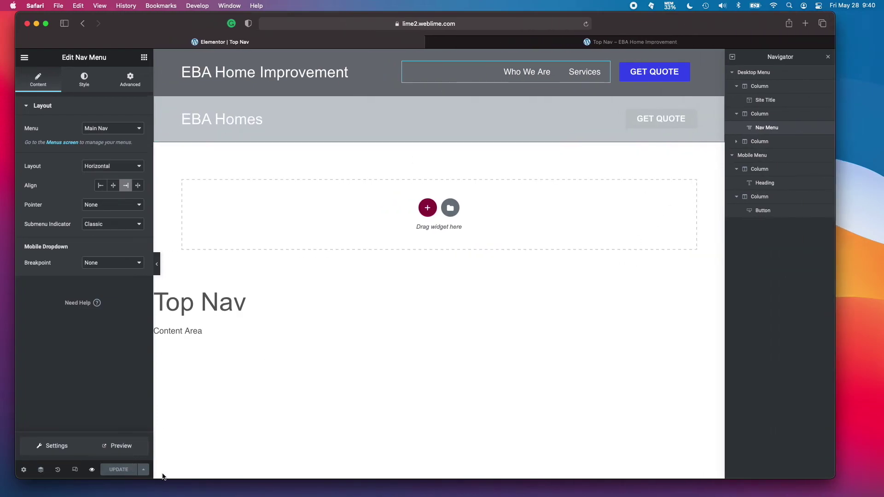
left_click(144, 469)
left_click(96, 436)
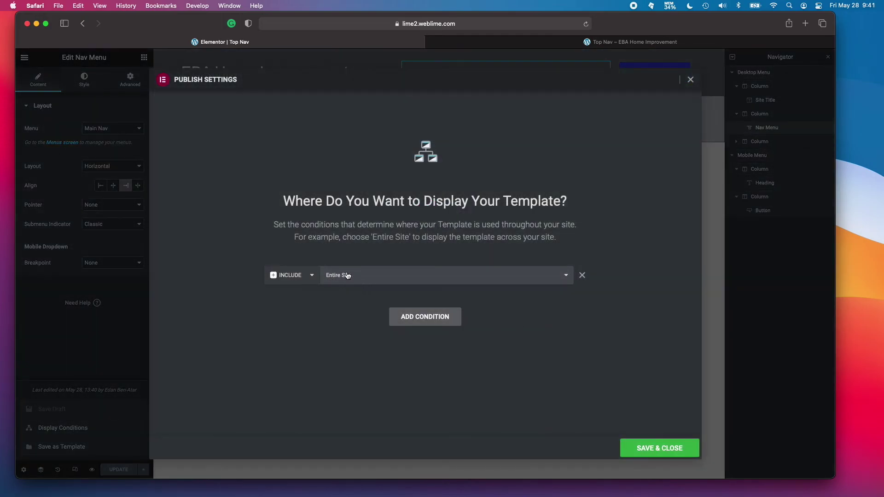
left_click(652, 449)
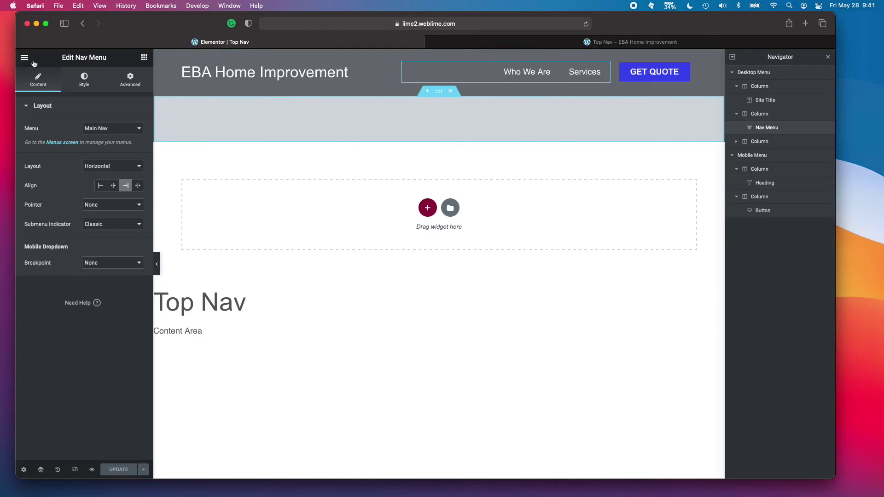
Exit the template editor to the dashboard, view the Home page from the Pages list, and close the Top Nav preview.
left_click(25, 57)
left_click(88, 224)
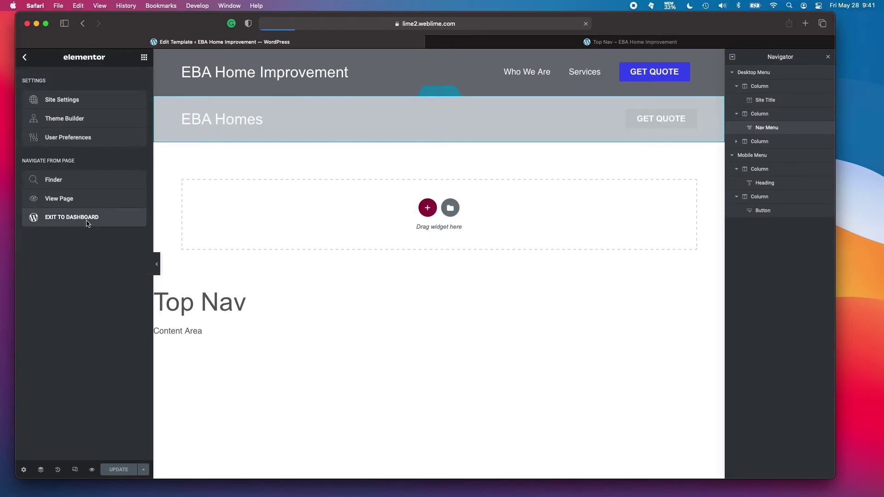
mouse_move(55, 129)
left_click(122, 131)
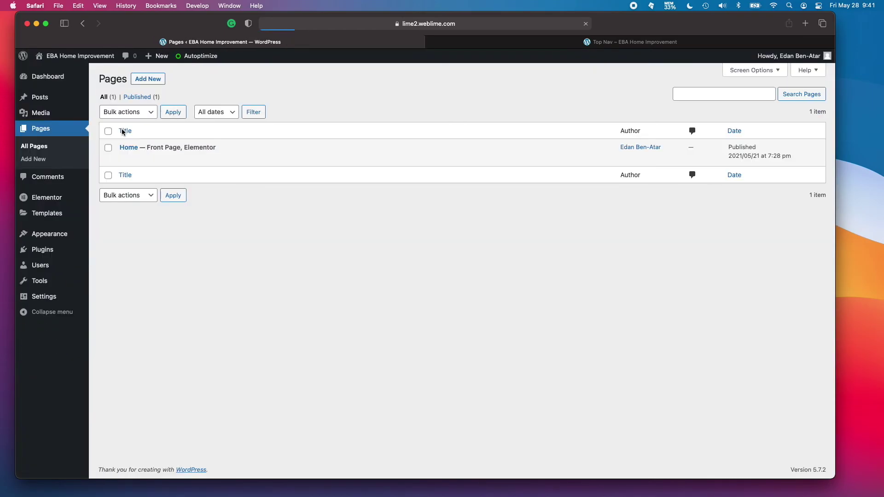
left_click(195, 159)
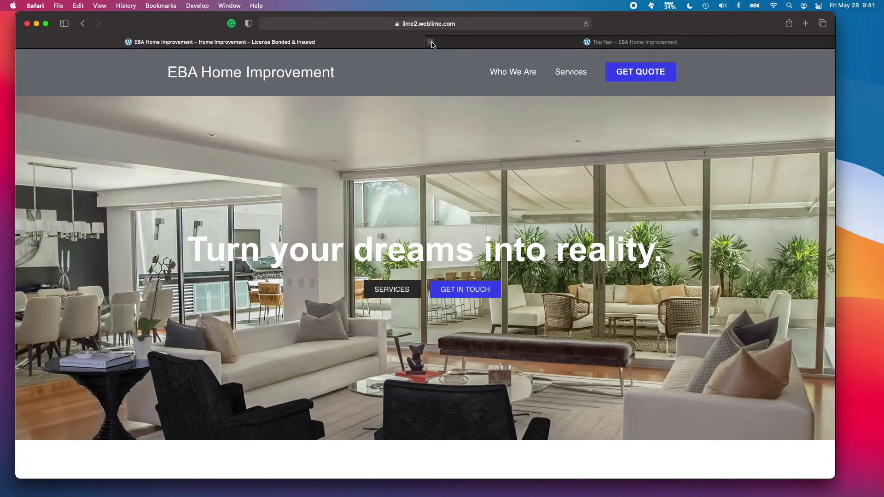
left_click(431, 42)
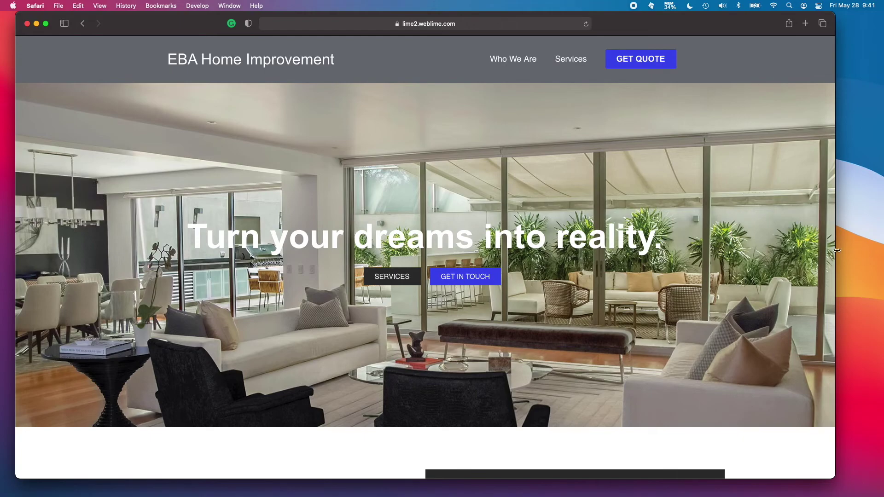
Examine the live Home page at phone width, from the header and hero buttons through to the Get In Touch form.
left_click_drag(835, 251, 331, 238)
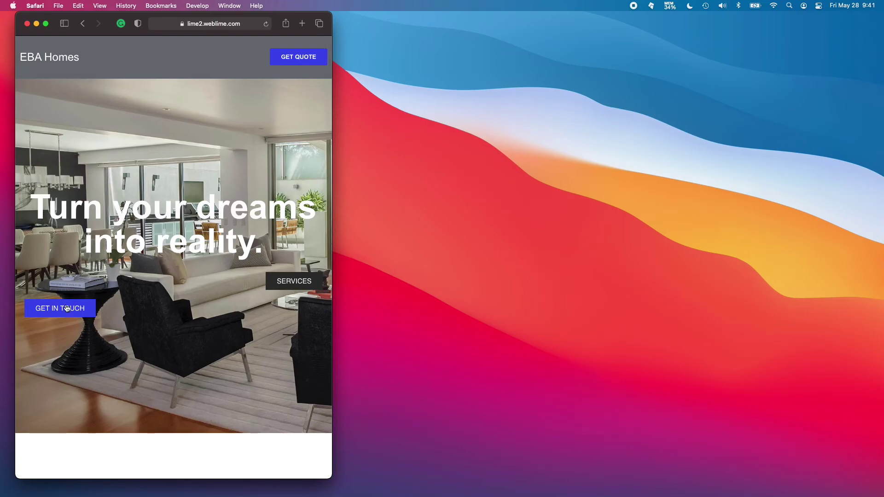
left_click_drag(333, 247, 279, 248)
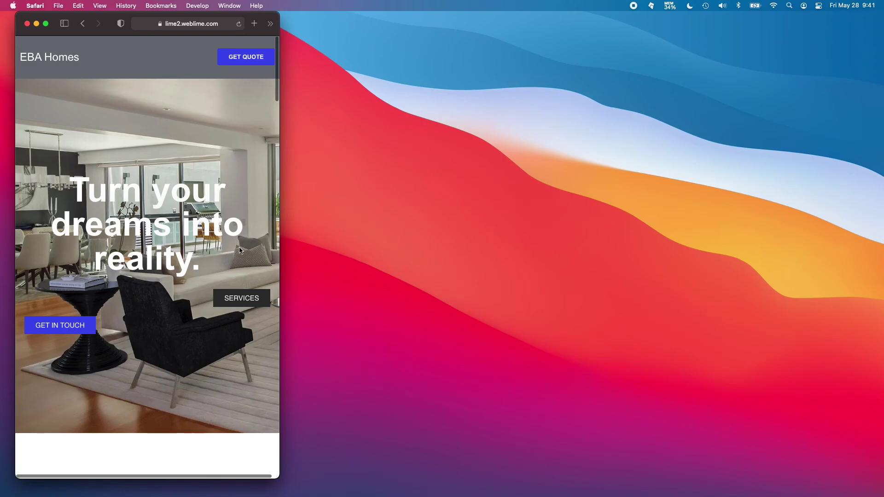
scroll(240, 250, "down", 10)
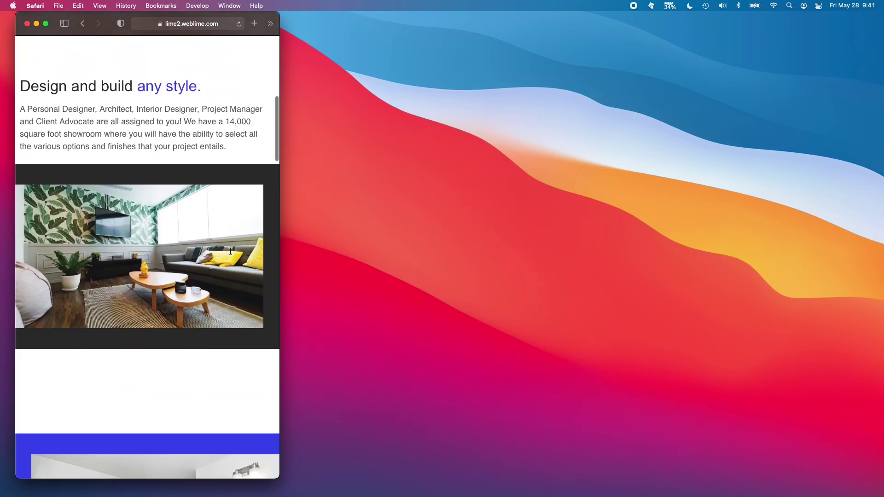
scroll(230, 251, "down", 12)
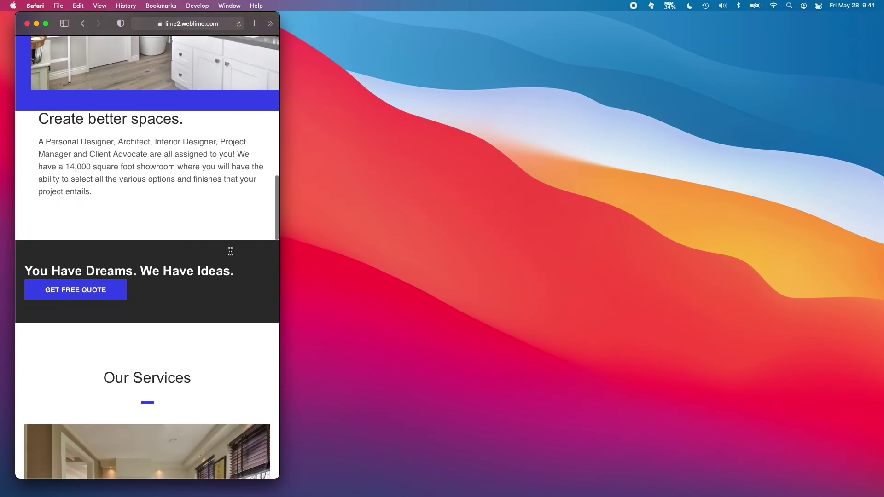
scroll(230, 251, "down", 10)
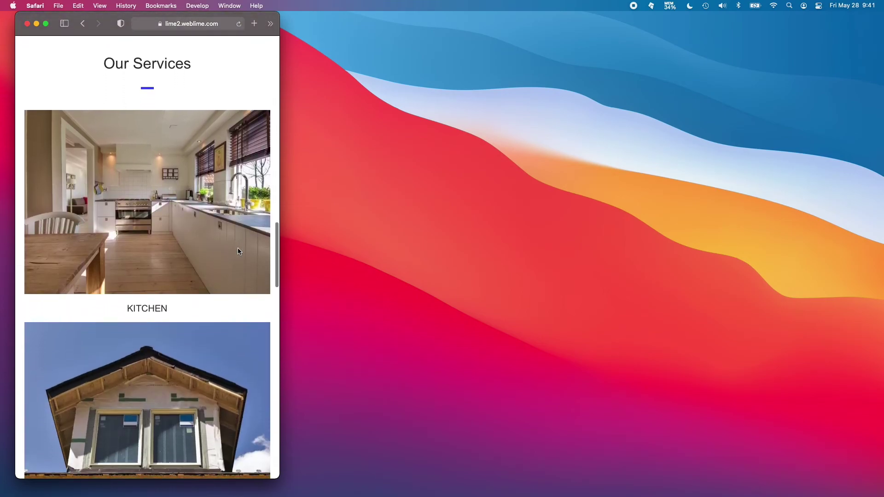
scroll(239, 251, "down", 12)
scroll(243, 249, "down", 15)
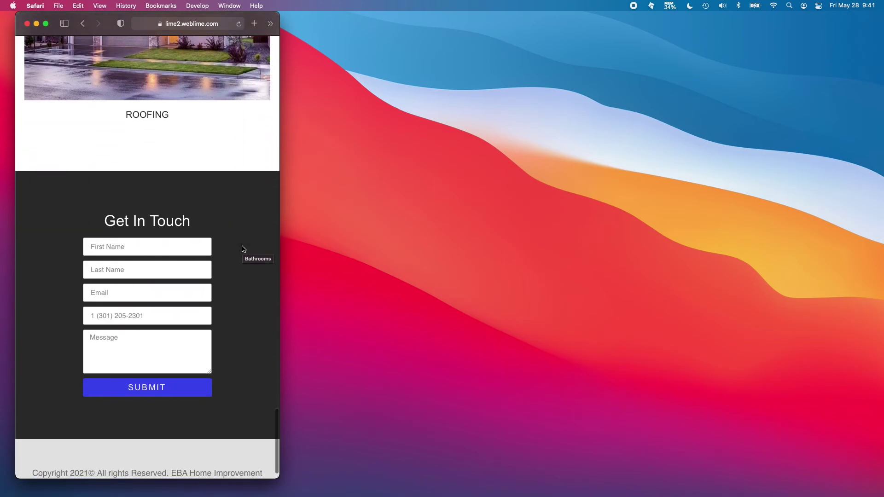
Review the phone layout of the "You Have Dreams. We Have Ideas." section and its Get Free Quote button.
scroll(256, 246, "up", 8)
scroll(256, 246, "up", 15)
scroll(256, 246, "up", 6)
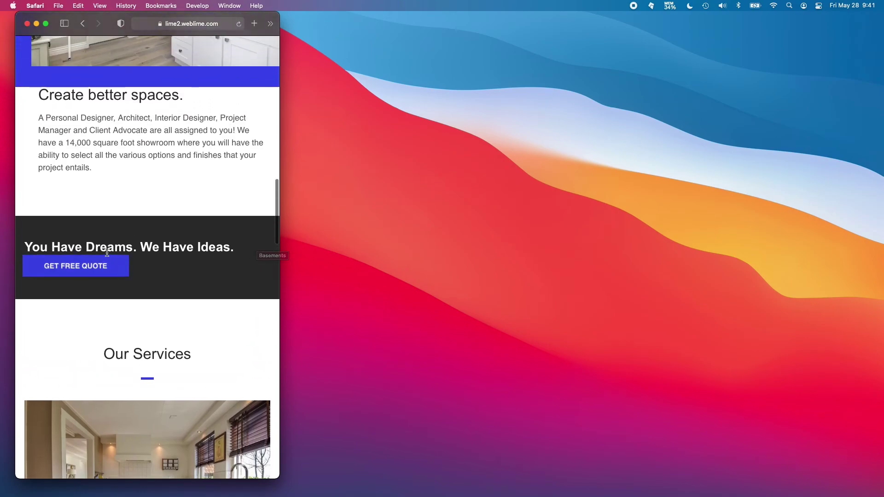
scroll(186, 241, "up", 2)
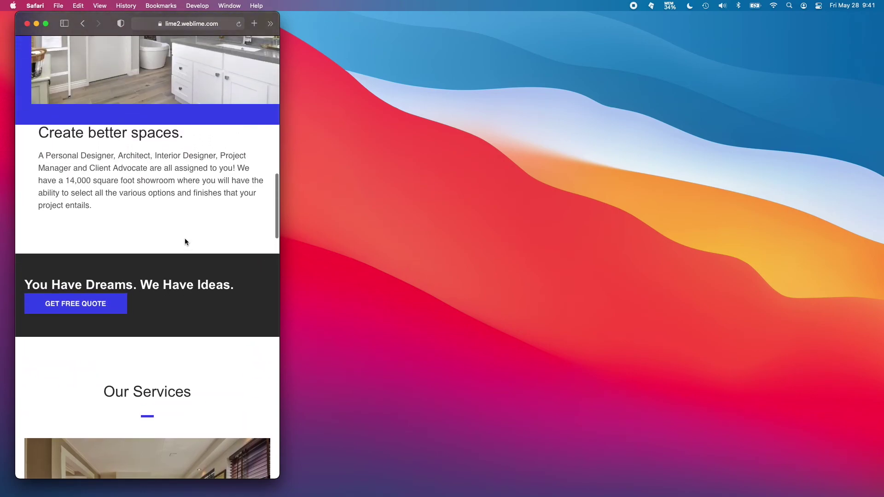
left_click_drag(27, 285, 234, 285)
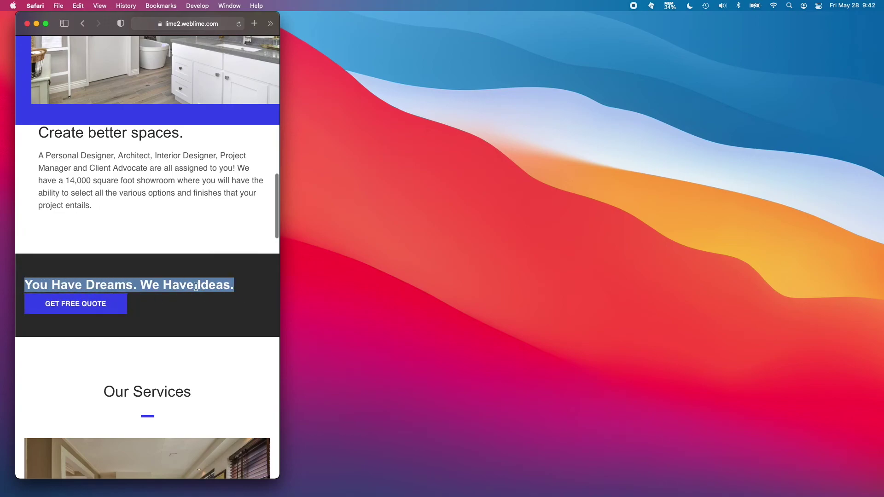
left_click(157, 258)
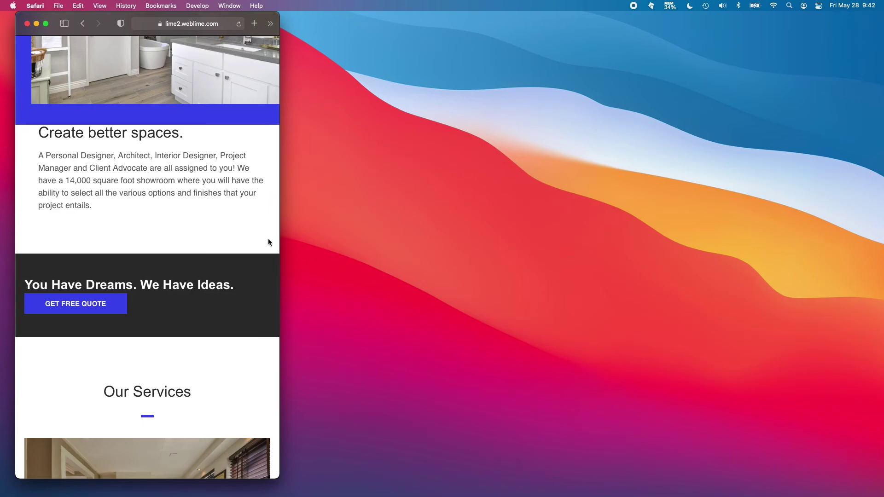
Widen the browser window and compare the call-to-action, header and hero sections at desktop width.
left_click_drag(281, 236, 661, 241)
scroll(391, 288, "up", 5)
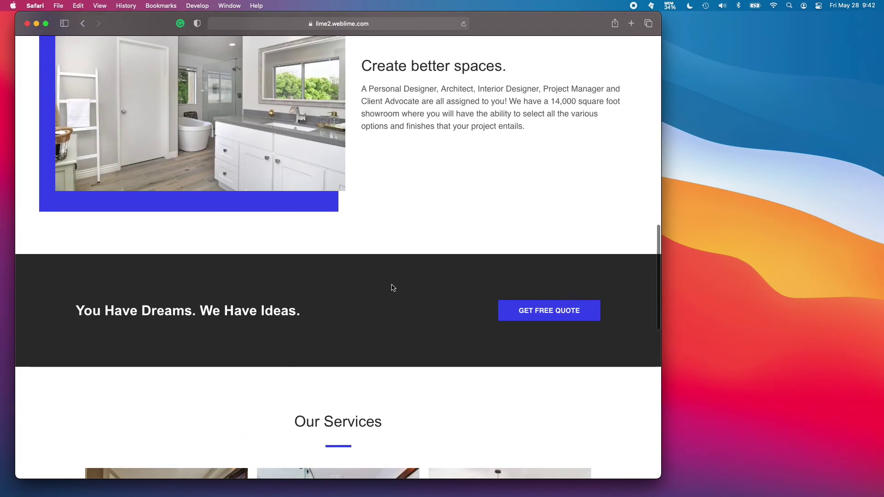
scroll(392, 289, "up", 15)
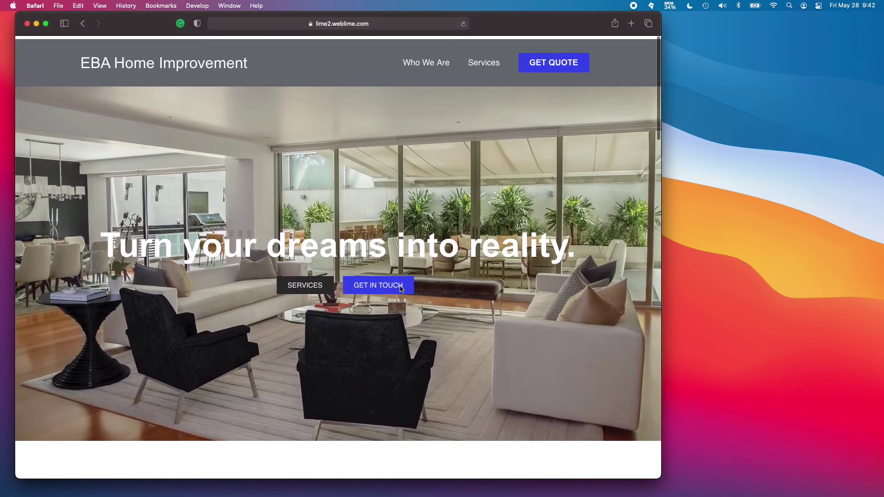
left_click_drag(661, 252, 764, 250)
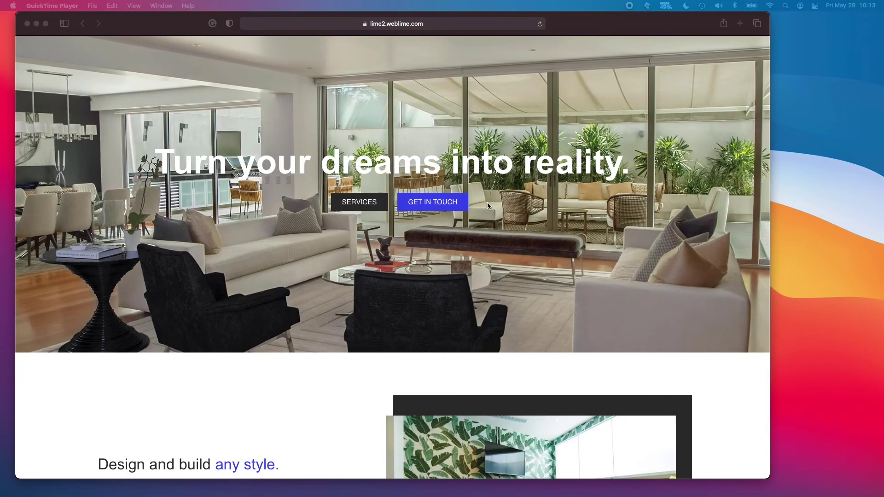
Review the hero heading at desktop width and narrow the browser window to phone width.
scroll(439, 193, "up", 1)
left_click(164, 198)
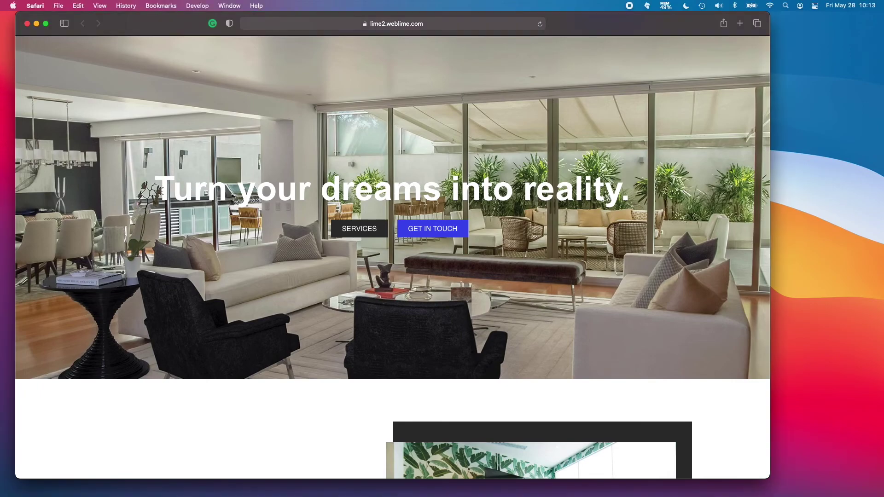
left_click_drag(160, 191, 452, 215)
left_click(495, 198)
scroll(732, 210, "up", 2)
left_click_drag(770, 222, 308, 217)
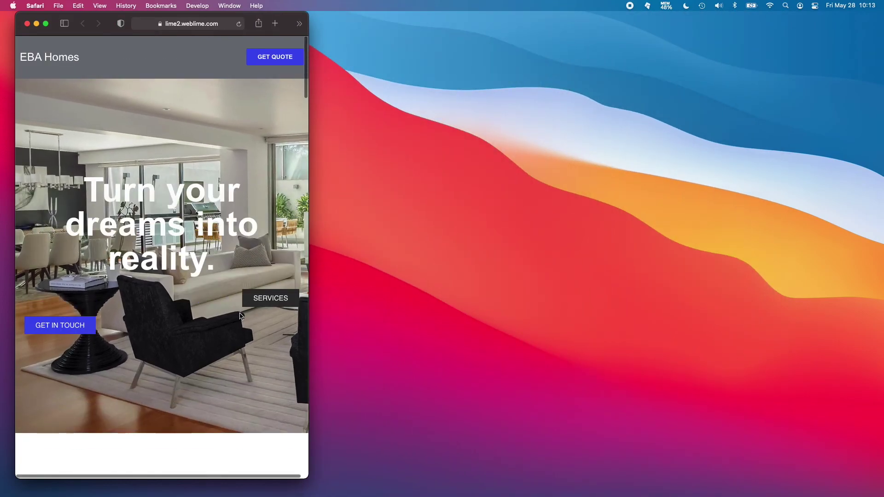
Examine the "Design and build any style.", "Create better spaces." and "You Have Dreams. We Have Ideas." sections while narrowing the window further.
scroll(284, 251, "down", 20)
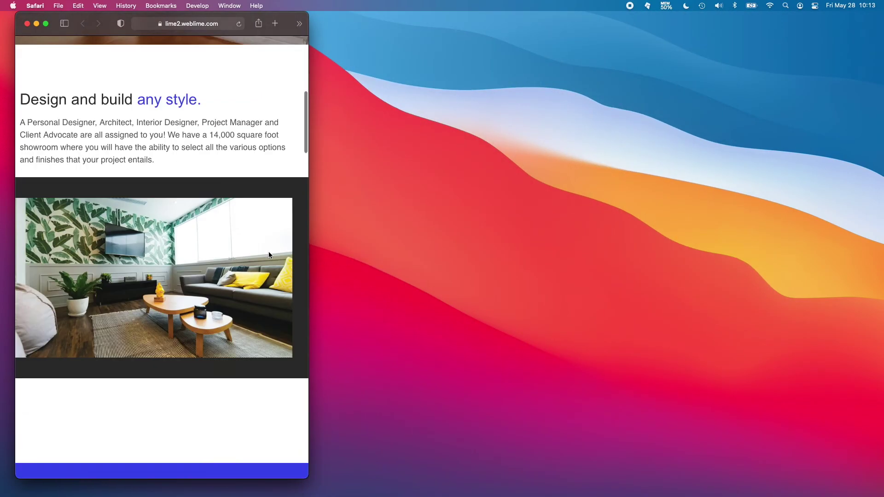
scroll(242, 272, "down", 5)
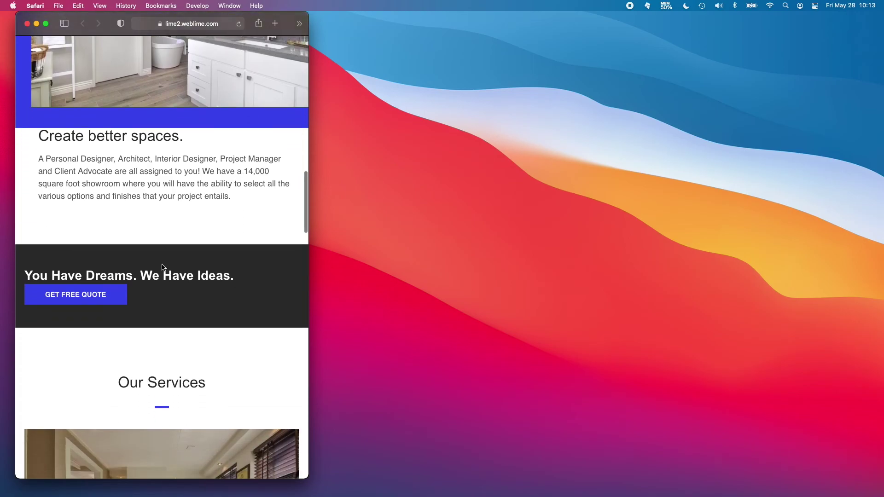
scroll(283, 202, "up", 2)
scroll(293, 202, "up", 4)
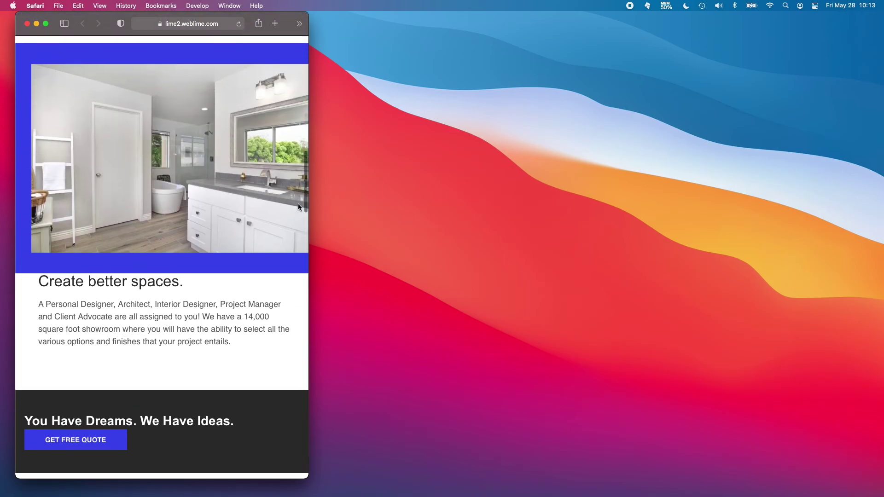
left_click_drag(308, 203, 276, 218)
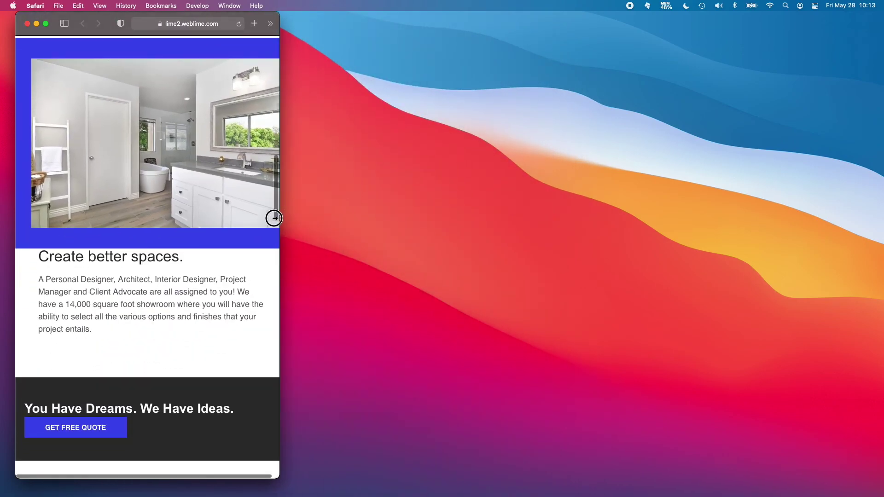
scroll(220, 317, "down", 3)
scroll(220, 317, "down", 1)
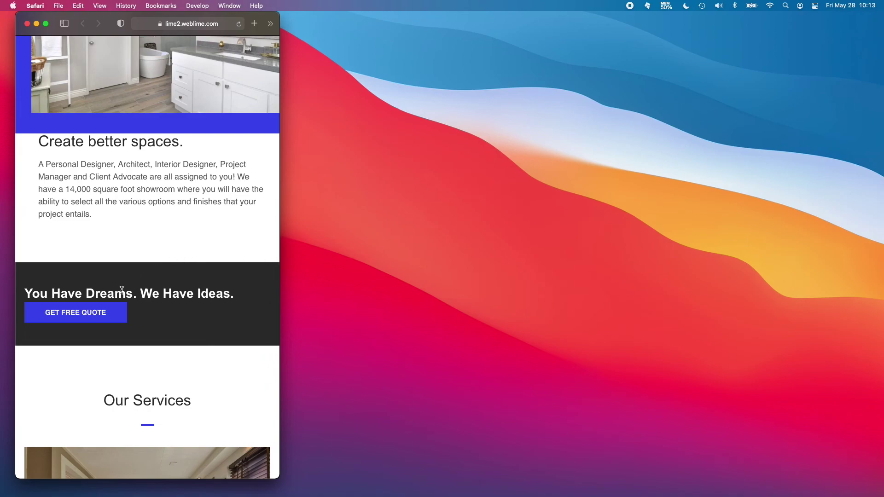
left_click_drag(91, 294, 173, 292)
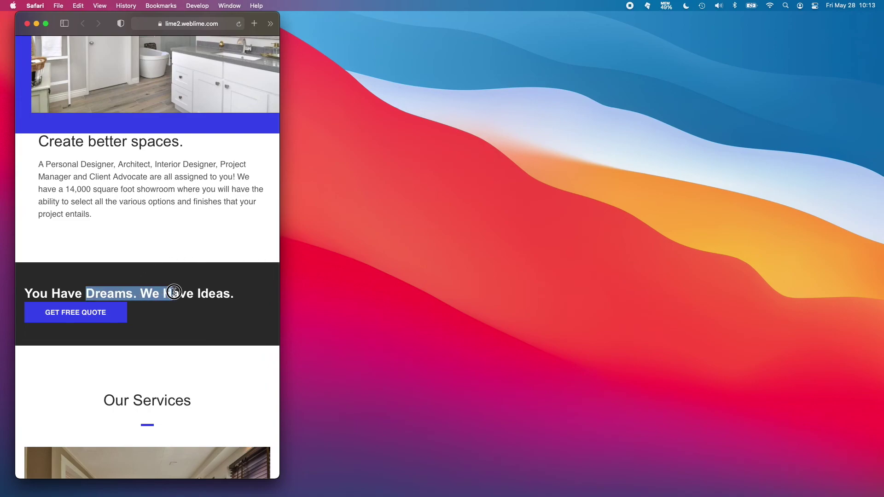
left_click(173, 293)
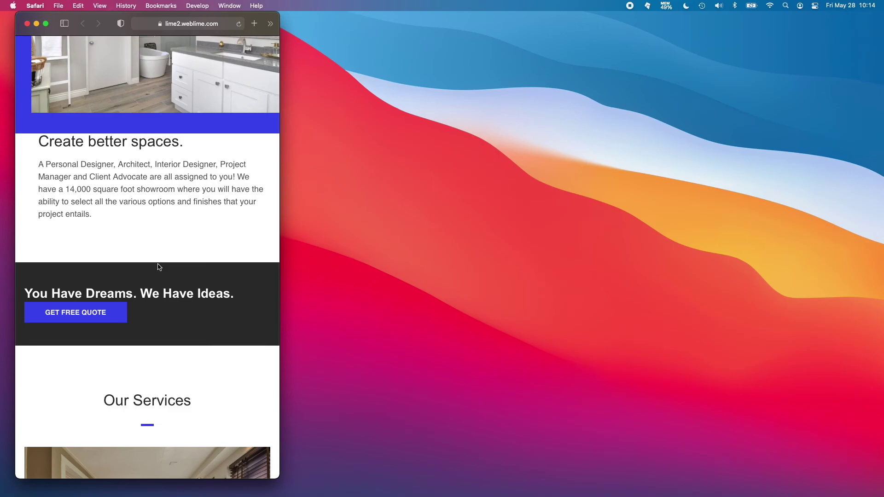
Open the Home page in the Elementor editor in a wider window, close the Navigator and switch to mobile preview.
left_click_drag(280, 224, 718, 231)
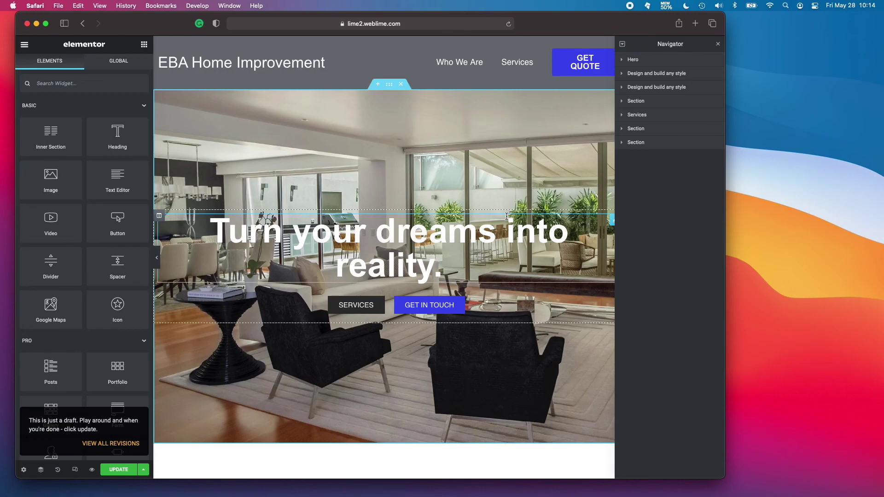
left_click(717, 44)
left_click_drag(726, 192, 786, 224)
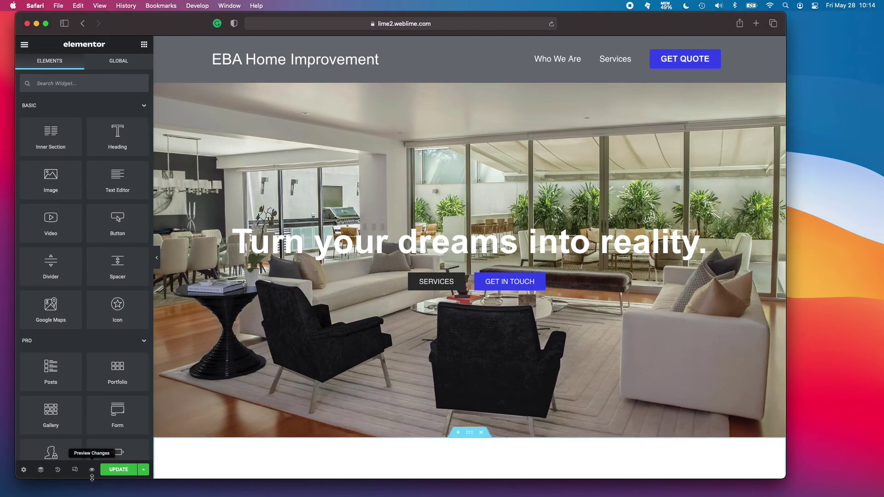
left_click(79, 470)
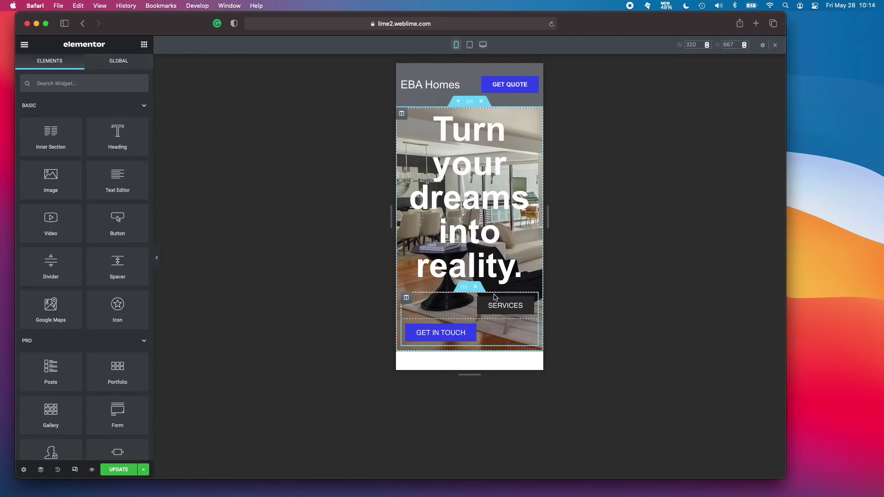
Set the mobile column width of both the Services and Get In Touch button columns to 50%.
left_click(406, 298)
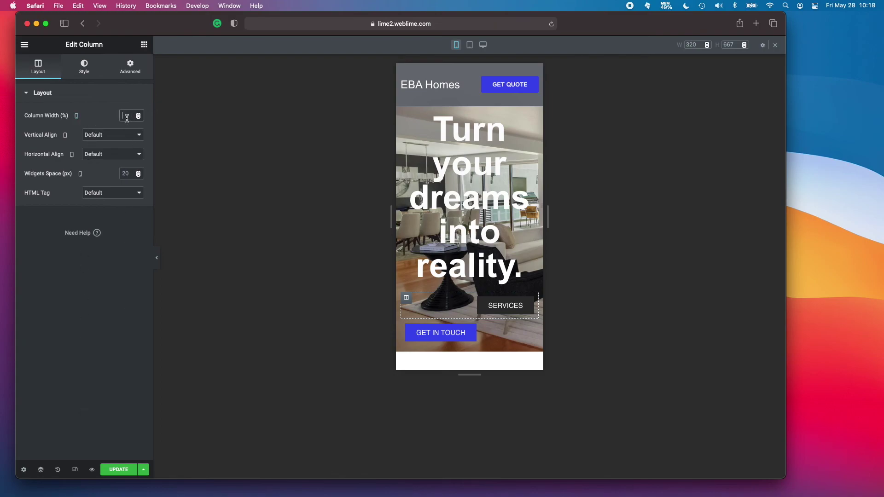
type("50")
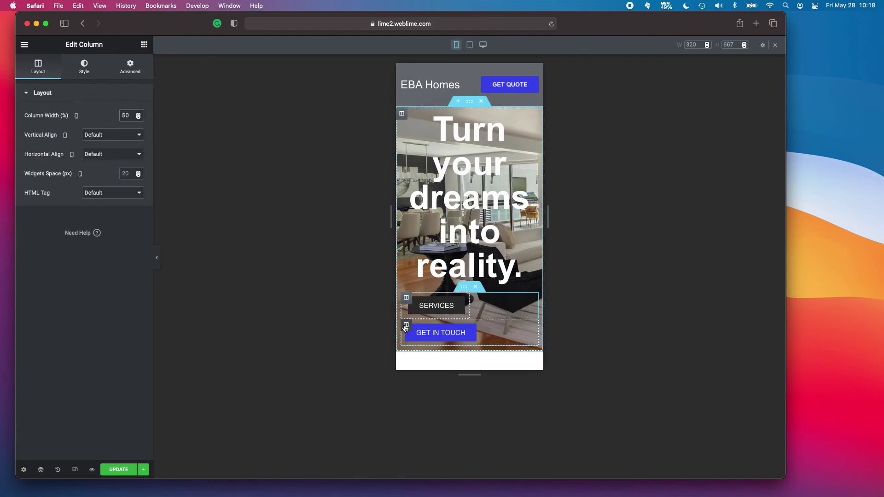
left_click(406, 324)
type("50")
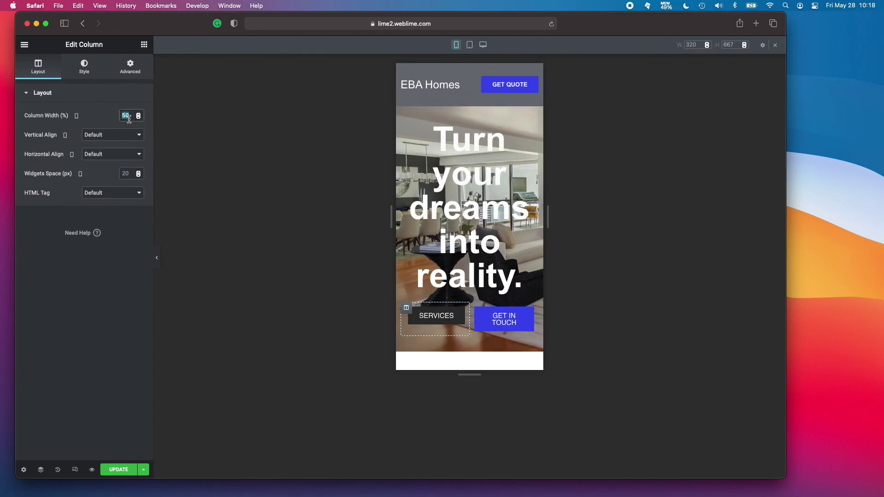
Try mobile widths of 30% and 40% for the Services button column, and return it to 50%.
type("30")
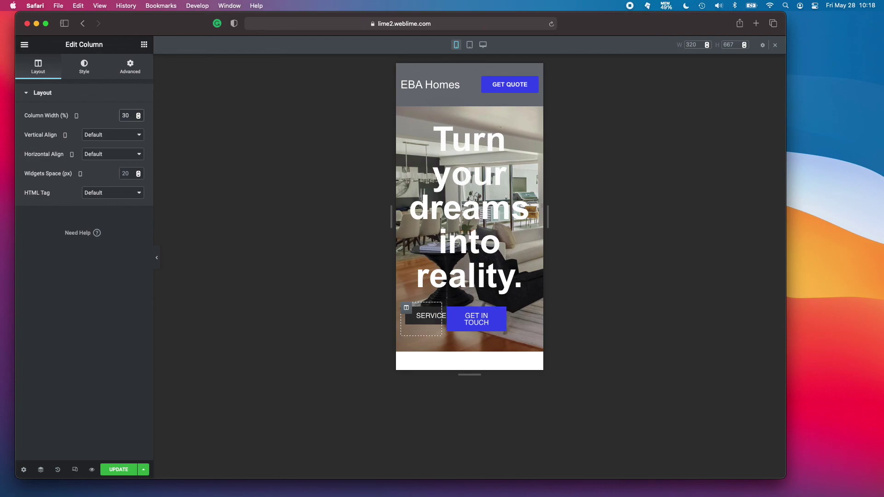
type("40")
type("50")
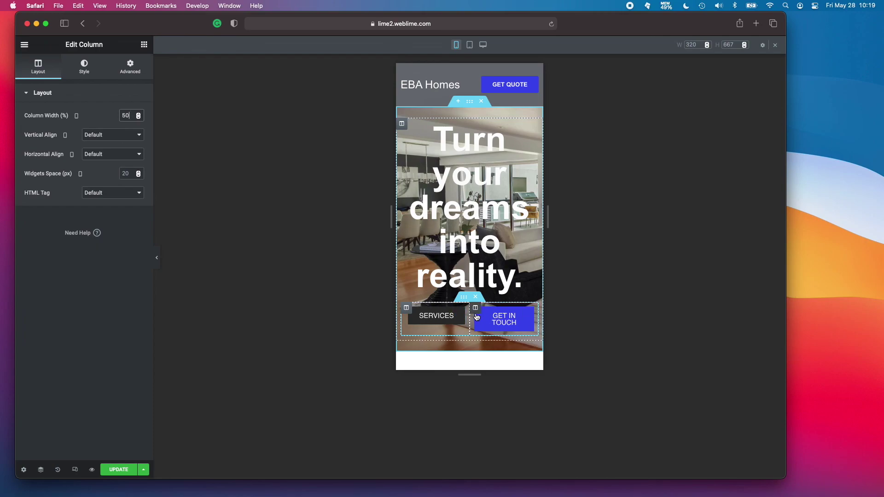
Hide the hero inner section containing the Services and Get In Touch buttons on mobile.
left_click(464, 301)
right_click(464, 301)
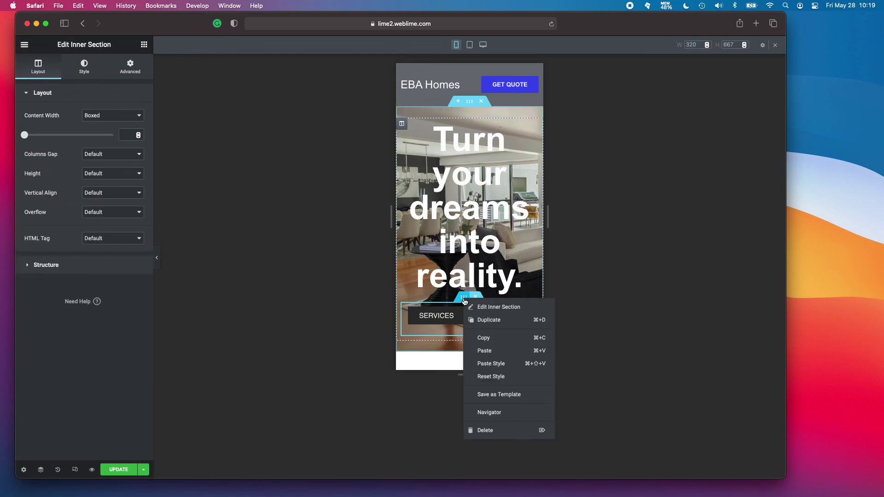
left_click(462, 299)
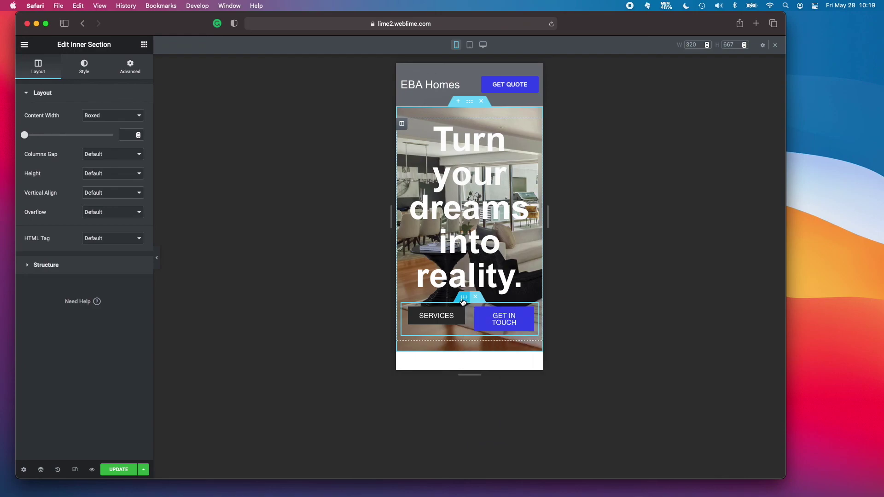
left_click(130, 67)
left_click(94, 304)
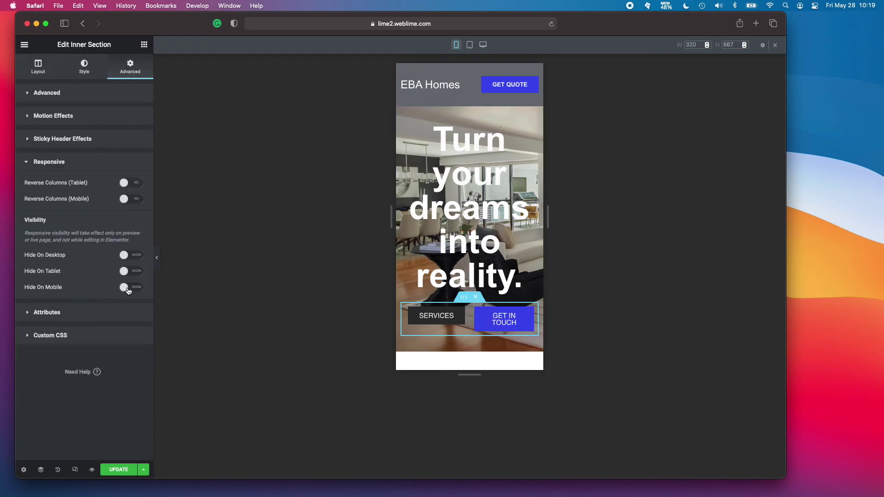
left_click(126, 288)
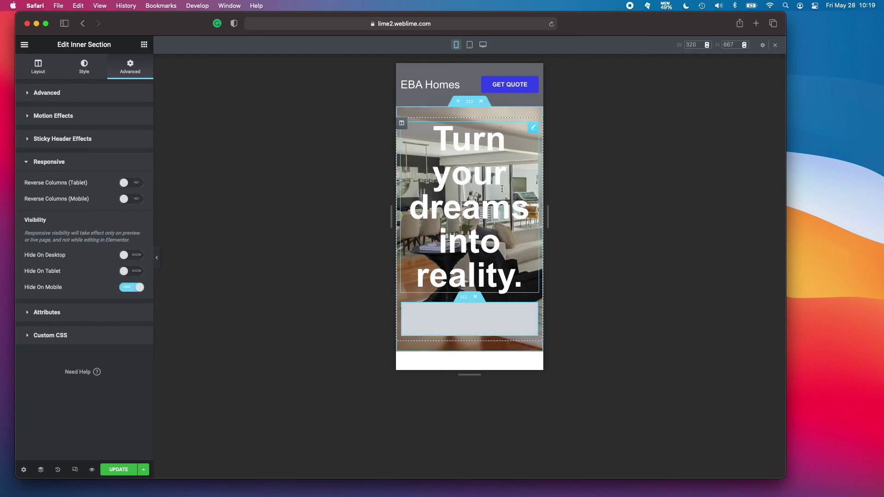
Set the hero heading's mobile font size to 3.5 em and check its text shadow settings.
left_click(533, 128)
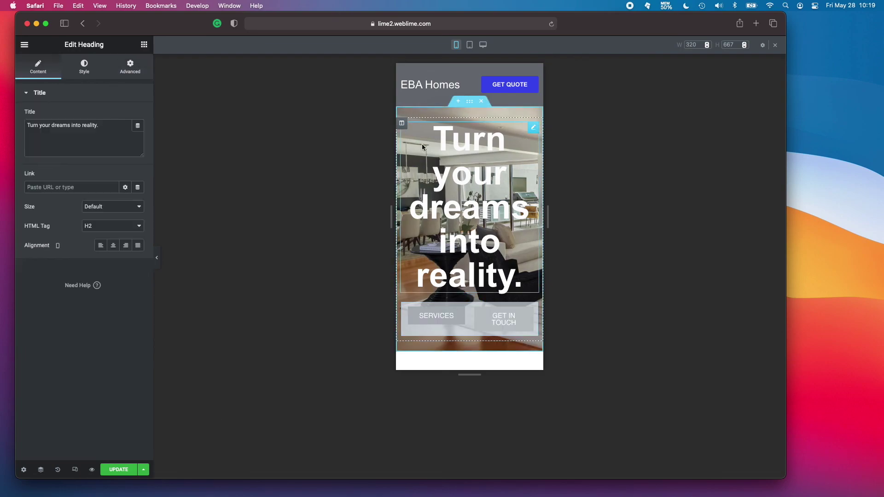
left_click(85, 66)
left_click(138, 136)
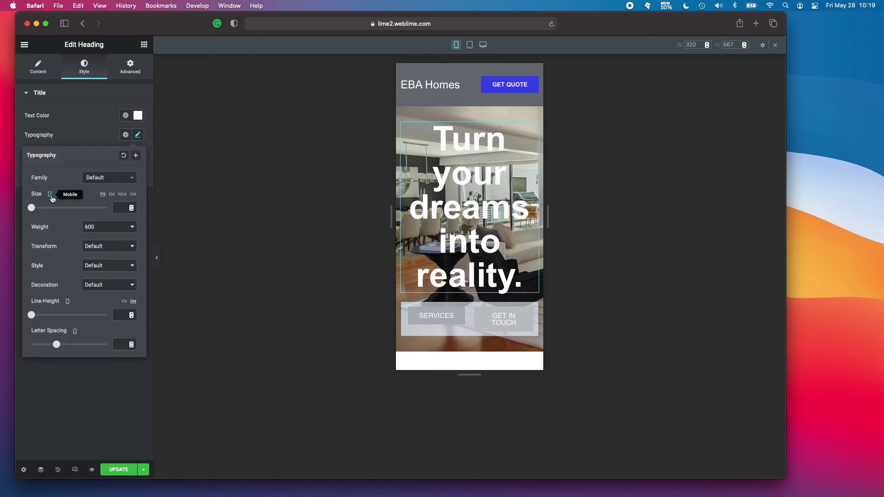
left_click(111, 194)
left_click(120, 205)
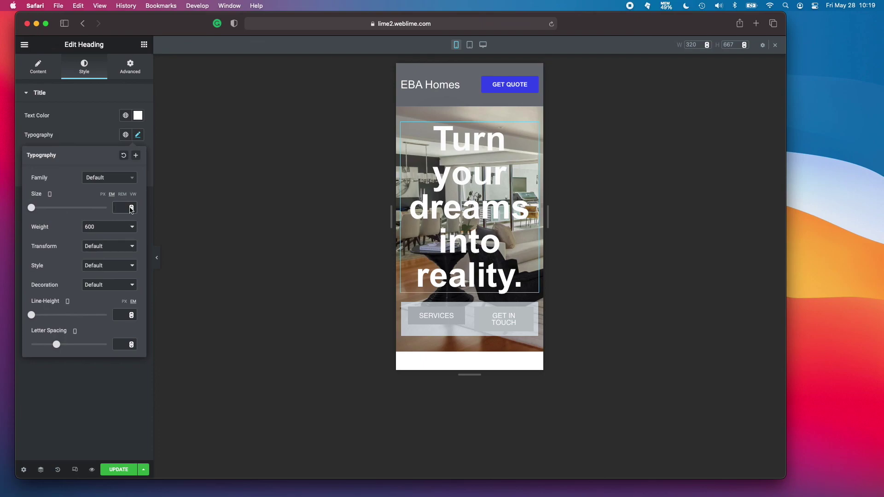
type("1")
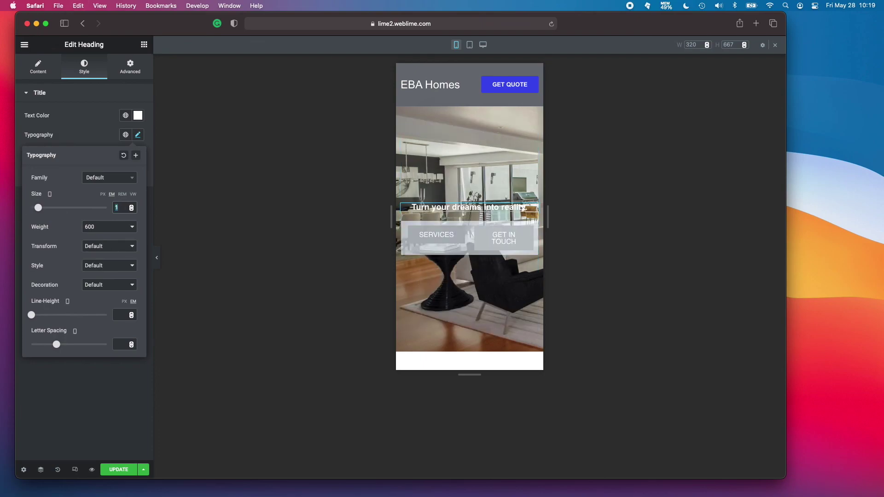
type("3")
type("4")
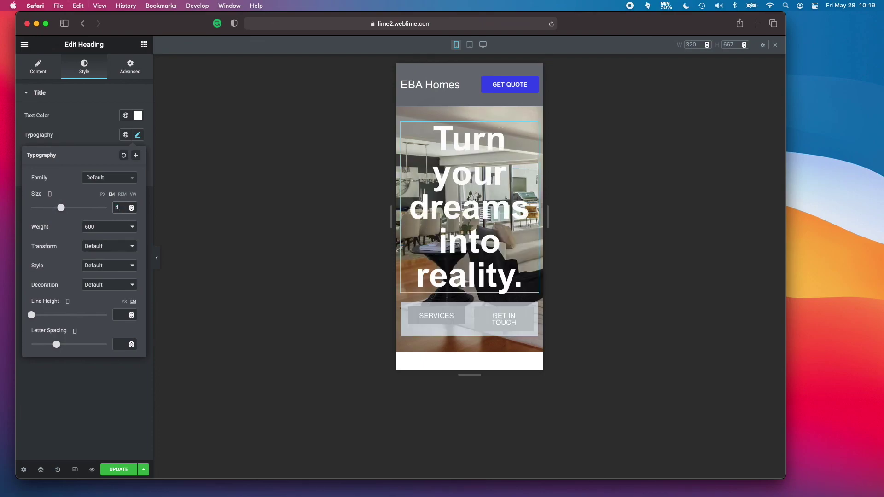
key("BackSpace")
type("3.5")
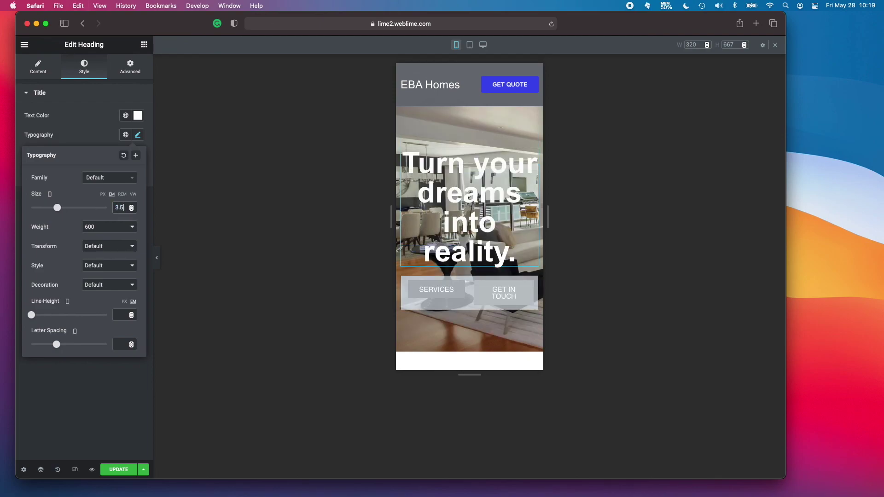
left_click(91, 124)
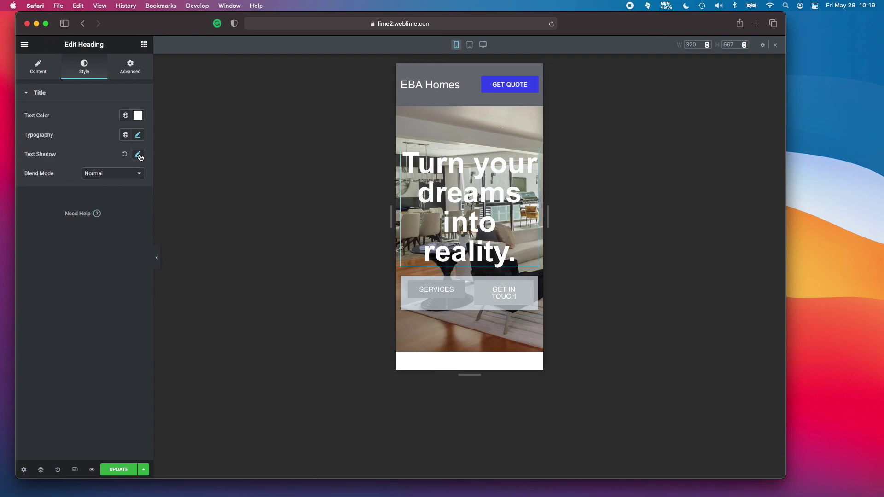
left_click(138, 154)
left_click(110, 143)
Update the Home page, preview it in the browser and narrow the window to phone width.
left_click(119, 469)
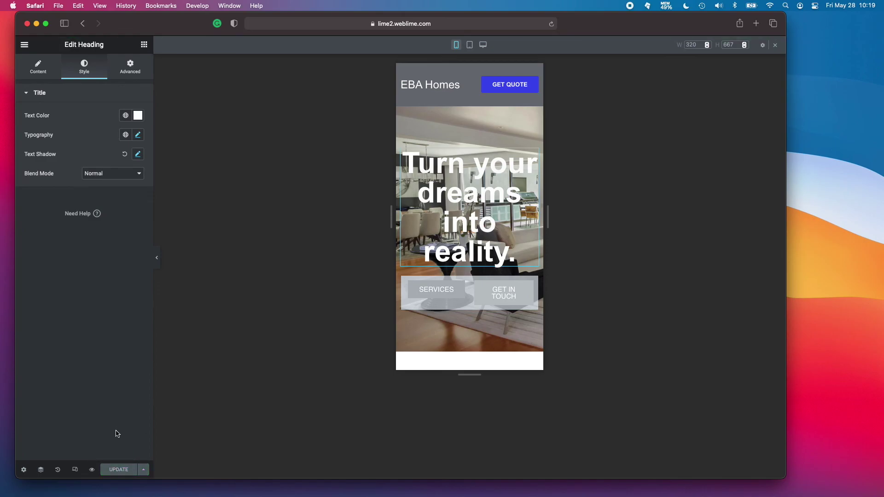
left_click(92, 470)
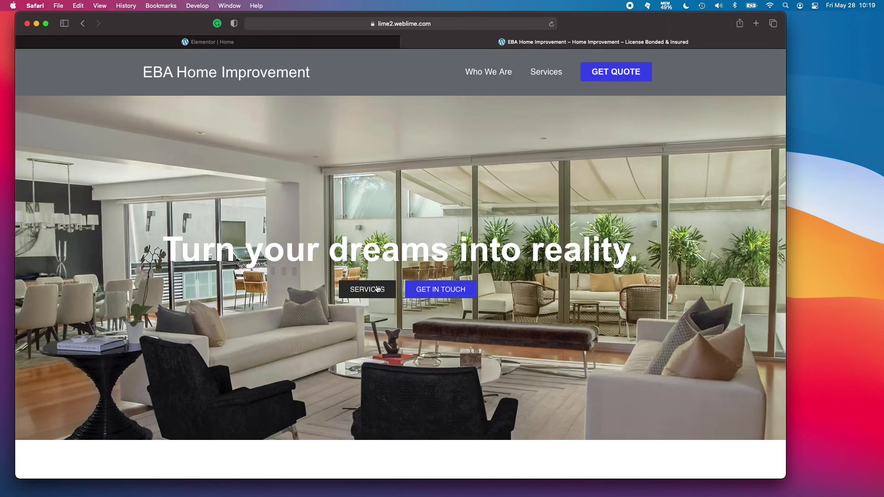
left_click_drag(786, 239, 280, 240)
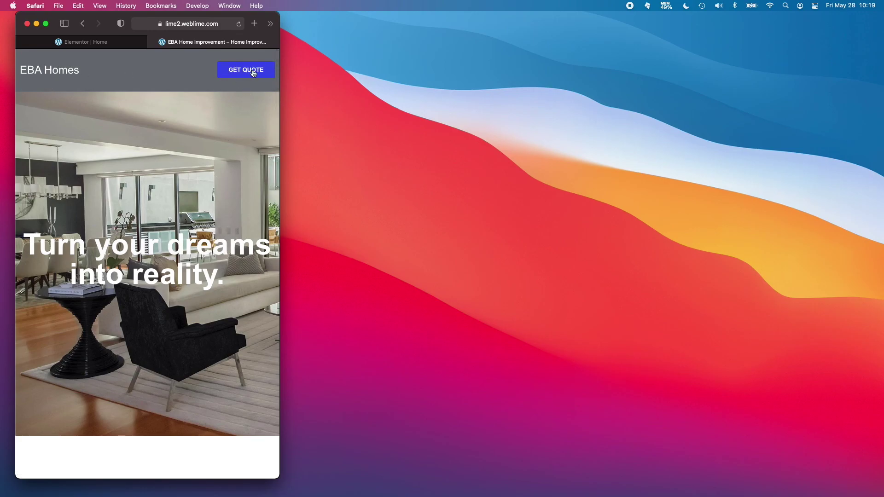
Examine the phone layout from the hero through the "Design and build any style." and "Create better spaces." sections to the call-to-action.
scroll(238, 148, "down", 5)
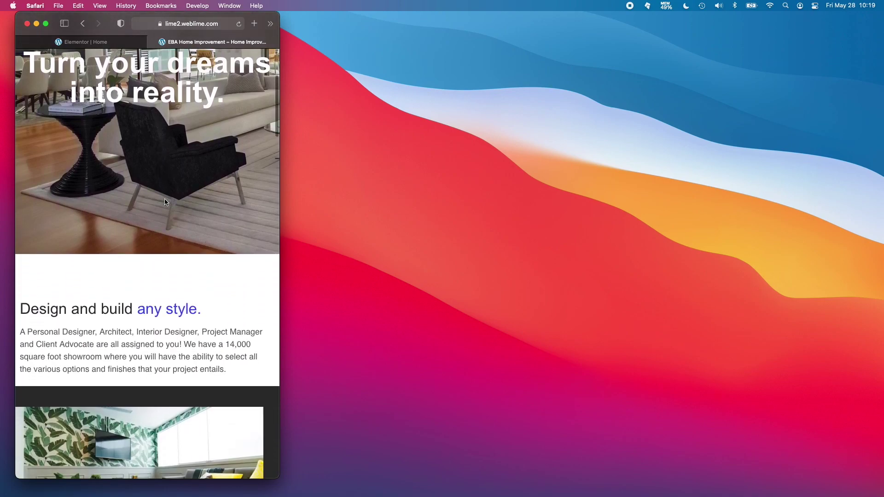
scroll(170, 201, "down", 10)
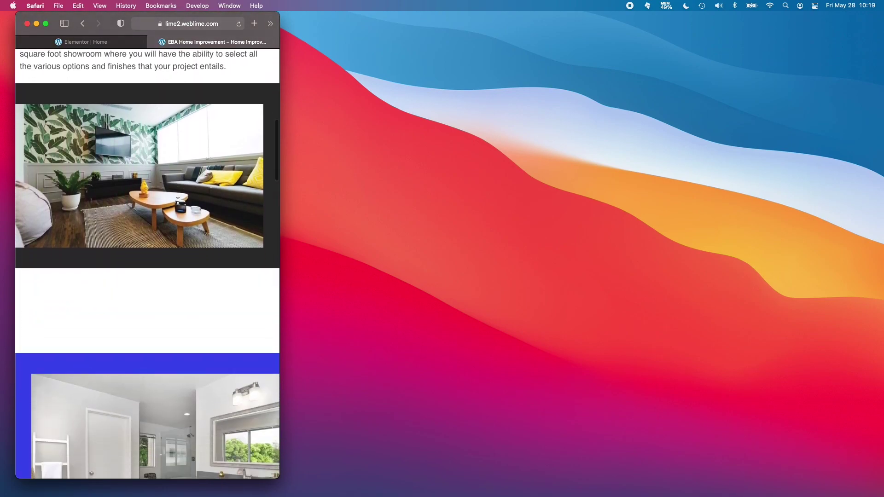
scroll(179, 202, "down", 10)
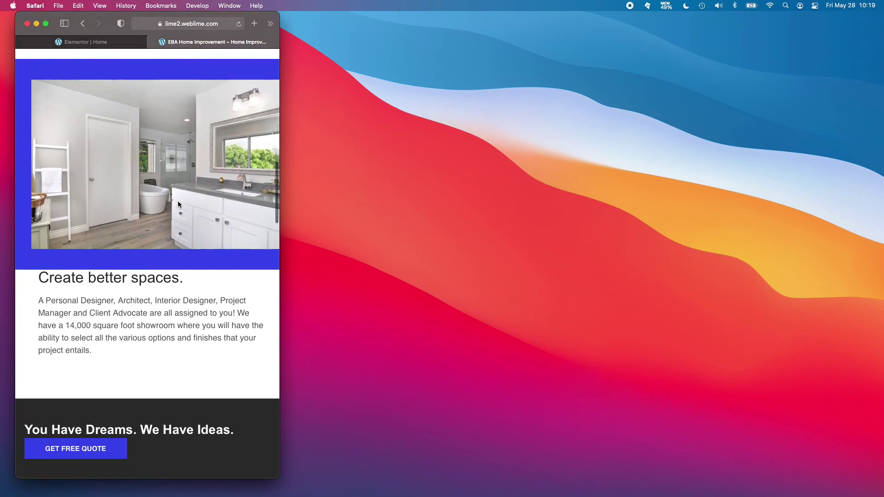
scroll(178, 201, "down", 8)
scroll(179, 201, "up", 5)
scroll(178, 205, "up", 15)
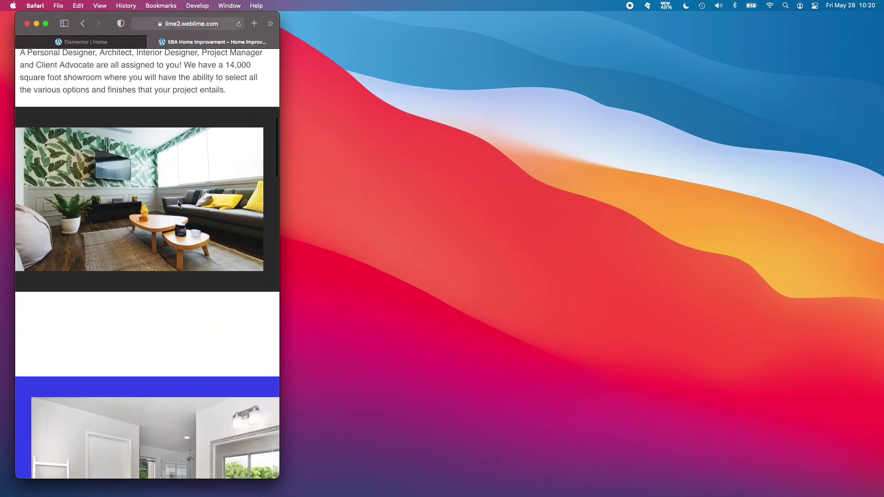
scroll(171, 212, "down", 8)
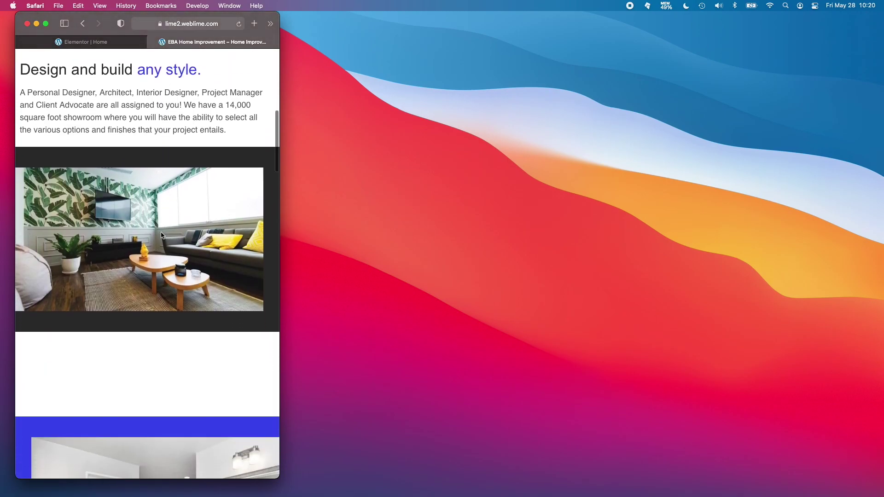
scroll(159, 224, "down", 10)
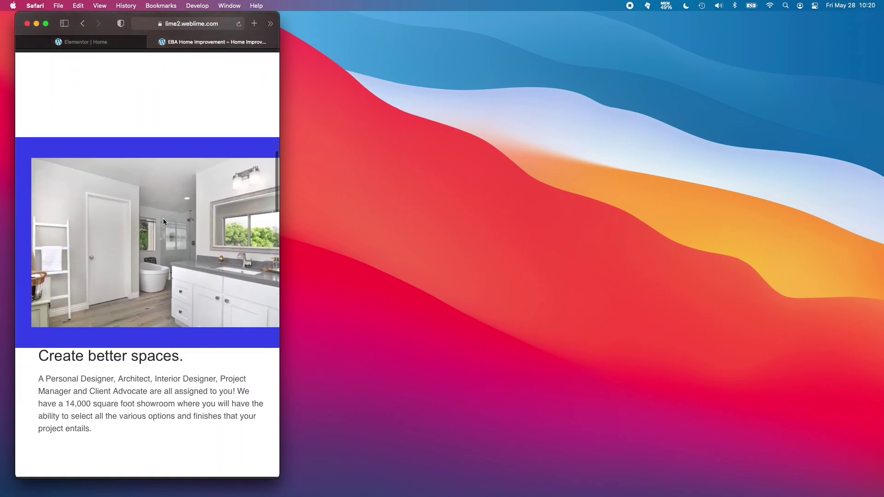